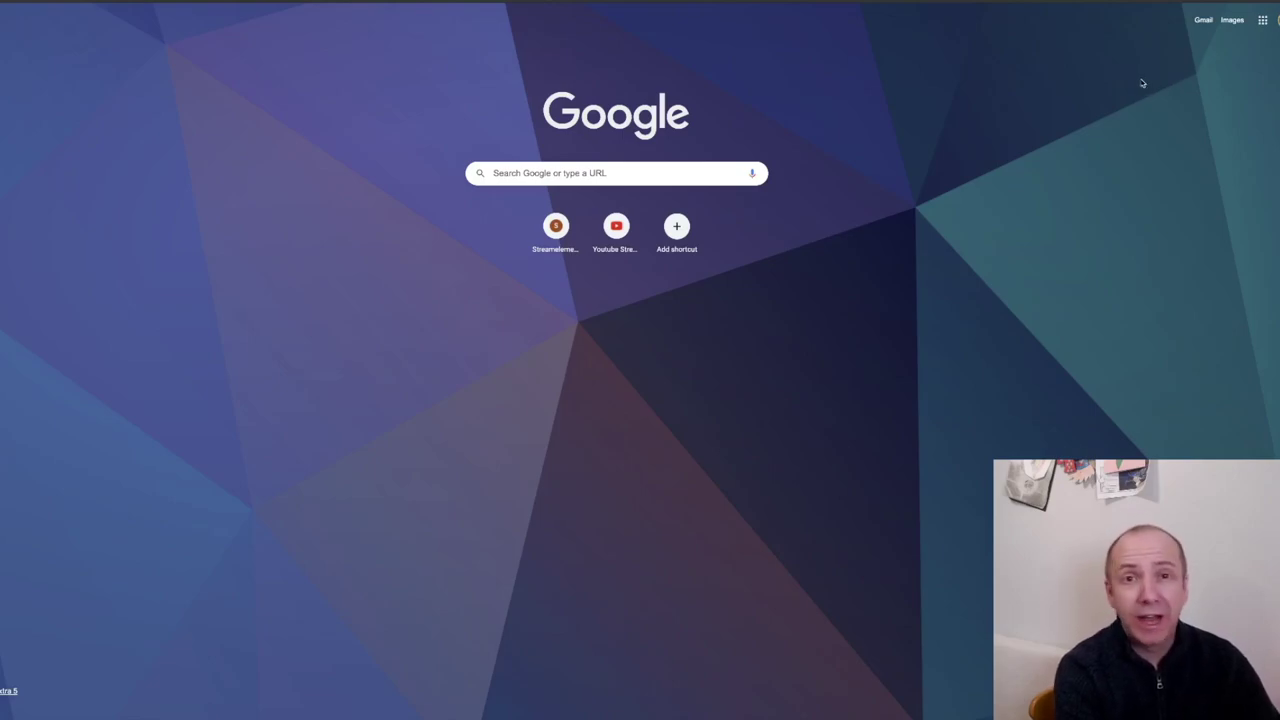
Start a new search from a fresh Google start page's search box.
{"action": "left_click", "coordinate": [703, 173]}
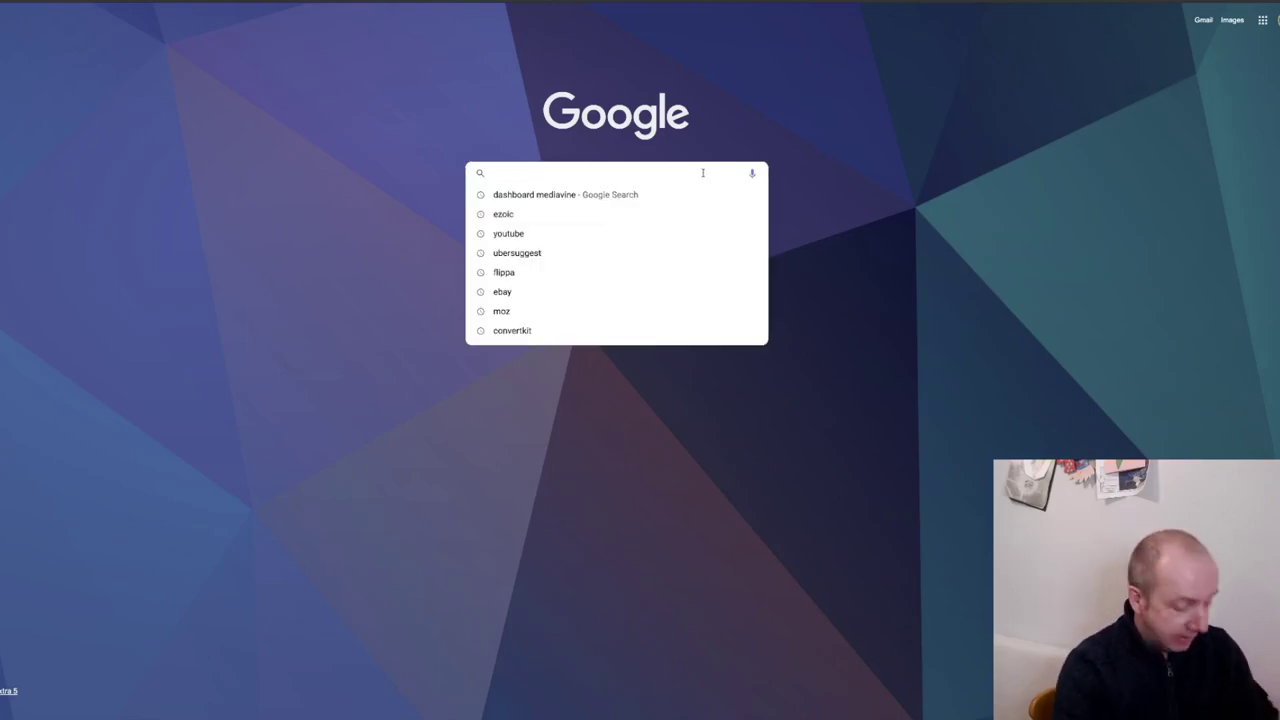
Search Google for 'hacks' and scroll down the results.
{"action": "type", "text": "hacks"}
{"action": "key", "text": "Return"}
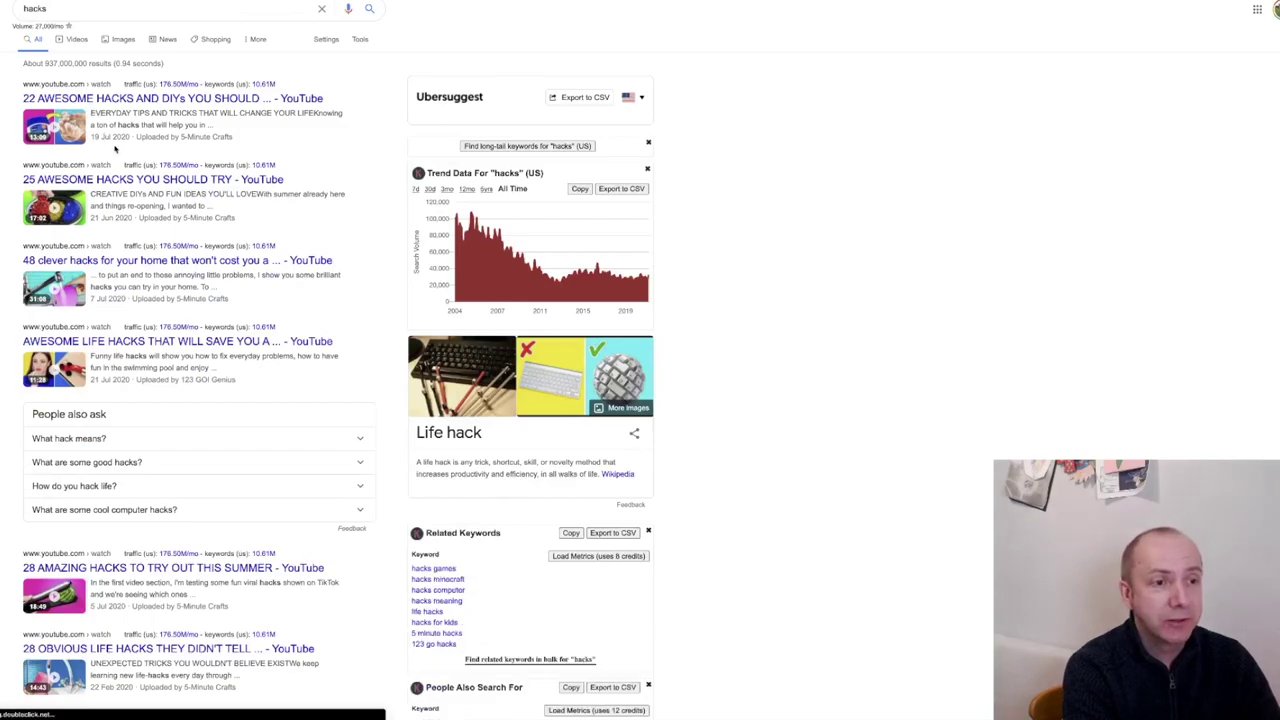
{"action": "scroll", "coordinate": [115, 148], "scroll_direction": "down", "scroll_amount": 2}
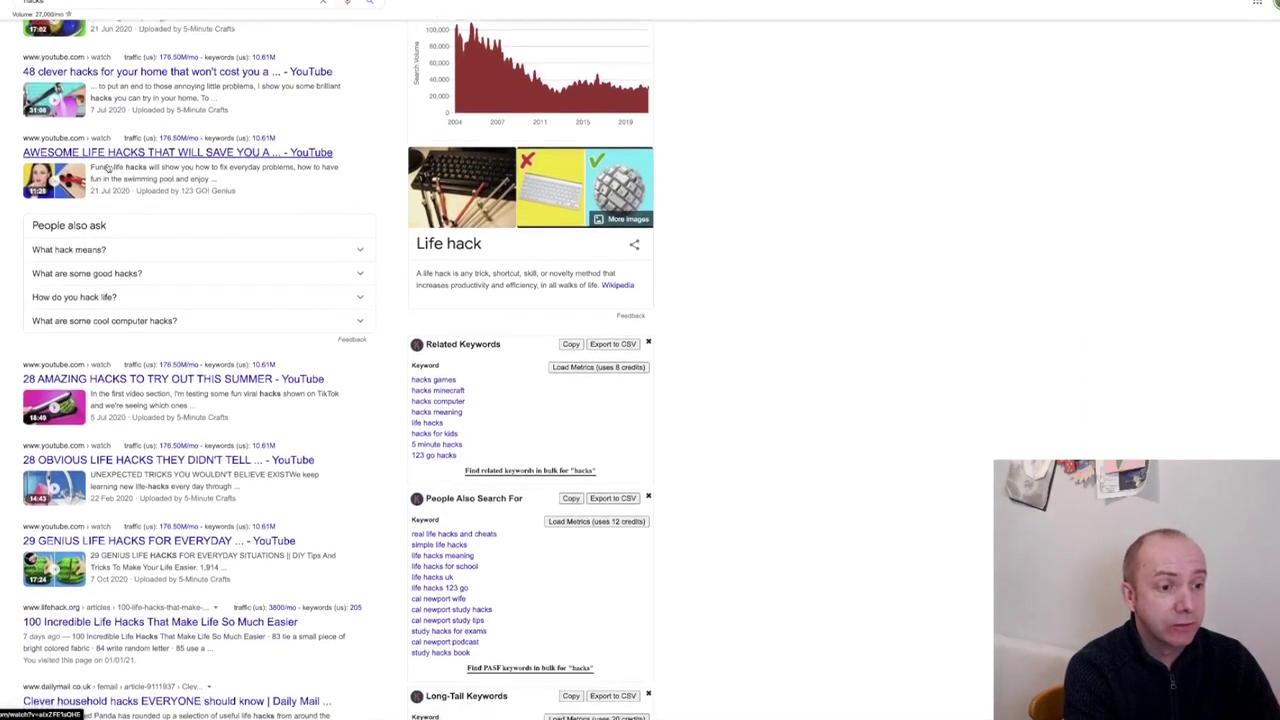
{"action": "scroll", "coordinate": [107, 167], "scroll_direction": "down", "scroll_amount": 4}
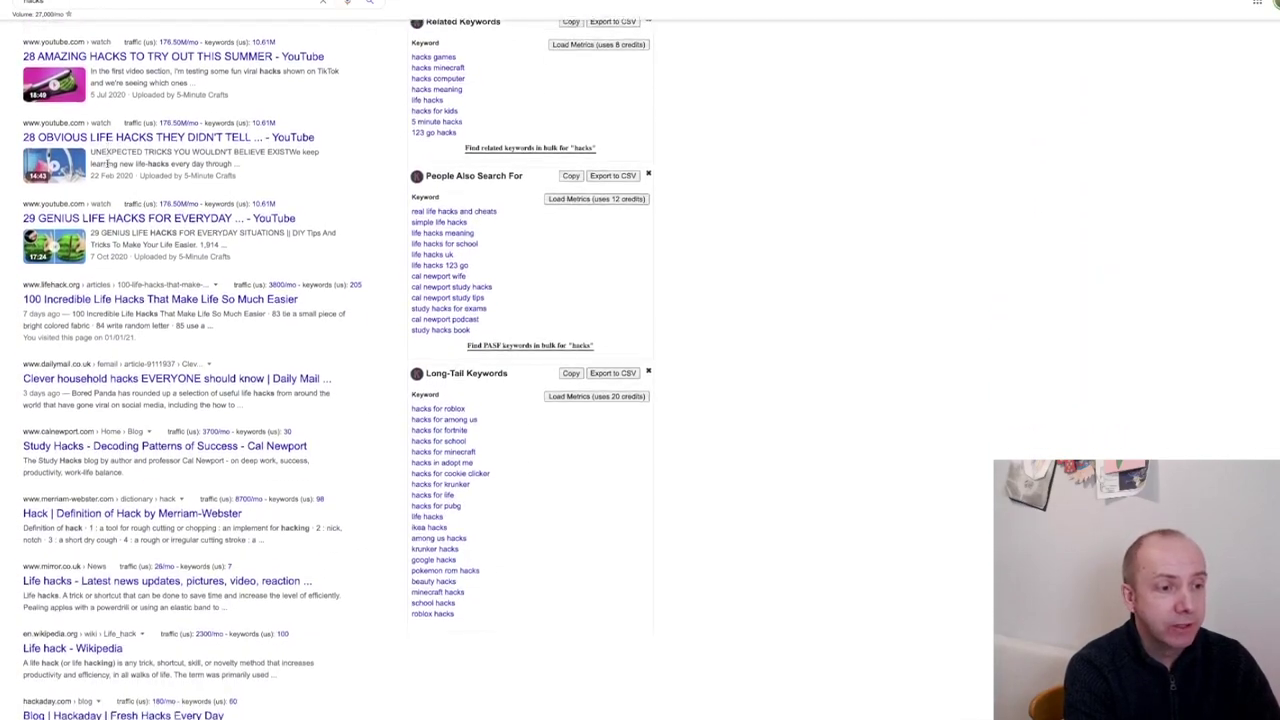
{"action": "scroll", "coordinate": [107, 163], "scroll_direction": "down", "scroll_amount": 1}
Highlight the lifehack.org and hackaday.com results' addresses and titles.
{"action": "left_click_drag", "start_coordinate": [16, 242], "coordinate": [298, 258]}
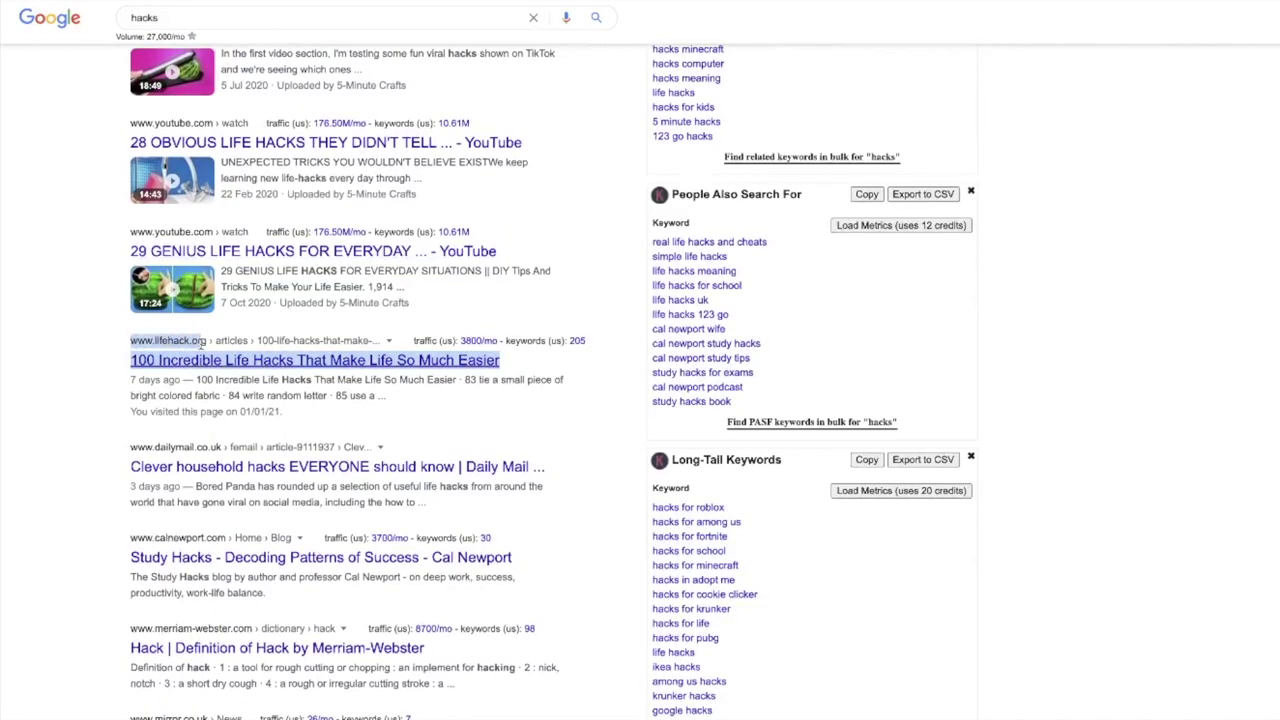
{"action": "left_click", "coordinate": [113, 412]}
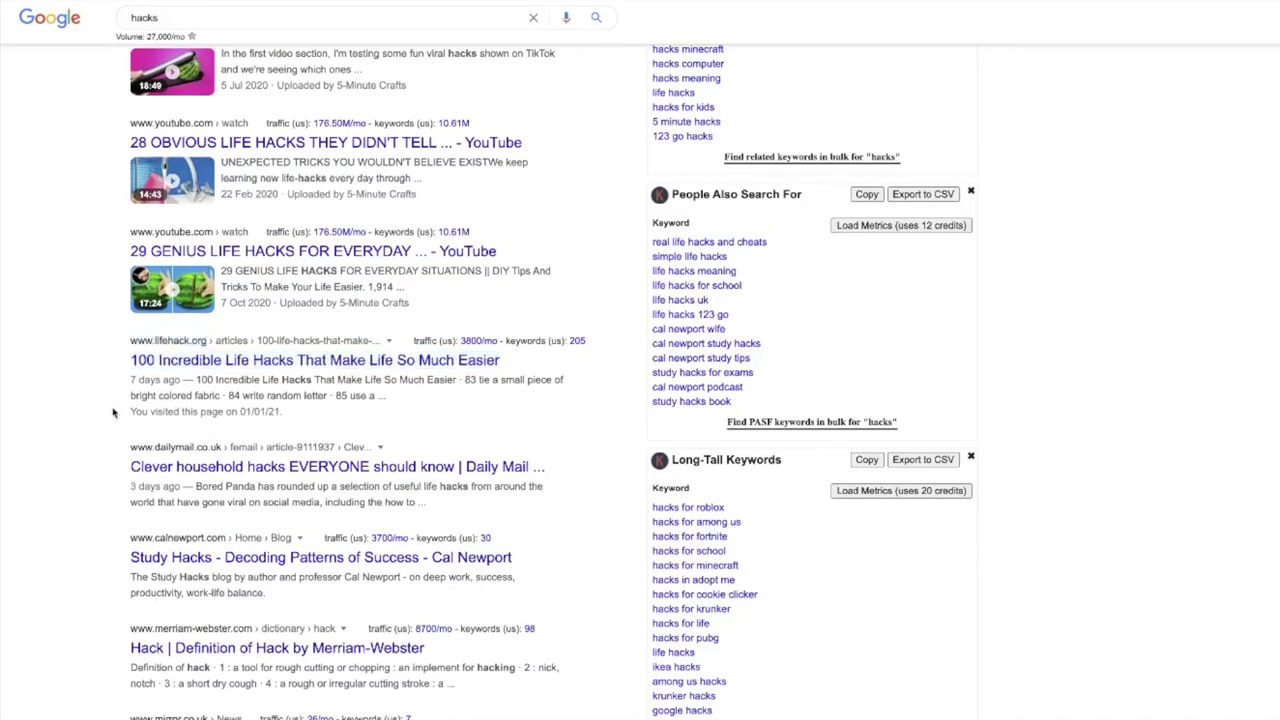
{"action": "scroll", "coordinate": [113, 412], "scroll_direction": "down", "scroll_amount": 3}
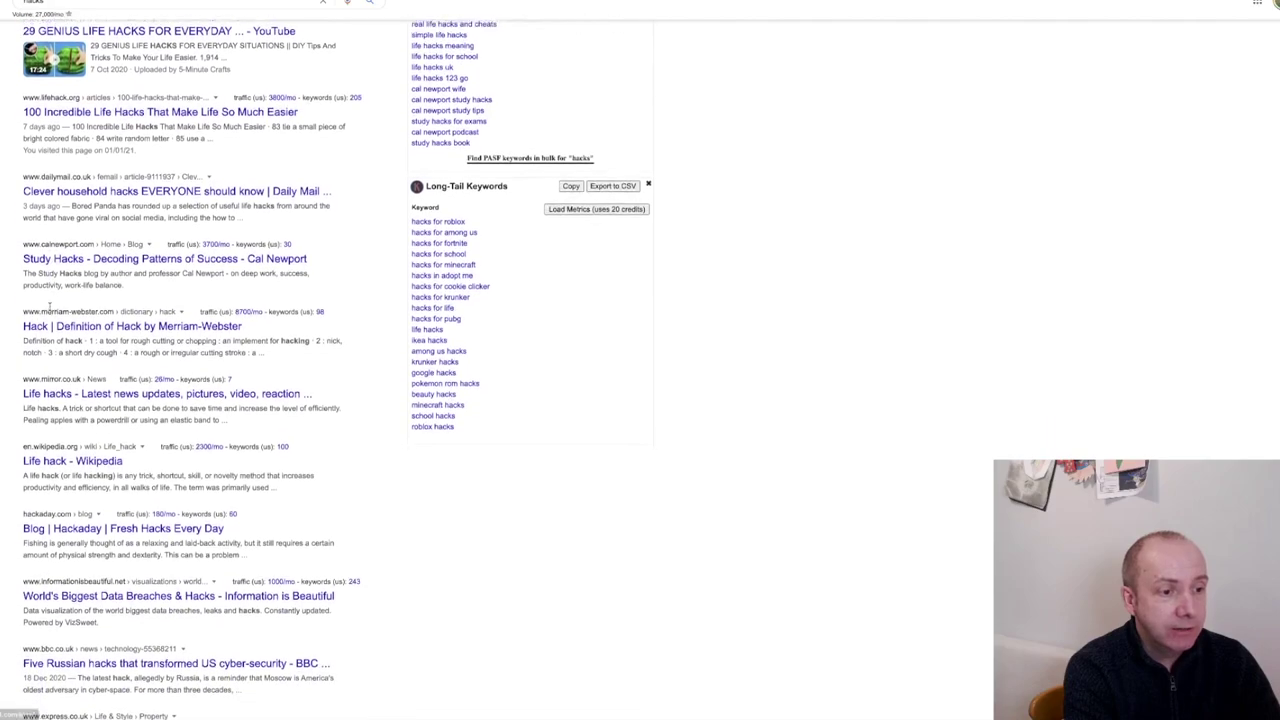
{"action": "scroll", "coordinate": [48, 307], "scroll_direction": "down", "scroll_amount": 3}
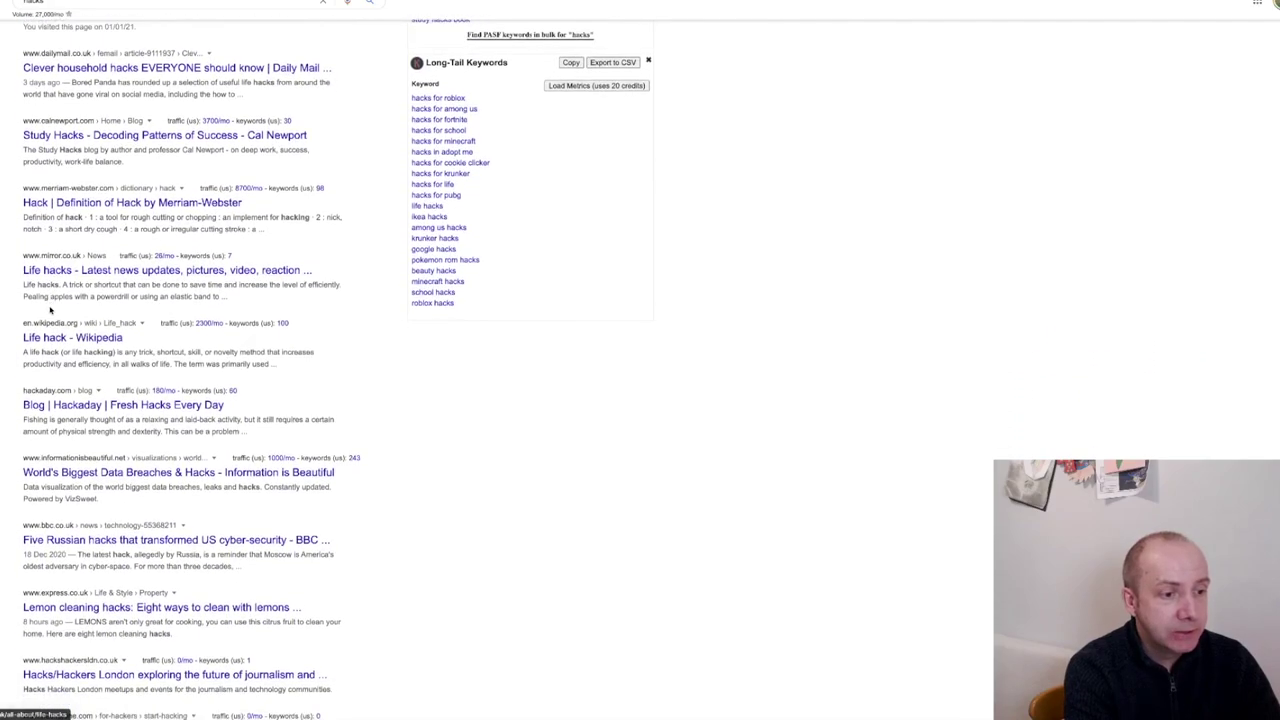
{"action": "left_click_drag", "start_coordinate": [22, 390], "coordinate": [225, 405]}
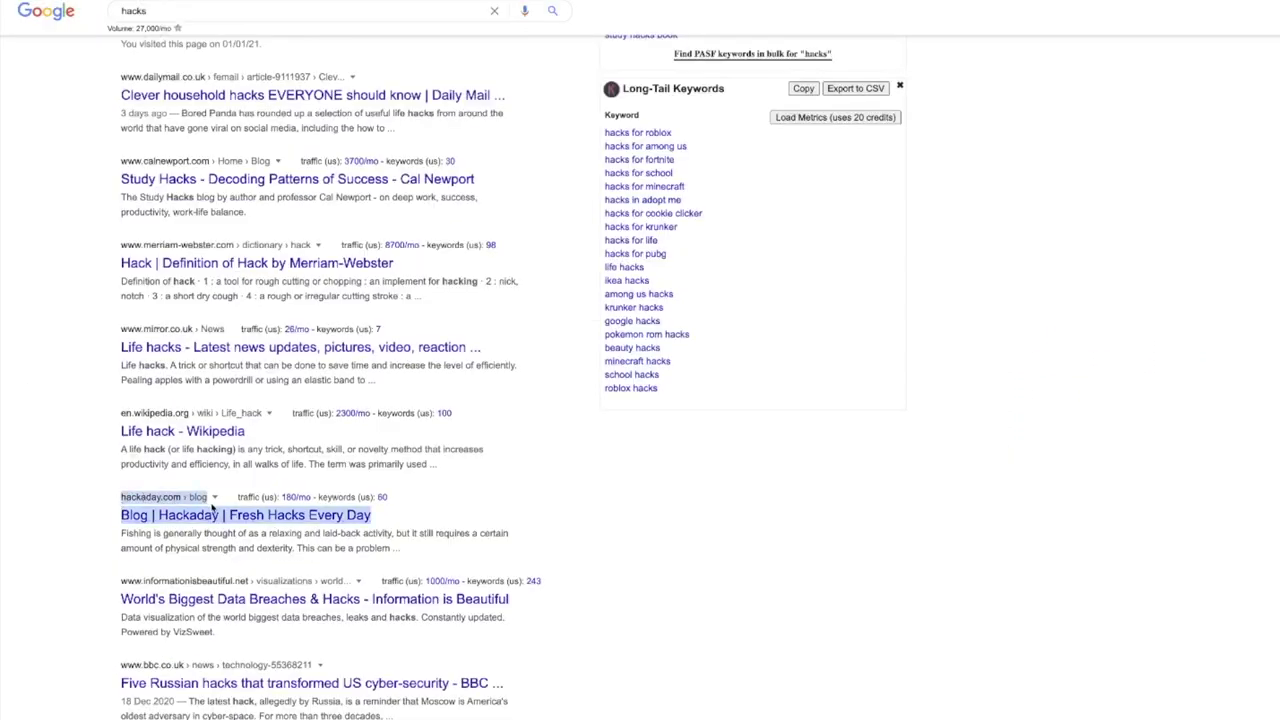
{"action": "left_click", "coordinate": [64, 530]}
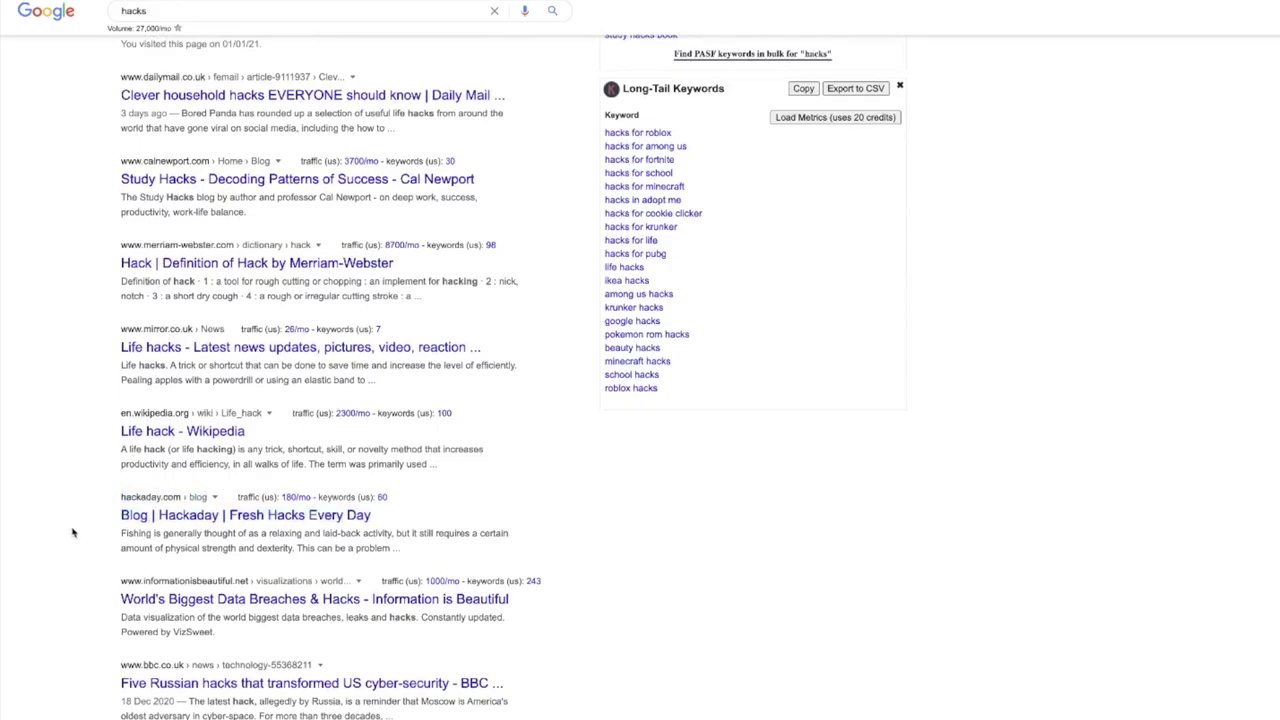
Browse further results and open Lifehack's '100 Incredible Life Hacks That Make Life So Much Easier'.
{"action": "scroll", "coordinate": [72, 532], "scroll_direction": "down", "scroll_amount": 2}
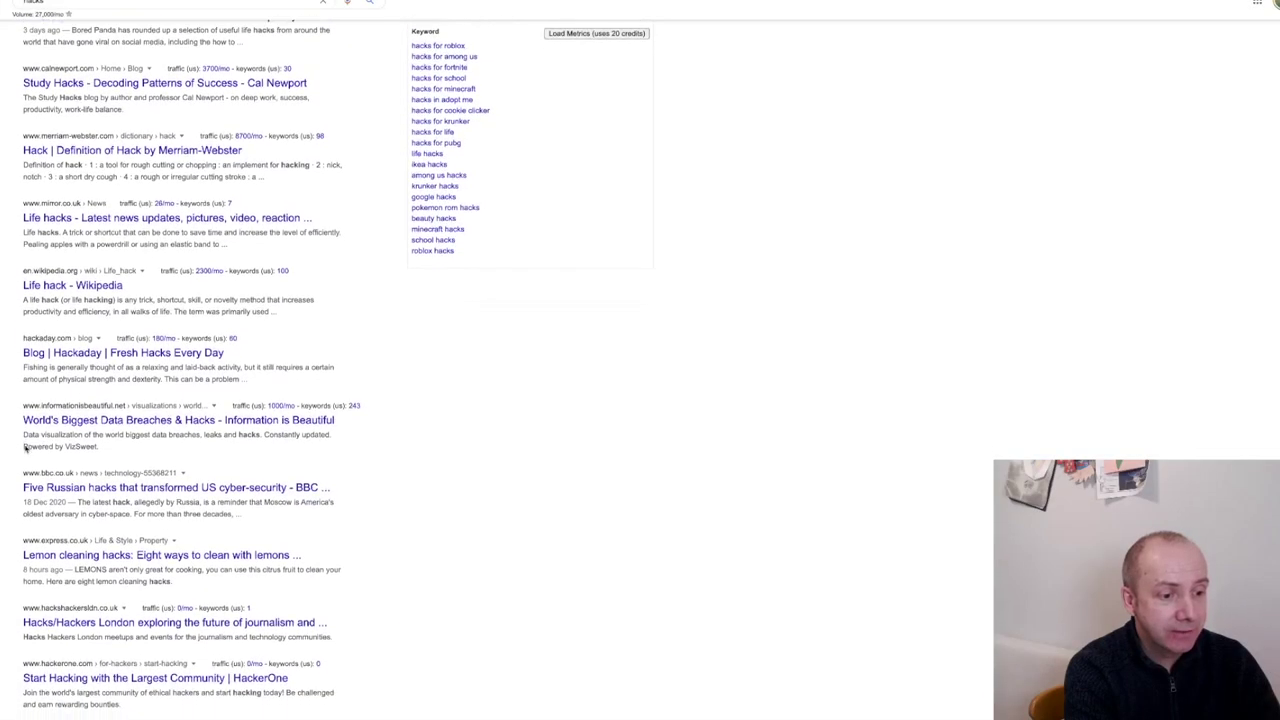
{"action": "scroll", "coordinate": [25, 448], "scroll_direction": "down", "scroll_amount": 3}
{"action": "scroll", "coordinate": [68, 380], "scroll_direction": "down", "scroll_amount": 1}
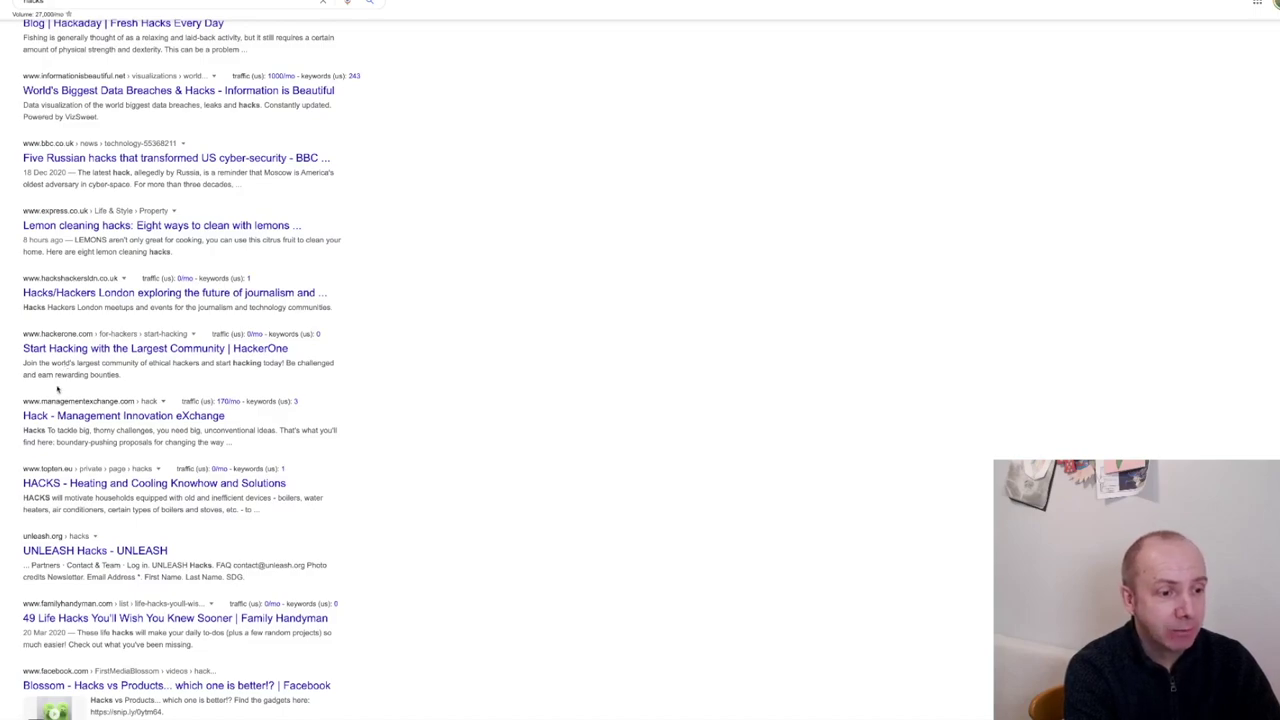
{"action": "scroll", "coordinate": [57, 389], "scroll_direction": "down", "scroll_amount": 2}
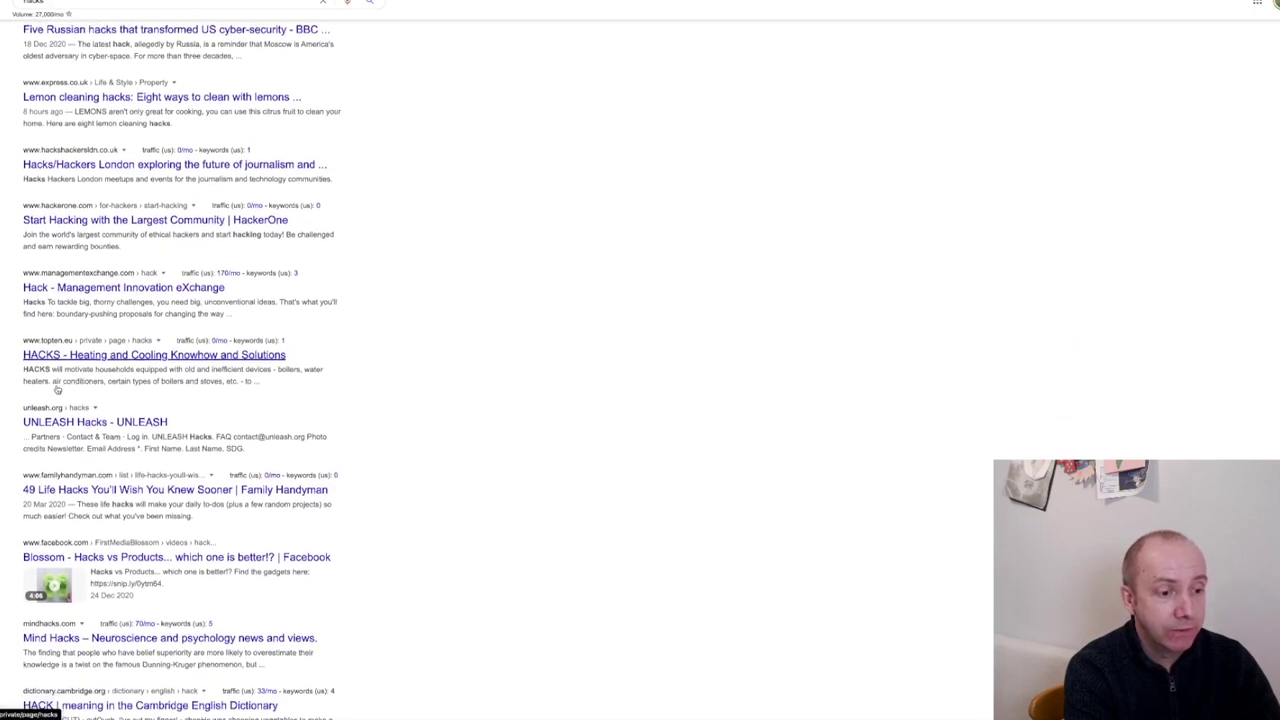
{"action": "scroll", "coordinate": [57, 390], "scroll_direction": "down", "scroll_amount": 1}
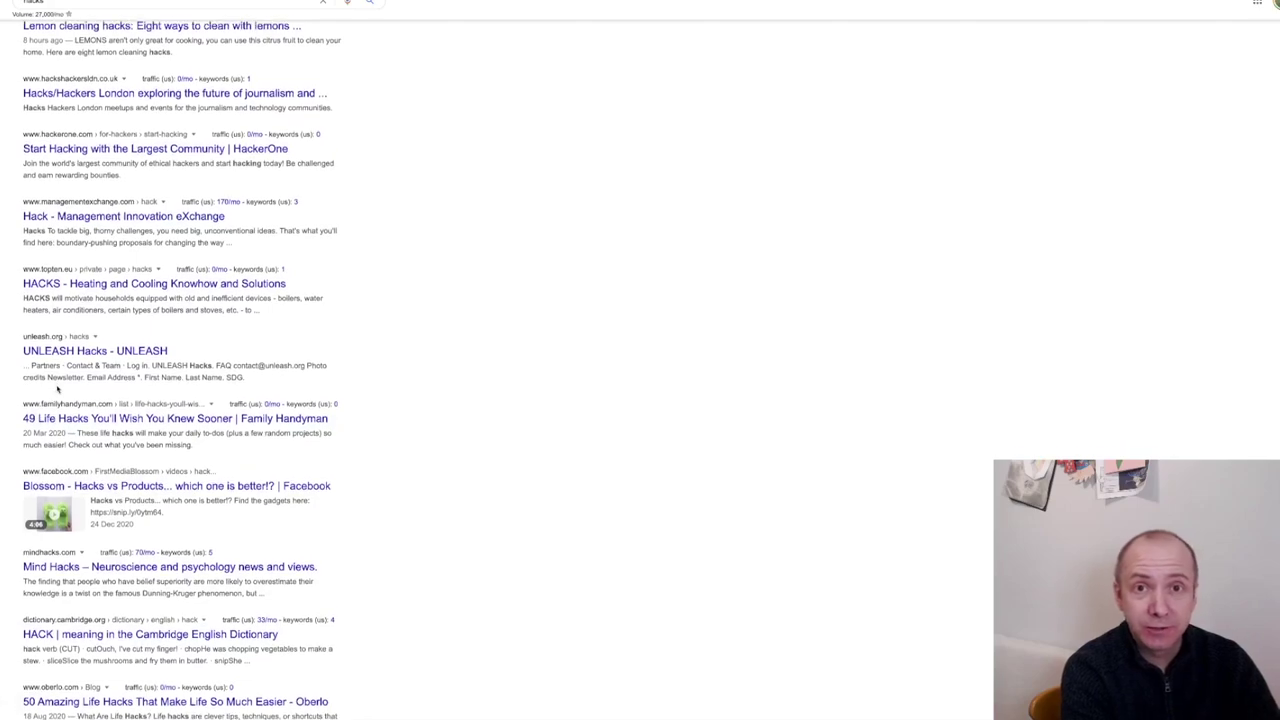
{"action": "scroll", "coordinate": [57, 389], "scroll_direction": "down", "scroll_amount": 2}
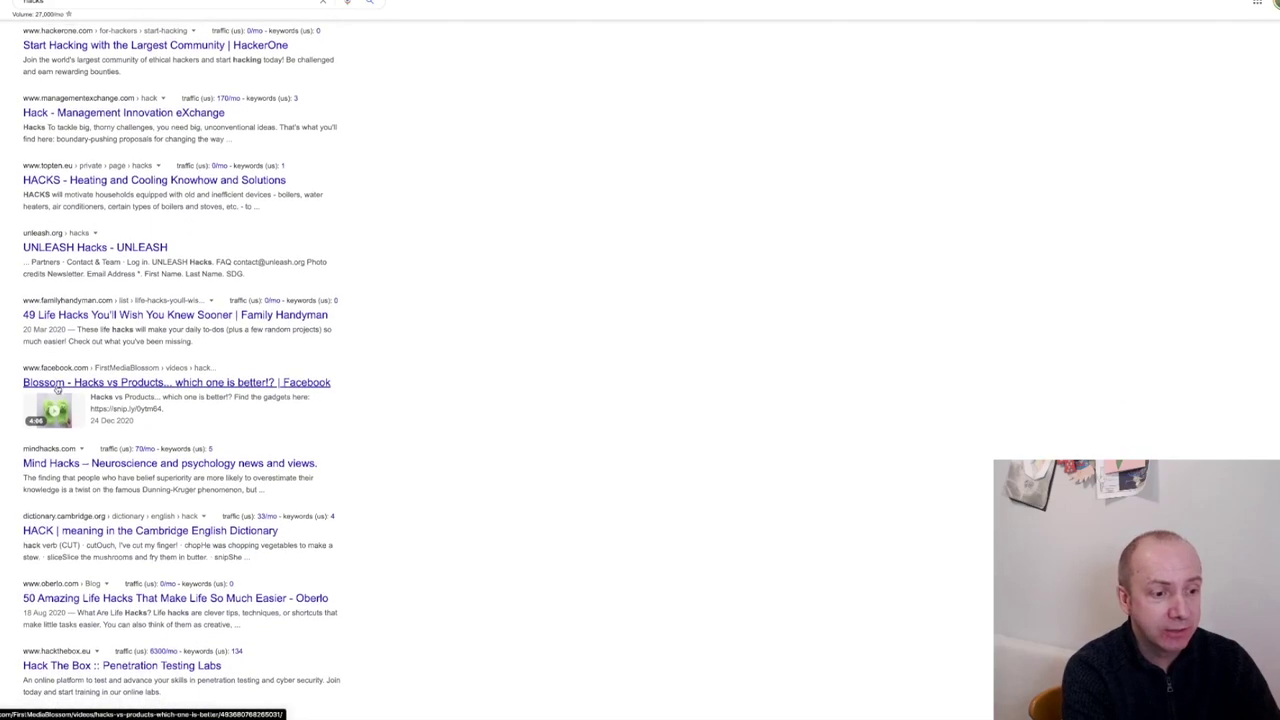
{"action": "scroll", "coordinate": [57, 389], "scroll_direction": "down", "scroll_amount": 3}
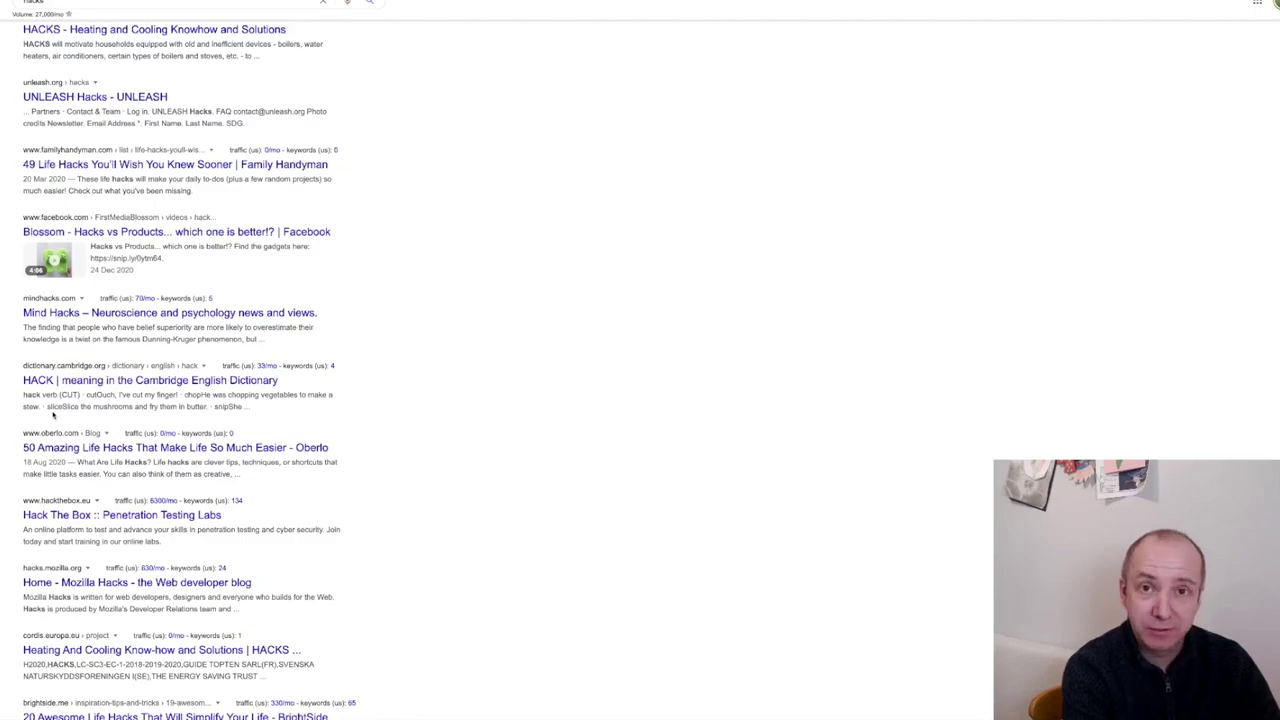
{"action": "scroll", "coordinate": [53, 414], "scroll_direction": "down", "scroll_amount": 3}
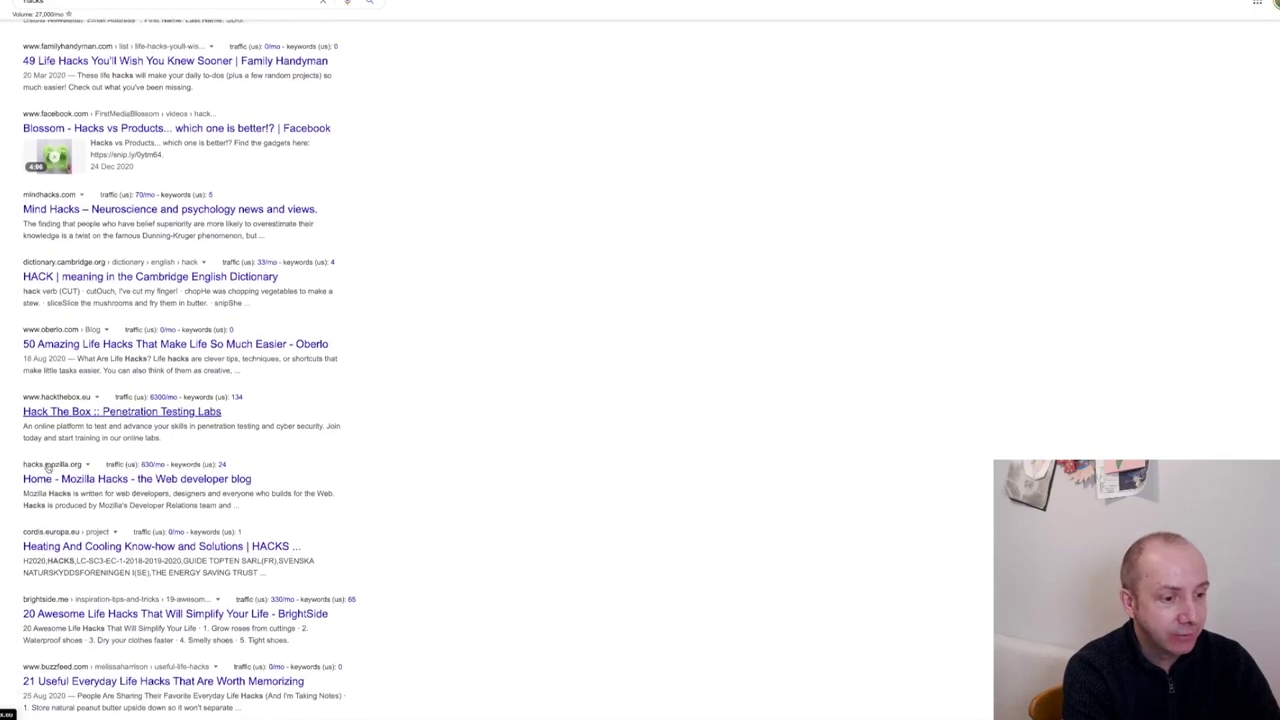
{"action": "scroll", "coordinate": [47, 466], "scroll_direction": "up", "scroll_amount": 15}
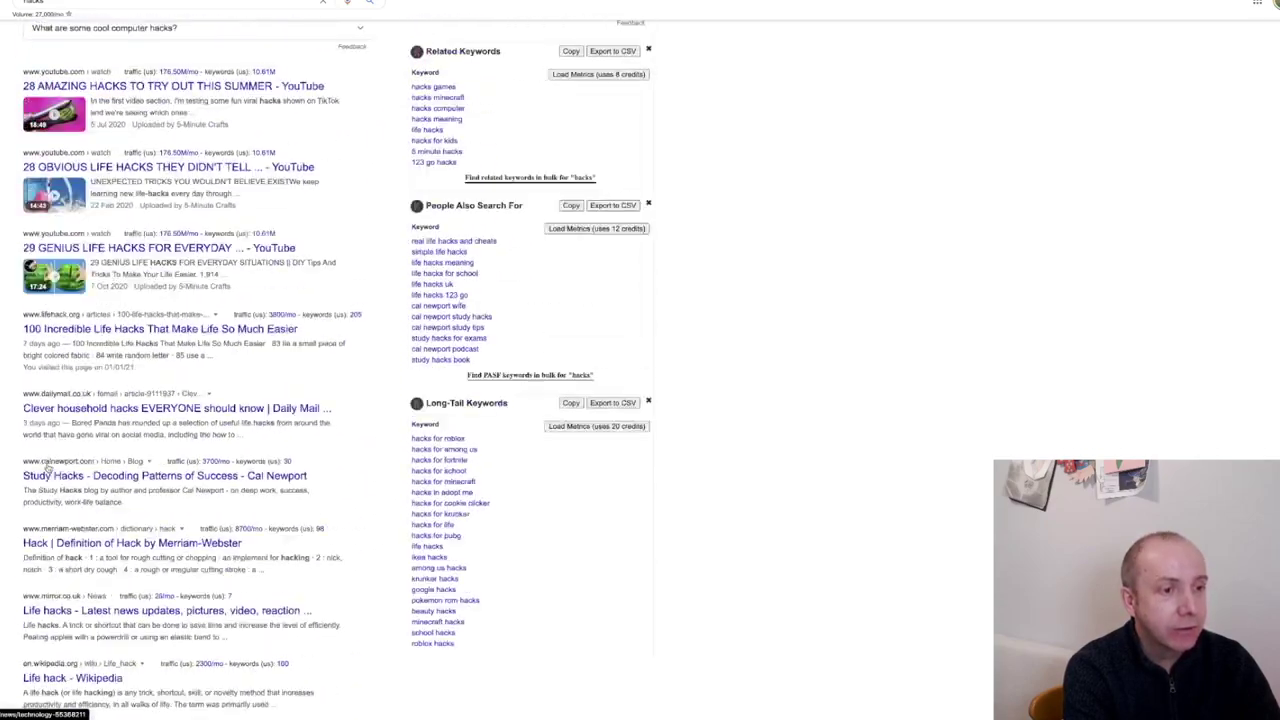
{"action": "scroll", "coordinate": [47, 467], "scroll_direction": "down", "scroll_amount": 2}
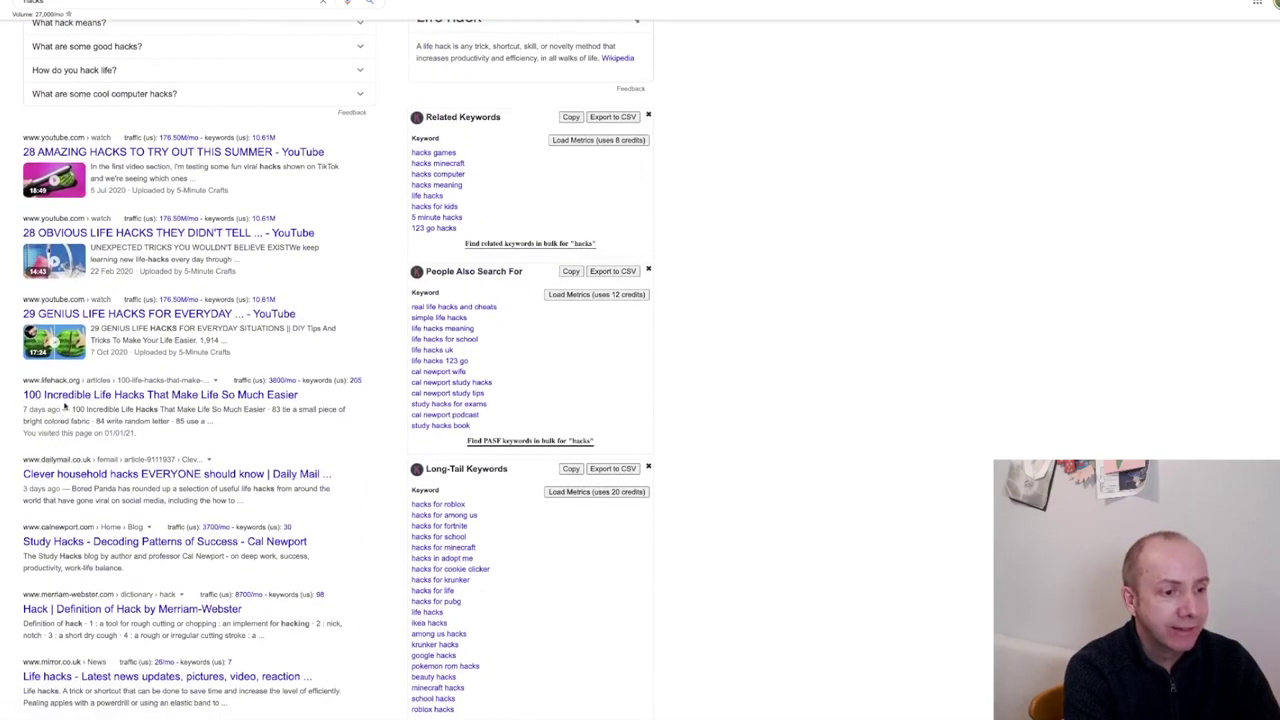
{"action": "left_click", "coordinate": [68, 396]}
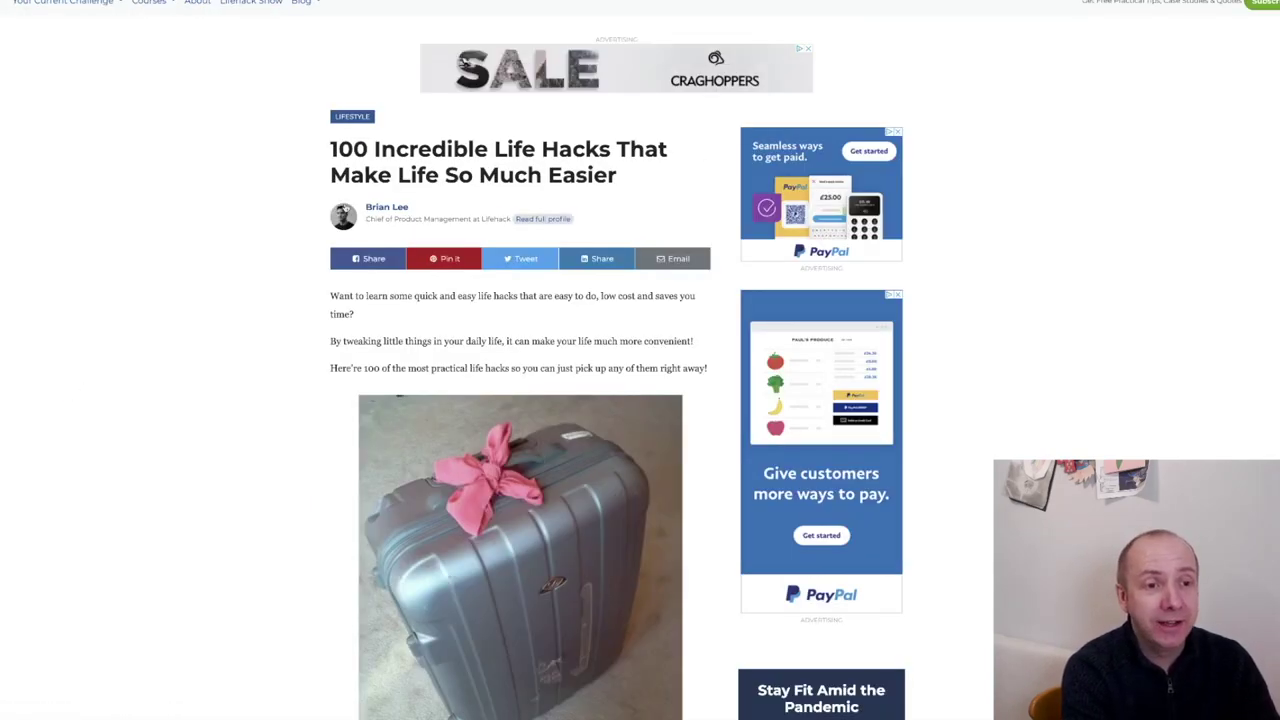
Highlight '100 Incredible Life Hacks' and 'Life Hack' in the Lifehack title.
{"action": "left_click_drag", "start_coordinate": [336, 146], "coordinate": [608, 153]}
{"action": "left_click_drag", "start_coordinate": [494, 150], "coordinate": [604, 149]}
{"action": "scroll", "coordinate": [149, 150], "scroll_direction": "down", "scroll_amount": 7}
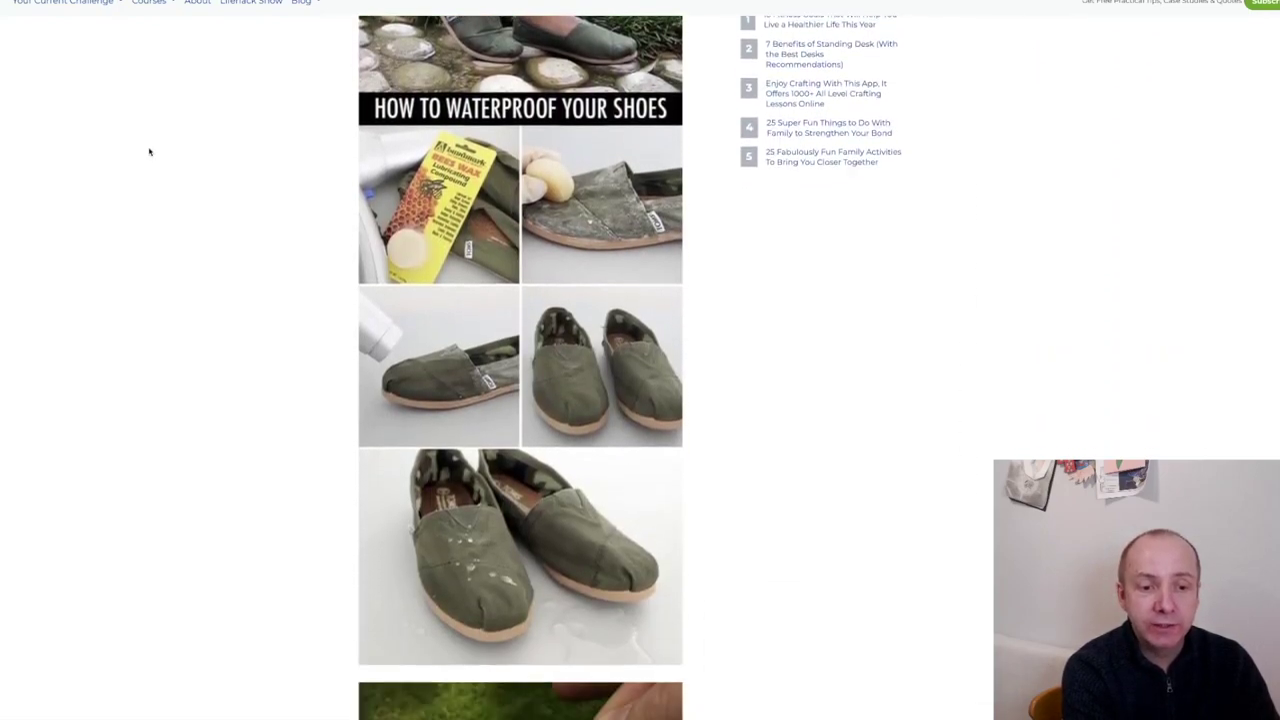
Scroll down through the Lifehack.org homepage sections.
{"action": "scroll", "coordinate": [193, 197], "scroll_direction": "down", "scroll_amount": 15}
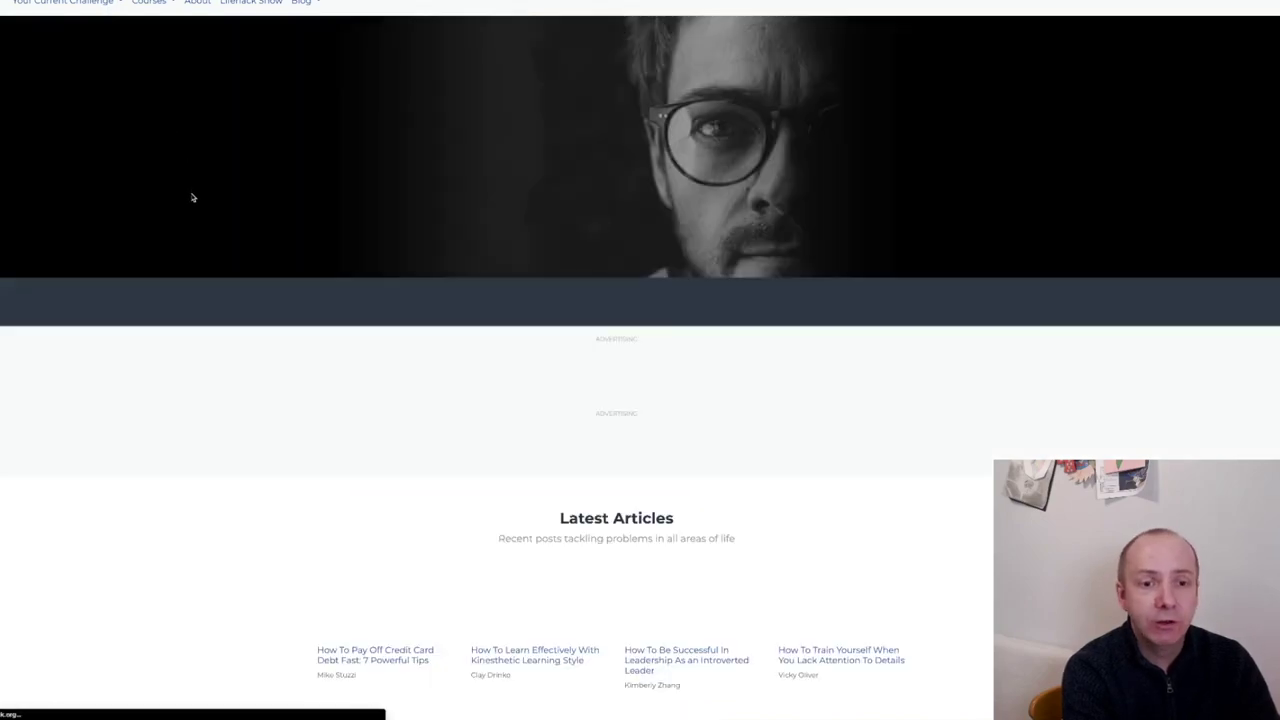
{"action": "scroll", "coordinate": [165, 249], "scroll_direction": "down", "scroll_amount": 2}
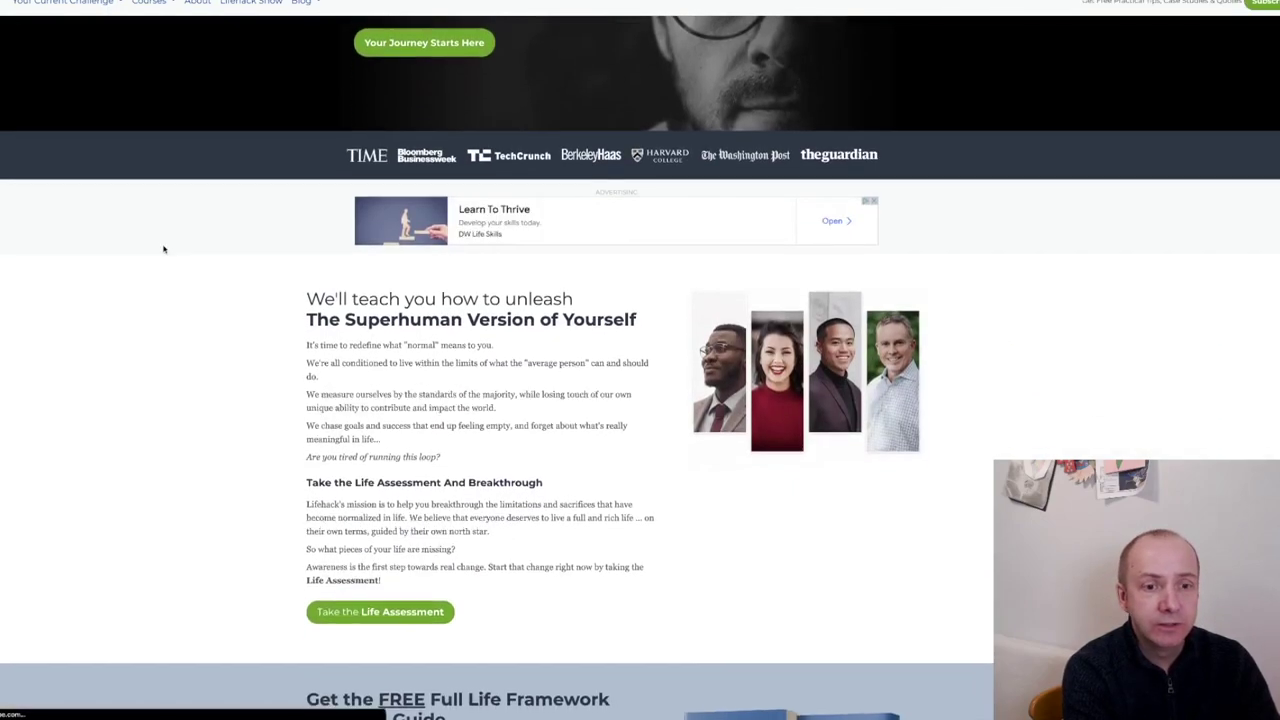
{"action": "scroll", "coordinate": [164, 249], "scroll_direction": "down", "scroll_amount": 3}
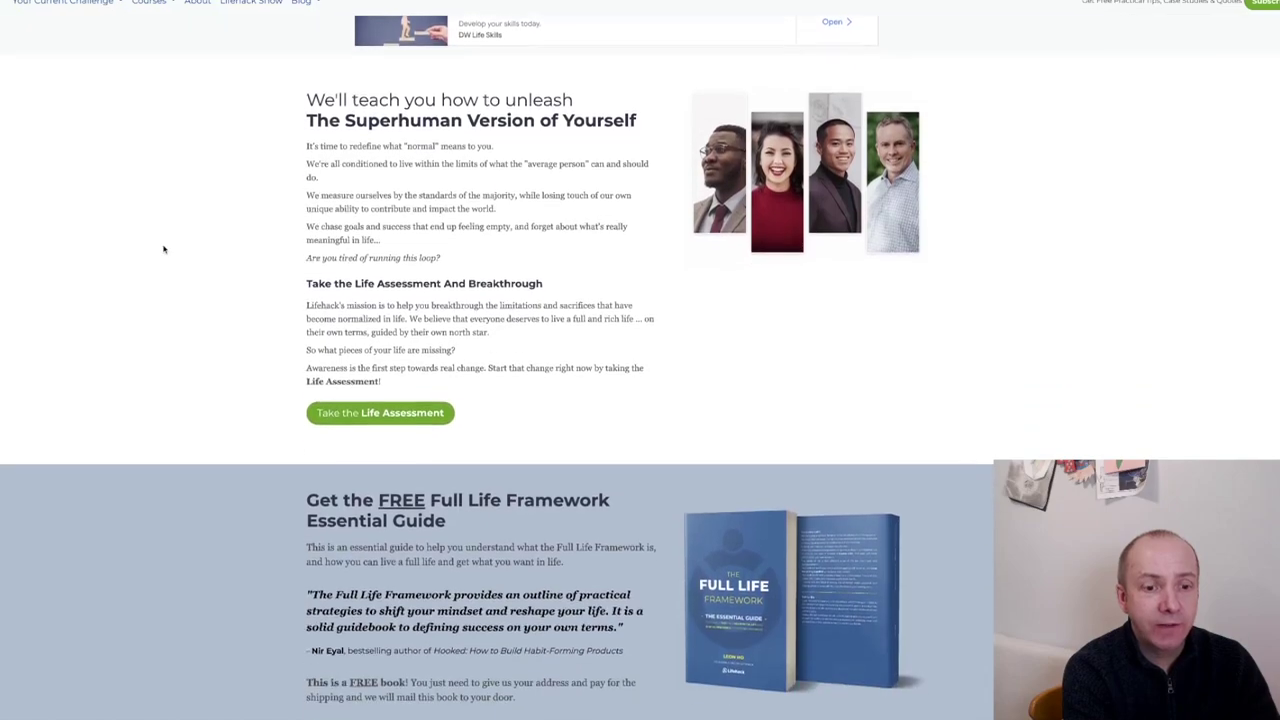
{"action": "scroll", "coordinate": [164, 249], "scroll_direction": "down", "scroll_amount": 3}
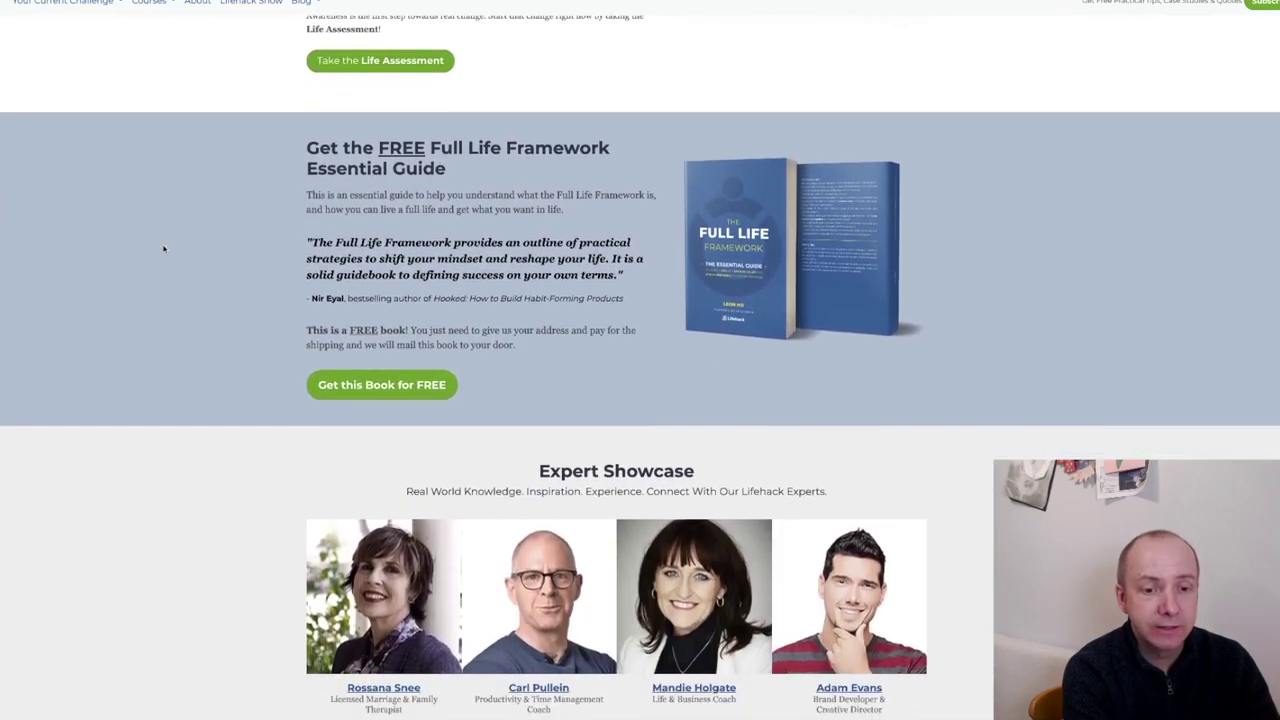
{"action": "scroll", "coordinate": [164, 249], "scroll_direction": "down", "scroll_amount": 5}
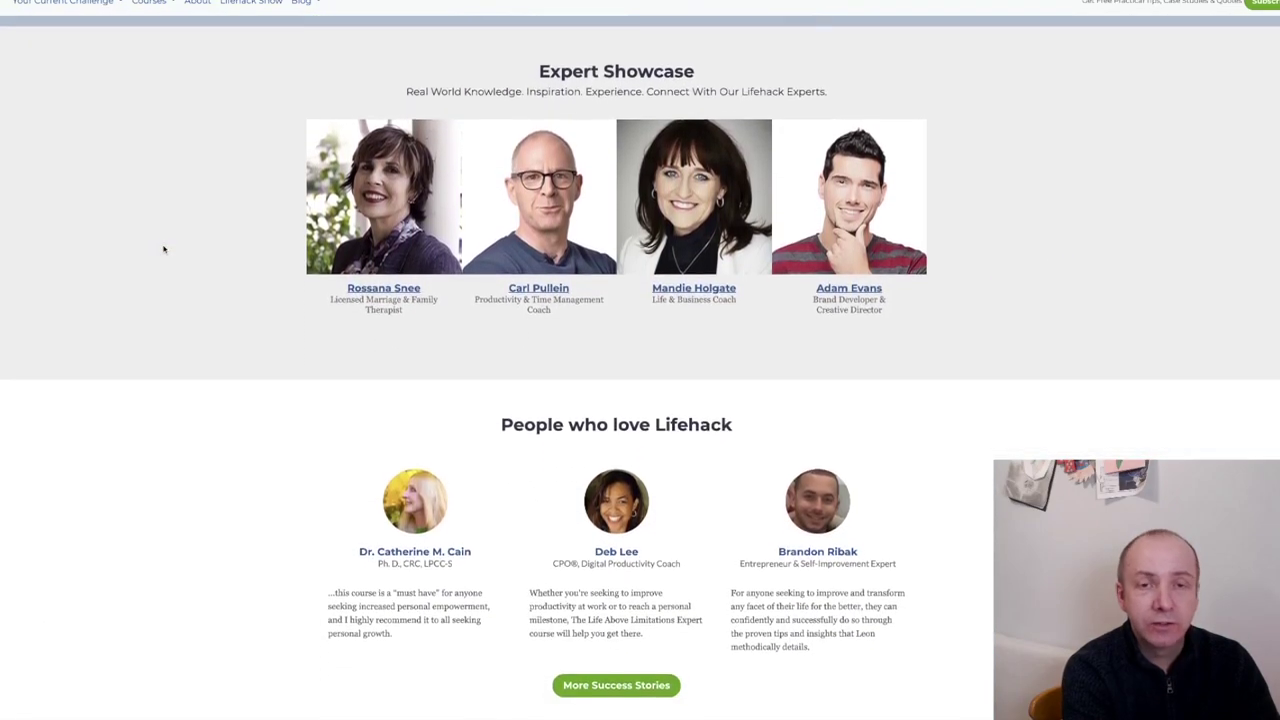
{"action": "scroll", "coordinate": [164, 249], "scroll_direction": "down", "scroll_amount": 2}
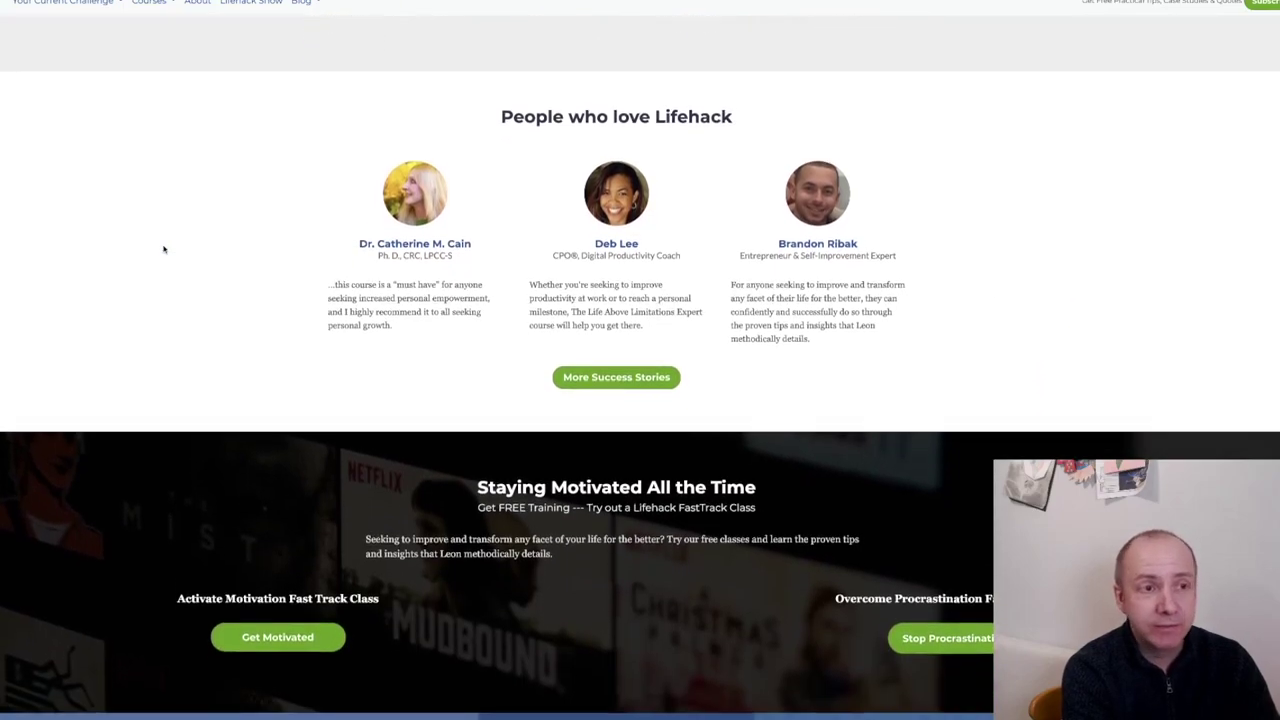
{"action": "scroll", "coordinate": [164, 249], "scroll_direction": "down", "scroll_amount": 1}
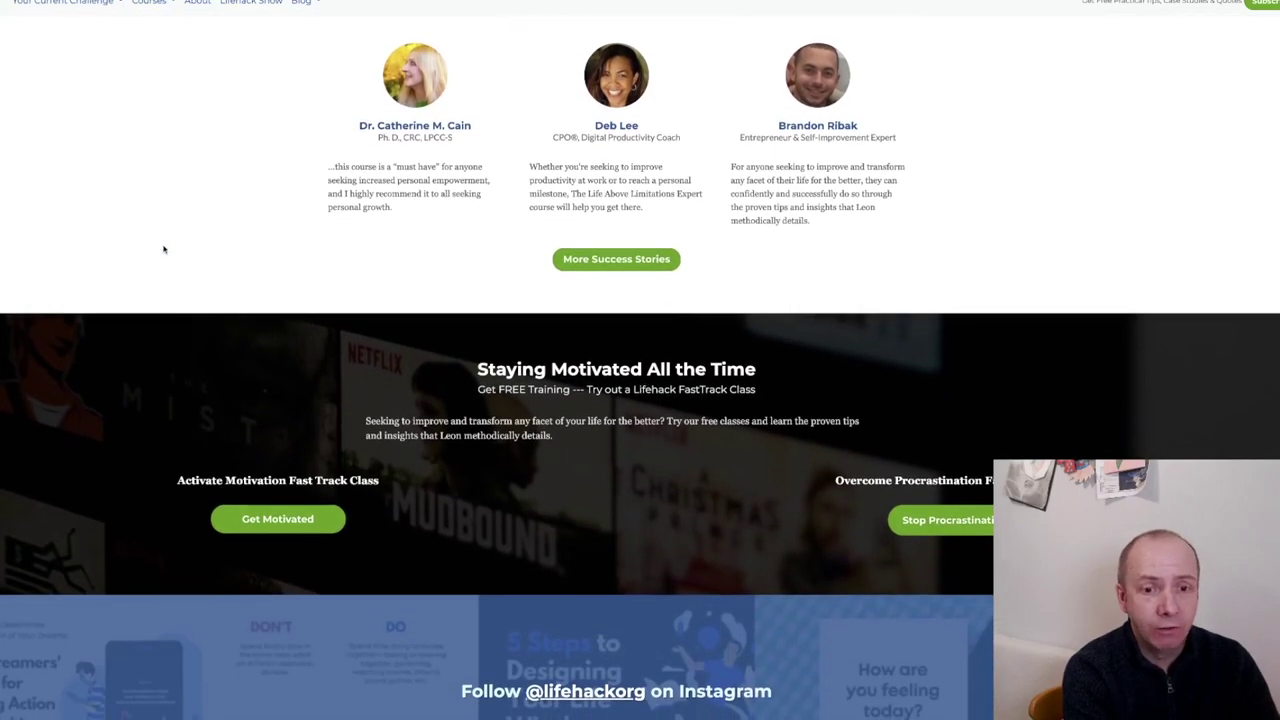
{"action": "scroll", "coordinate": [164, 249], "scroll_direction": "down", "scroll_amount": 2}
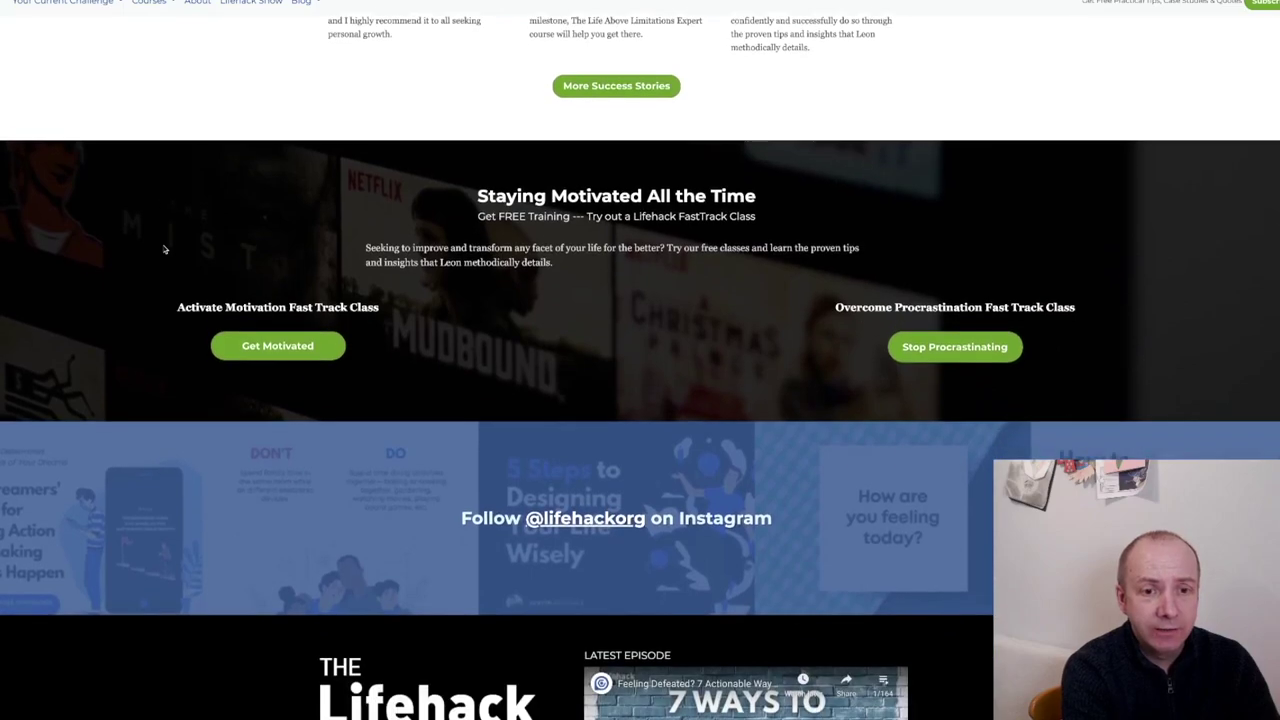
{"action": "scroll", "coordinate": [164, 249], "scroll_direction": "down", "scroll_amount": 2}
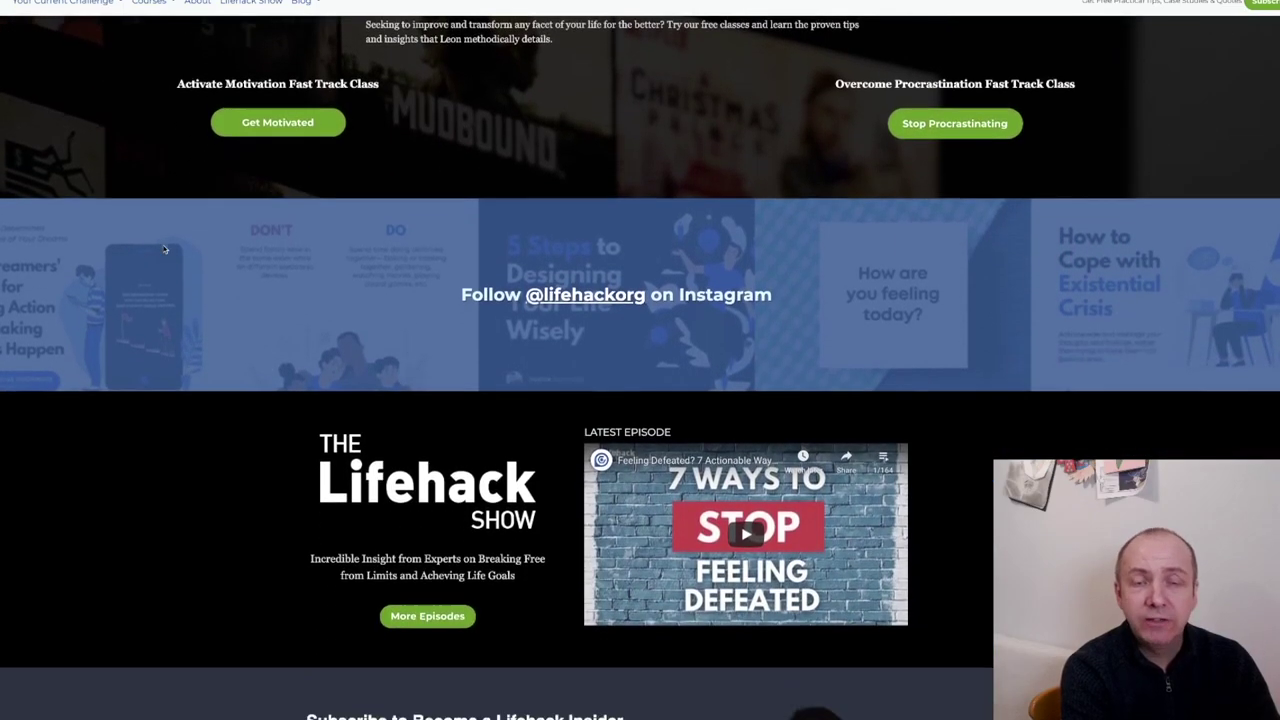
{"action": "scroll", "coordinate": [164, 249], "scroll_direction": "down", "scroll_amount": 2}
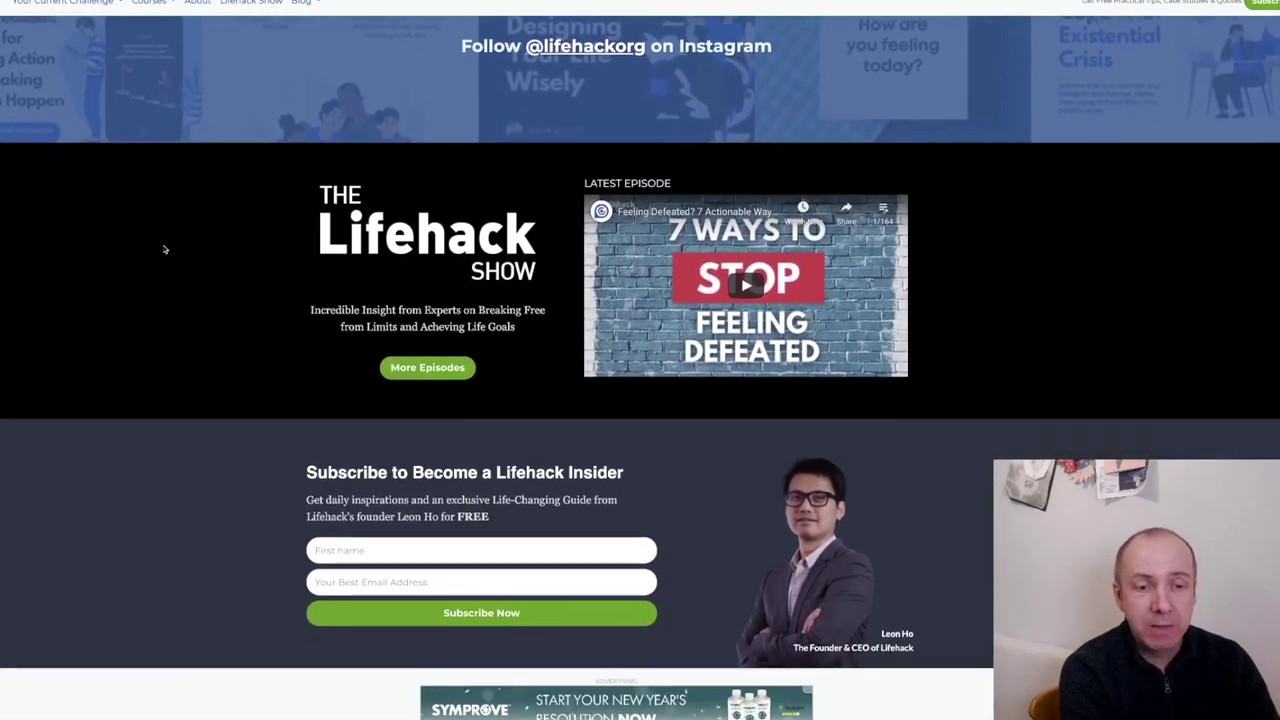
{"action": "scroll", "coordinate": [165, 249], "scroll_direction": "down", "scroll_amount": 1}
{"action": "scroll", "coordinate": [165, 249], "scroll_direction": "down", "scroll_amount": 1}
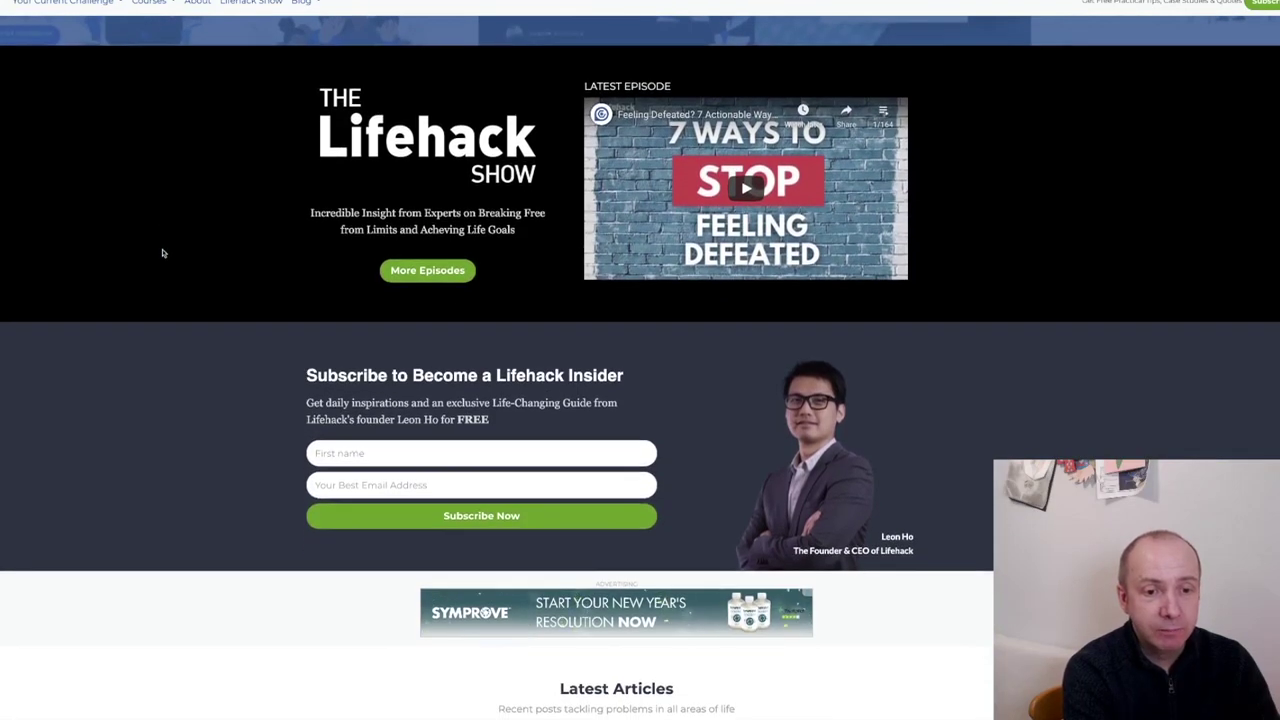
{"action": "scroll", "coordinate": [175, 262], "scroll_direction": "up", "scroll_amount": 3}
{"action": "scroll", "coordinate": [173, 256], "scroll_direction": "down", "scroll_amount": 12}
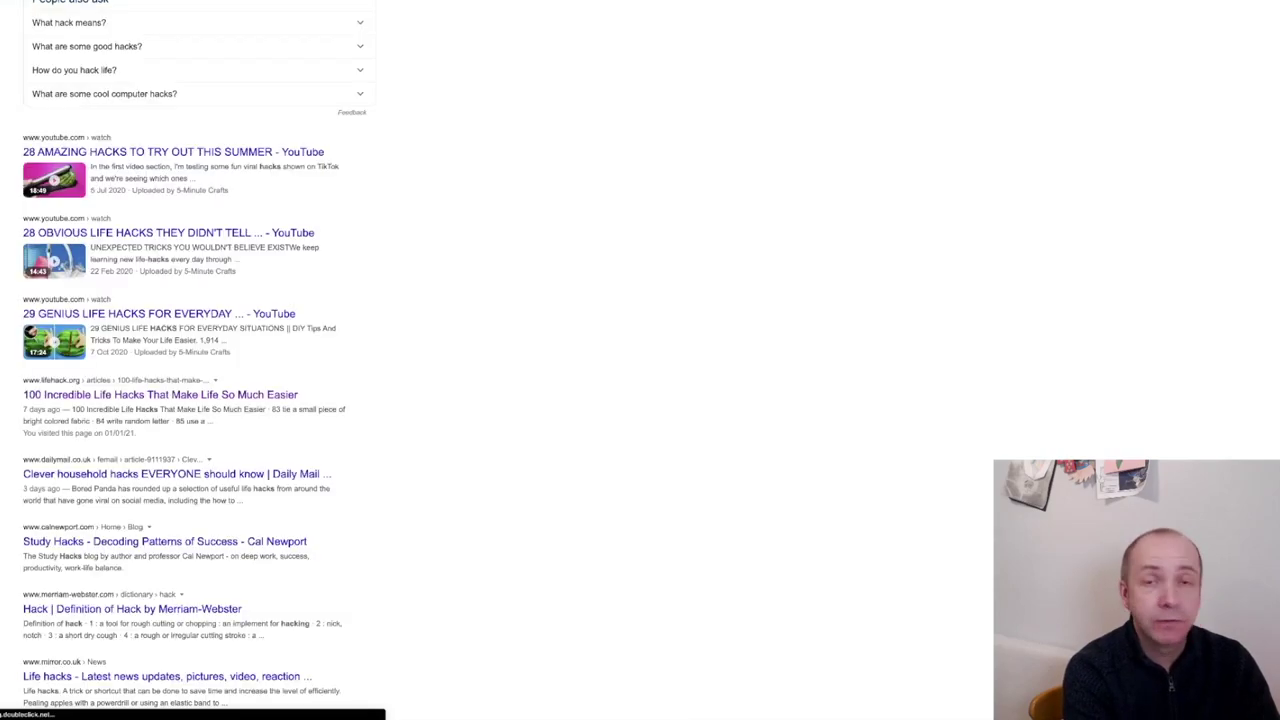
{"action": "scroll", "coordinate": [60, 282], "scroll_direction": "down", "scroll_amount": 1}
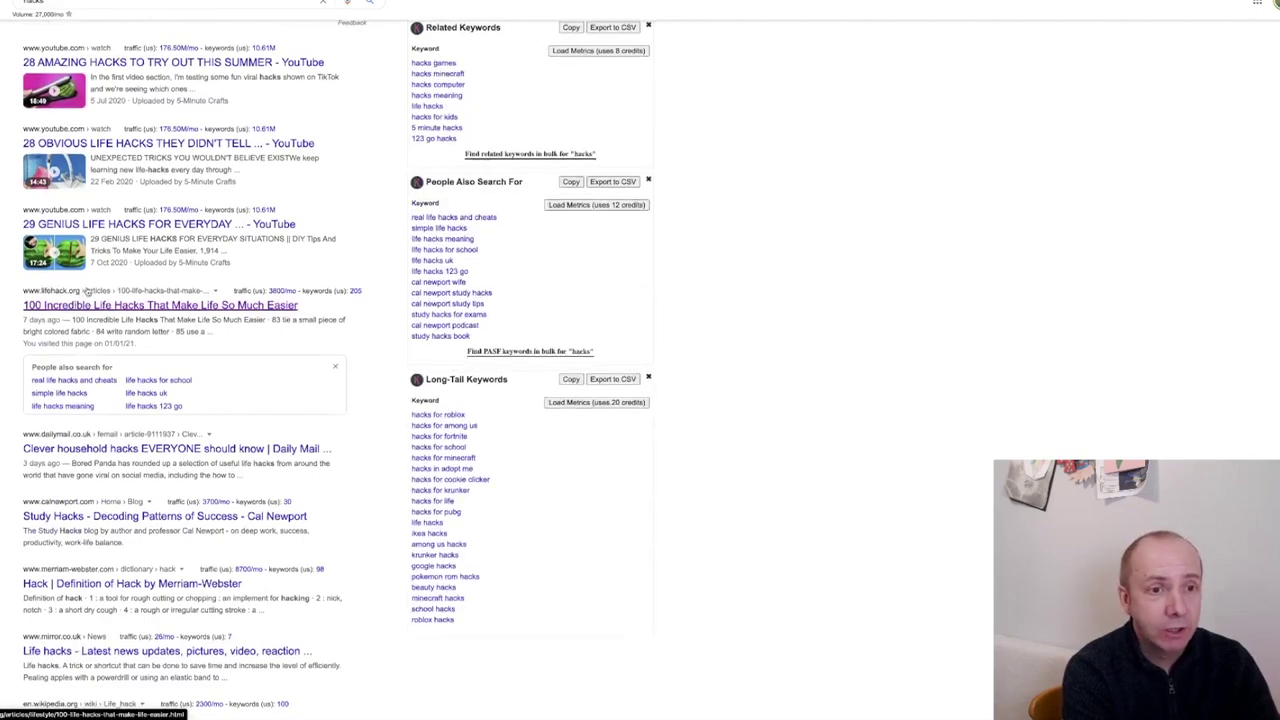
Search 'lifehacks' and open Bored Panda's '40 Life Hacks That Will Change Your Life'.
{"action": "scroll", "coordinate": [87, 290], "scroll_direction": "up", "scroll_amount": 3}
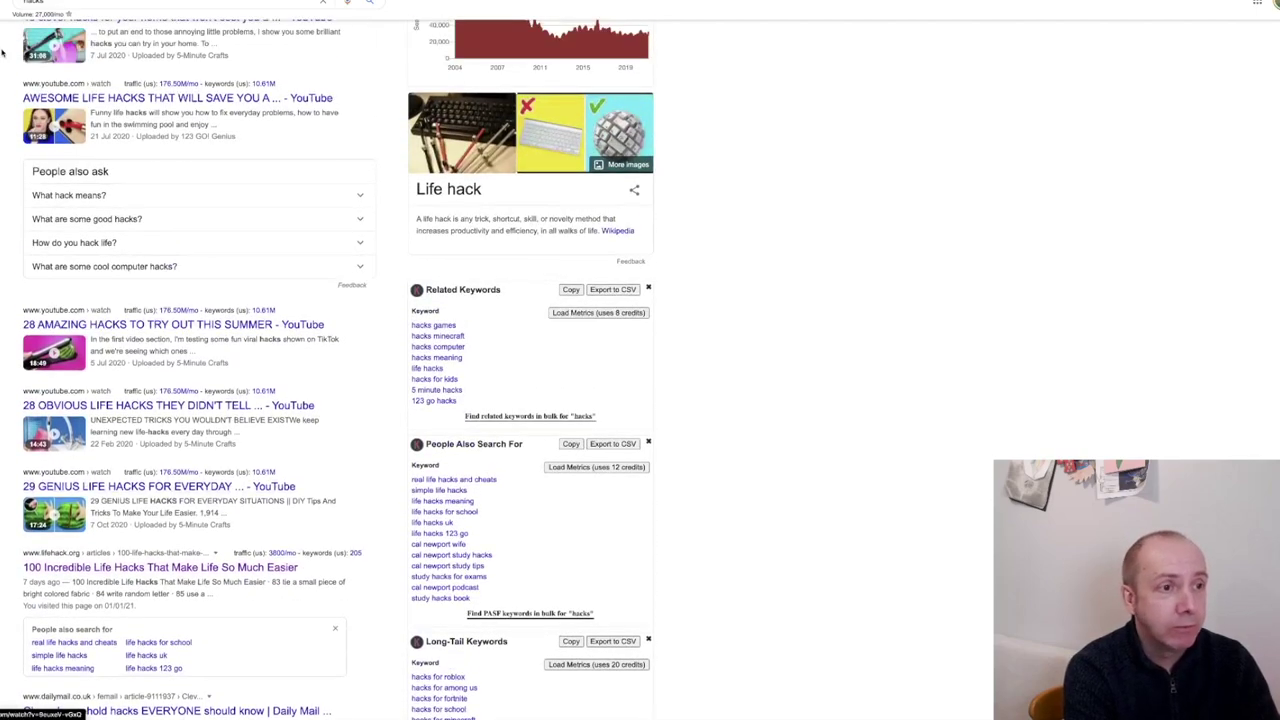
{"action": "left_click", "coordinate": [22, 4]}
{"action": "type", "text": "life"}
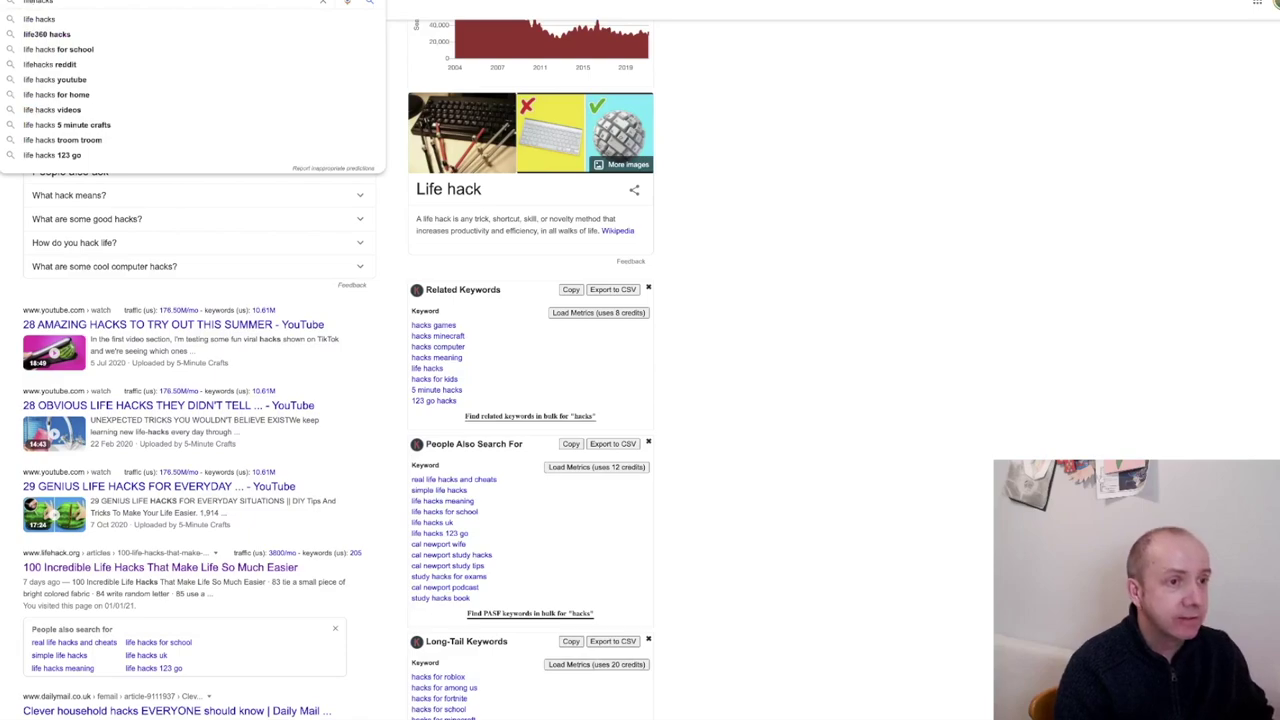
{"action": "key", "text": "Return"}
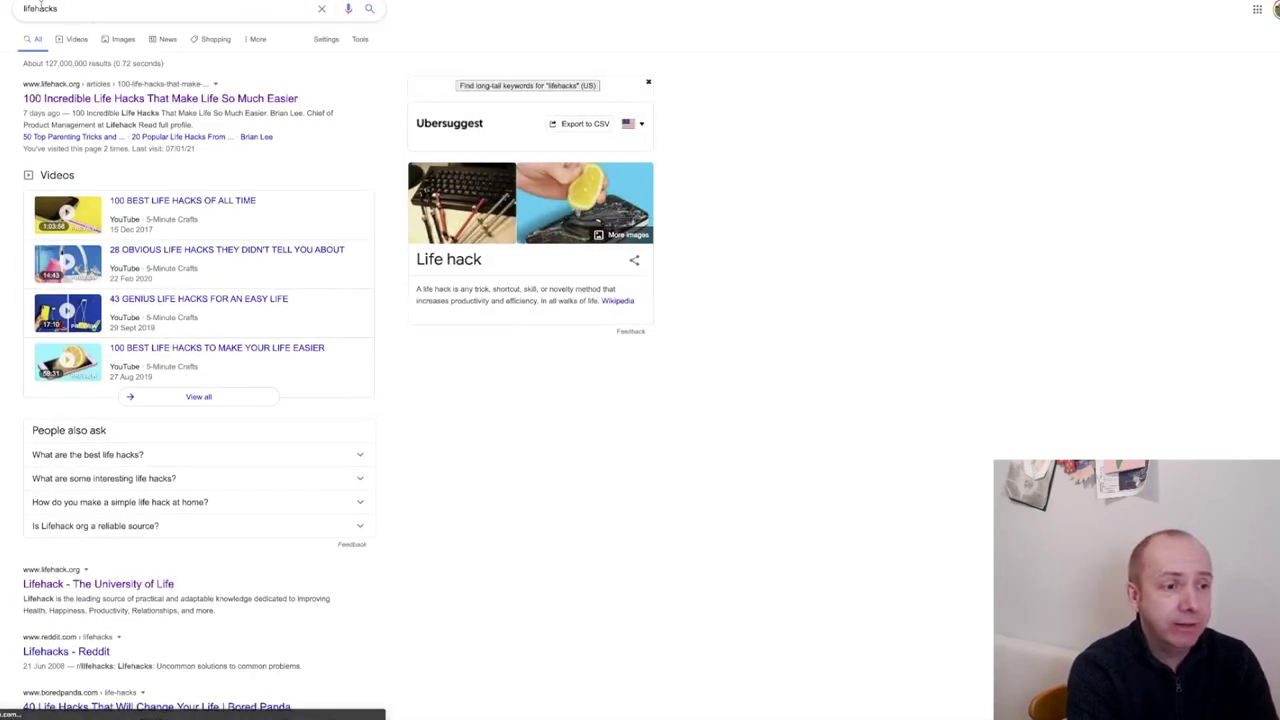
{"action": "scroll", "coordinate": [150, 87], "scroll_direction": "down", "scroll_amount": 1}
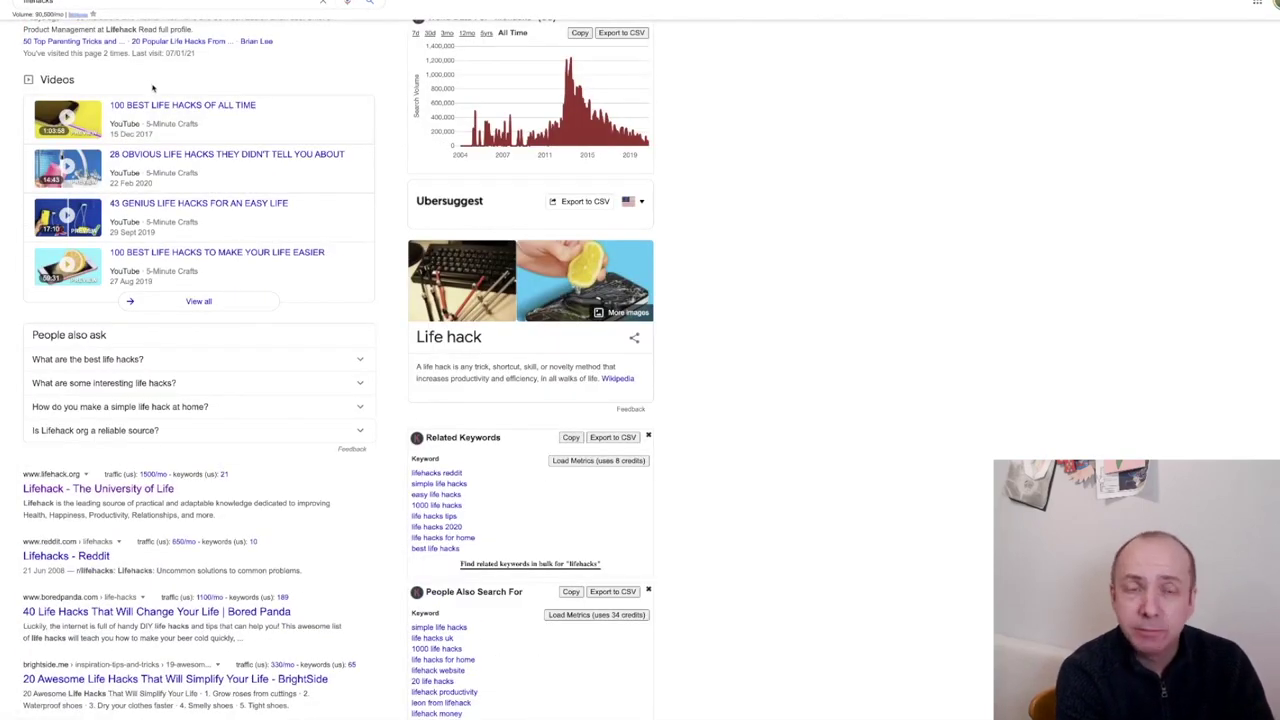
{"action": "scroll", "coordinate": [152, 87], "scroll_direction": "down", "scroll_amount": 3}
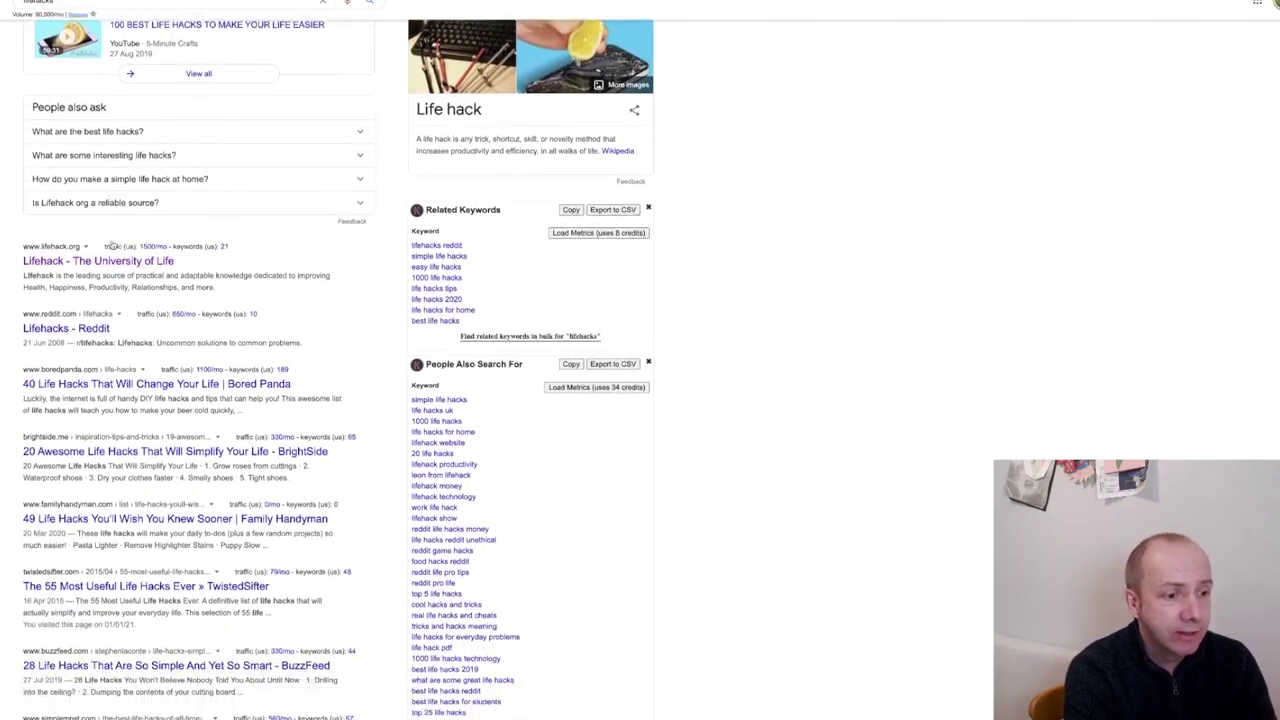
{"action": "scroll", "coordinate": [113, 245], "scroll_direction": "down", "scroll_amount": 1}
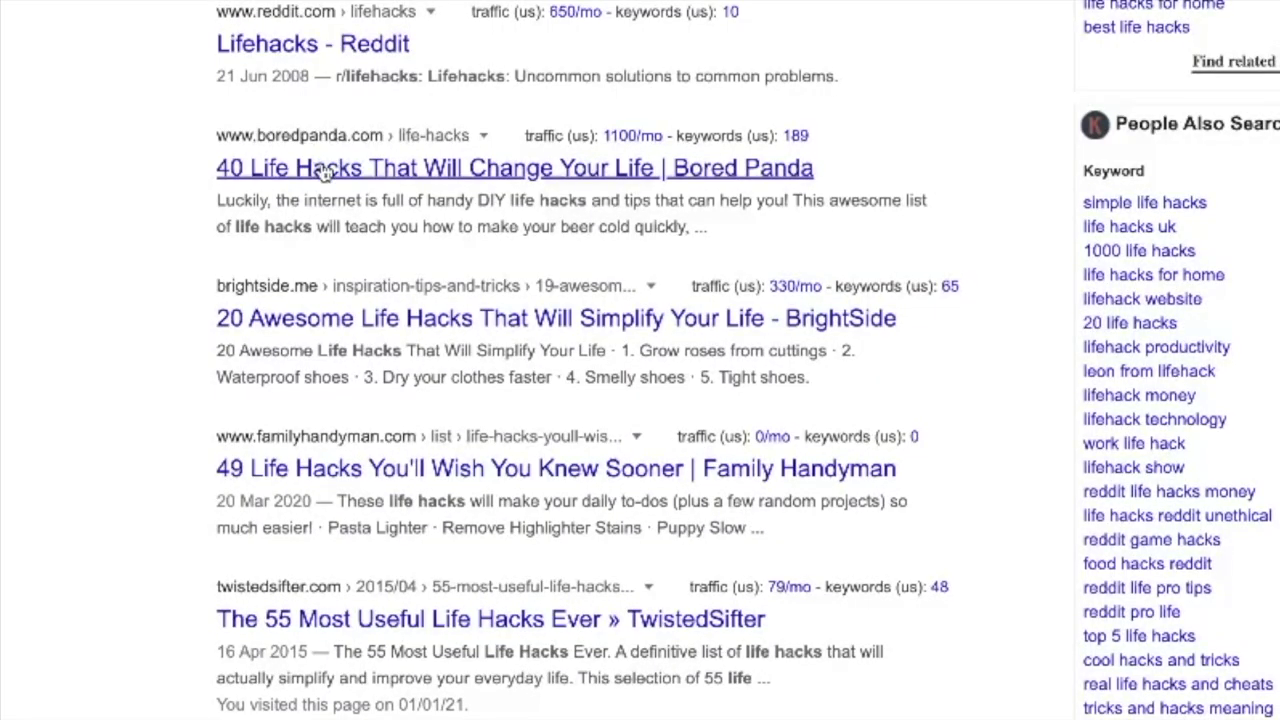
{"action": "left_click", "coordinate": [325, 172]}
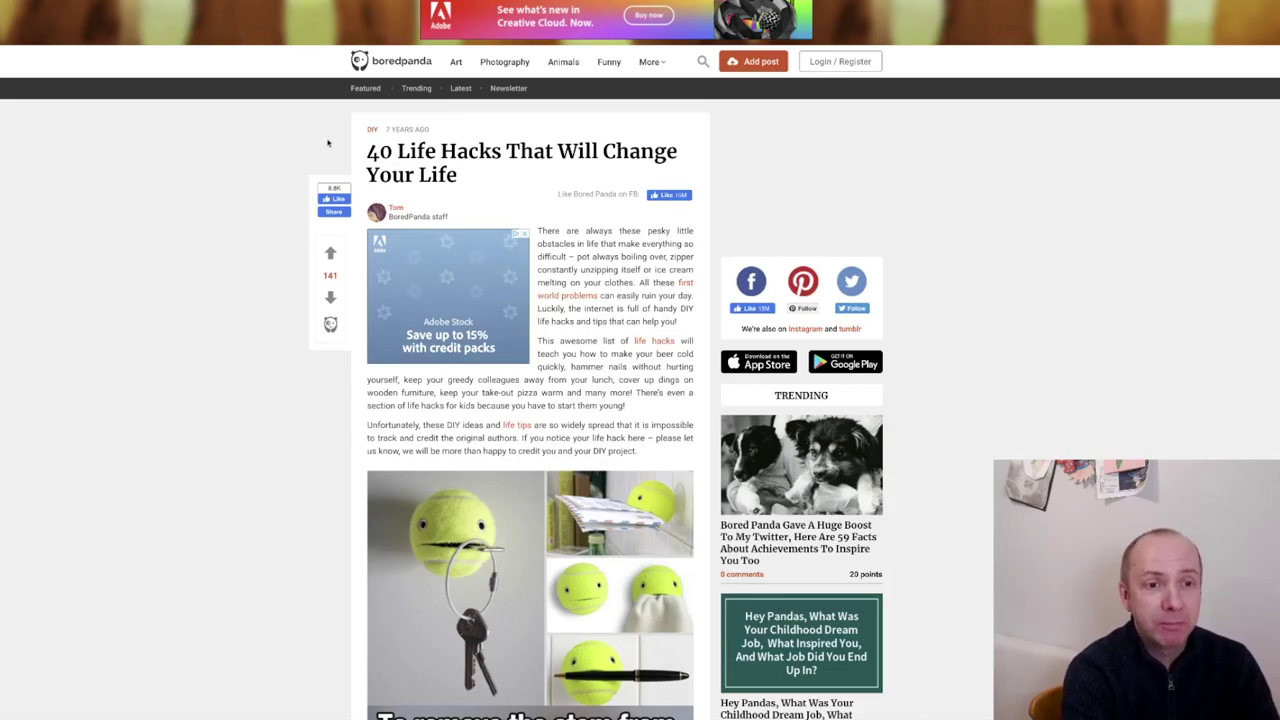
{"action": "scroll", "coordinate": [327, 143], "scroll_direction": "down", "scroll_amount": 1}
{"action": "left_click_drag", "start_coordinate": [374, 124], "coordinate": [480, 149]}
{"action": "left_click", "coordinate": [474, 153]}
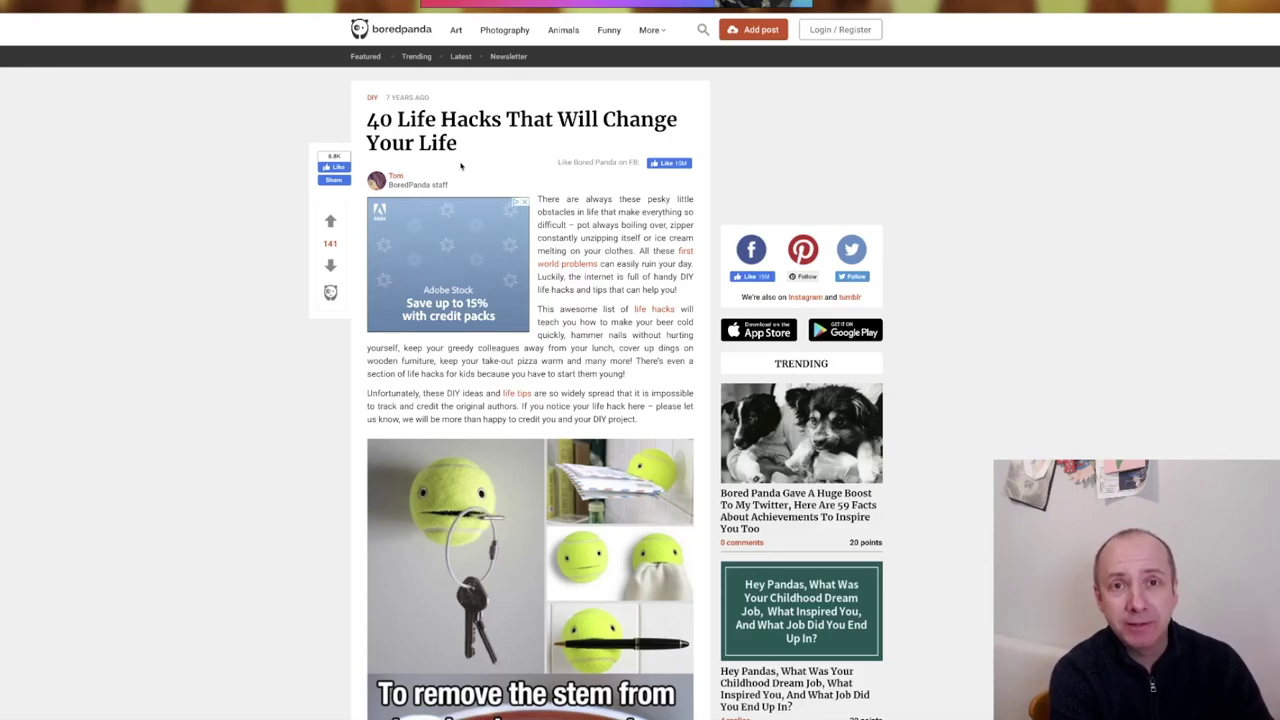
{"action": "scroll", "coordinate": [455, 200], "scroll_direction": "up", "scroll_amount": 1}
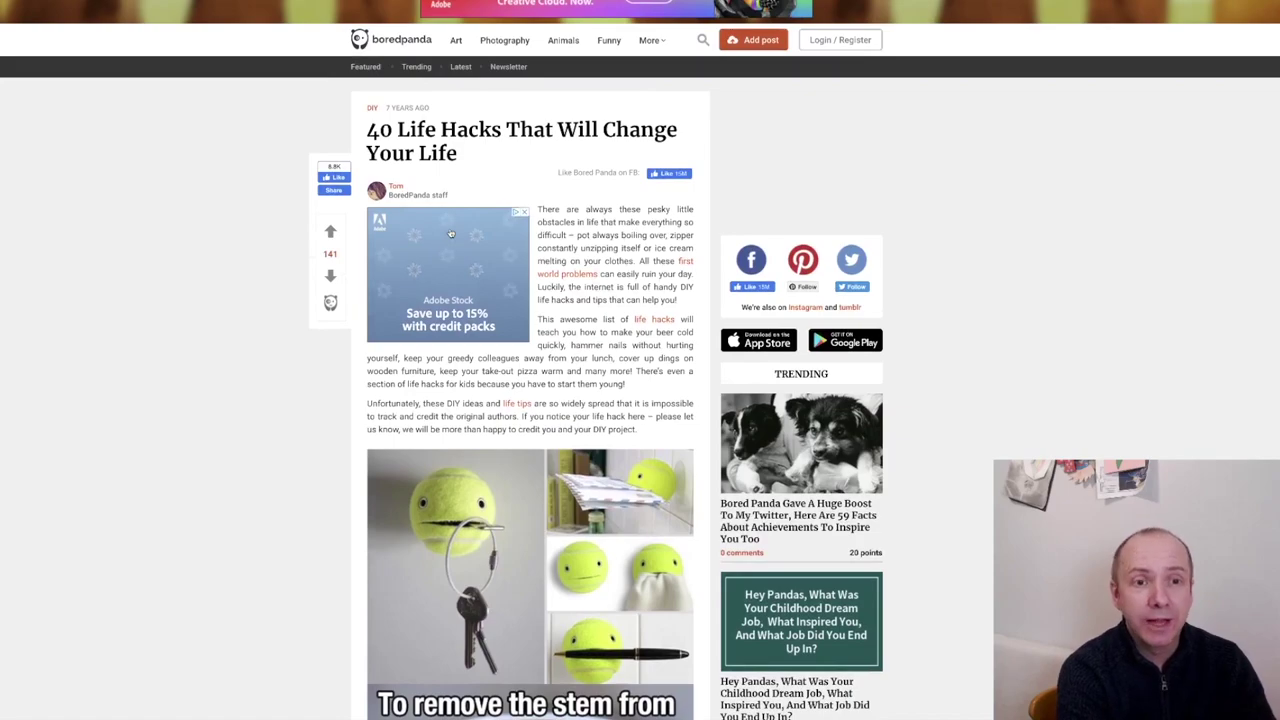
{"action": "scroll", "coordinate": [451, 233], "scroll_direction": "down", "scroll_amount": 5}
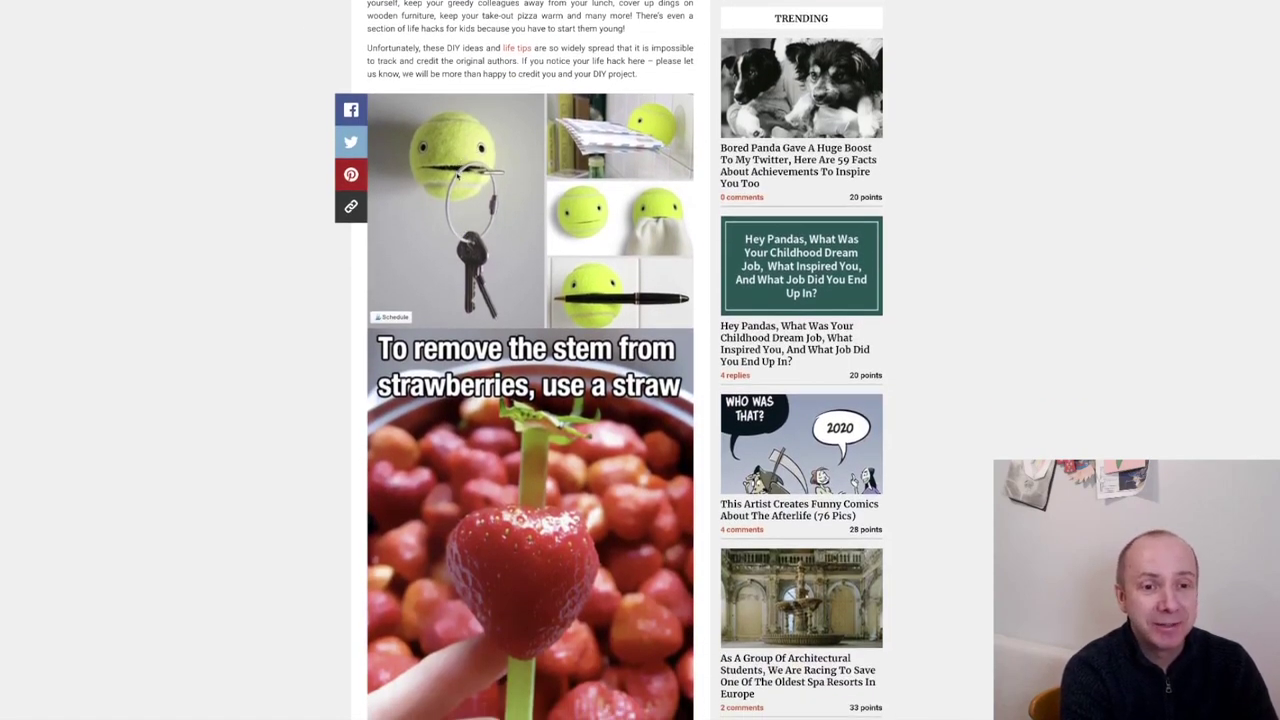
{"action": "scroll", "coordinate": [465, 203], "scroll_direction": "down", "scroll_amount": 1}
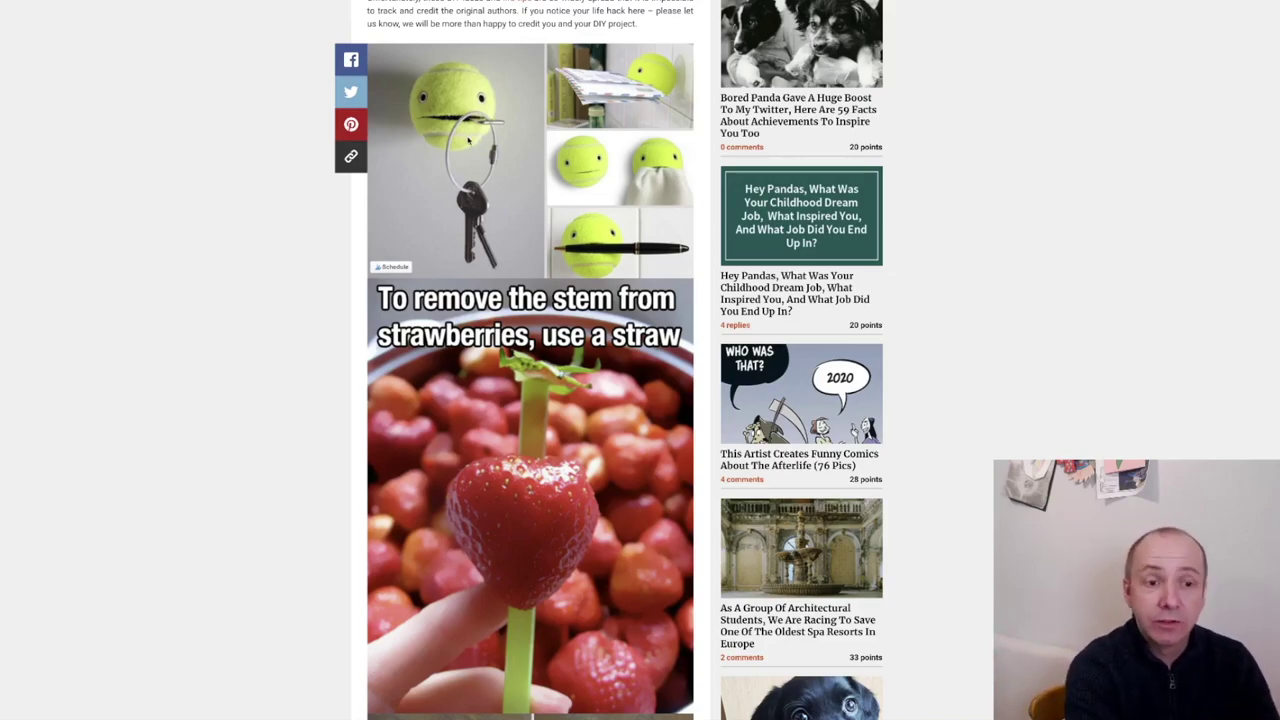
{"action": "scroll", "coordinate": [431, 145], "scroll_direction": "down", "scroll_amount": 6}
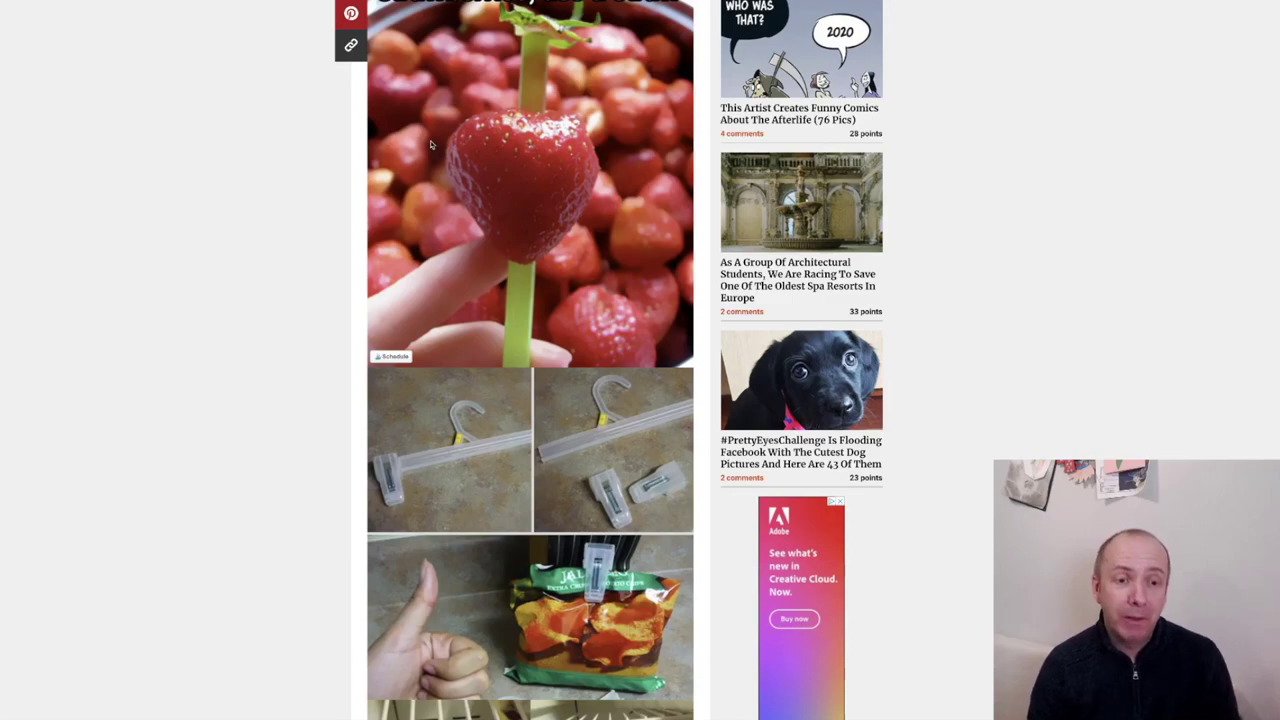
{"action": "scroll", "coordinate": [448, 119], "scroll_direction": "down", "scroll_amount": 10}
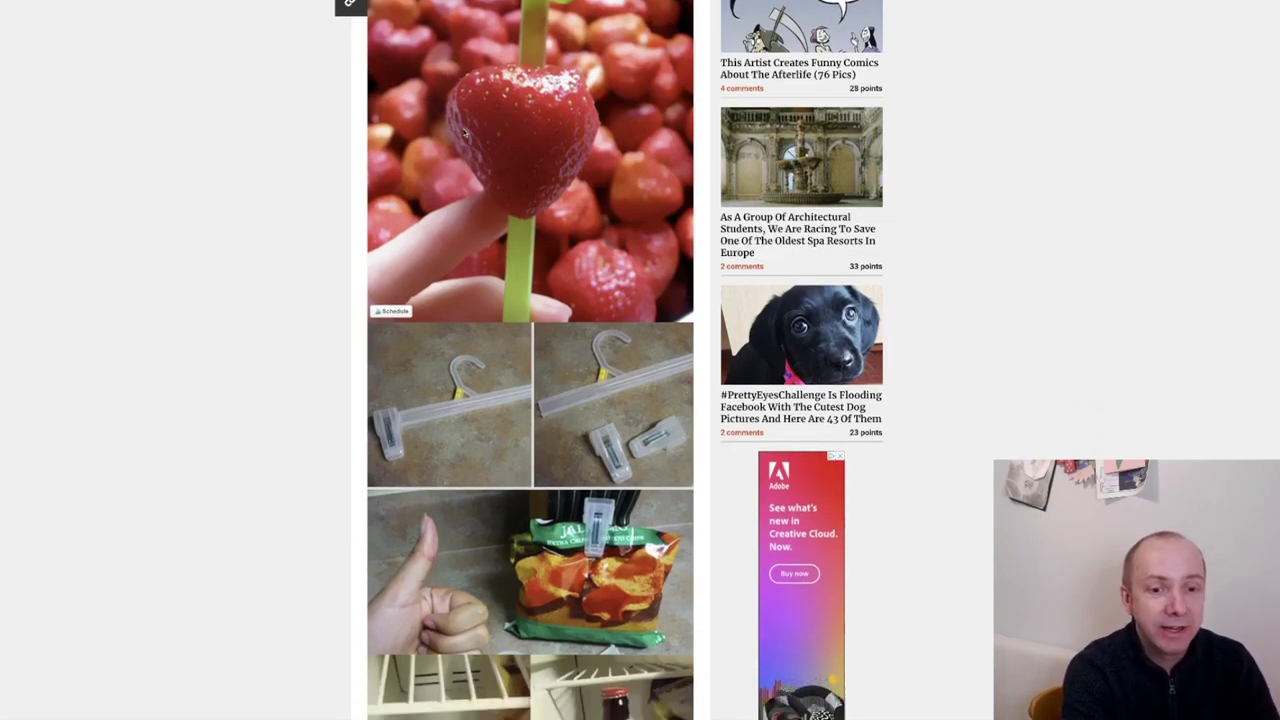
{"action": "scroll", "coordinate": [464, 132], "scroll_direction": "down", "scroll_amount": 10}
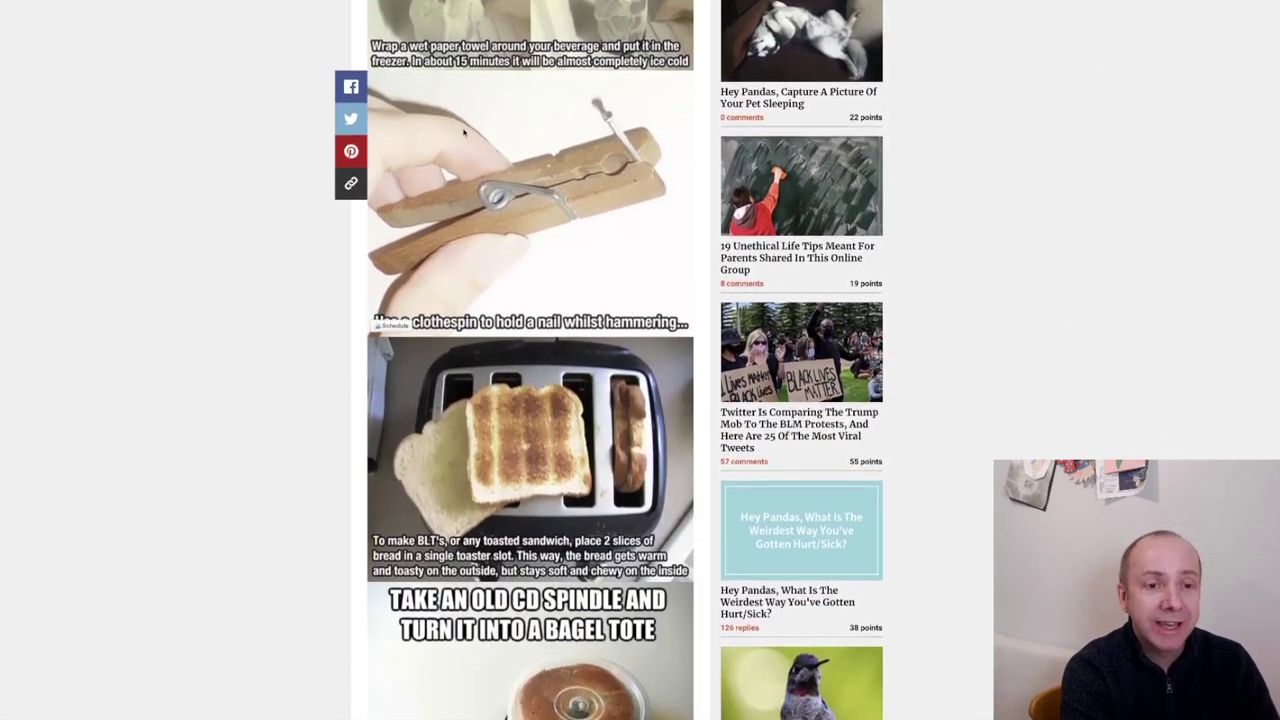
{"action": "scroll", "coordinate": [464, 132], "scroll_direction": "down", "scroll_amount": 8}
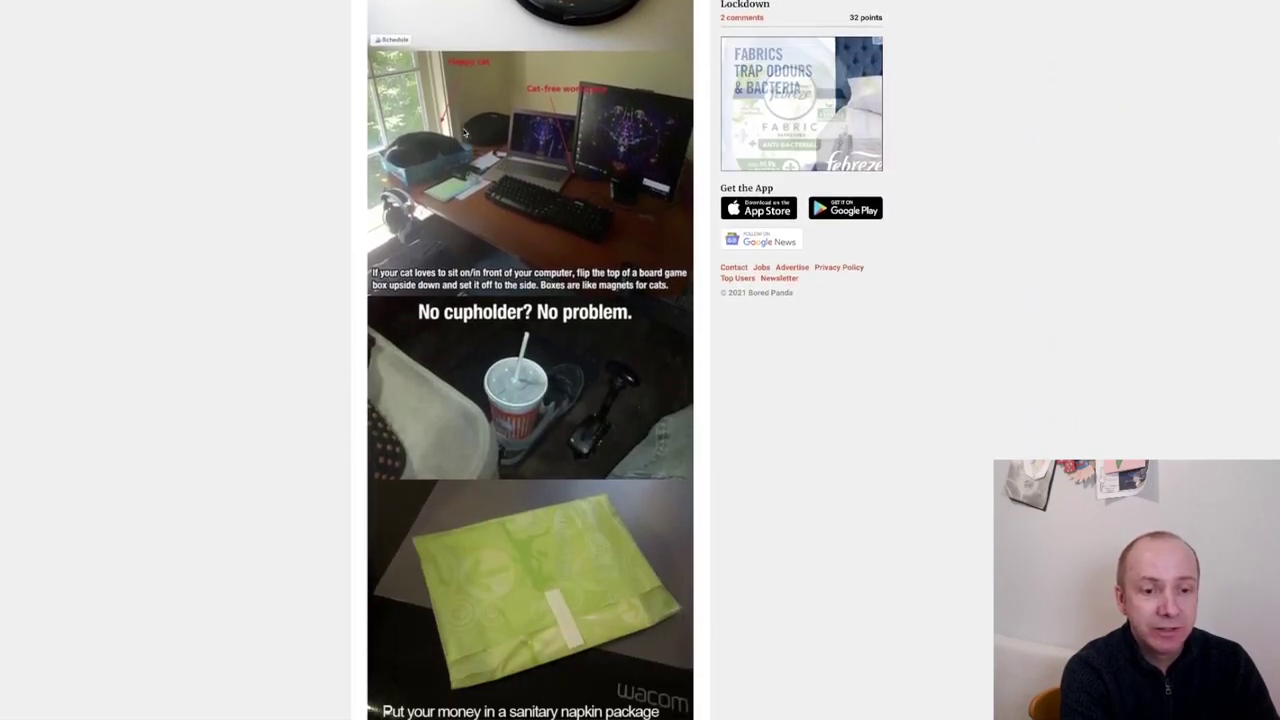
{"action": "scroll", "coordinate": [464, 132], "scroll_direction": "down", "scroll_amount": 9}
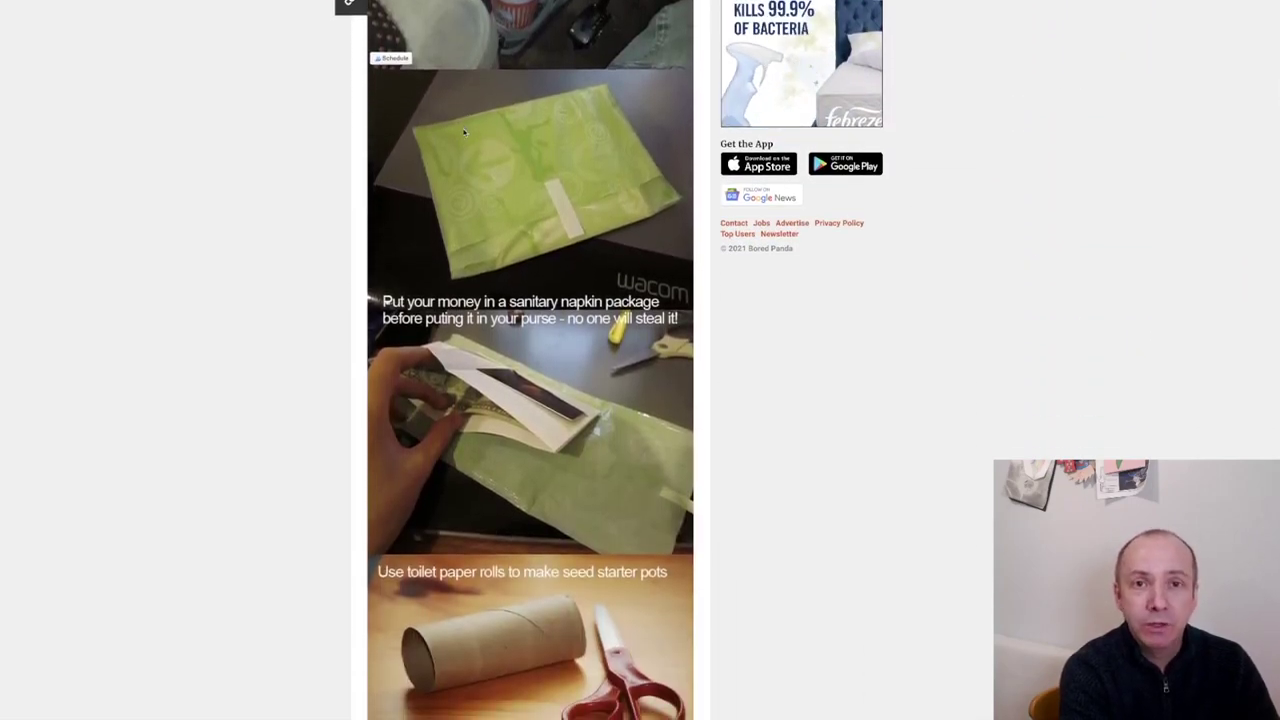
{"action": "scroll", "coordinate": [464, 132], "scroll_direction": "down", "scroll_amount": 3}
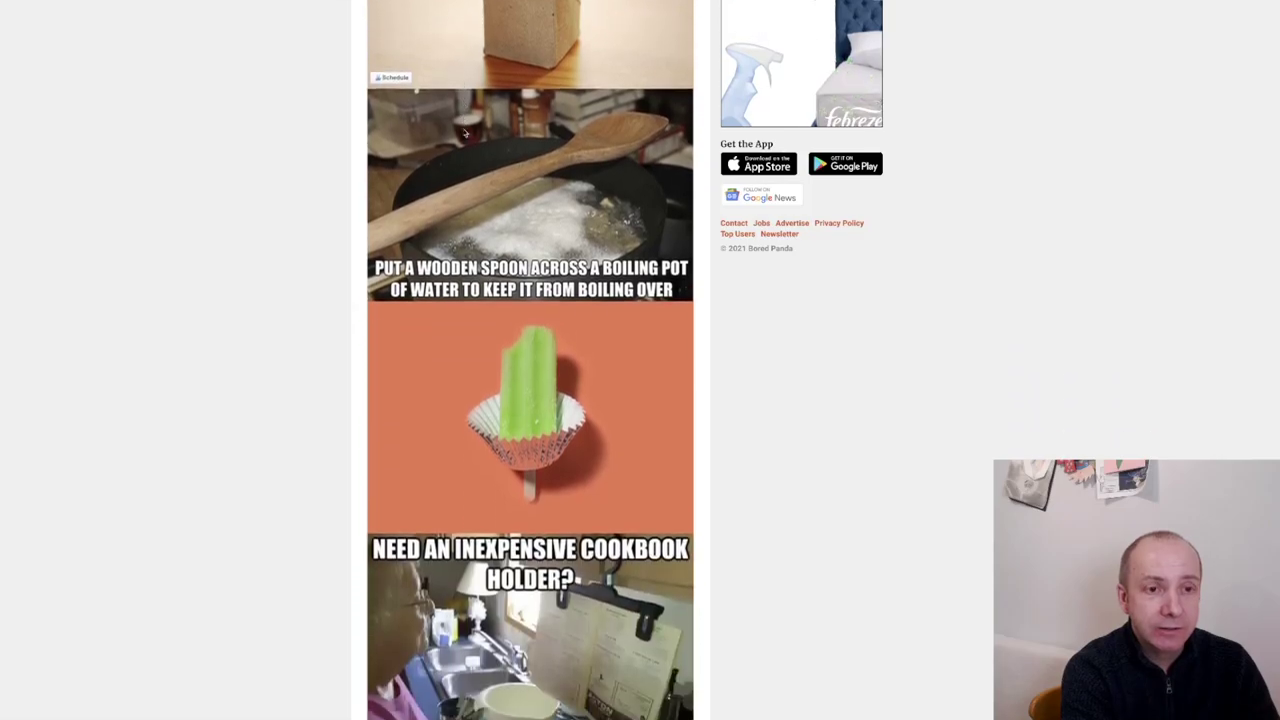
{"action": "scroll", "coordinate": [464, 132], "scroll_direction": "up", "scroll_amount": 20}
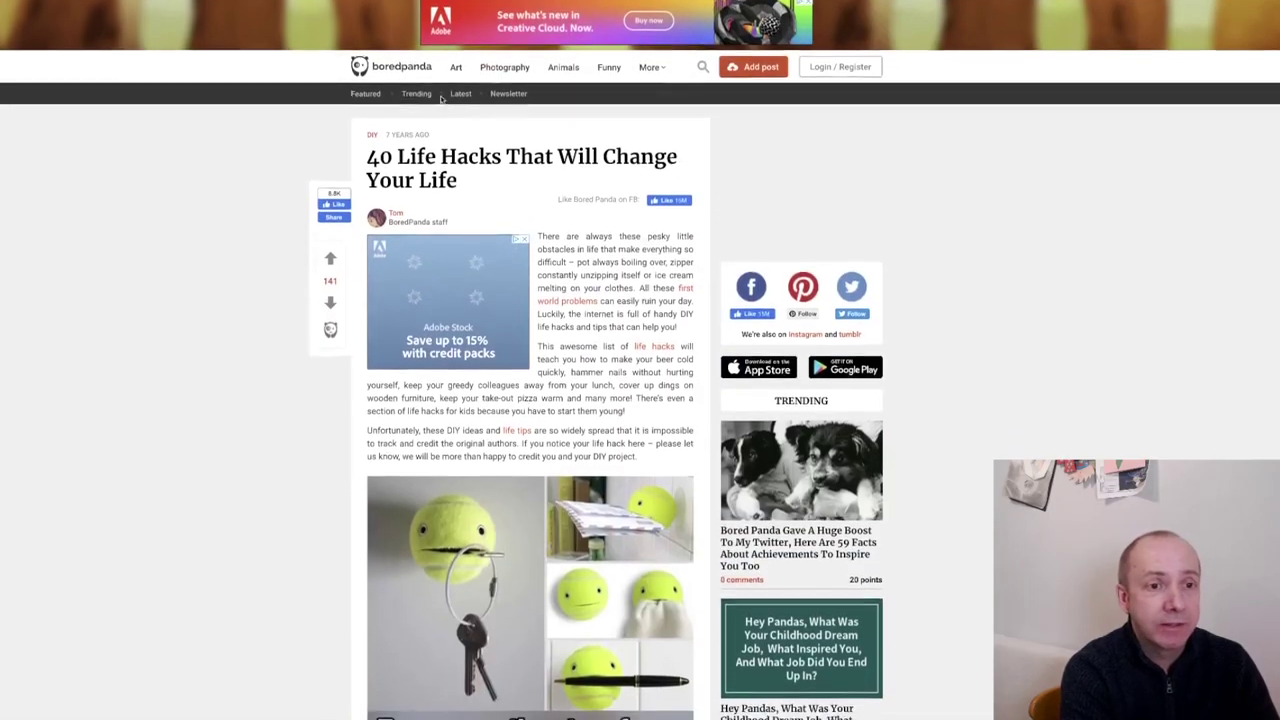
Go to the Bored Panda homepage and scroll down through its featured posts.
{"action": "left_click", "coordinate": [380, 64]}
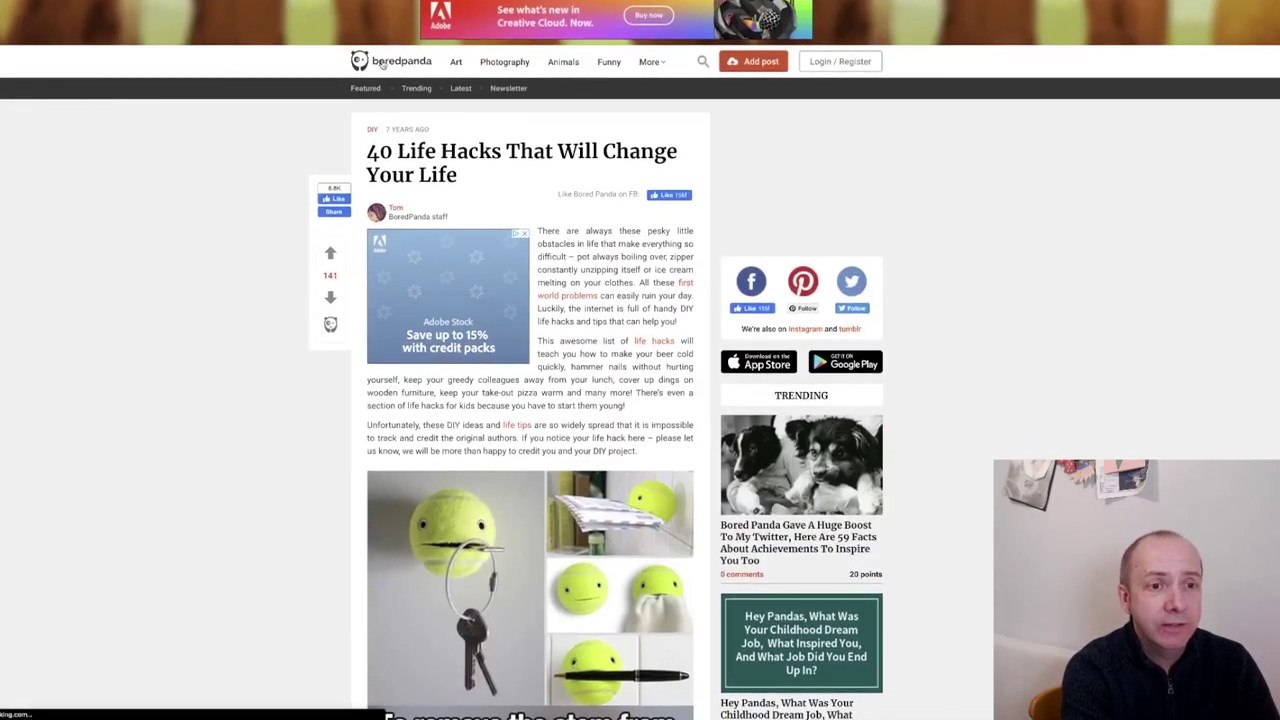
{"action": "scroll", "coordinate": [511, 124], "scroll_direction": "down", "scroll_amount": 5}
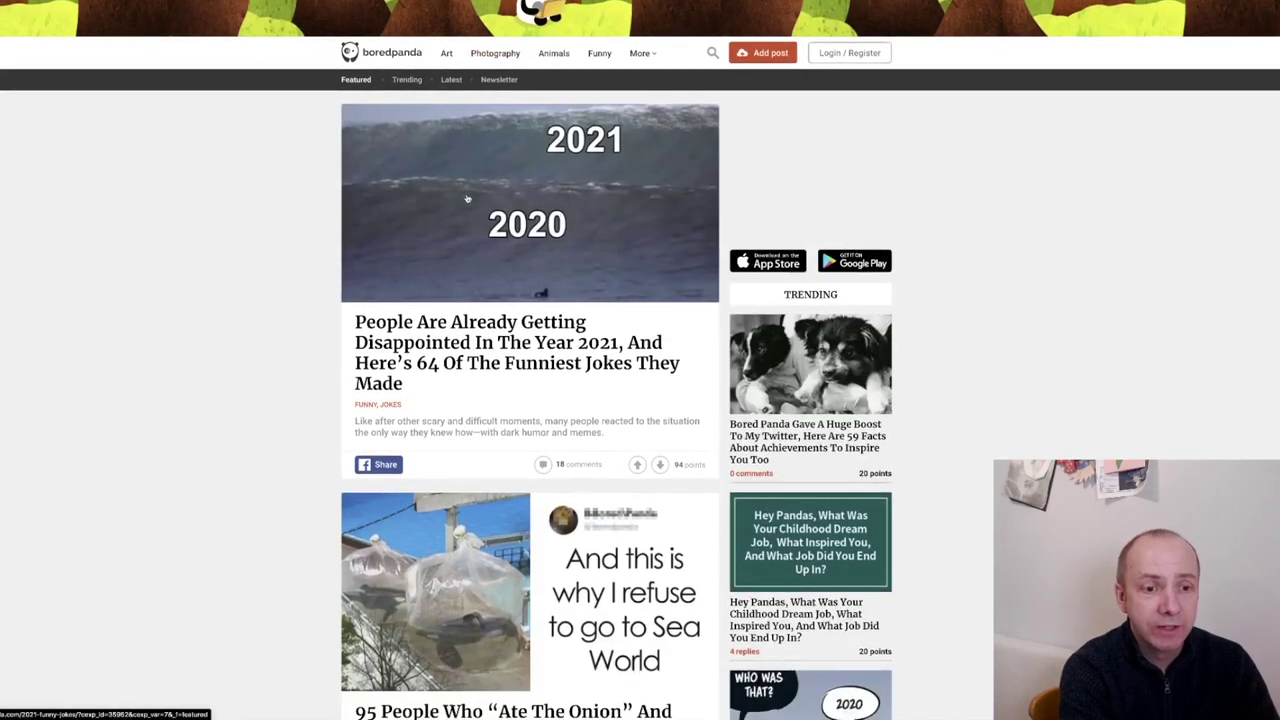
{"action": "scroll", "coordinate": [467, 197], "scroll_direction": "down", "scroll_amount": 4}
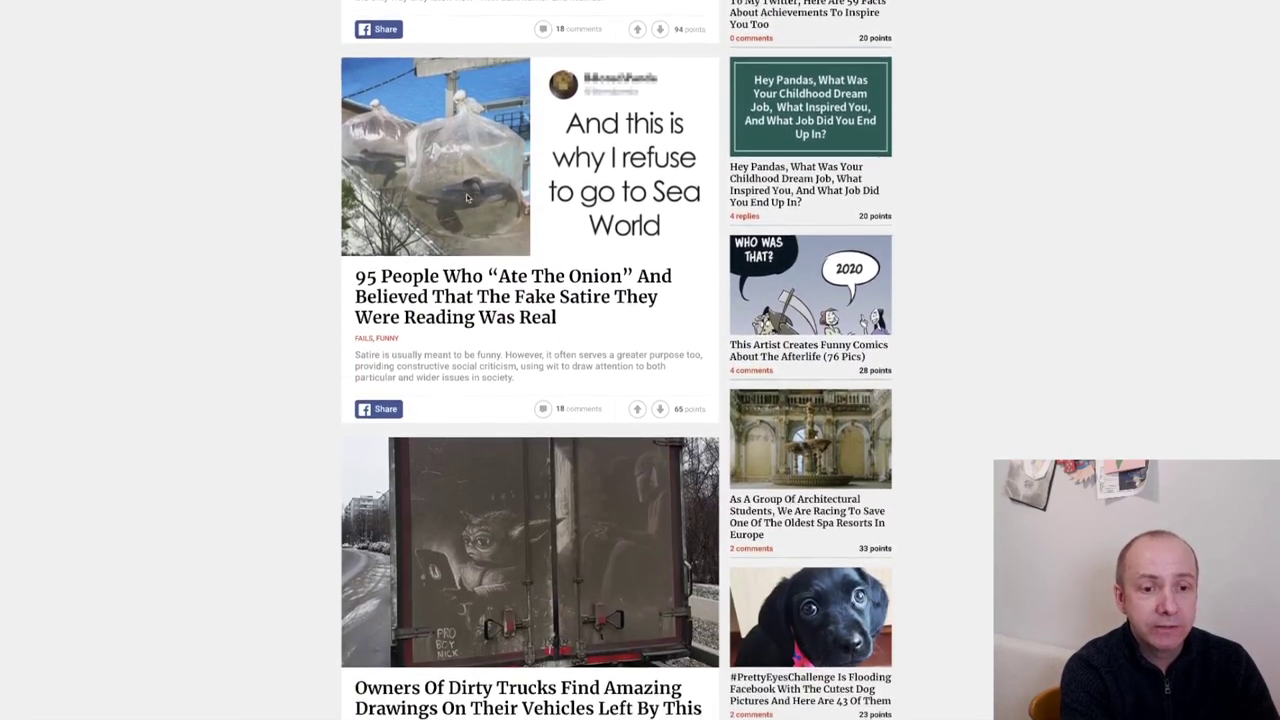
{"action": "scroll", "coordinate": [467, 197], "scroll_direction": "down", "scroll_amount": 3}
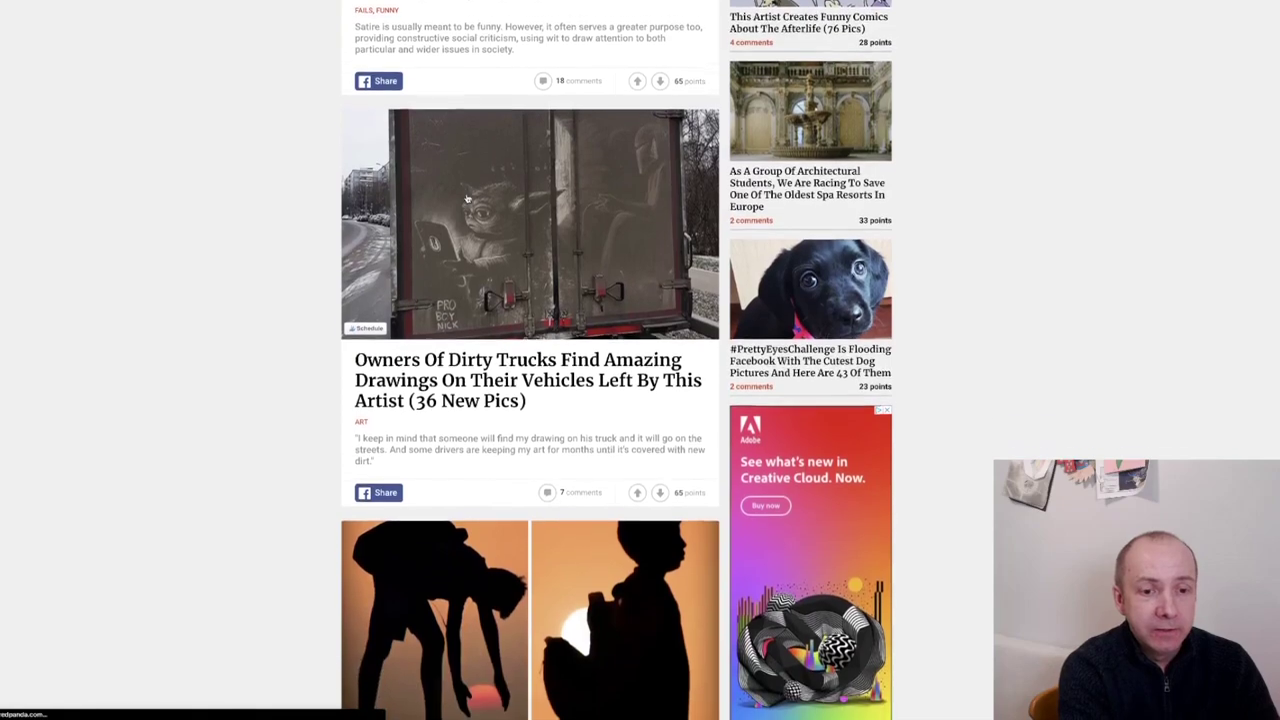
{"action": "scroll", "coordinate": [467, 197], "scroll_direction": "down", "scroll_amount": 4}
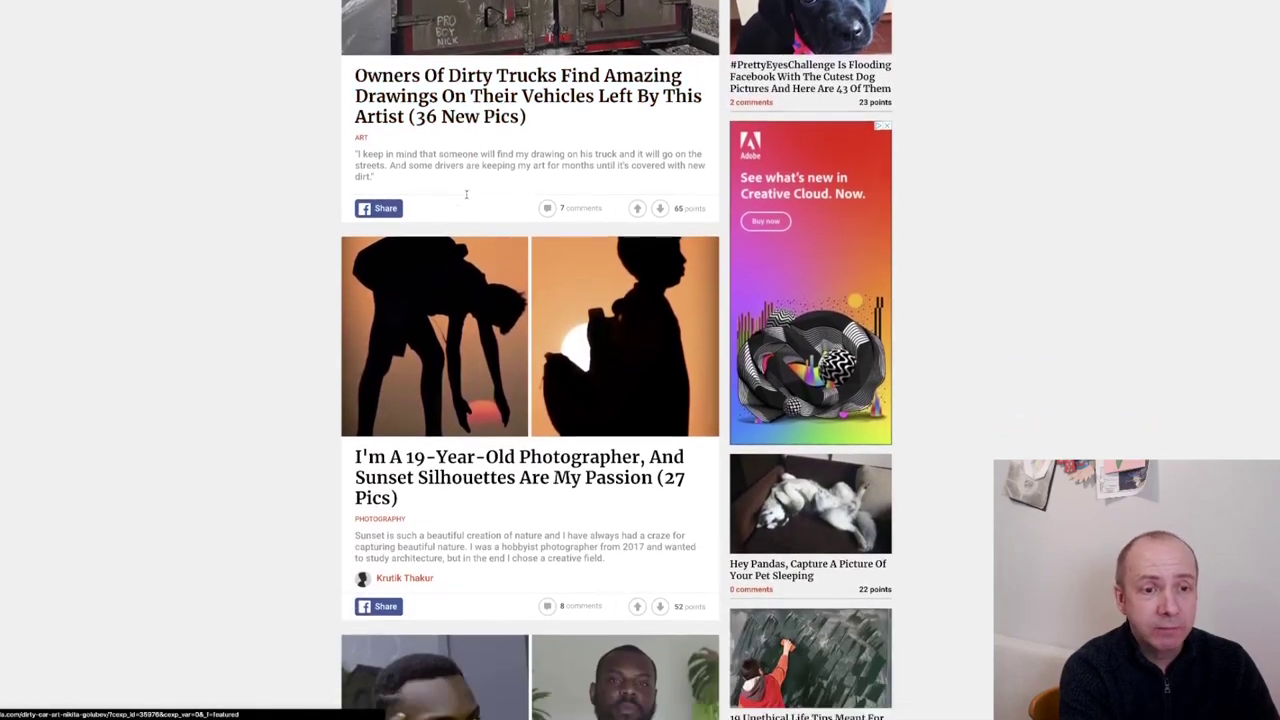
{"action": "scroll", "coordinate": [467, 197], "scroll_direction": "down", "scroll_amount": 3}
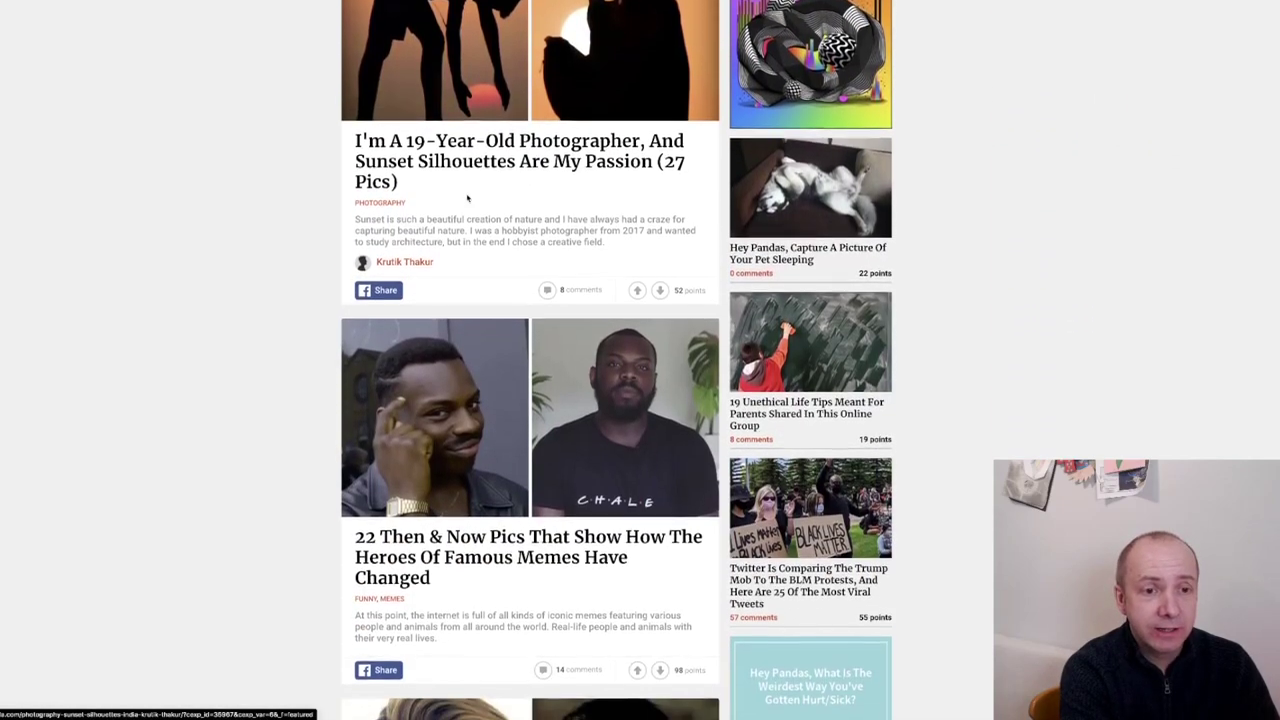
{"action": "scroll", "coordinate": [467, 197], "scroll_direction": "down", "scroll_amount": 5}
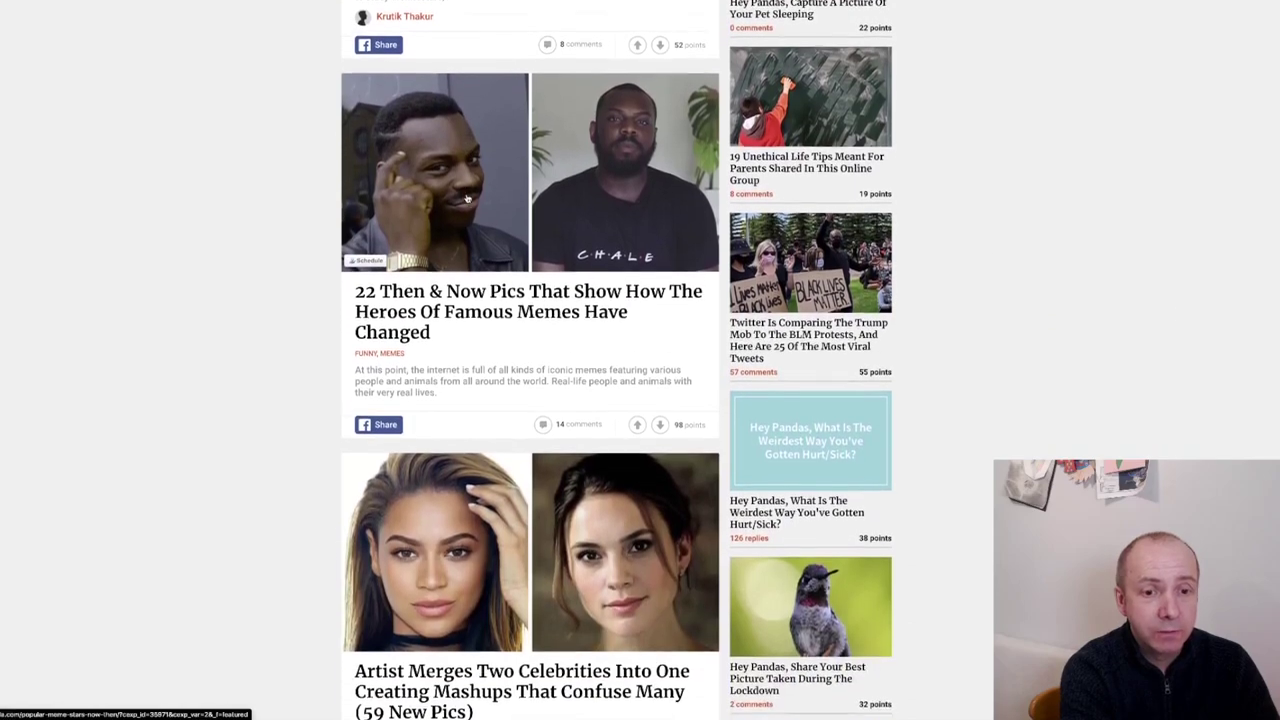
{"action": "scroll", "coordinate": [467, 197], "scroll_direction": "down", "scroll_amount": 2}
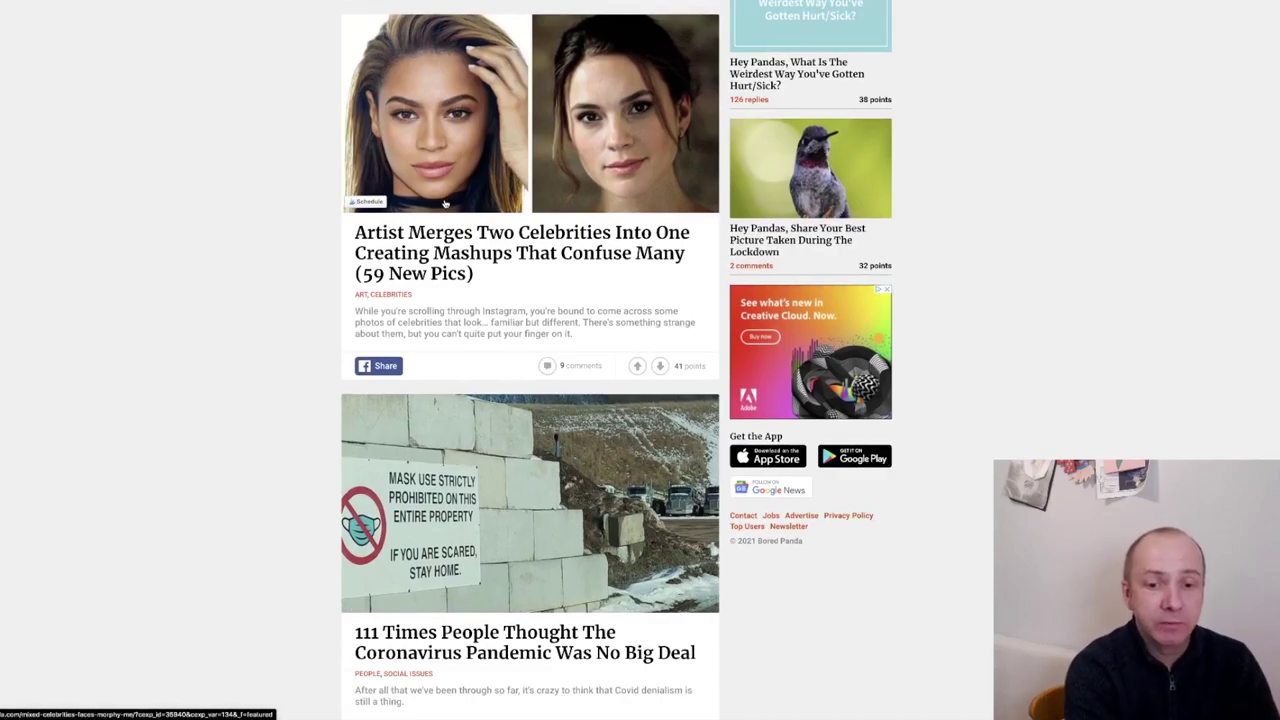
{"action": "scroll", "coordinate": [445, 204], "scroll_direction": "down", "scroll_amount": 6}
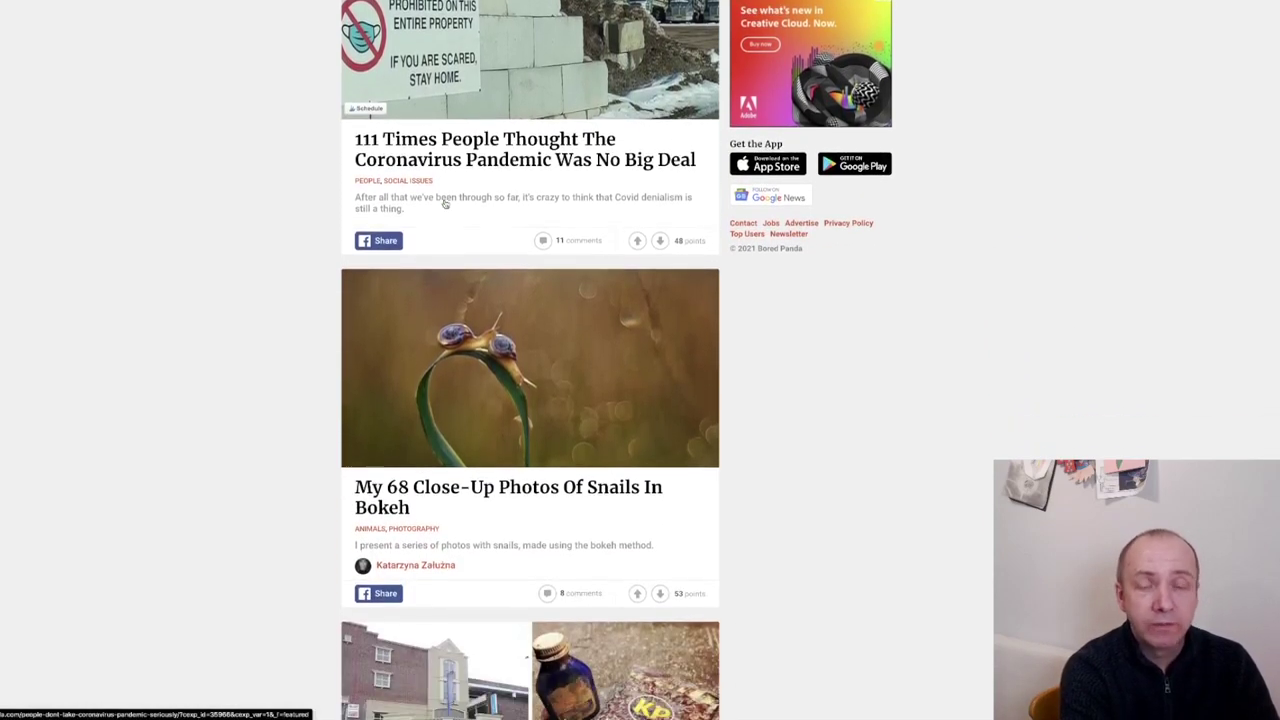
{"action": "scroll", "coordinate": [445, 204], "scroll_direction": "down", "scroll_amount": 2}
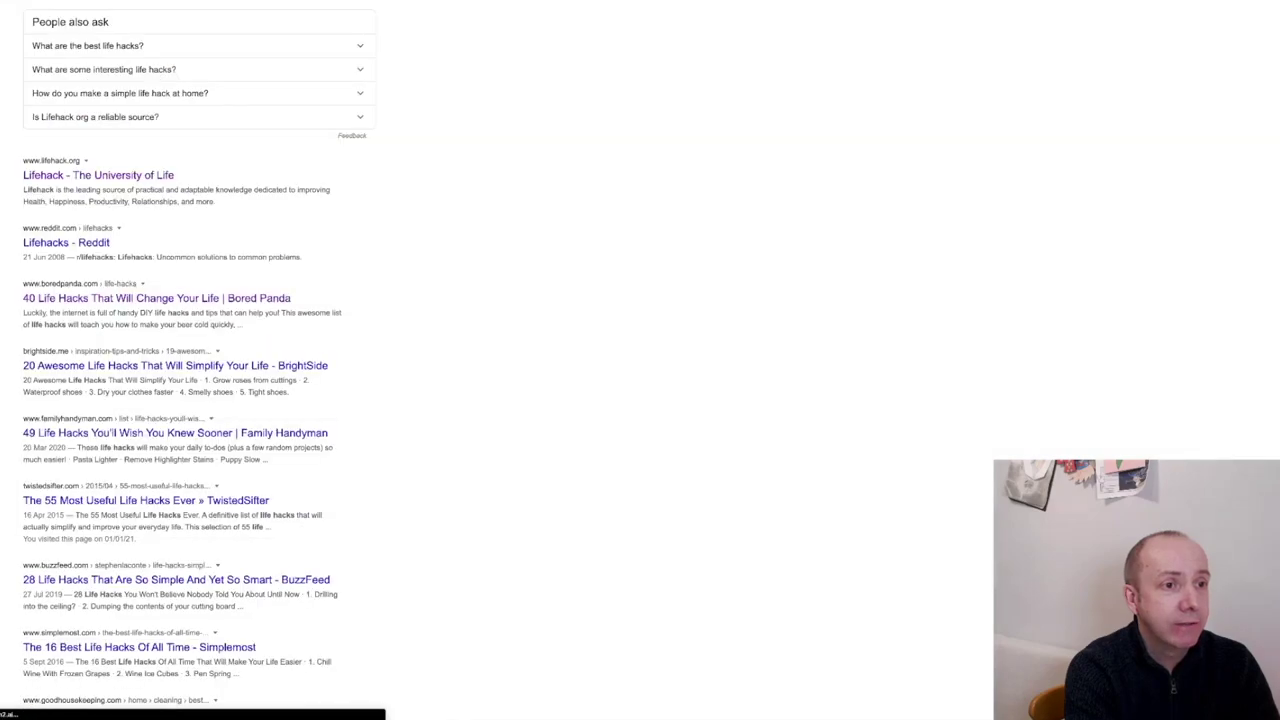
{"action": "scroll", "coordinate": [50, 155], "scroll_direction": "down", "scroll_amount": 2}
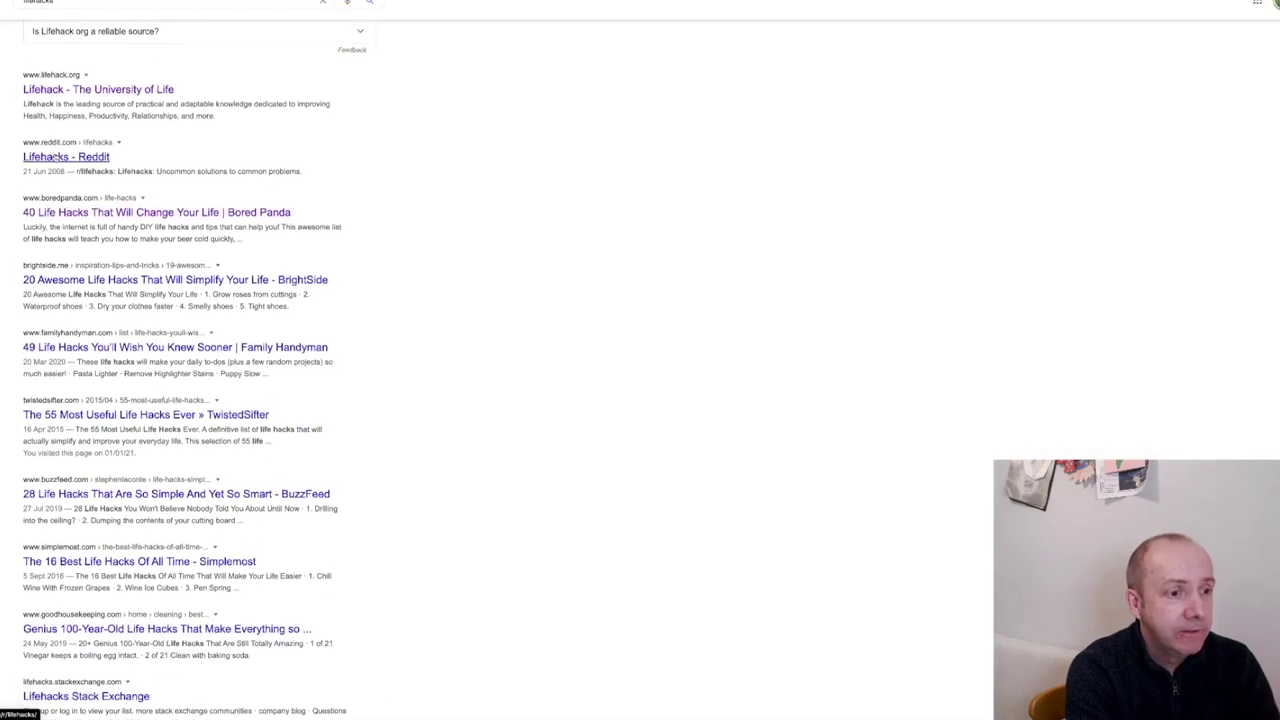
{"action": "scroll", "coordinate": [55, 155], "scroll_direction": "down", "scroll_amount": 6}
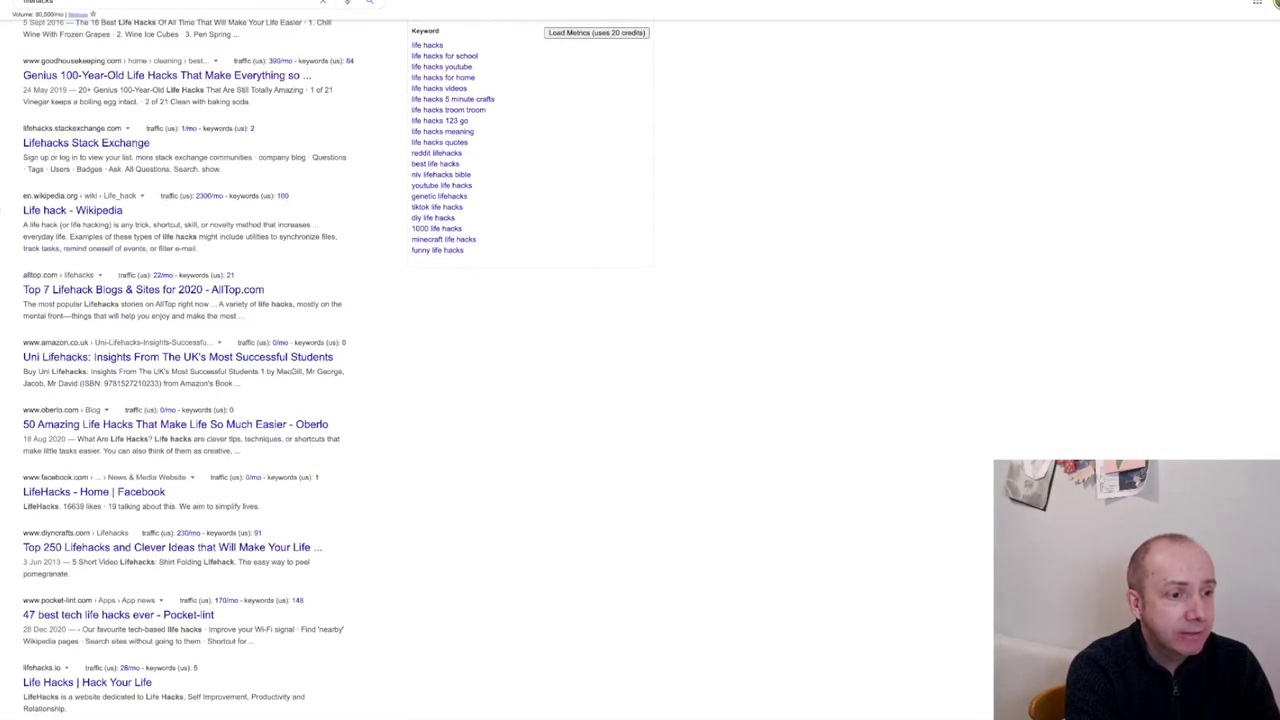
{"action": "scroll", "coordinate": [45, 282], "scroll_direction": "down", "scroll_amount": 3}
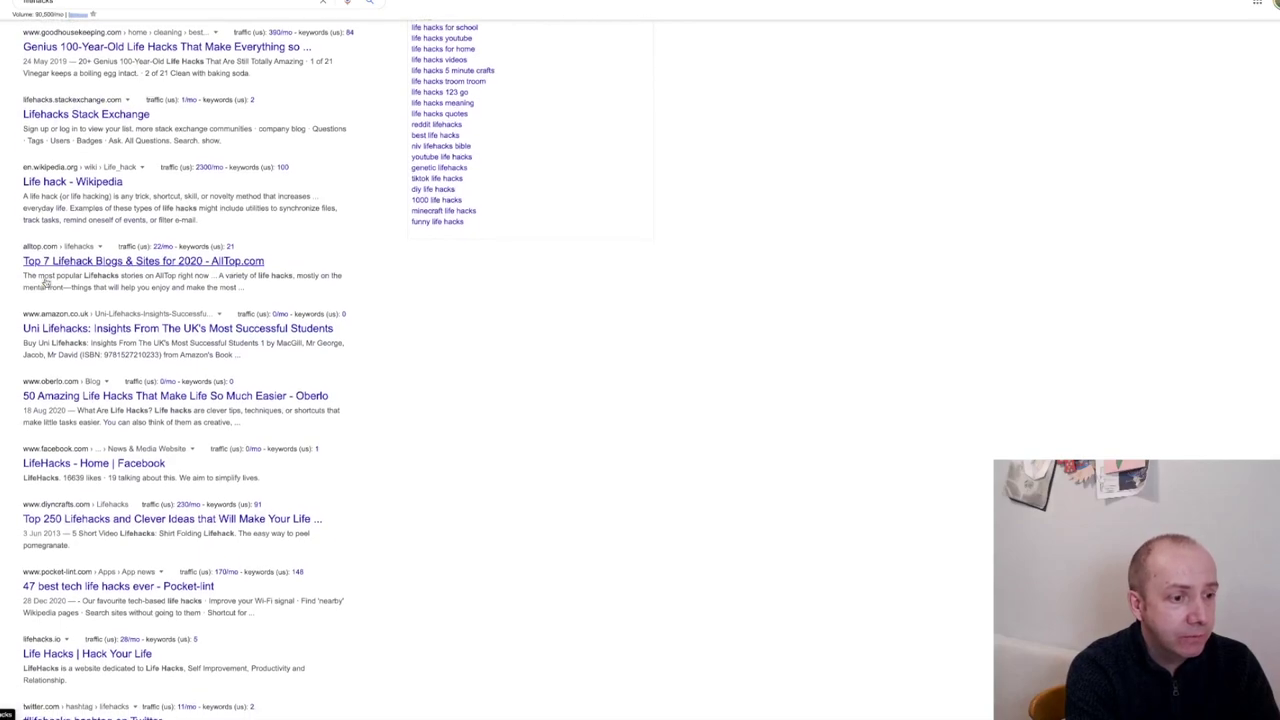
{"action": "scroll", "coordinate": [45, 282], "scroll_direction": "down", "scroll_amount": 2}
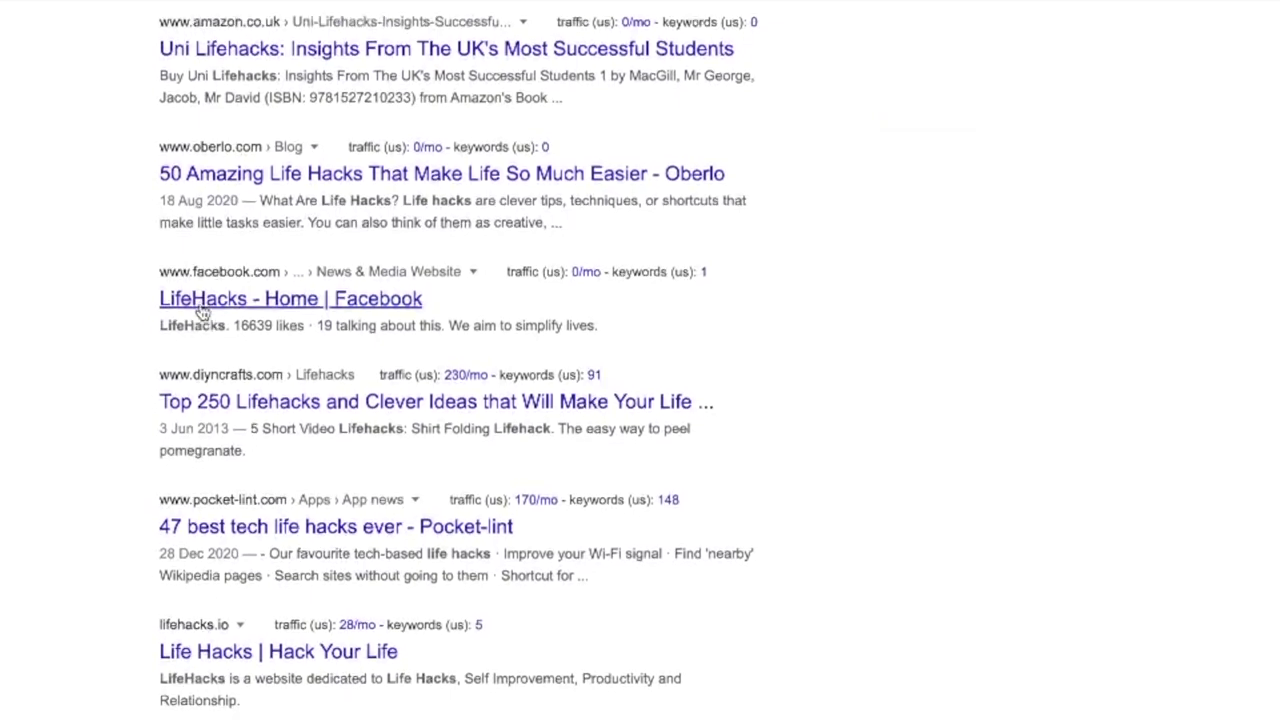
{"action": "scroll", "coordinate": [200, 312], "scroll_direction": "down", "scroll_amount": 1}
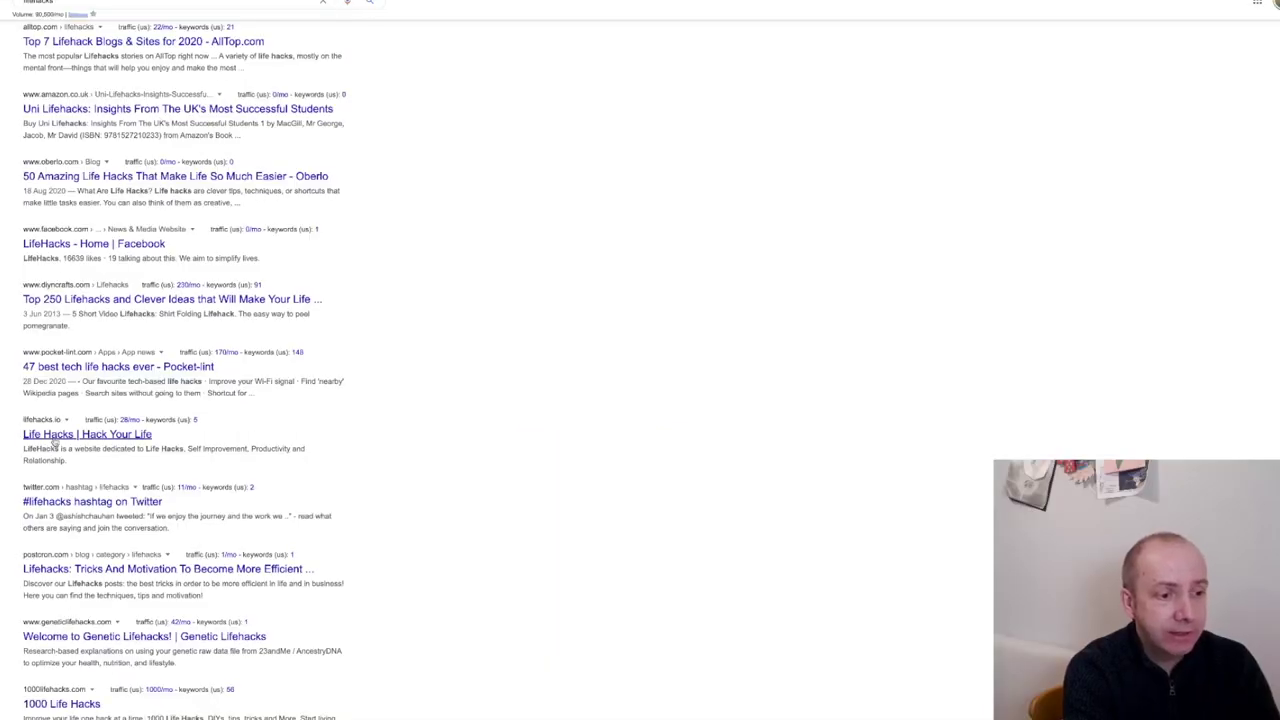
{"action": "left_click", "coordinate": [55, 442]}
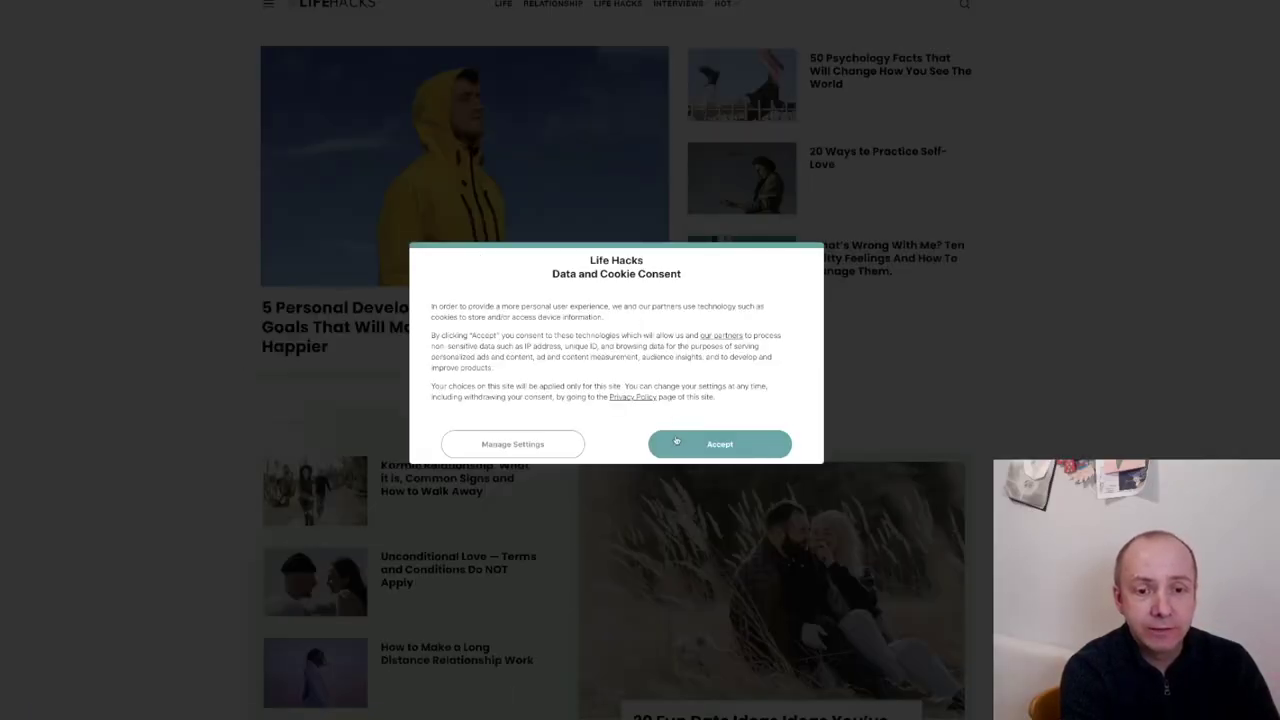
Accept the lifehacks.io data and cookie consent prompt.
{"action": "left_click", "coordinate": [676, 442]}
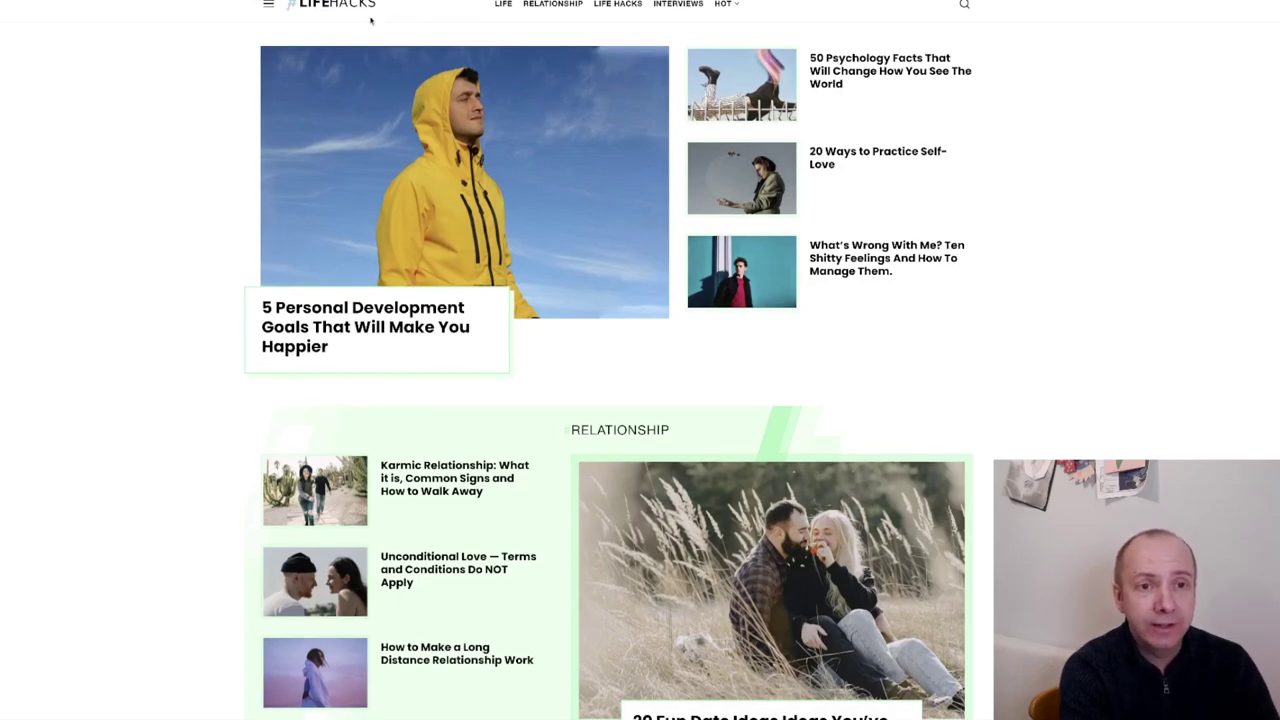
{"action": "scroll", "coordinate": [369, 44], "scroll_direction": "down", "scroll_amount": 1}
{"action": "scroll", "coordinate": [369, 44], "scroll_direction": "up", "scroll_amount": 1}
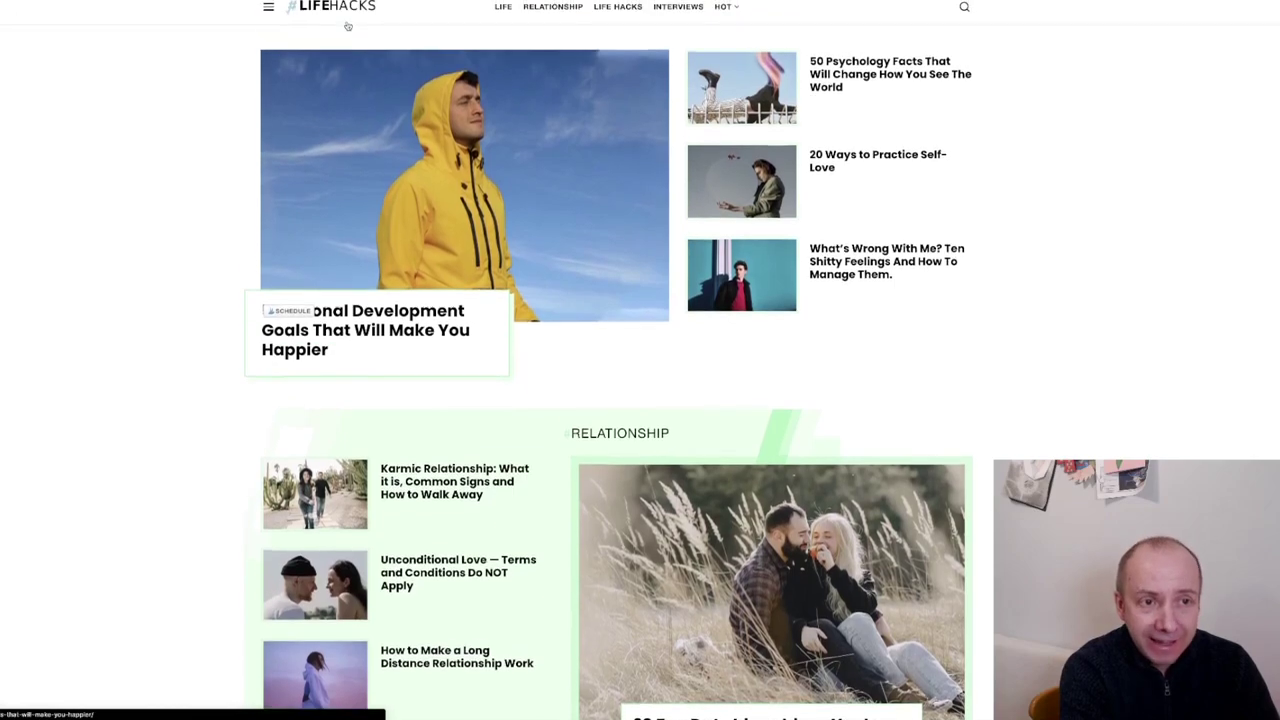
{"action": "scroll", "coordinate": [348, 25], "scroll_direction": "down", "scroll_amount": 3}
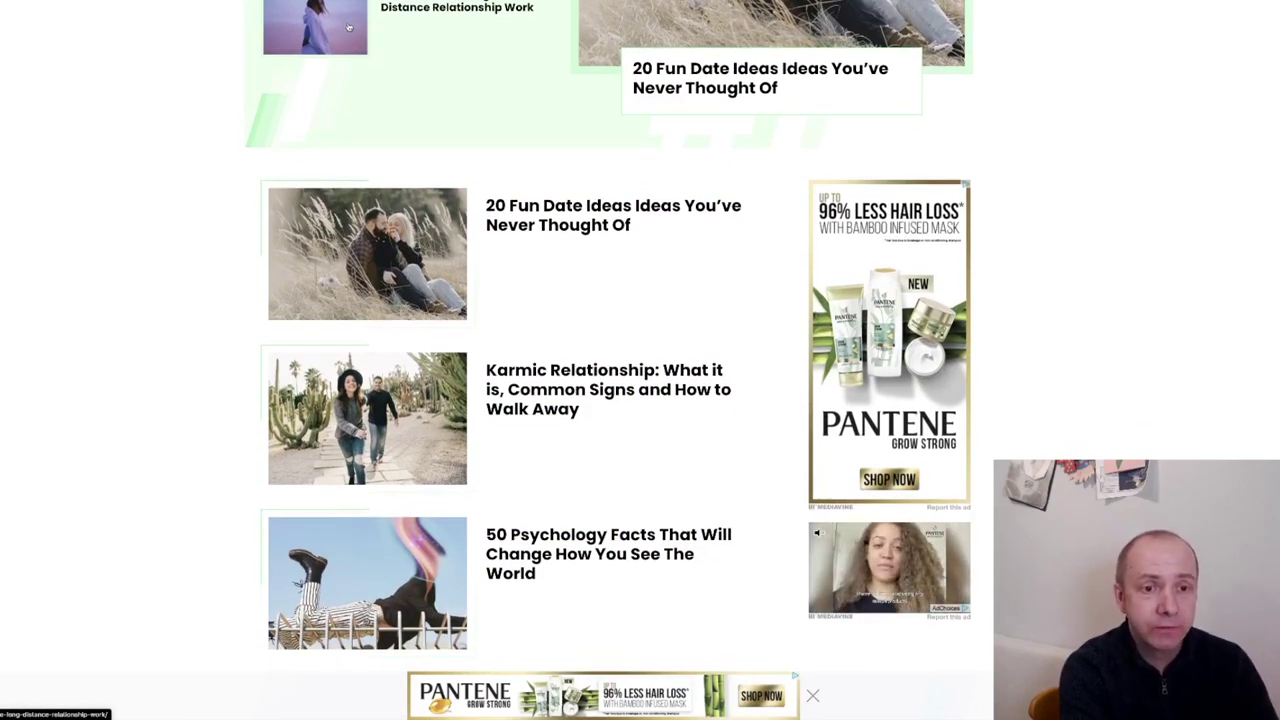
Scroll the Life Hacks homepage past the '5 Personal Development Goals' story and Relationship section.
{"action": "scroll", "coordinate": [348, 25], "scroll_direction": "down", "scroll_amount": 3}
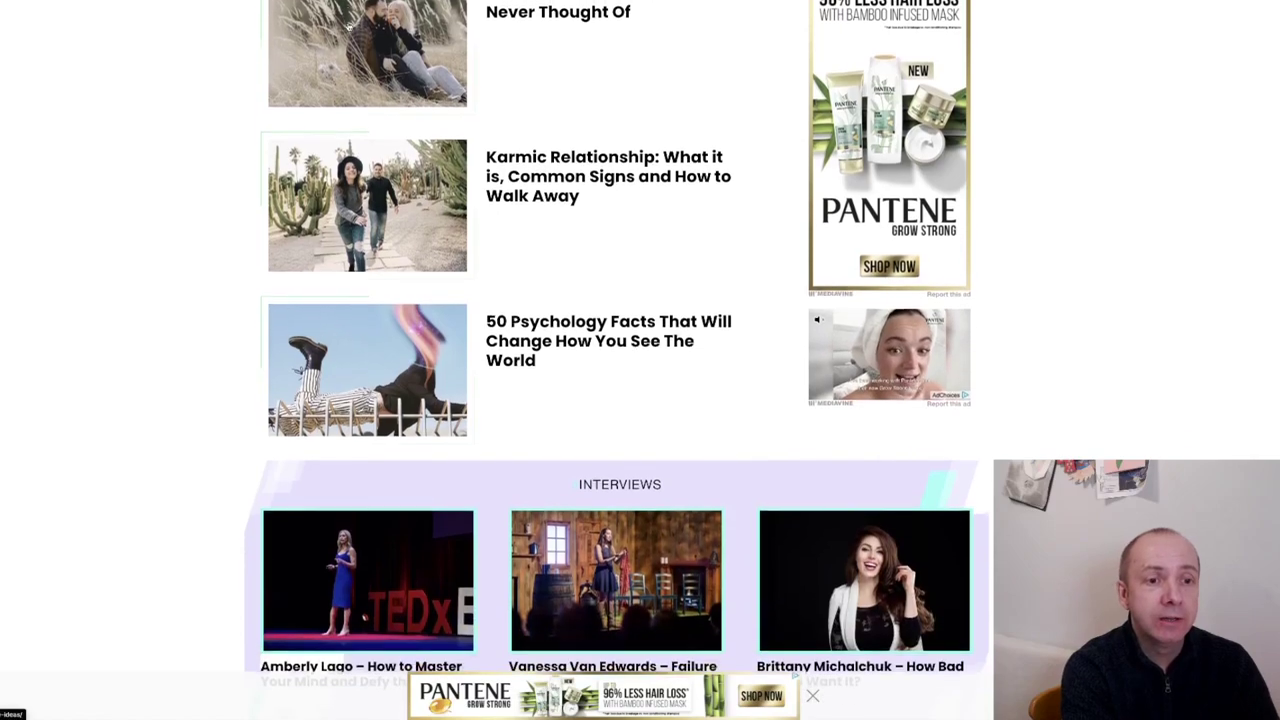
{"action": "scroll", "coordinate": [348, 25], "scroll_direction": "down", "scroll_amount": 3}
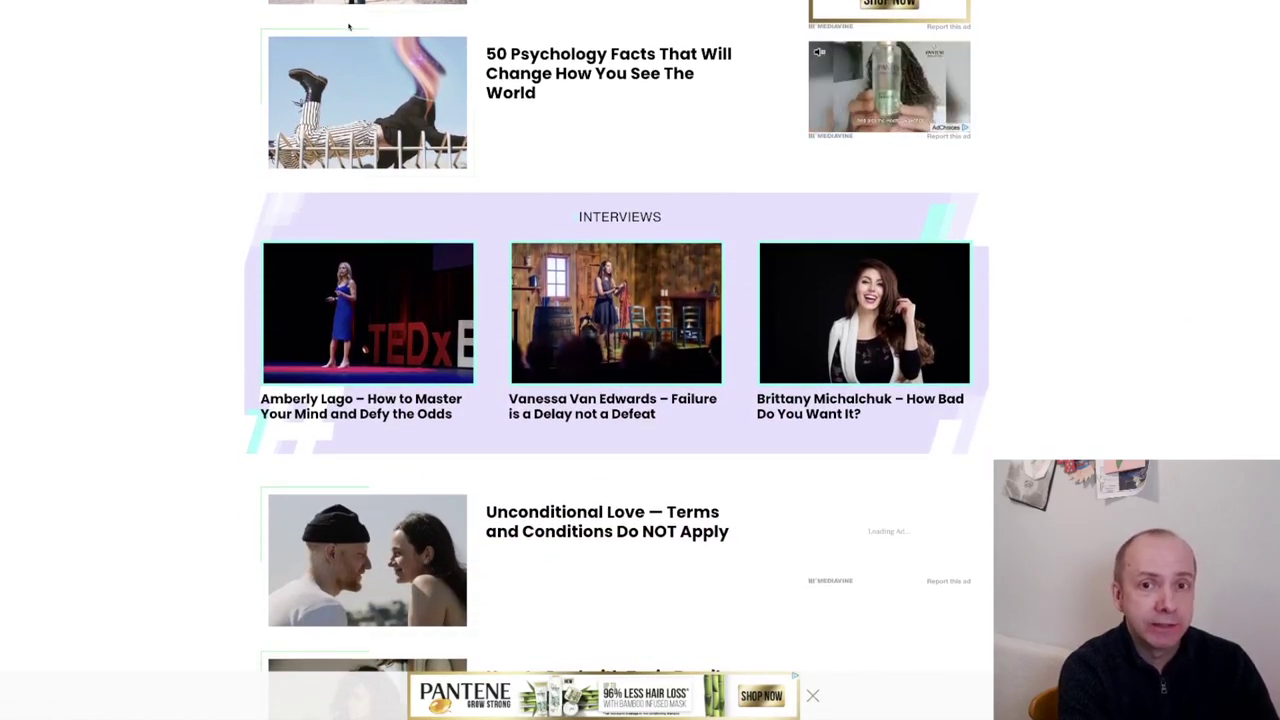
{"action": "scroll", "coordinate": [348, 25], "scroll_direction": "down", "scroll_amount": 3}
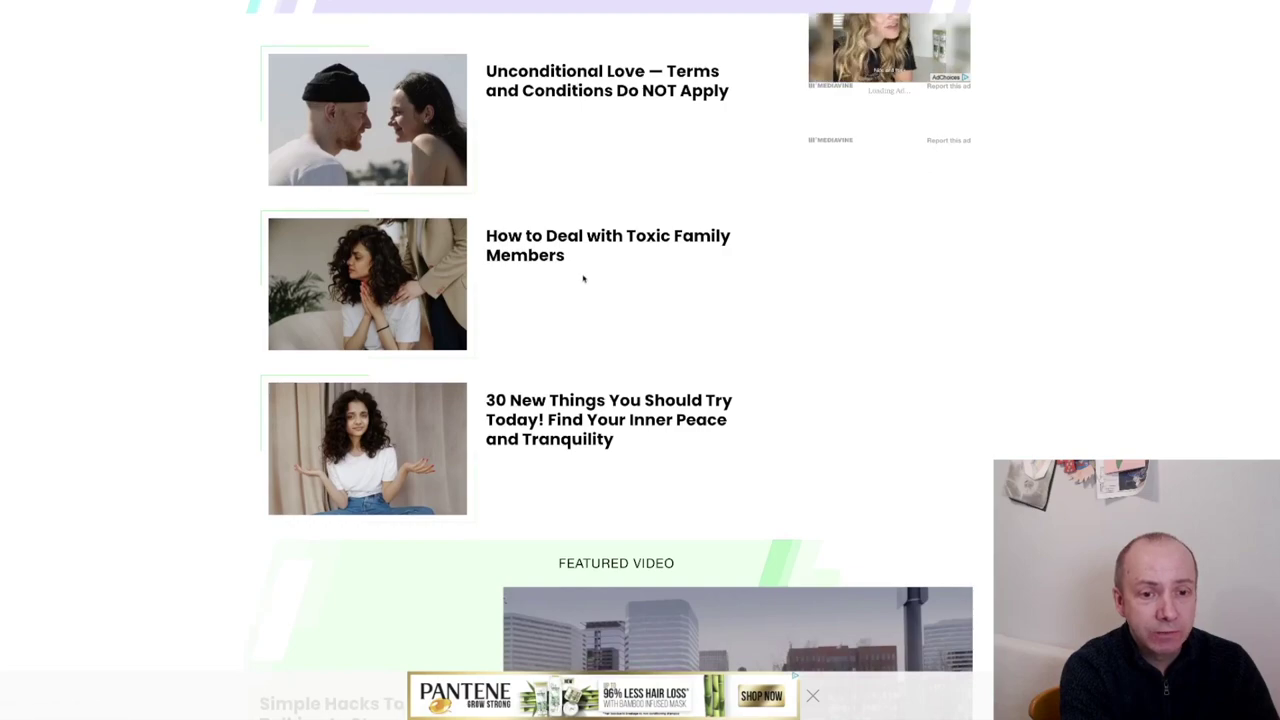
{"action": "scroll", "coordinate": [583, 278], "scroll_direction": "down", "scroll_amount": 2}
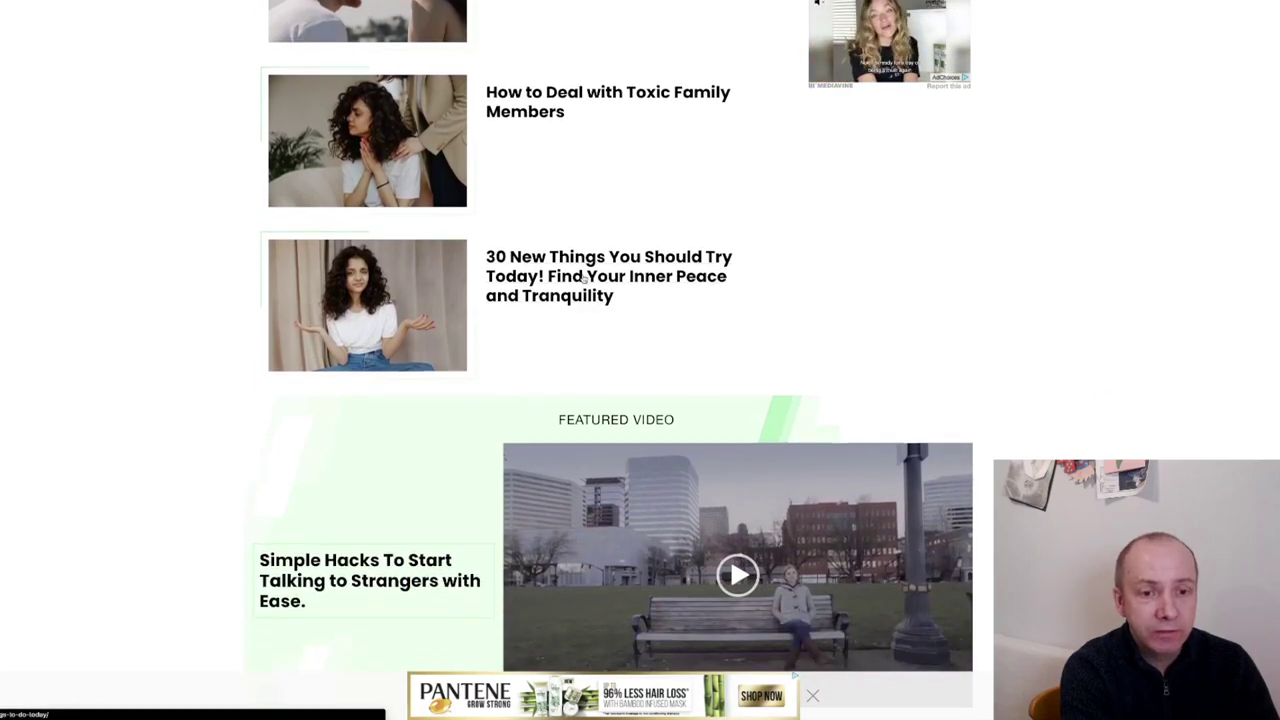
{"action": "scroll", "coordinate": [583, 278], "scroll_direction": "down", "scroll_amount": 5}
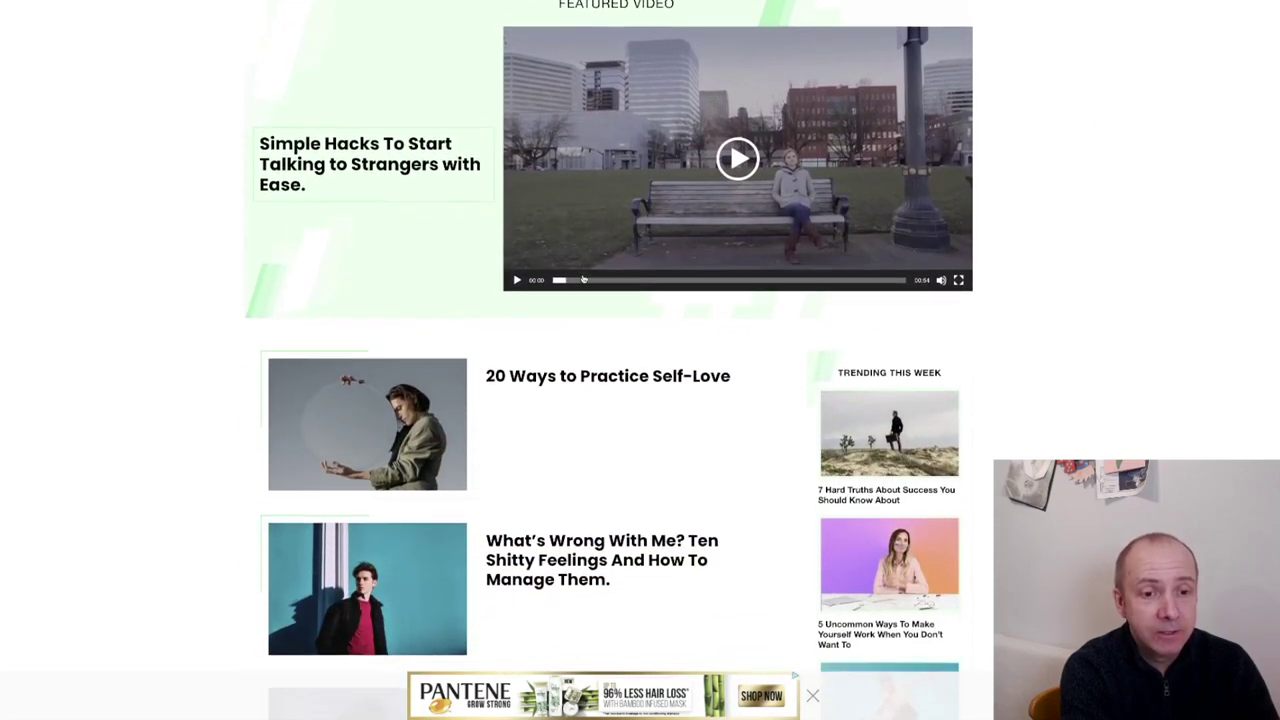
{"action": "scroll", "coordinate": [583, 278], "scroll_direction": "down", "scroll_amount": 2}
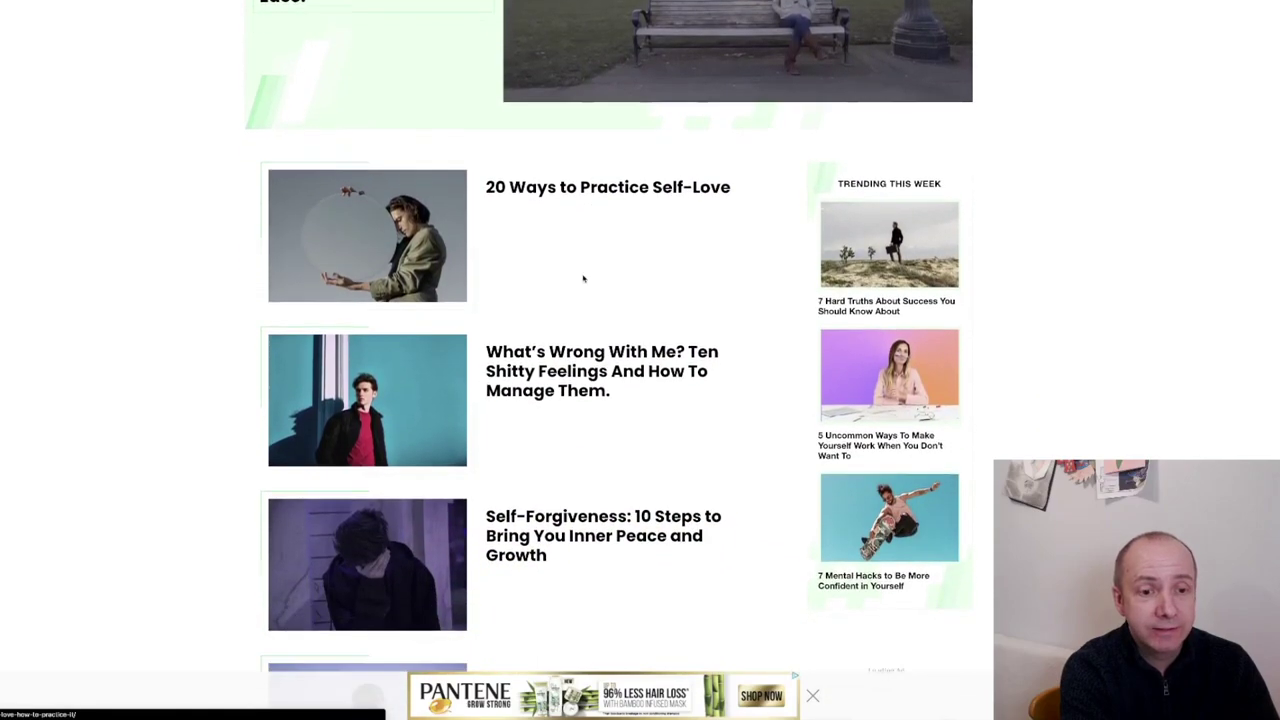
{"action": "scroll", "coordinate": [583, 278], "scroll_direction": "down", "scroll_amount": 3}
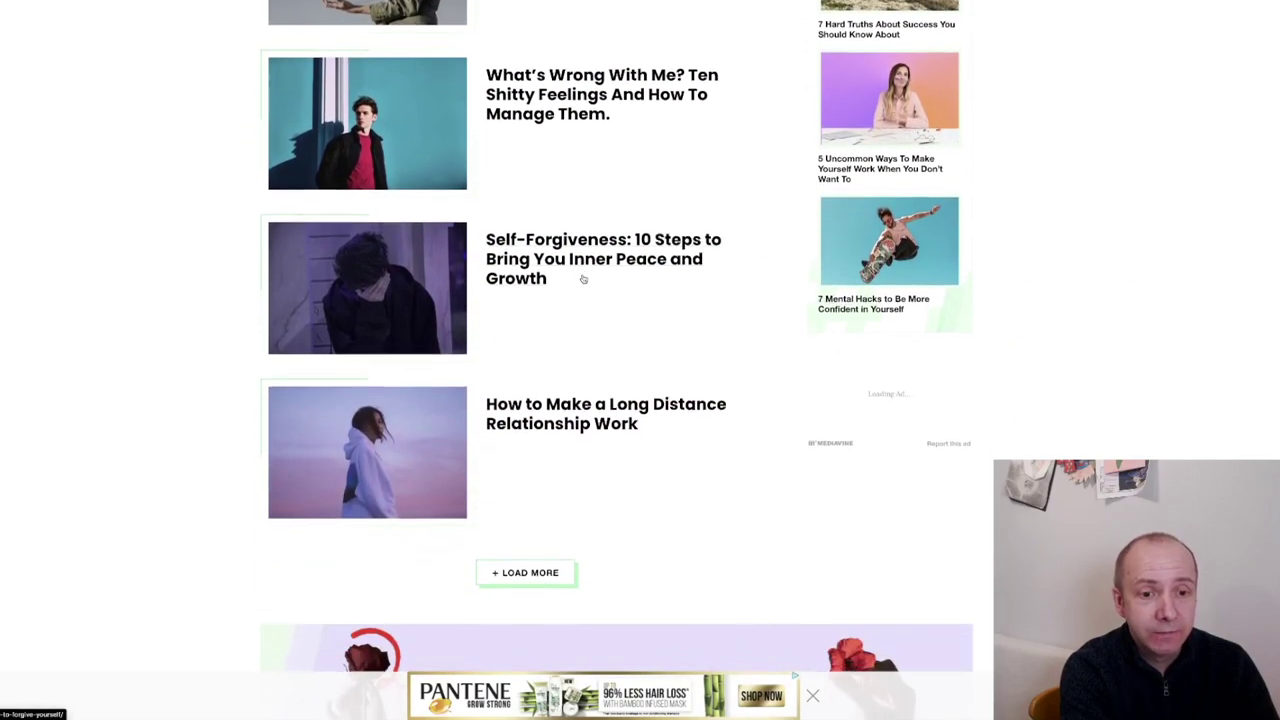
{"action": "scroll", "coordinate": [583, 279], "scroll_direction": "down", "scroll_amount": 1}
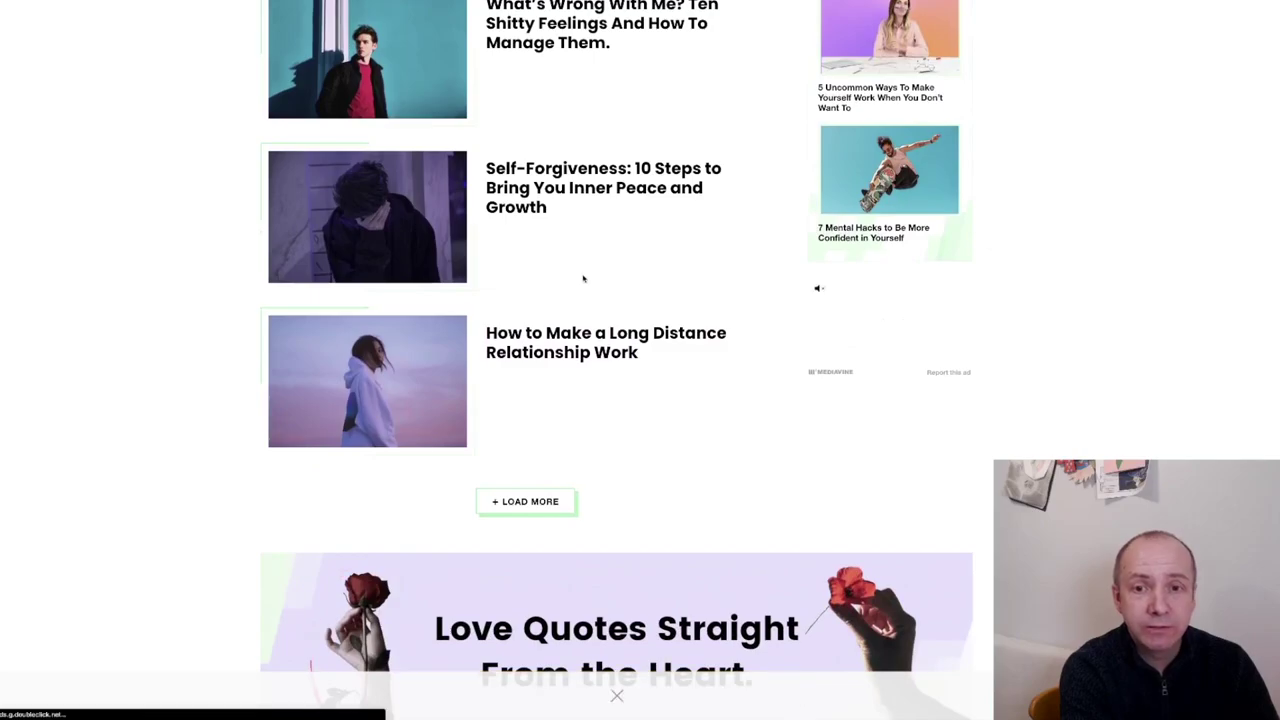
{"action": "scroll", "coordinate": [583, 278], "scroll_direction": "down", "scroll_amount": 3}
{"action": "scroll", "coordinate": [583, 278], "scroll_direction": "up", "scroll_amount": 15}
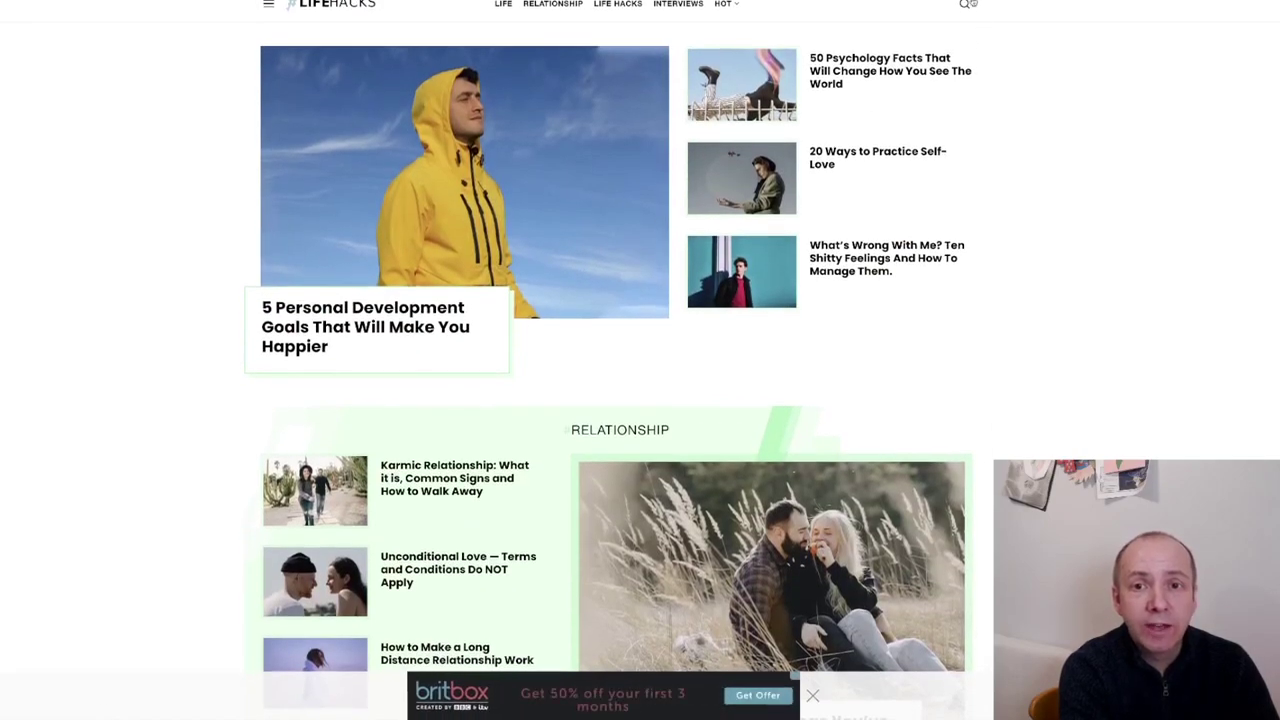
Search the Life Hacks site for 'hack' articles.
{"action": "left_click", "coordinate": [963, 5]}
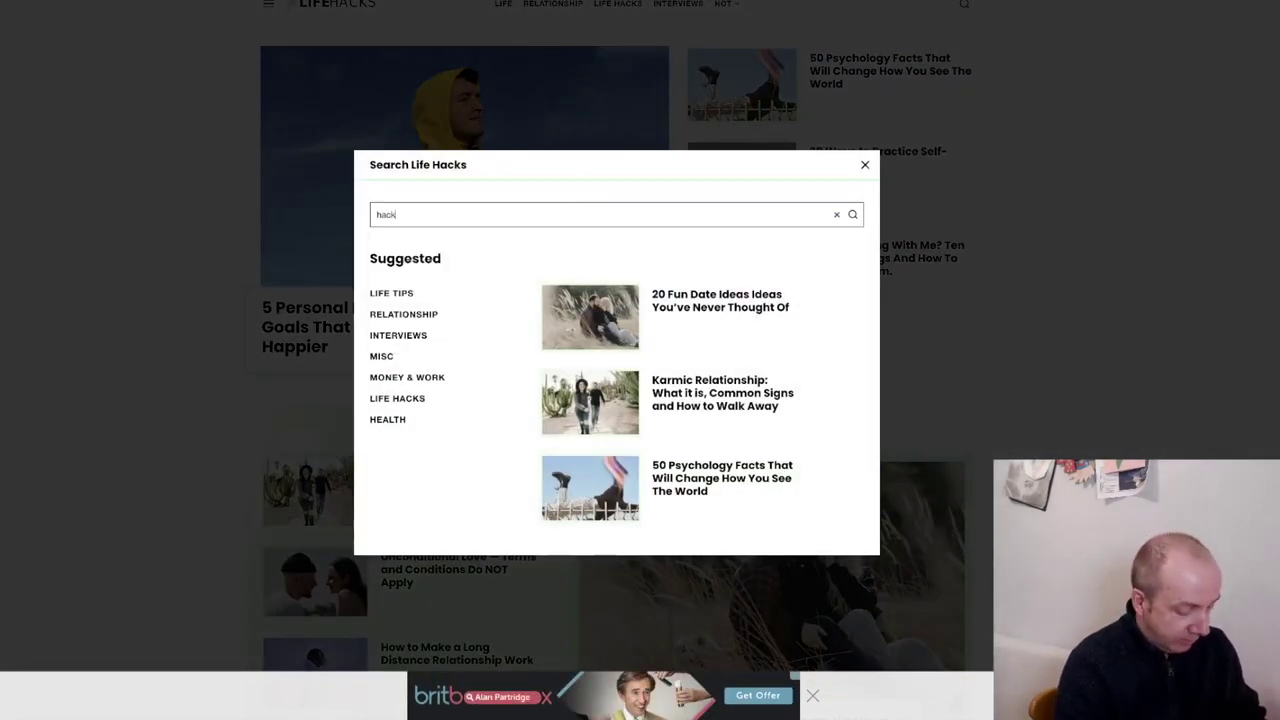
{"action": "key", "text": "Return"}
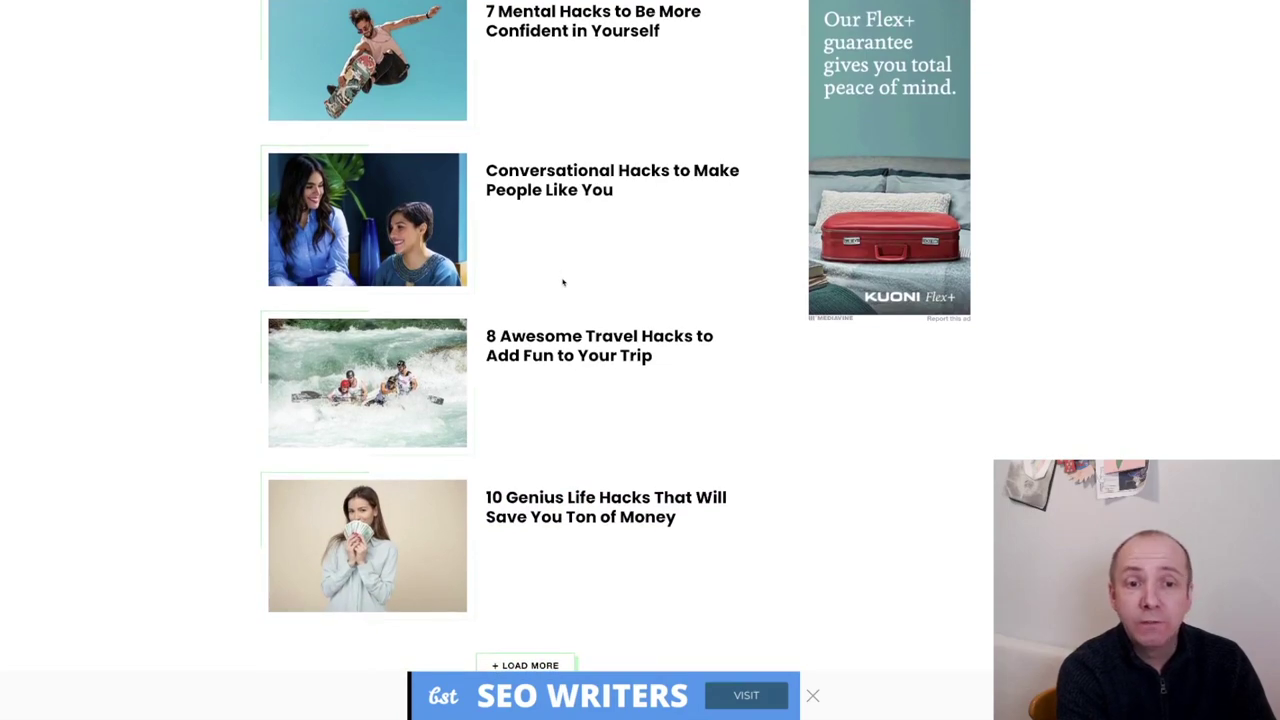
{"action": "scroll", "coordinate": [563, 283], "scroll_direction": "down", "scroll_amount": 1}
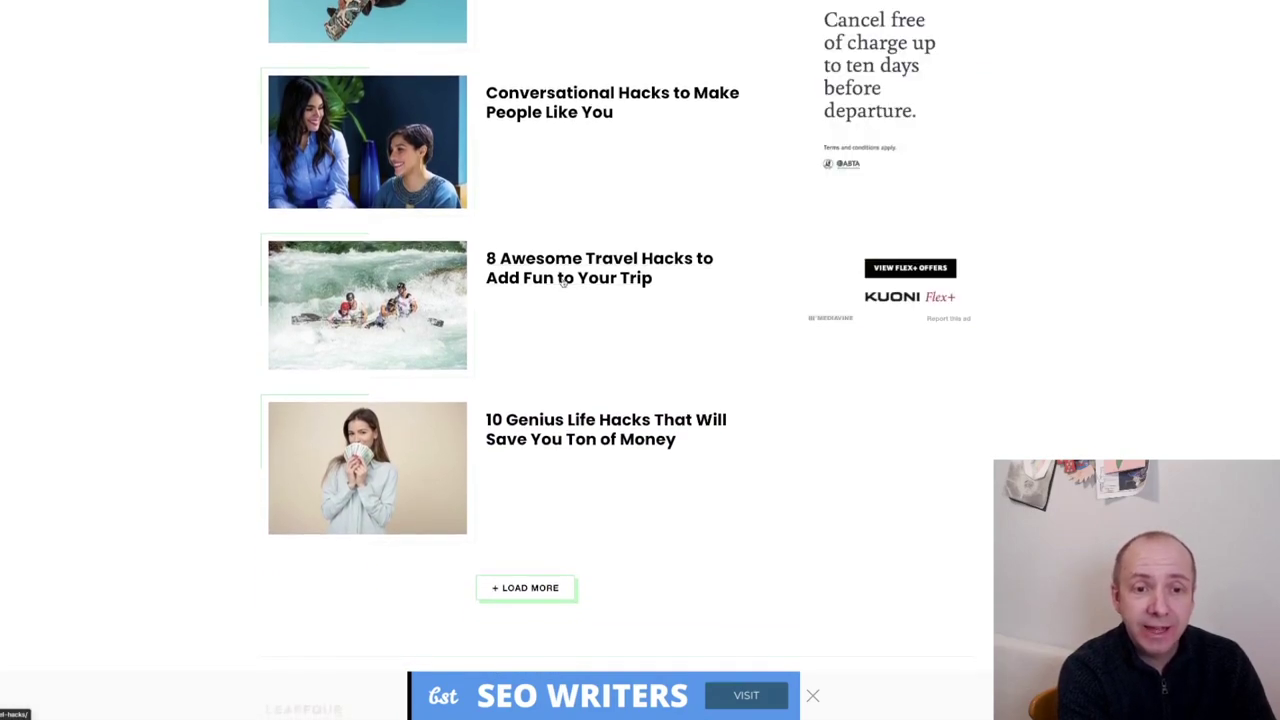
{"action": "scroll", "coordinate": [563, 283], "scroll_direction": "down", "scroll_amount": 2}
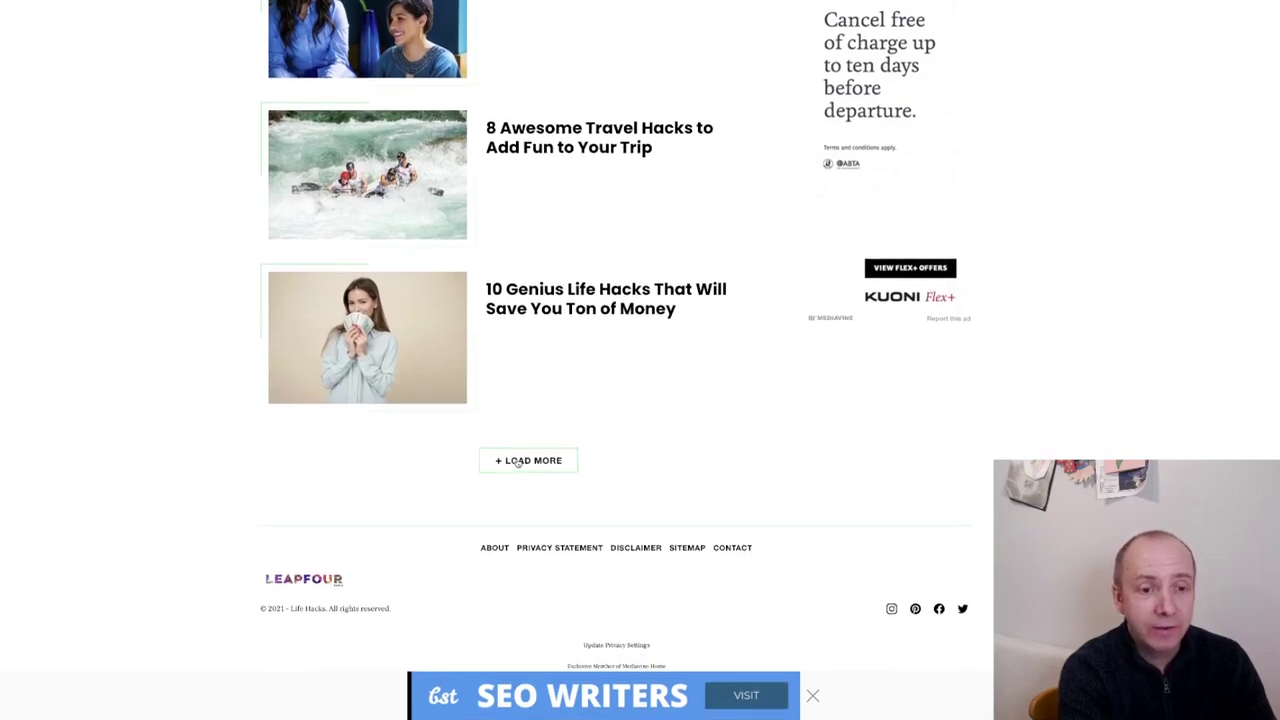
Browse the hack results and open '8 Awesome Travel Hacks to Add Fun to Your Trip'.
{"action": "scroll", "coordinate": [538, 434], "scroll_direction": "down", "scroll_amount": 3}
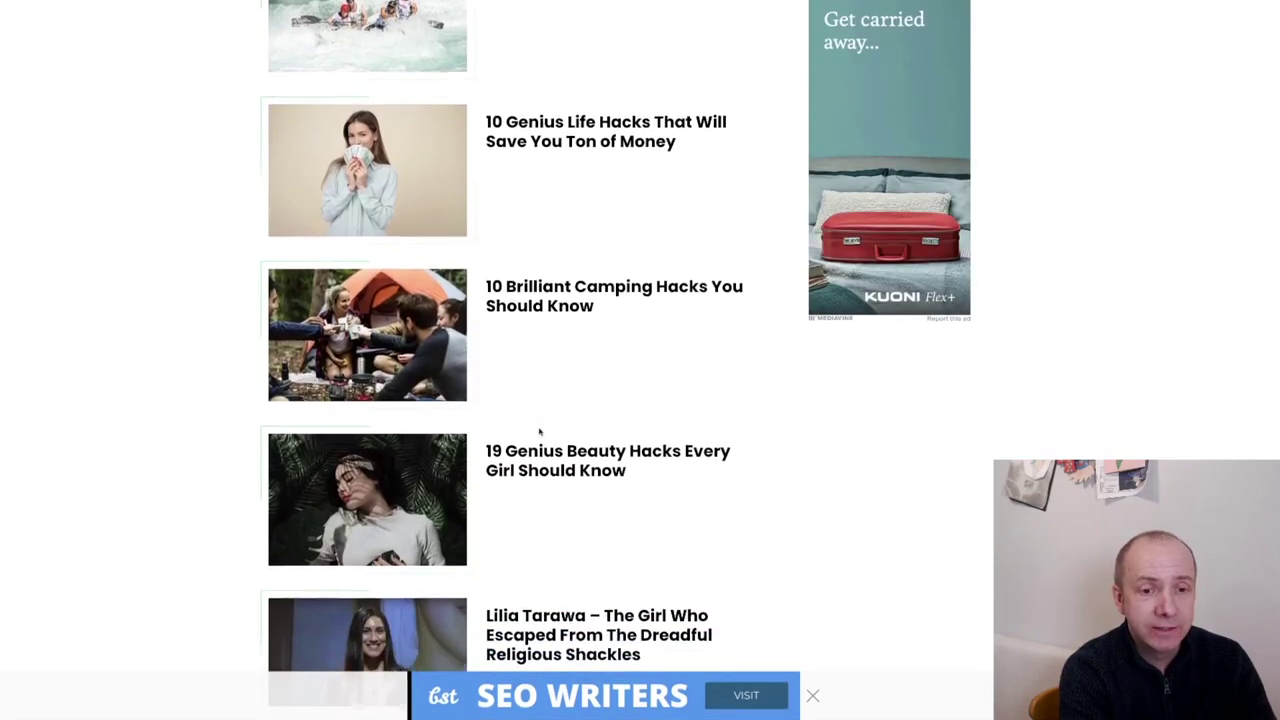
{"action": "scroll", "coordinate": [540, 432], "scroll_direction": "down", "scroll_amount": 1}
{"action": "scroll", "coordinate": [540, 432], "scroll_direction": "down", "scroll_amount": 1}
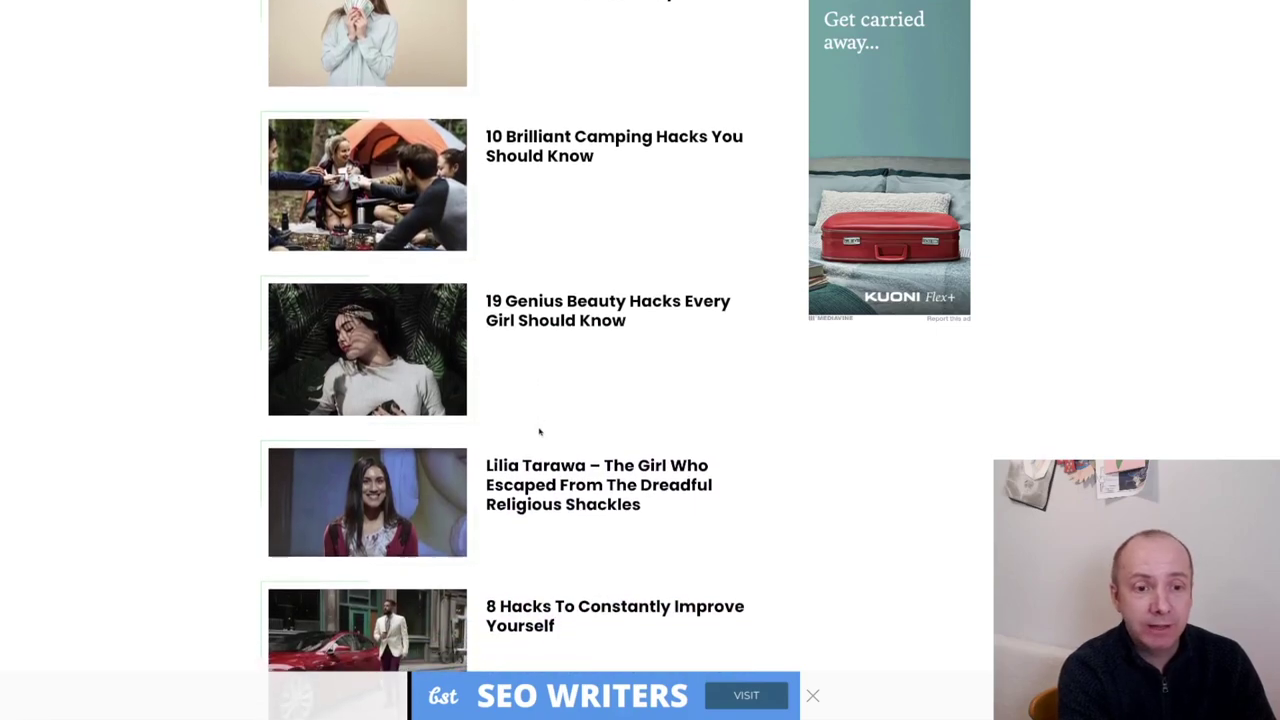
{"action": "scroll", "coordinate": [540, 432], "scroll_direction": "down", "scroll_amount": 2}
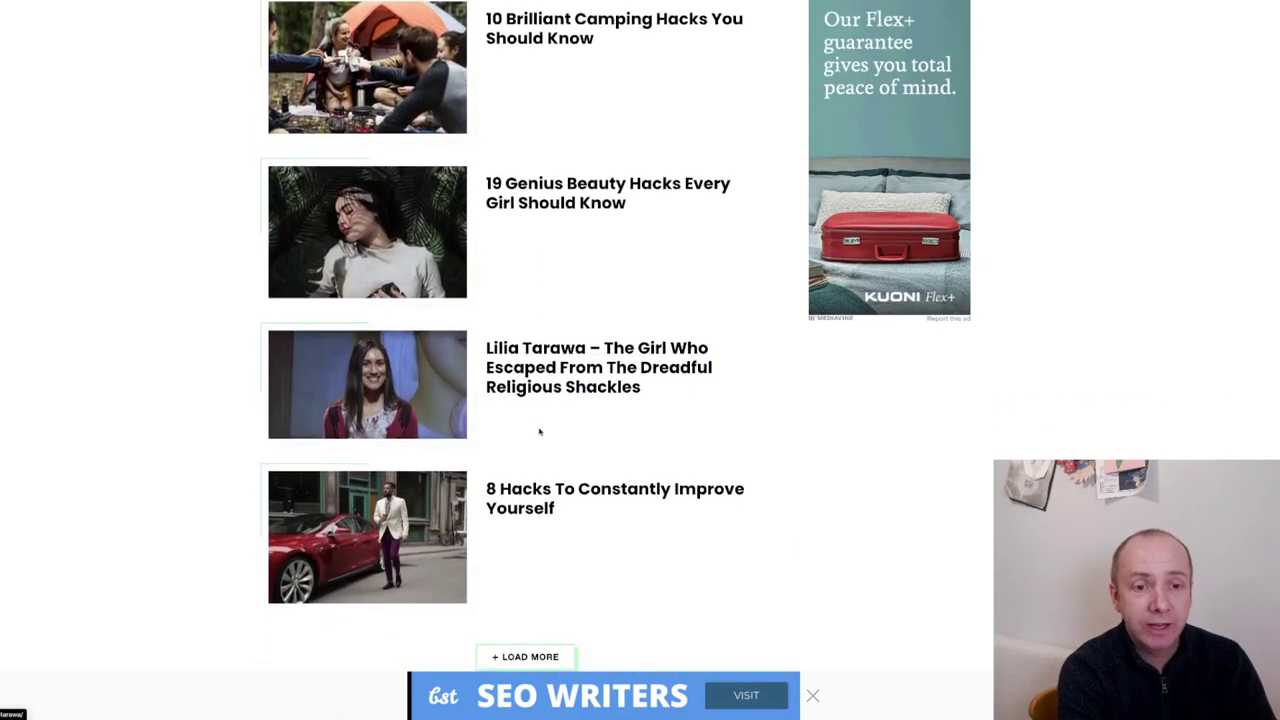
{"action": "scroll", "coordinate": [540, 432], "scroll_direction": "down", "scroll_amount": 2}
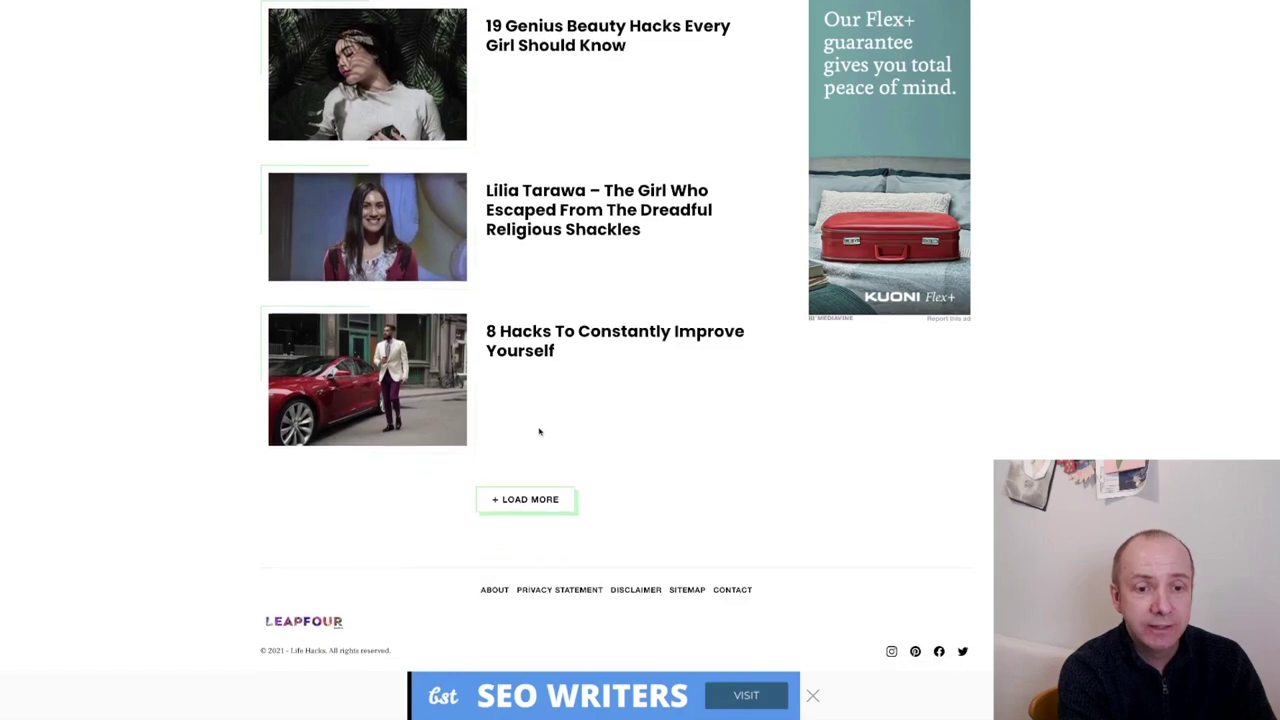
{"action": "scroll", "coordinate": [539, 432], "scroll_direction": "up", "scroll_amount": 9}
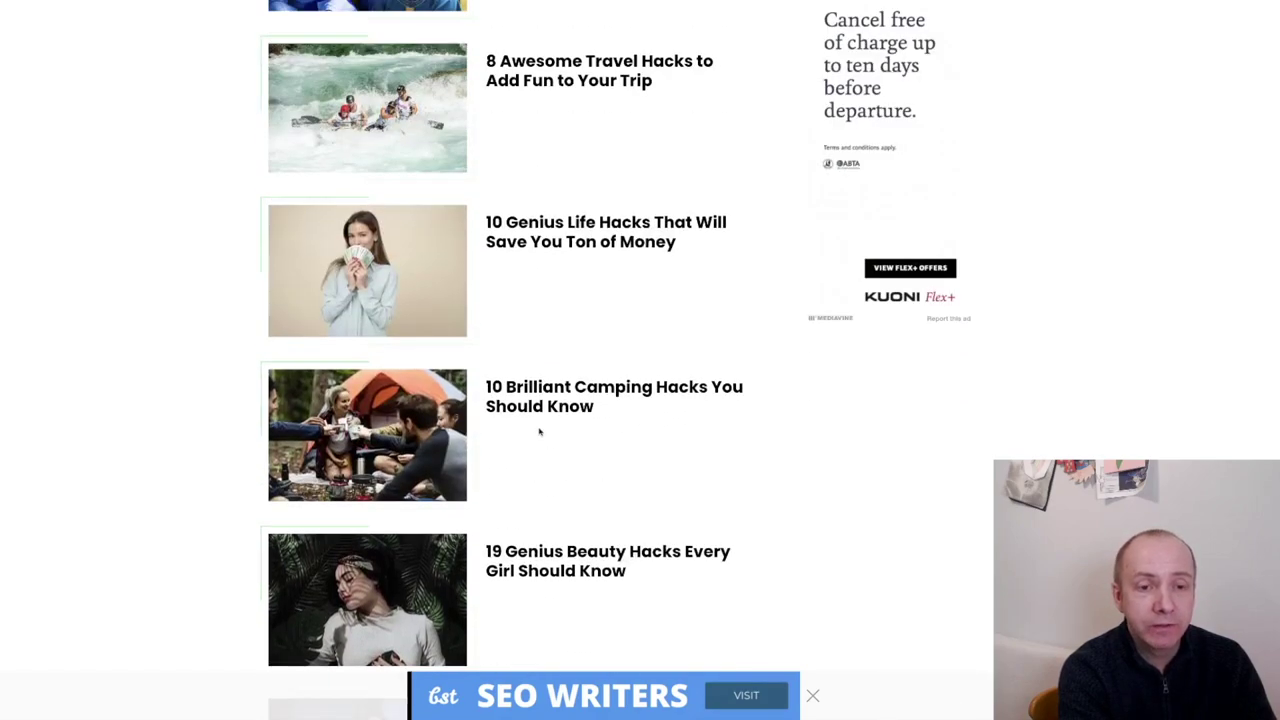
{"action": "scroll", "coordinate": [539, 432], "scroll_direction": "up", "scroll_amount": 6}
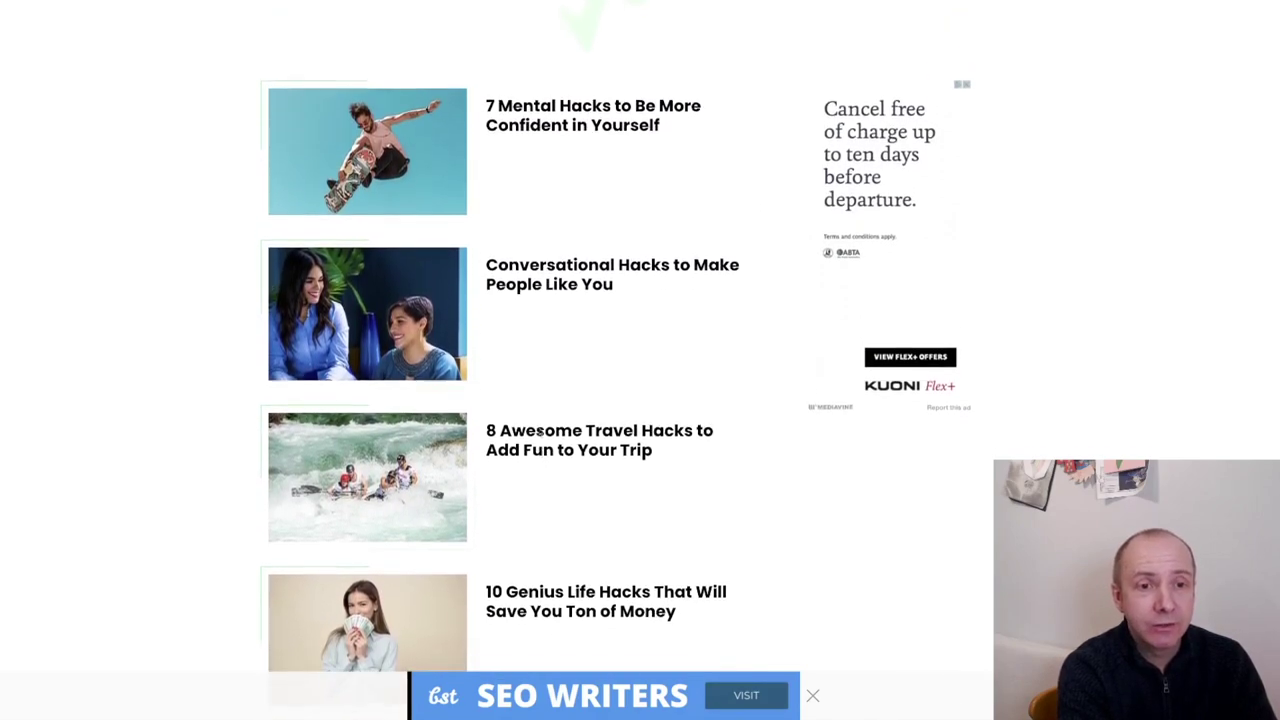
{"action": "scroll", "coordinate": [539, 432], "scroll_direction": "down", "scroll_amount": 2}
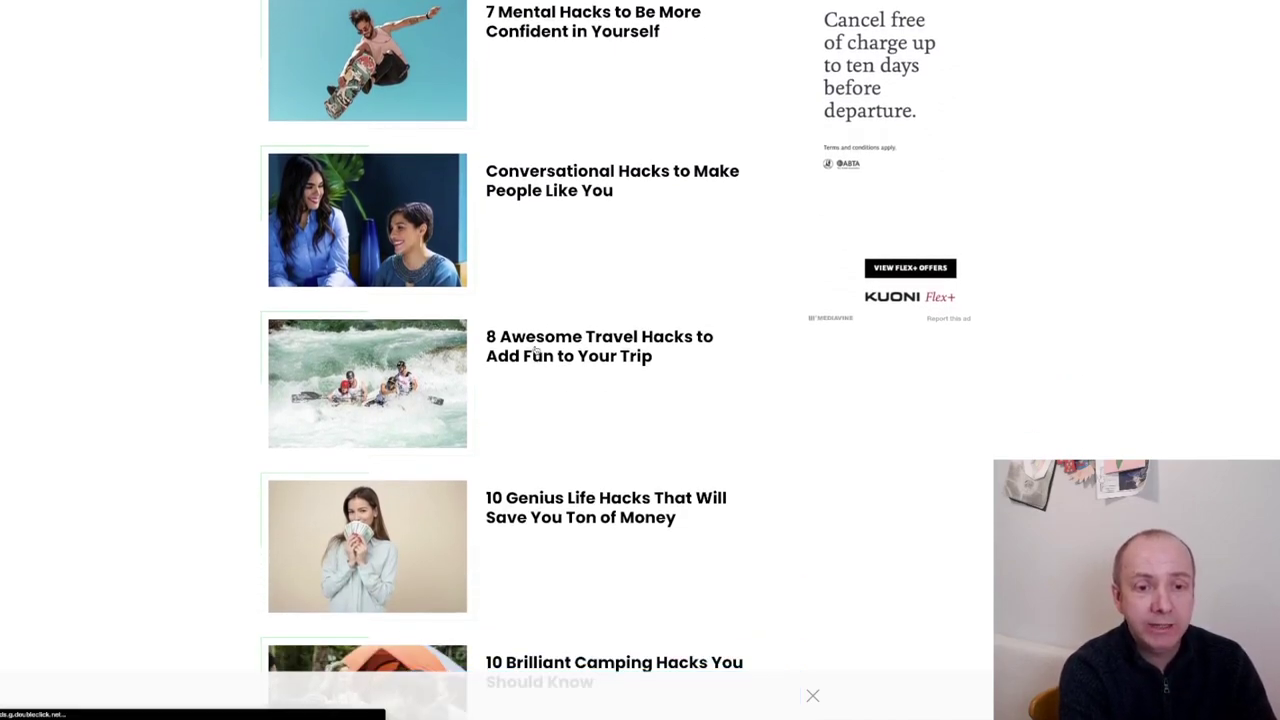
{"action": "left_click", "coordinate": [537, 352]}
Scroll down through the '8 Awesome Travel Hacks' article.
{"action": "scroll", "coordinate": [537, 321], "scroll_direction": "down", "scroll_amount": 6}
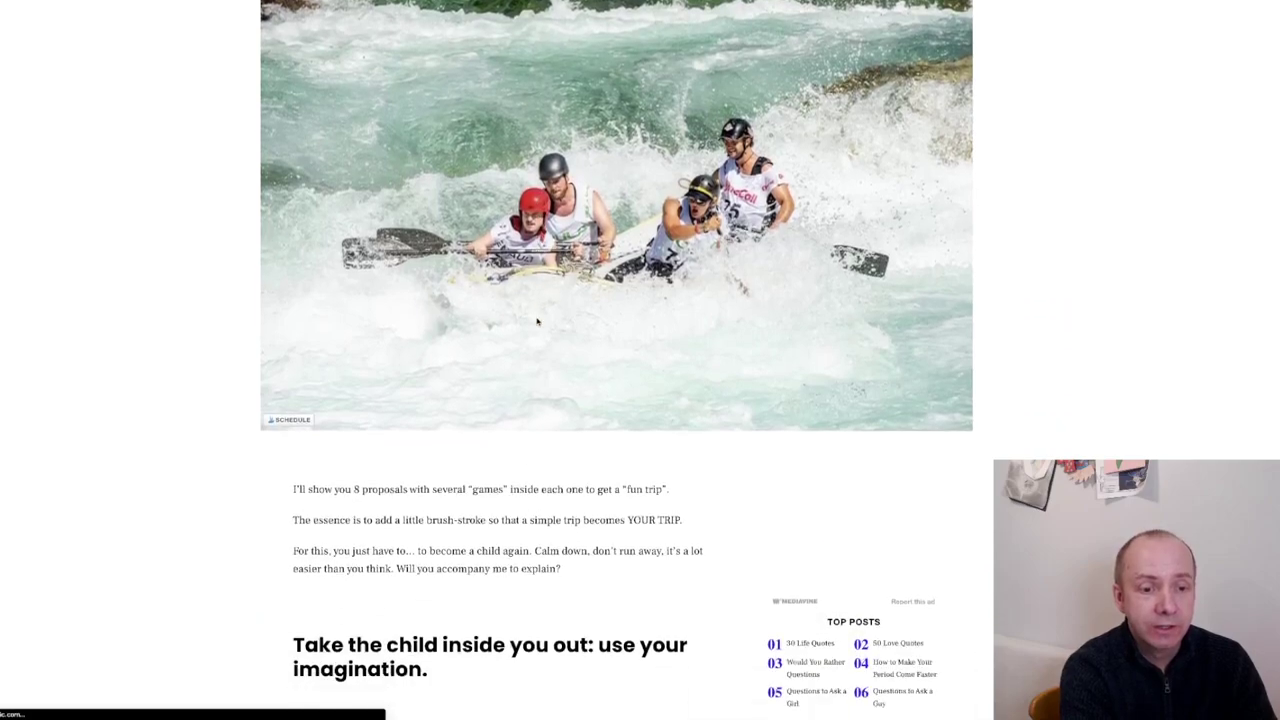
{"action": "scroll", "coordinate": [537, 321], "scroll_direction": "down", "scroll_amount": 4}
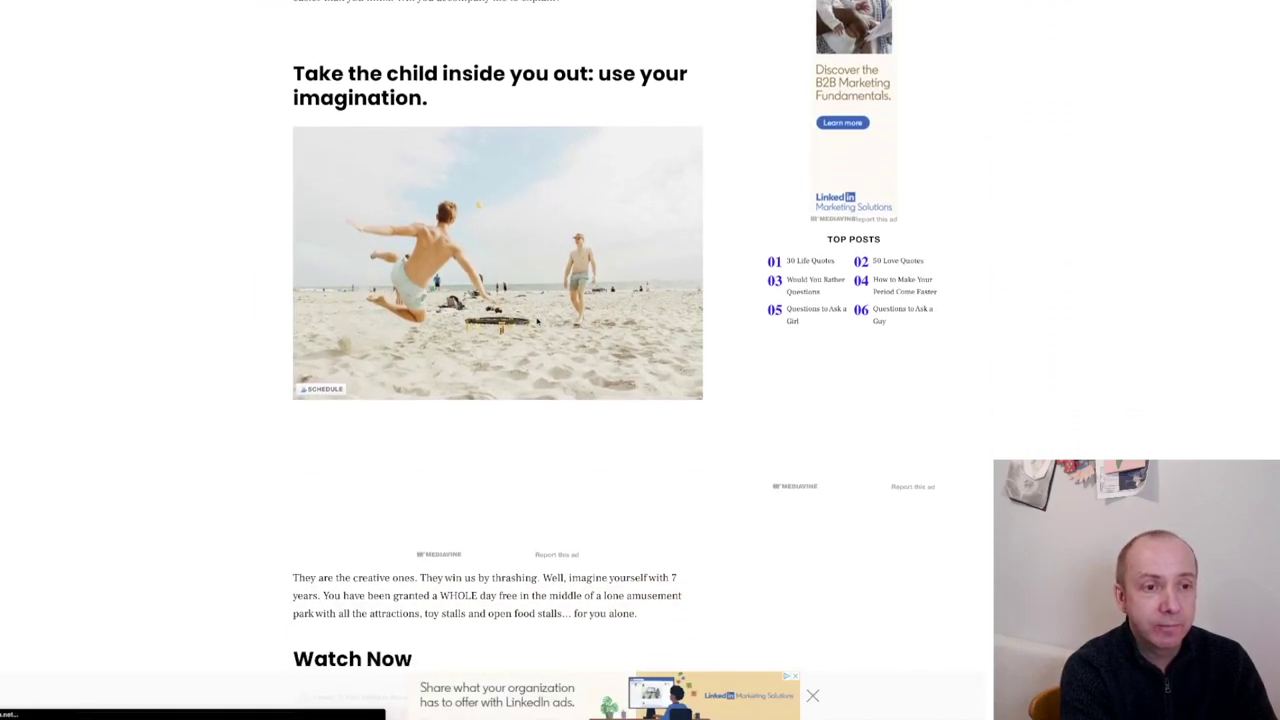
{"action": "scroll", "coordinate": [537, 321], "scroll_direction": "down", "scroll_amount": 6}
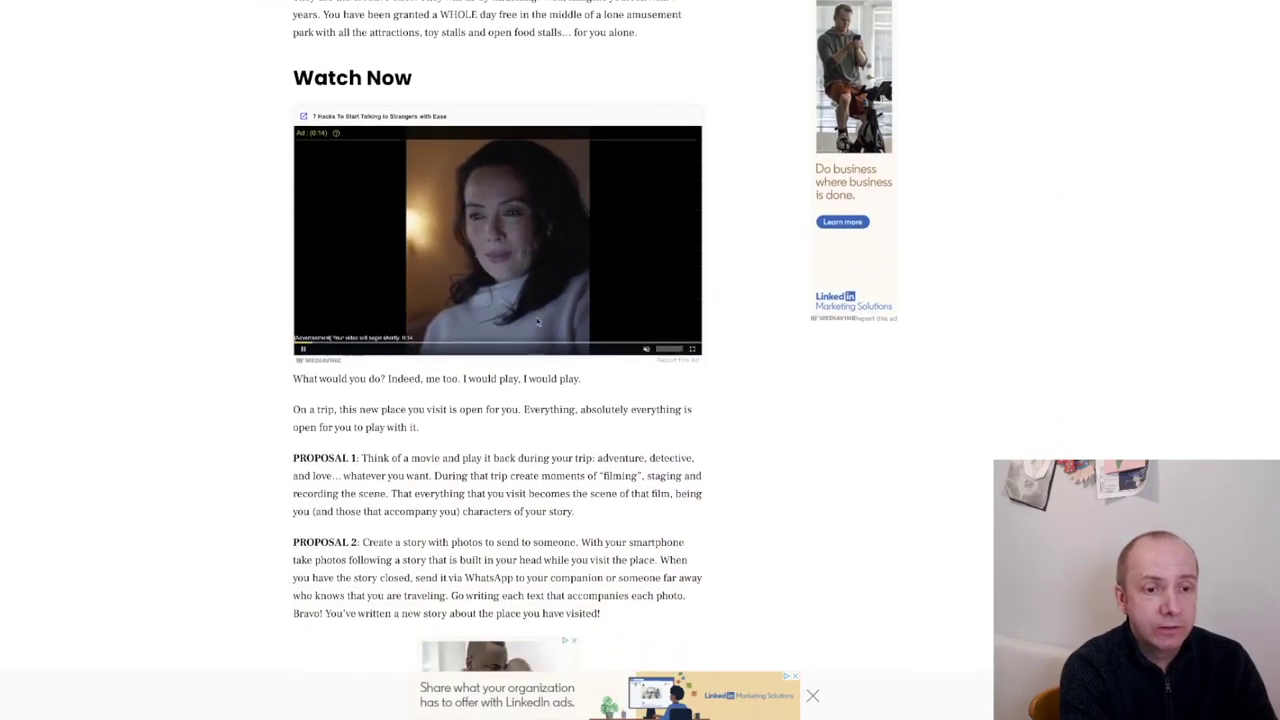
{"action": "scroll", "coordinate": [537, 318], "scroll_direction": "down", "scroll_amount": 5}
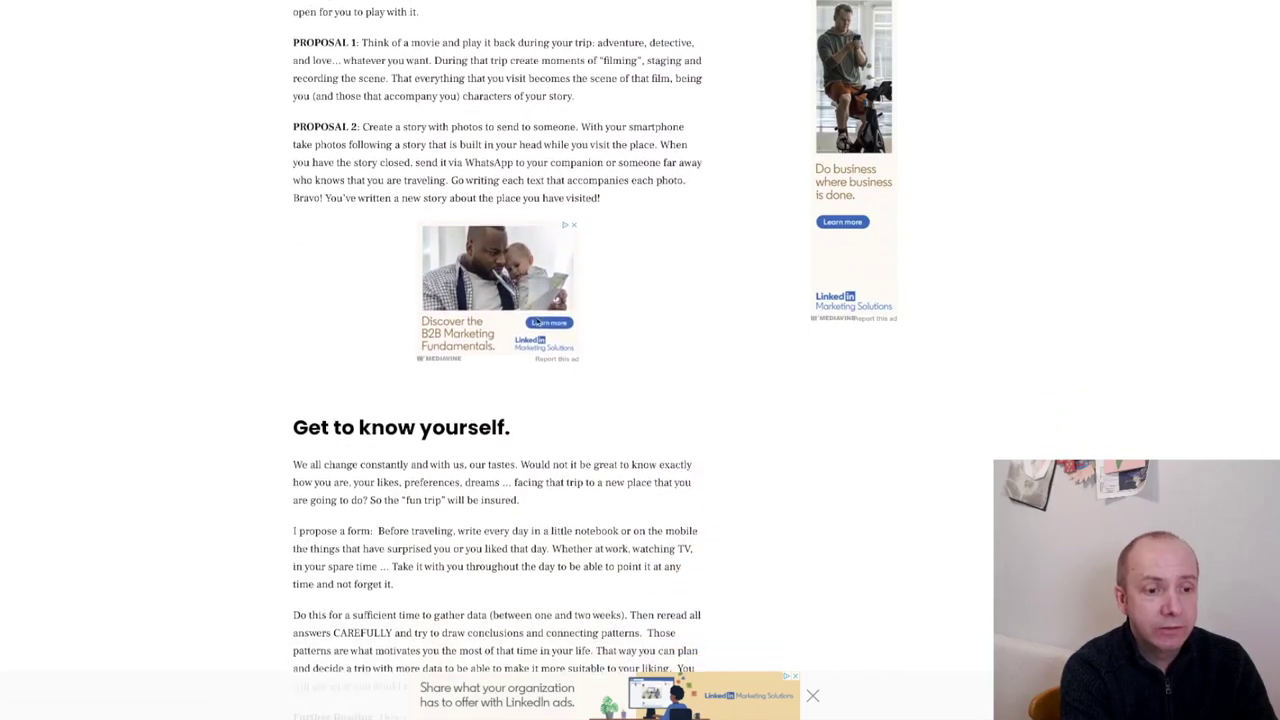
{"action": "scroll", "coordinate": [537, 318], "scroll_direction": "down", "scroll_amount": 4}
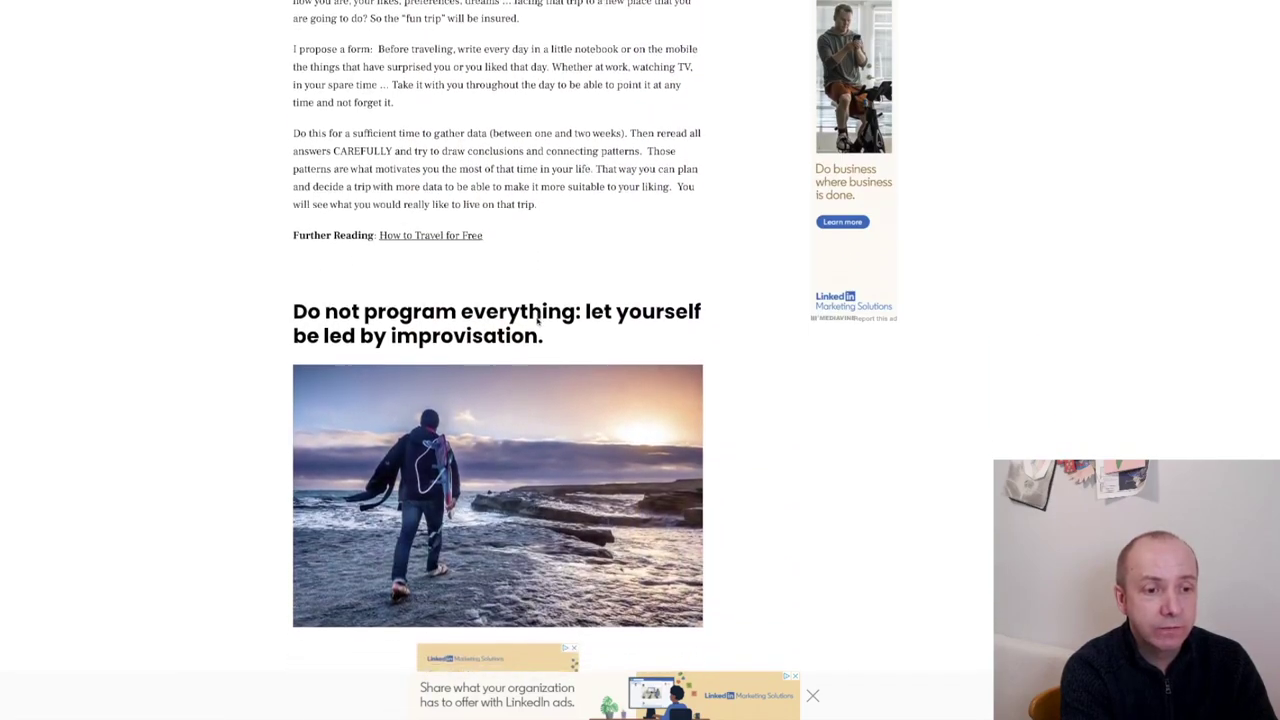
{"action": "scroll", "coordinate": [537, 321], "scroll_direction": "down", "scroll_amount": 7}
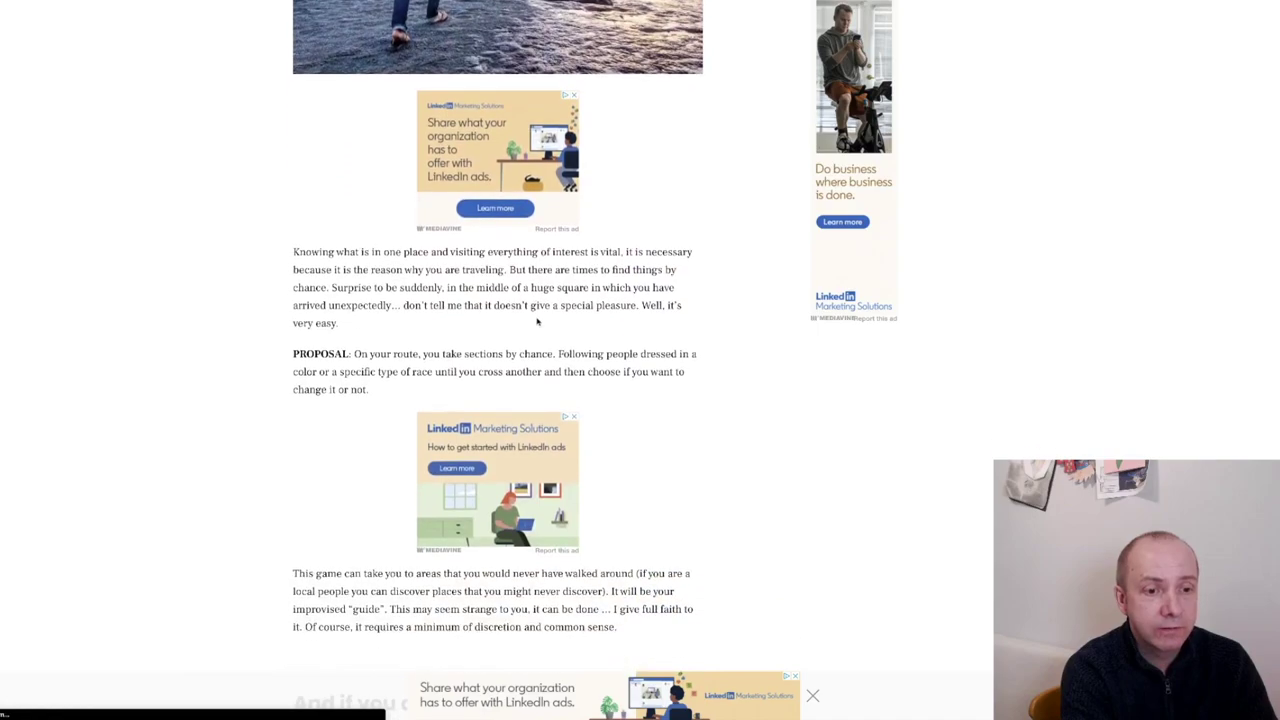
{"action": "scroll", "coordinate": [537, 321], "scroll_direction": "down", "scroll_amount": 5}
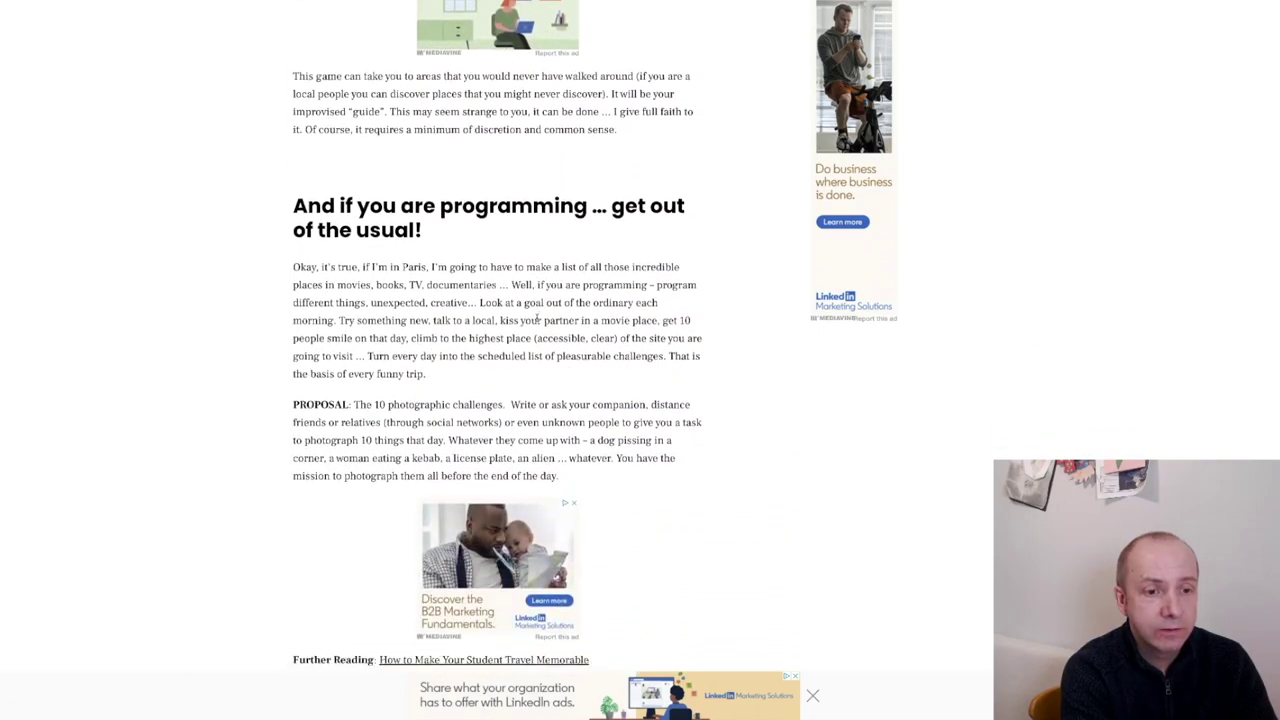
{"action": "scroll", "coordinate": [538, 317], "scroll_direction": "down", "scroll_amount": 5}
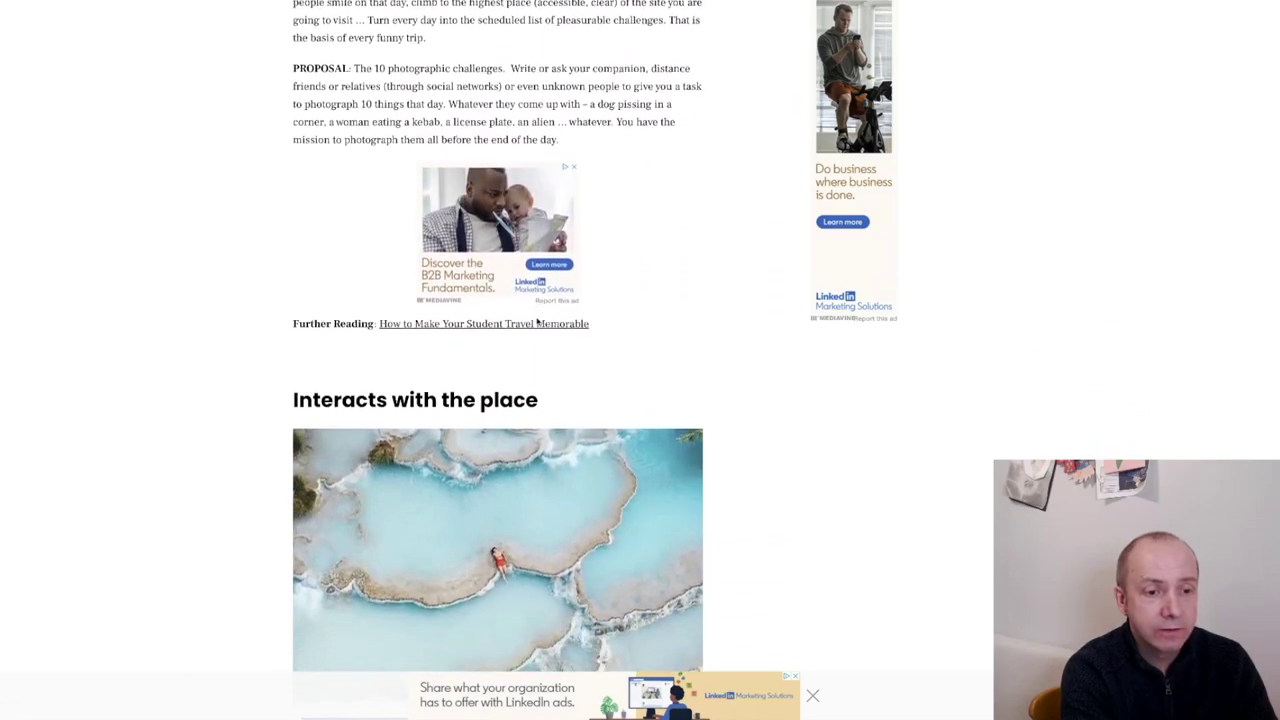
{"action": "scroll", "coordinate": [537, 321], "scroll_direction": "down", "scroll_amount": 7}
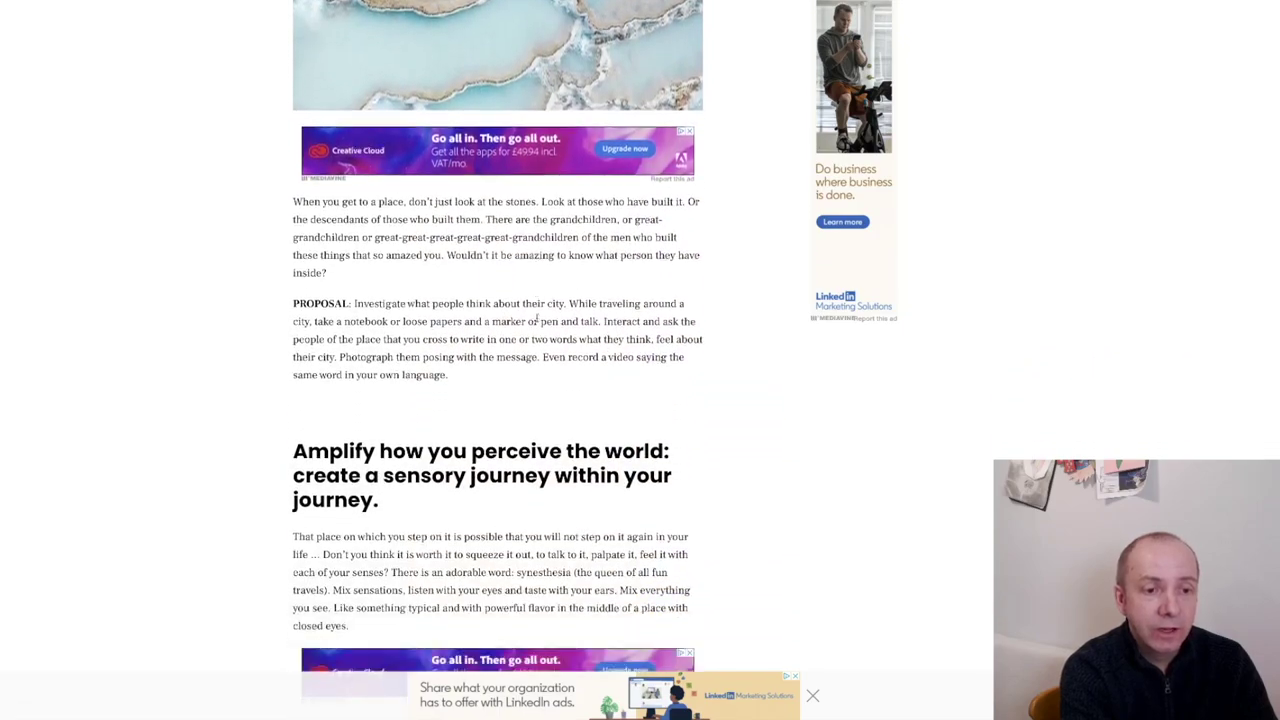
{"action": "scroll", "coordinate": [537, 321], "scroll_direction": "down", "scroll_amount": 2}
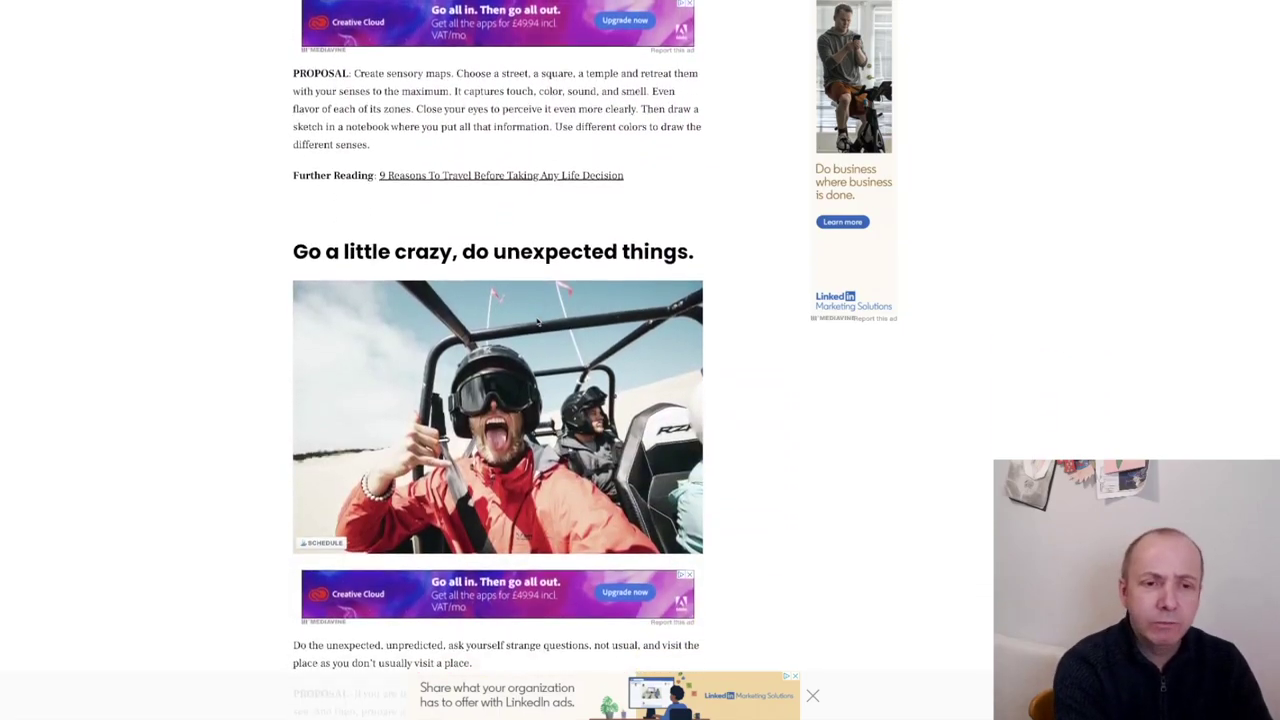
{"action": "scroll", "coordinate": [537, 320], "scroll_direction": "down", "scroll_amount": 4}
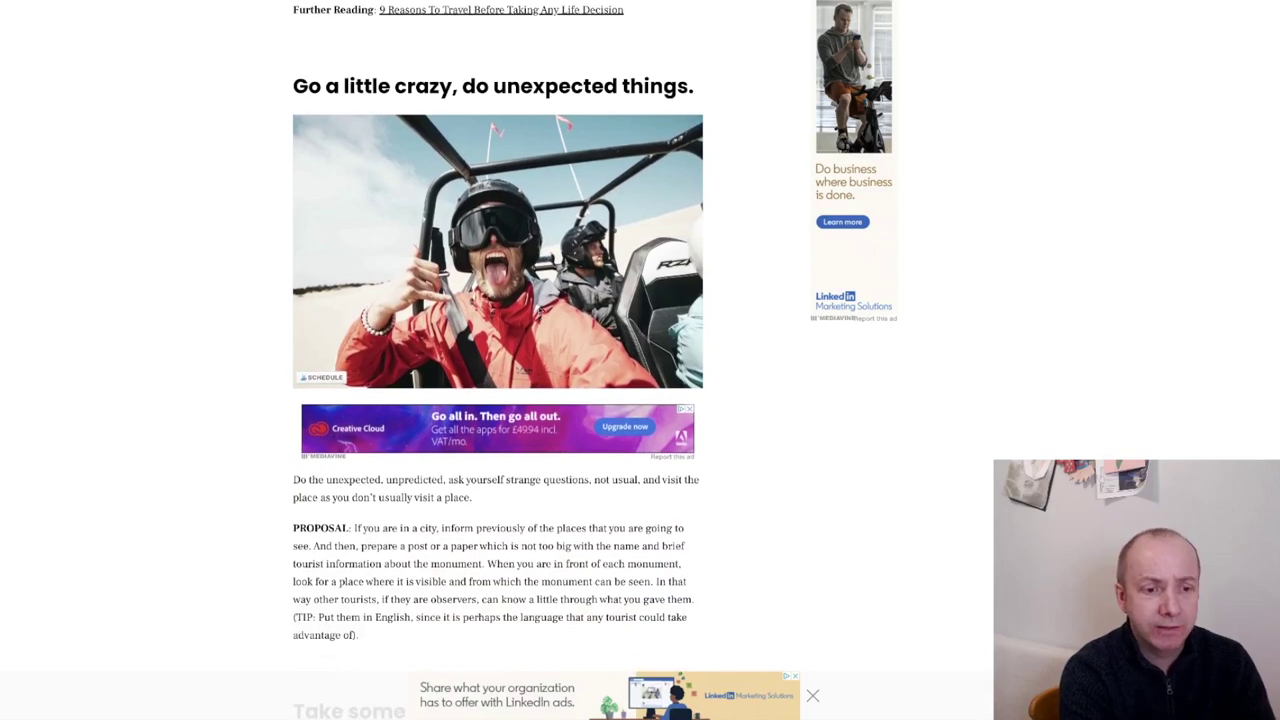
{"action": "scroll", "coordinate": [539, 302], "scroll_direction": "down", "scroll_amount": 4}
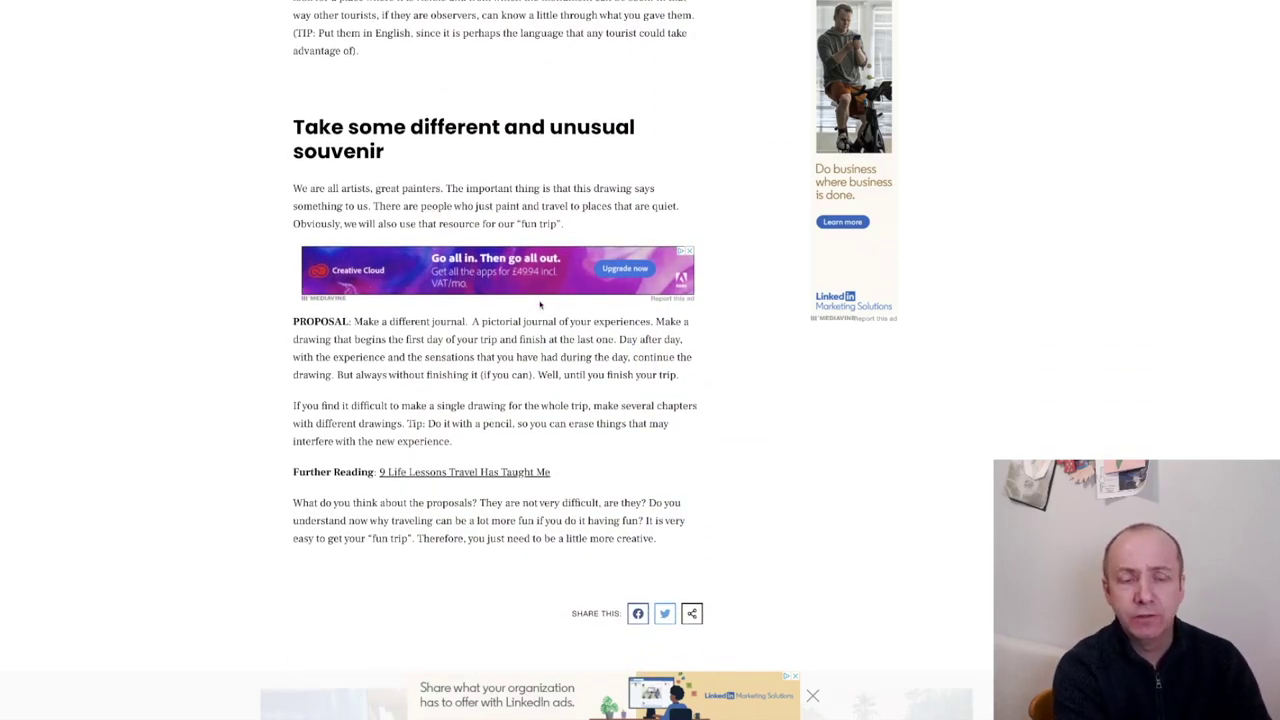
{"action": "scroll", "coordinate": [533, 296], "scroll_direction": "down", "scroll_amount": 2}
Select the word 'PROPOSAL', then return to the Life Hacks hack search results.
{"action": "scroll", "coordinate": [533, 296], "scroll_direction": "up", "scroll_amount": 1}
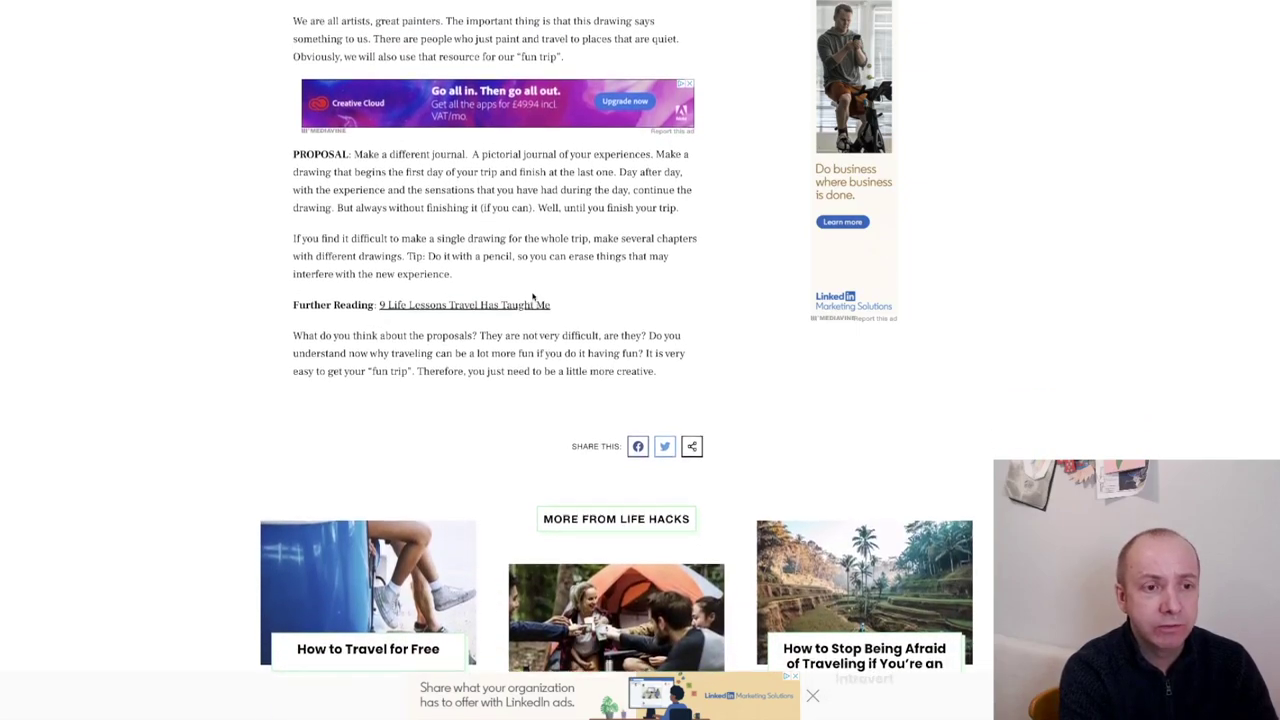
{"action": "scroll", "coordinate": [533, 296], "scroll_direction": "up", "scroll_amount": 1}
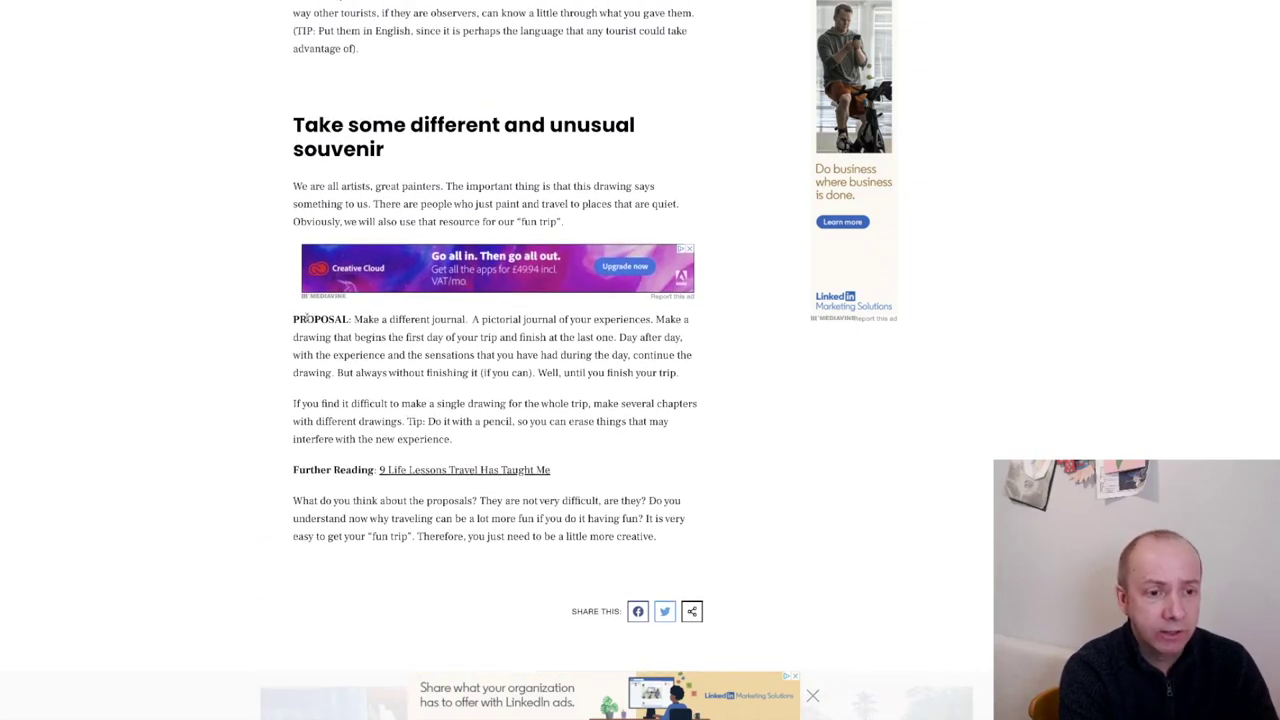
{"action": "double_click", "coordinate": [306, 318]}
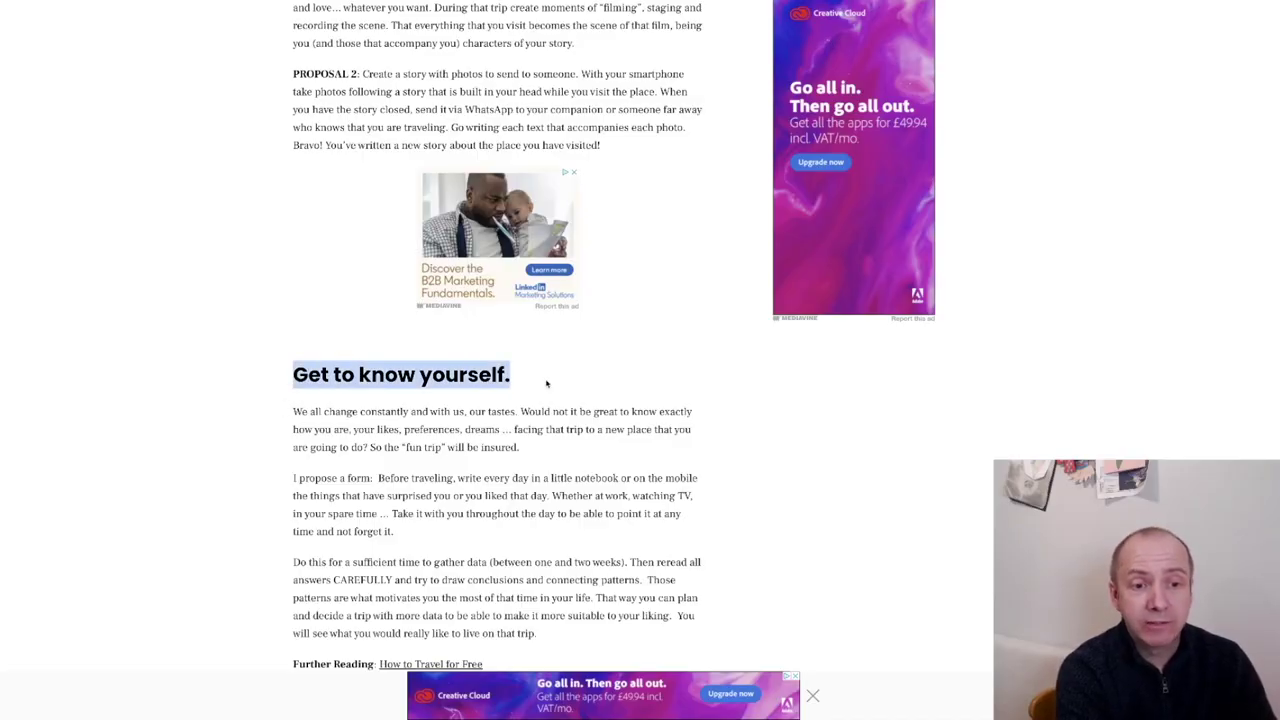
{"action": "scroll", "coordinate": [443, 444], "scroll_direction": "down", "scroll_amount": 3}
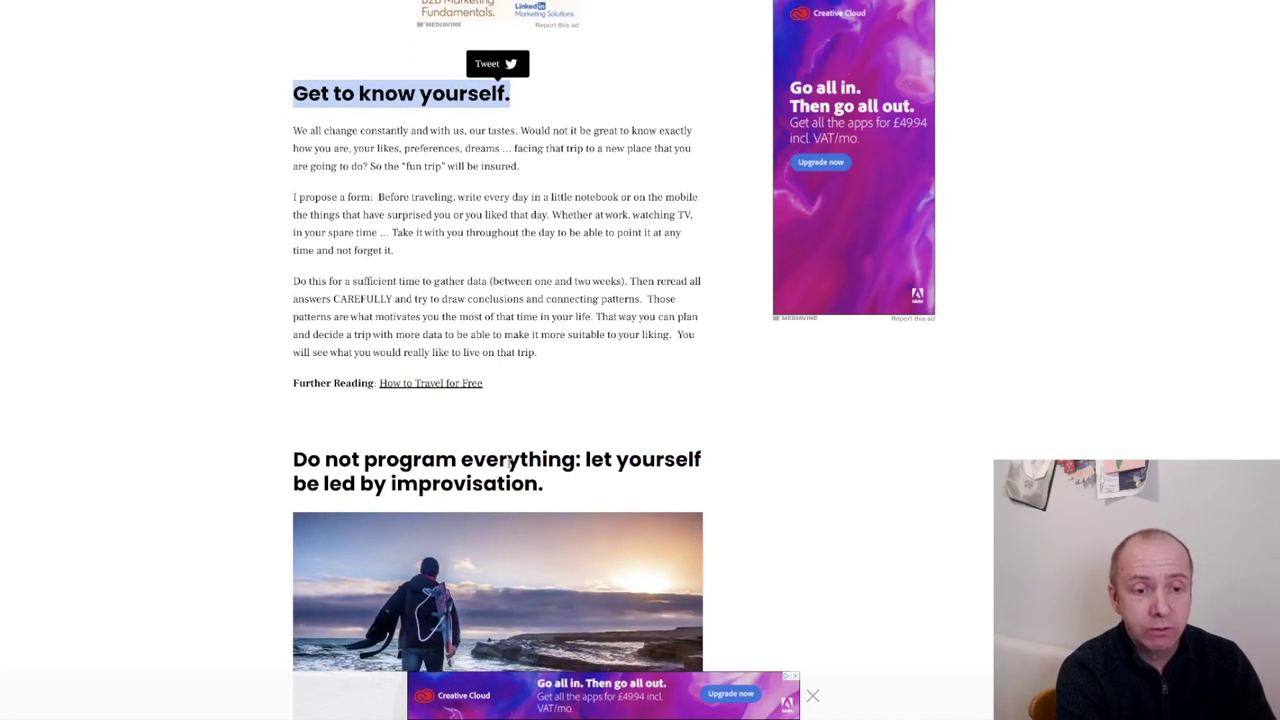
{"action": "scroll", "coordinate": [510, 463], "scroll_direction": "up", "scroll_amount": 10}
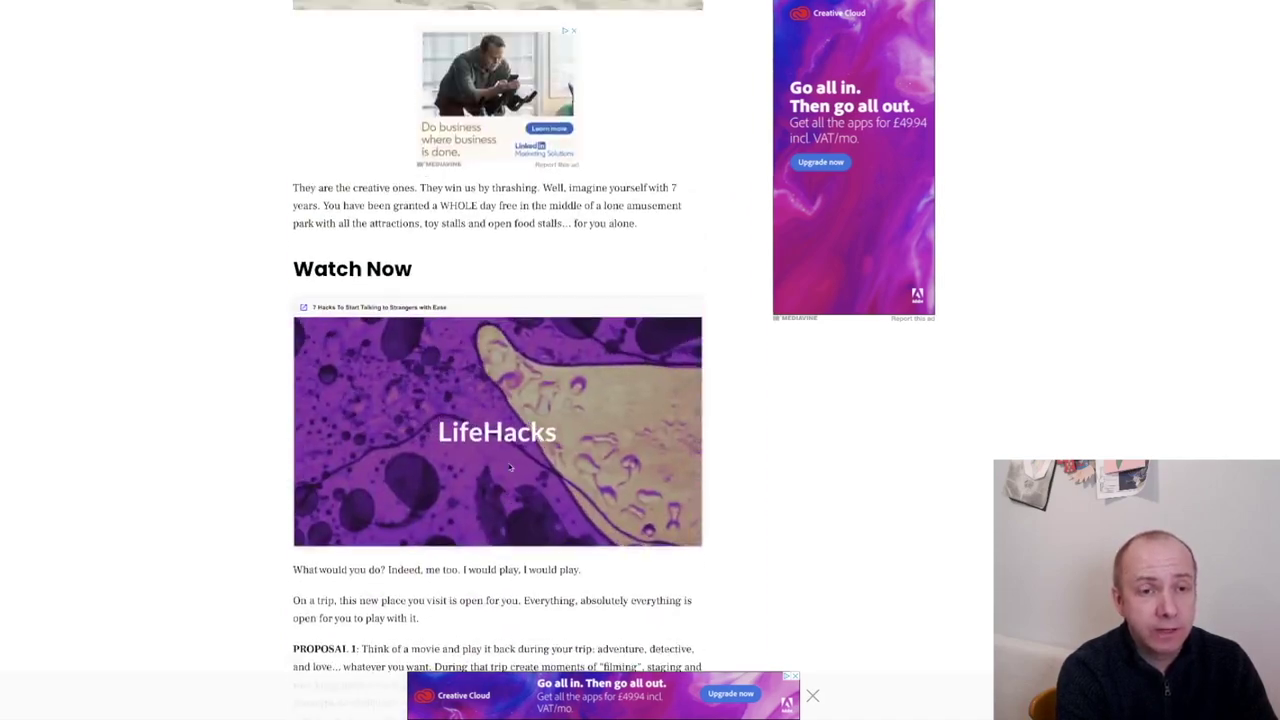
{"action": "scroll", "coordinate": [510, 467], "scroll_direction": "up", "scroll_amount": 12}
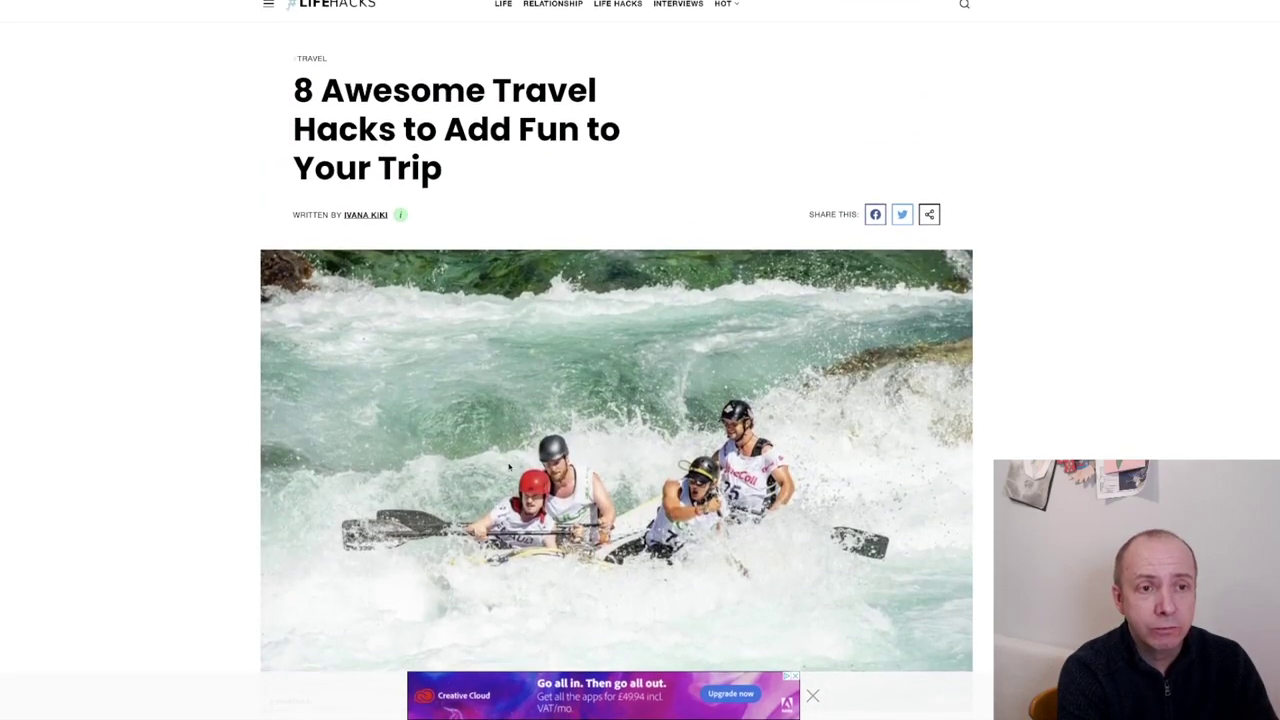
{"action": "key", "text": "alt+Left"}
{"action": "scroll", "coordinate": [465, 230], "scroll_direction": "down", "scroll_amount": 2}
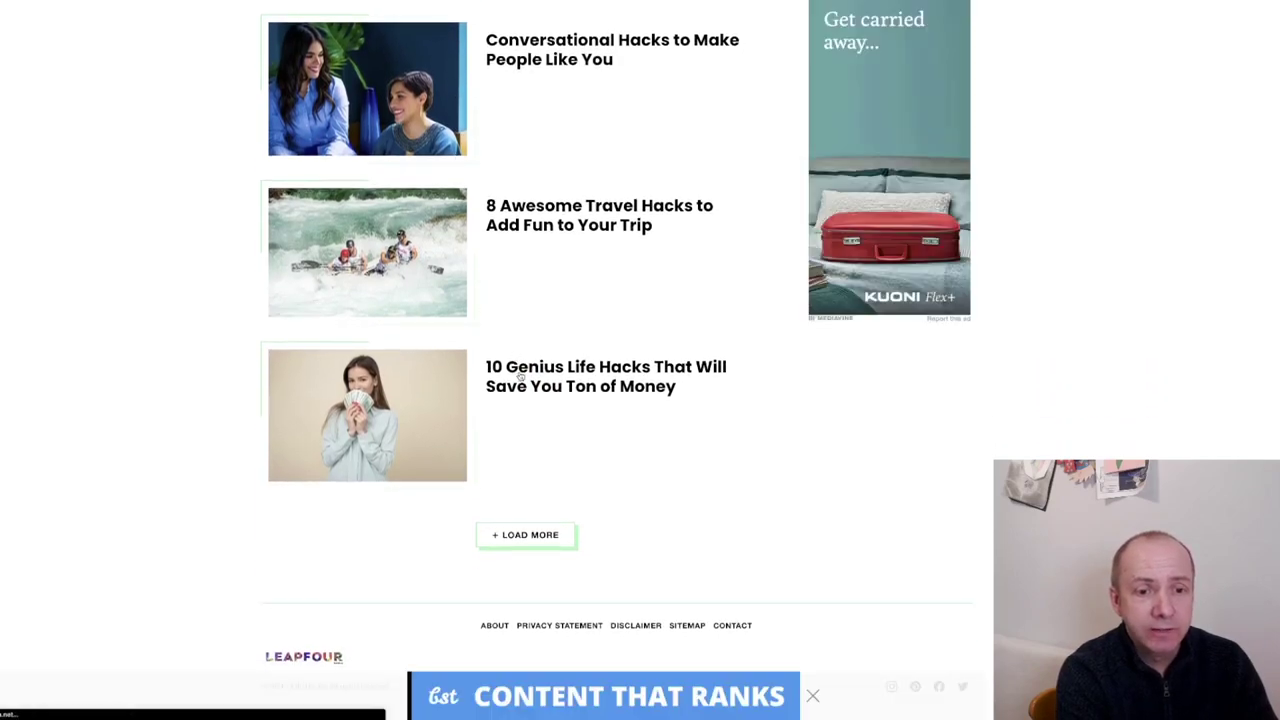
Open '10 Genius Life Hacks That Will Save You Ton of Money' and start reading.
{"action": "left_click", "coordinate": [520, 377]}
{"action": "scroll", "coordinate": [517, 310], "scroll_direction": "down", "scroll_amount": 7}
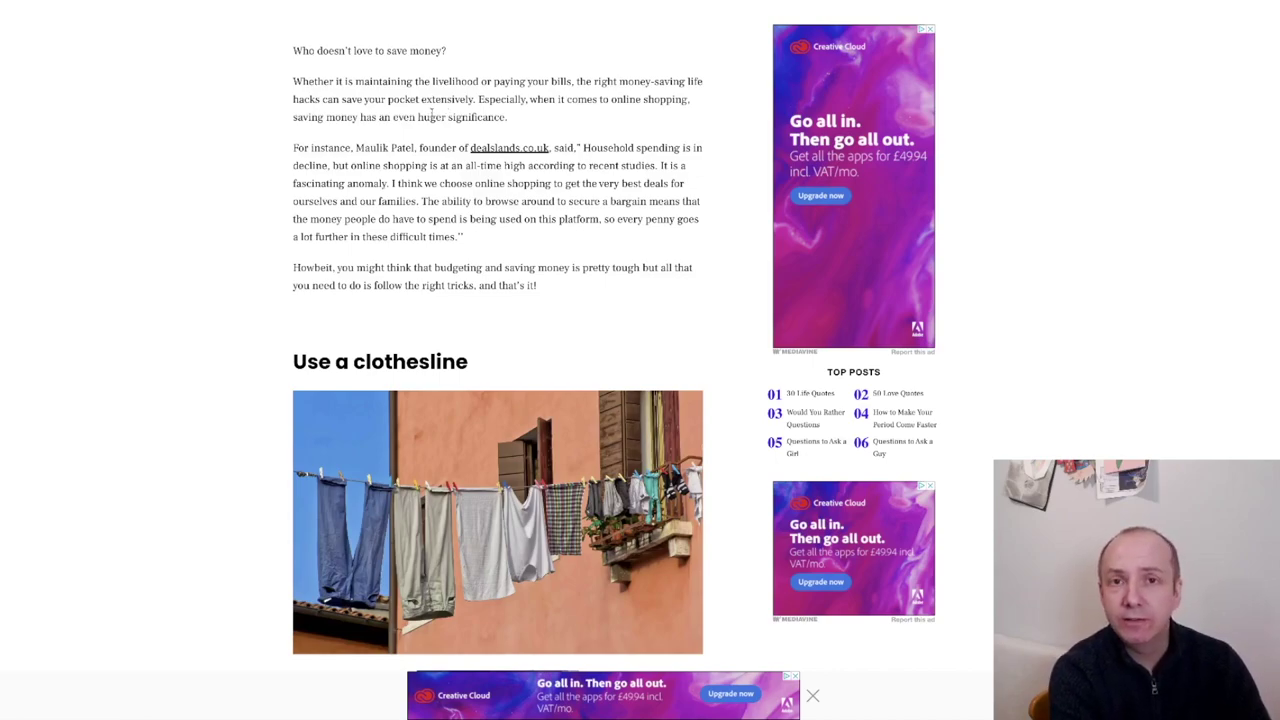
{"action": "scroll", "coordinate": [418, 117], "scroll_direction": "down", "scroll_amount": 3}
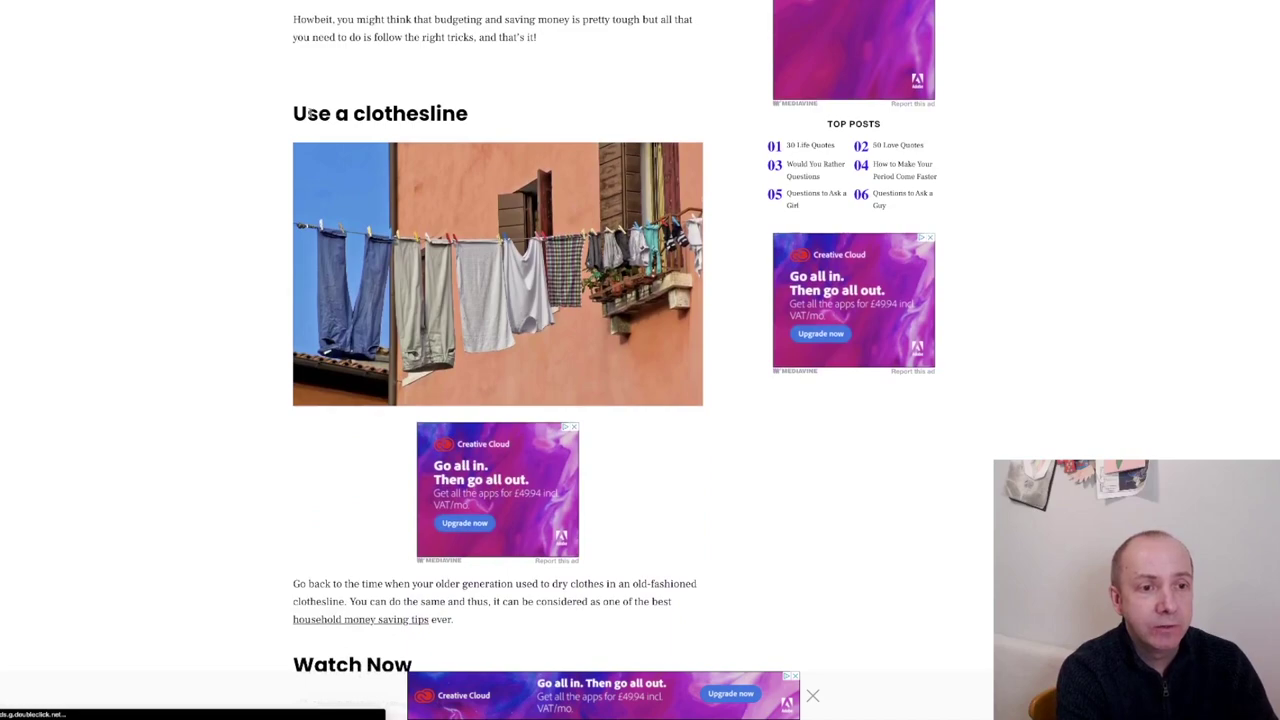
{"action": "scroll", "coordinate": [449, 145], "scroll_direction": "down", "scroll_amount": 9}
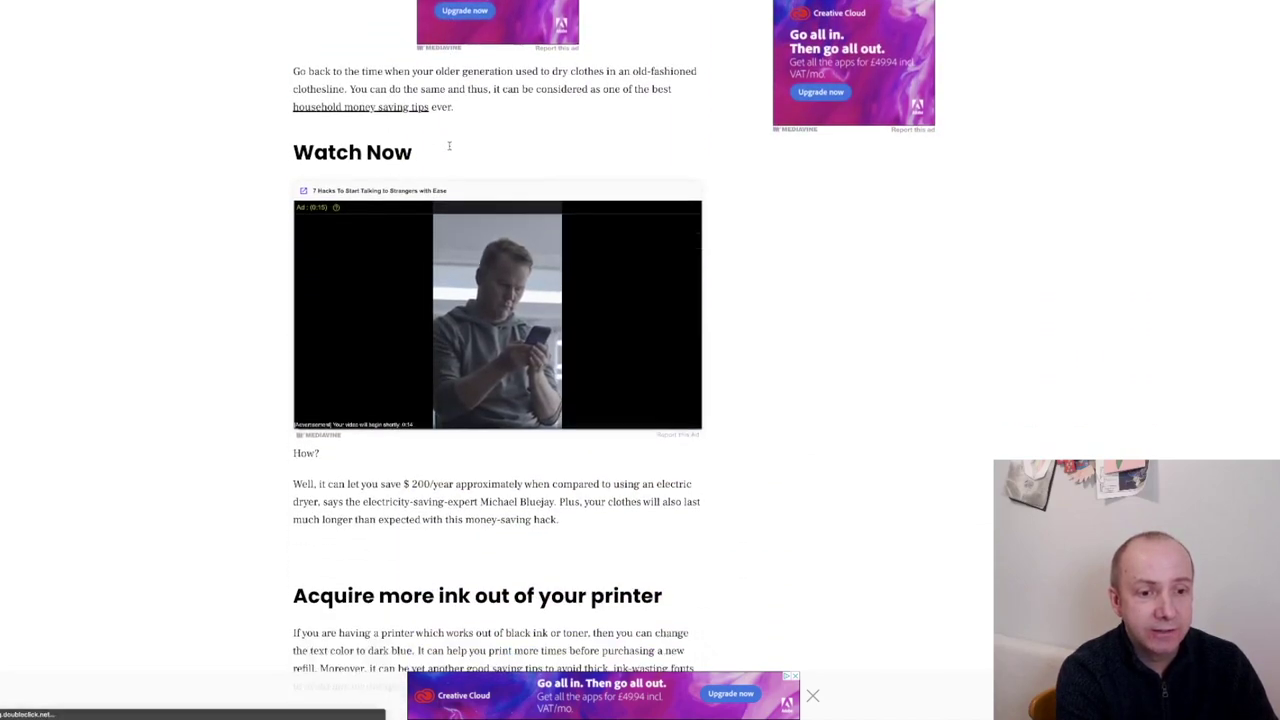
{"action": "scroll", "coordinate": [449, 148], "scroll_direction": "down", "scroll_amount": 2}
{"action": "scroll", "coordinate": [449, 148], "scroll_direction": "down", "scroll_amount": 1}
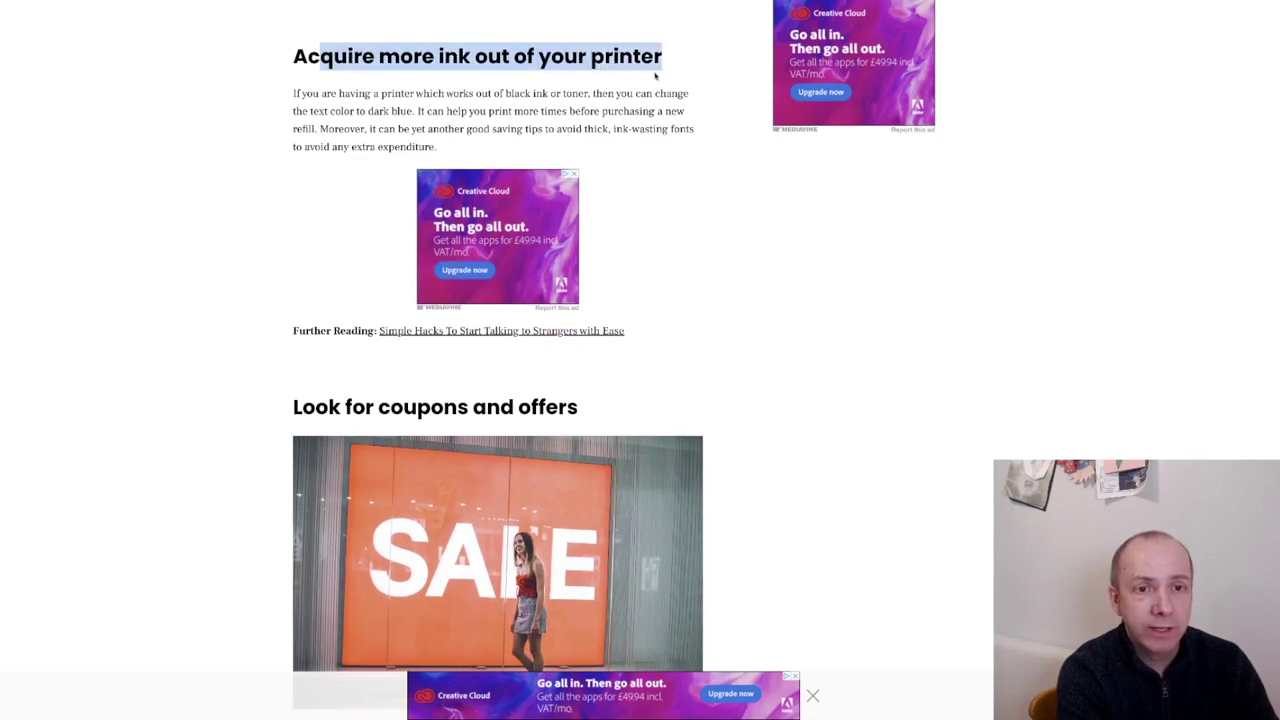
{"action": "scroll", "coordinate": [489, 110], "scroll_direction": "down", "scroll_amount": 7}
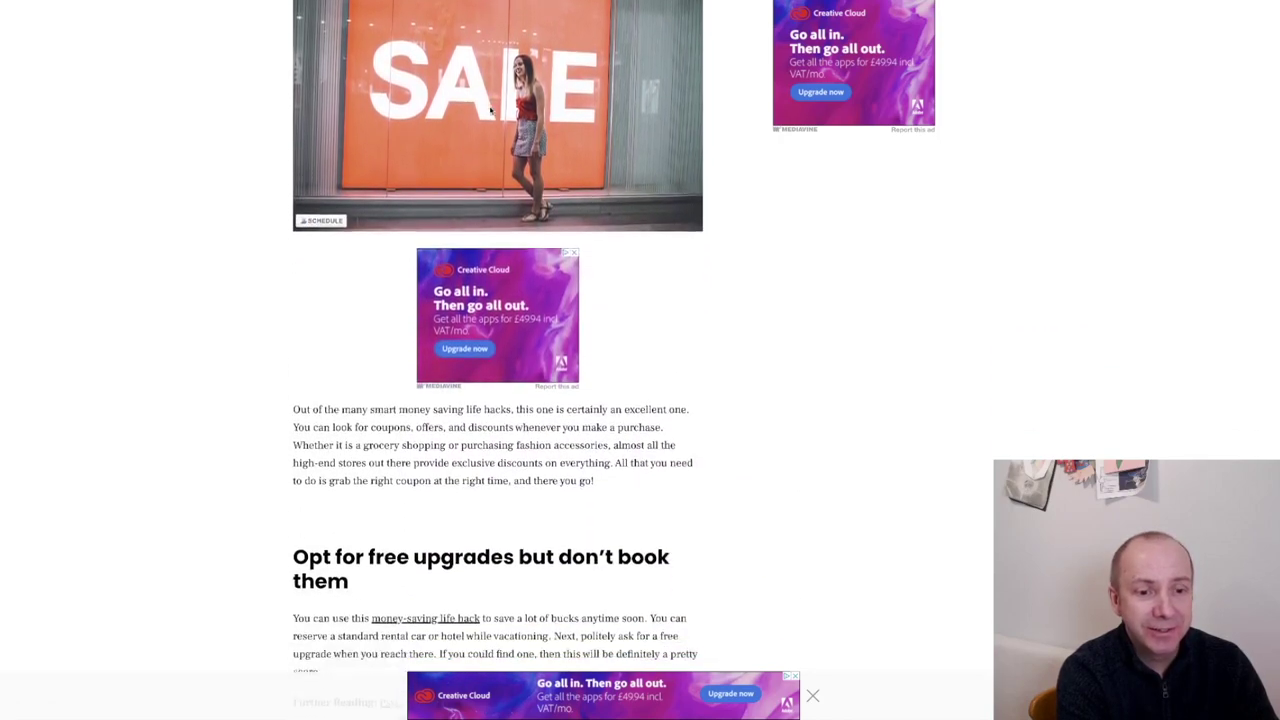
Read the money article through to its ending and 'More from Life Hacks' suggestions.
{"action": "scroll", "coordinate": [490, 110], "scroll_direction": "down", "scroll_amount": 2}
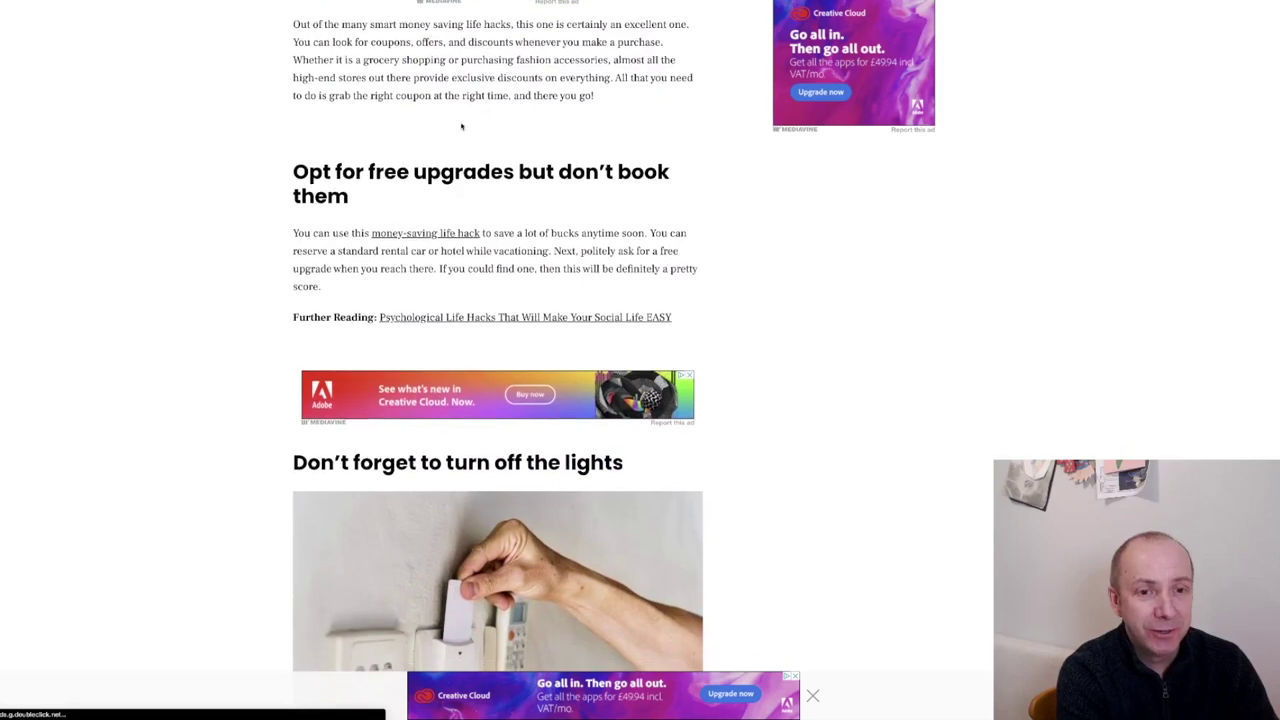
{"action": "scroll", "coordinate": [335, 157], "scroll_direction": "down", "scroll_amount": 2}
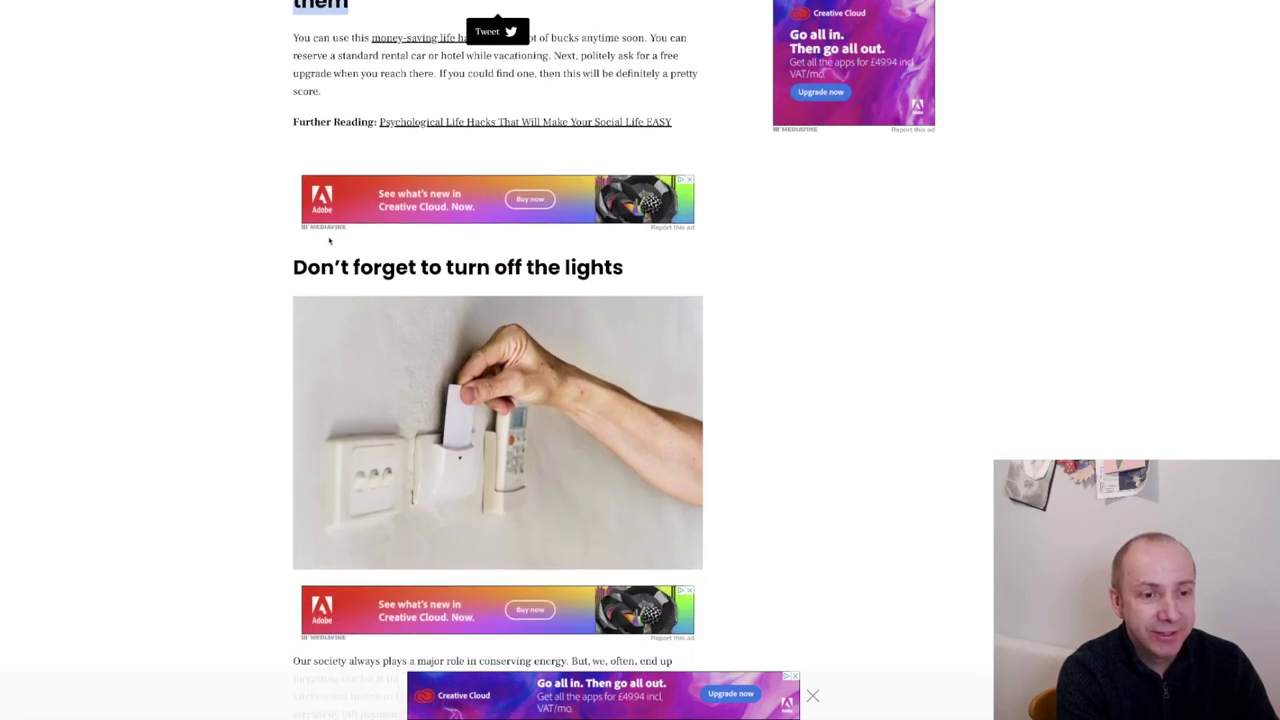
{"action": "scroll", "coordinate": [479, 145], "scroll_direction": "down", "scroll_amount": 3}
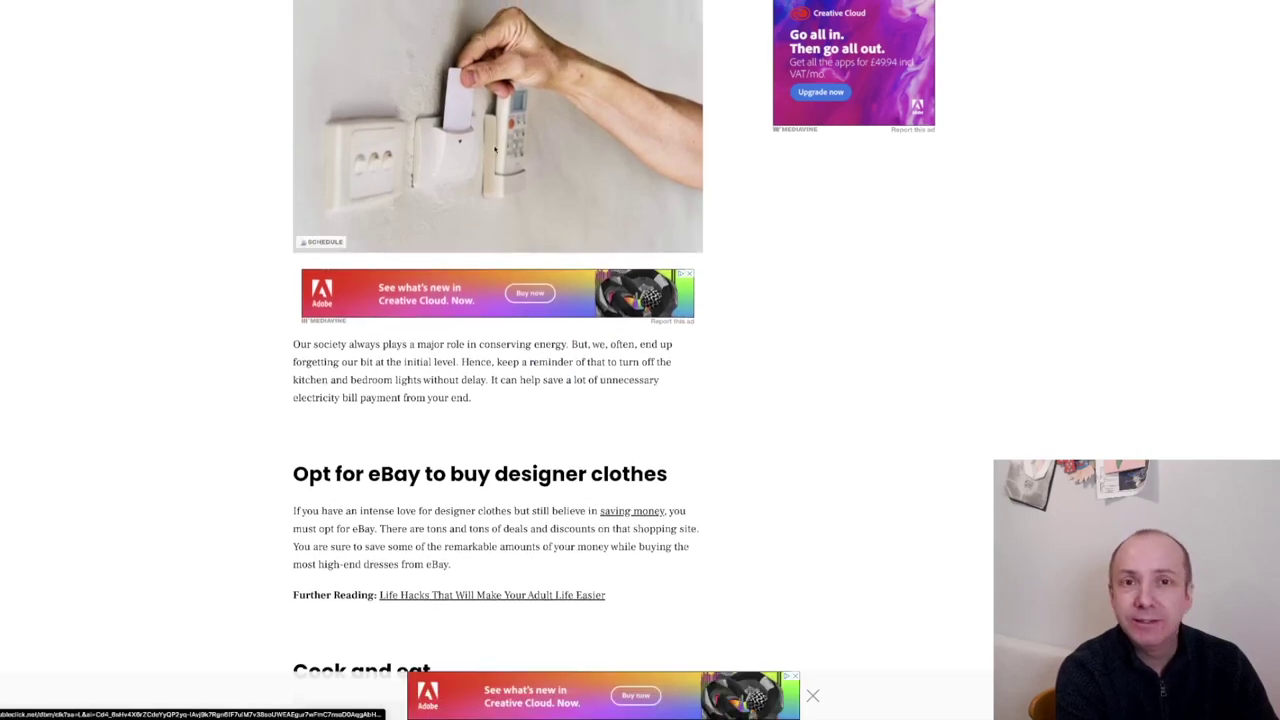
{"action": "scroll", "coordinate": [501, 160], "scroll_direction": "down", "scroll_amount": 5}
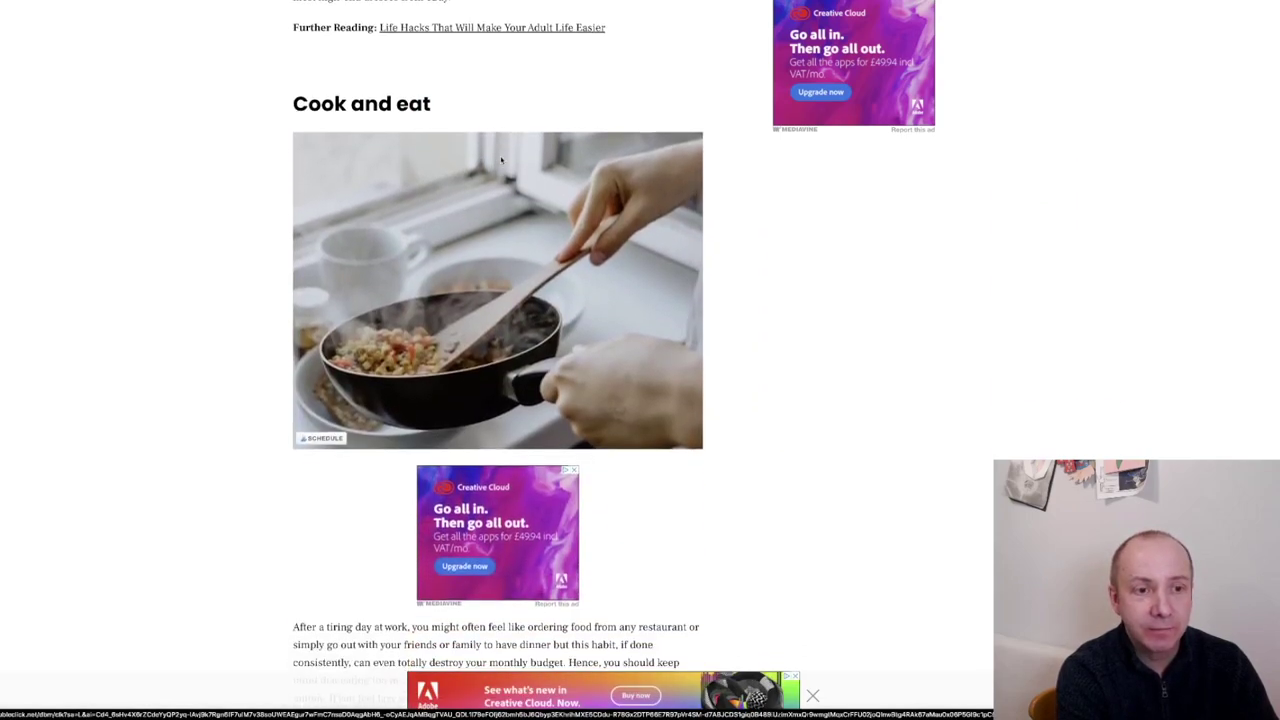
{"action": "scroll", "coordinate": [430, 240], "scroll_direction": "down", "scroll_amount": 1}
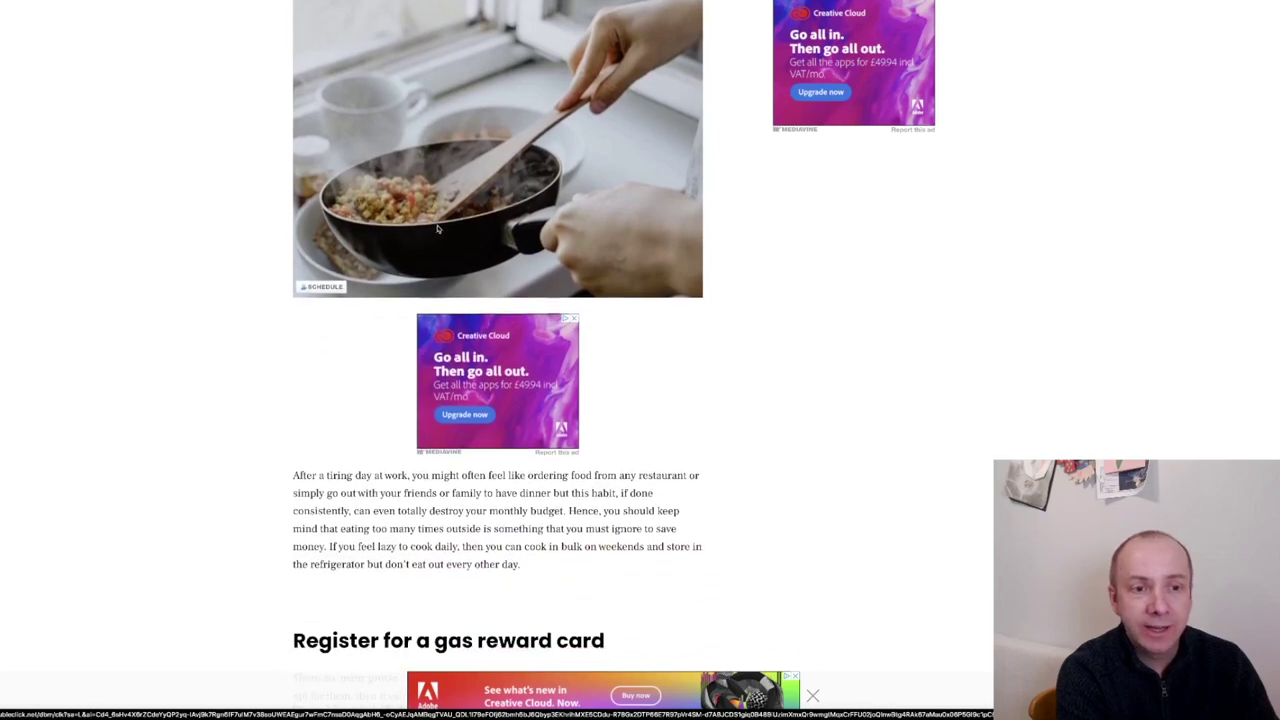
{"action": "scroll", "coordinate": [455, 205], "scroll_direction": "down", "scroll_amount": 5}
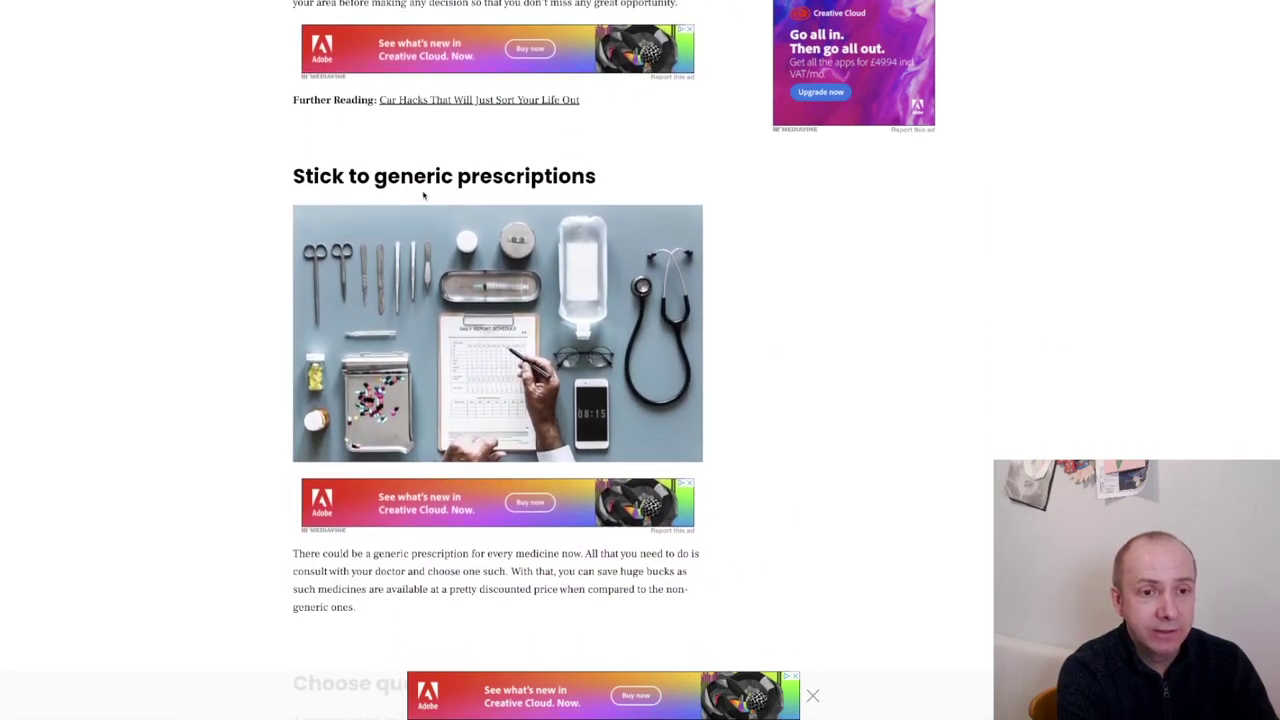
{"action": "scroll", "coordinate": [500, 197], "scroll_direction": "down", "scroll_amount": 6}
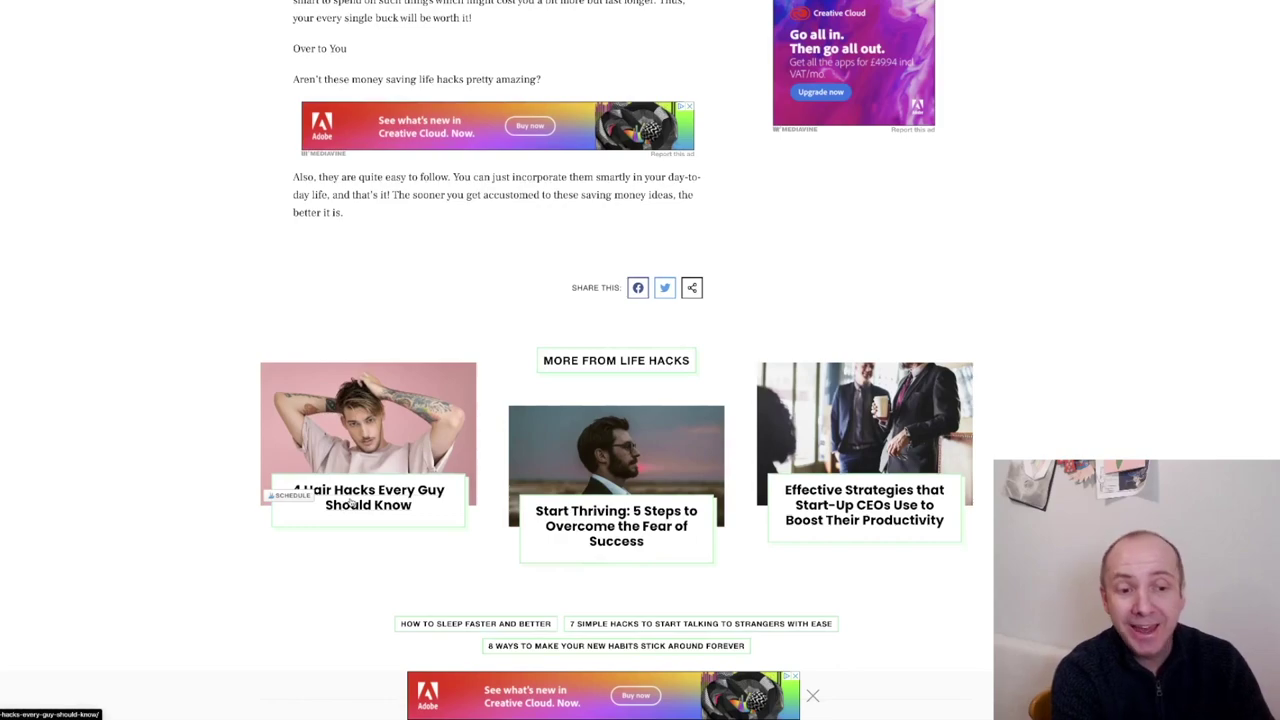
Open '4 Hair Hacks Every Guy Should Know' and scroll through it.
{"action": "left_click", "coordinate": [361, 500]}
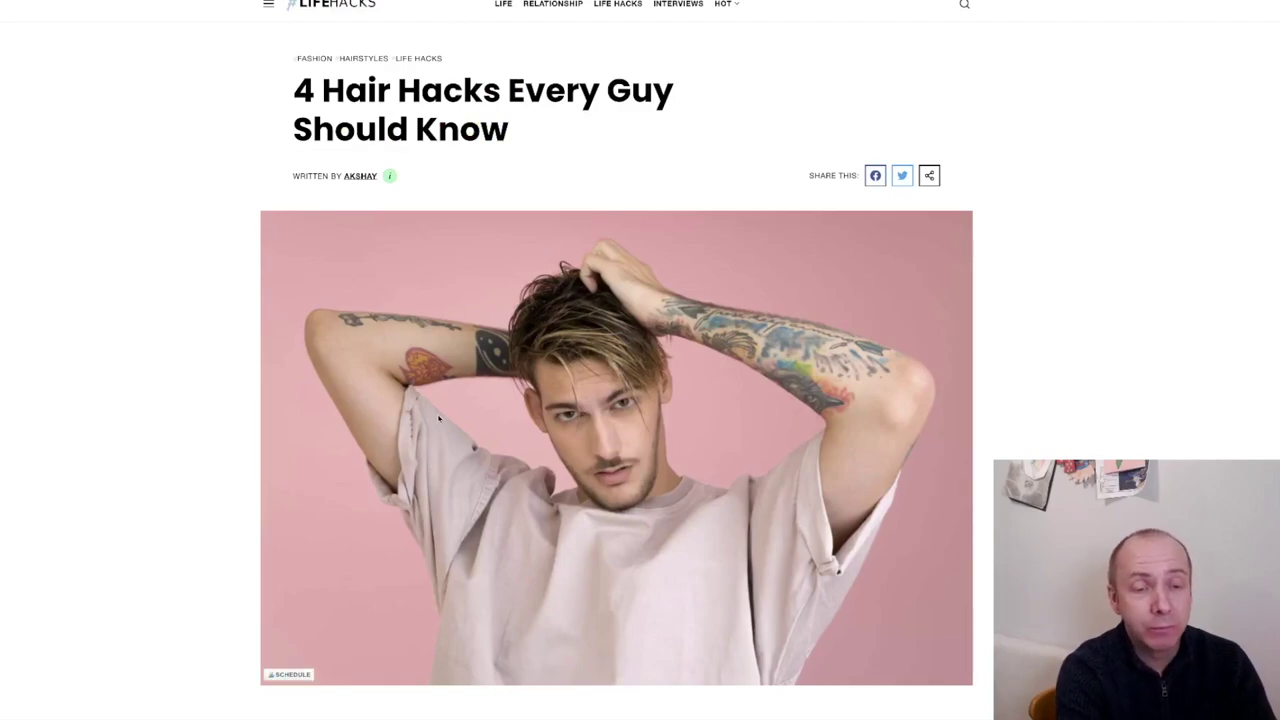
{"action": "scroll", "coordinate": [438, 418], "scroll_direction": "down", "scroll_amount": 1}
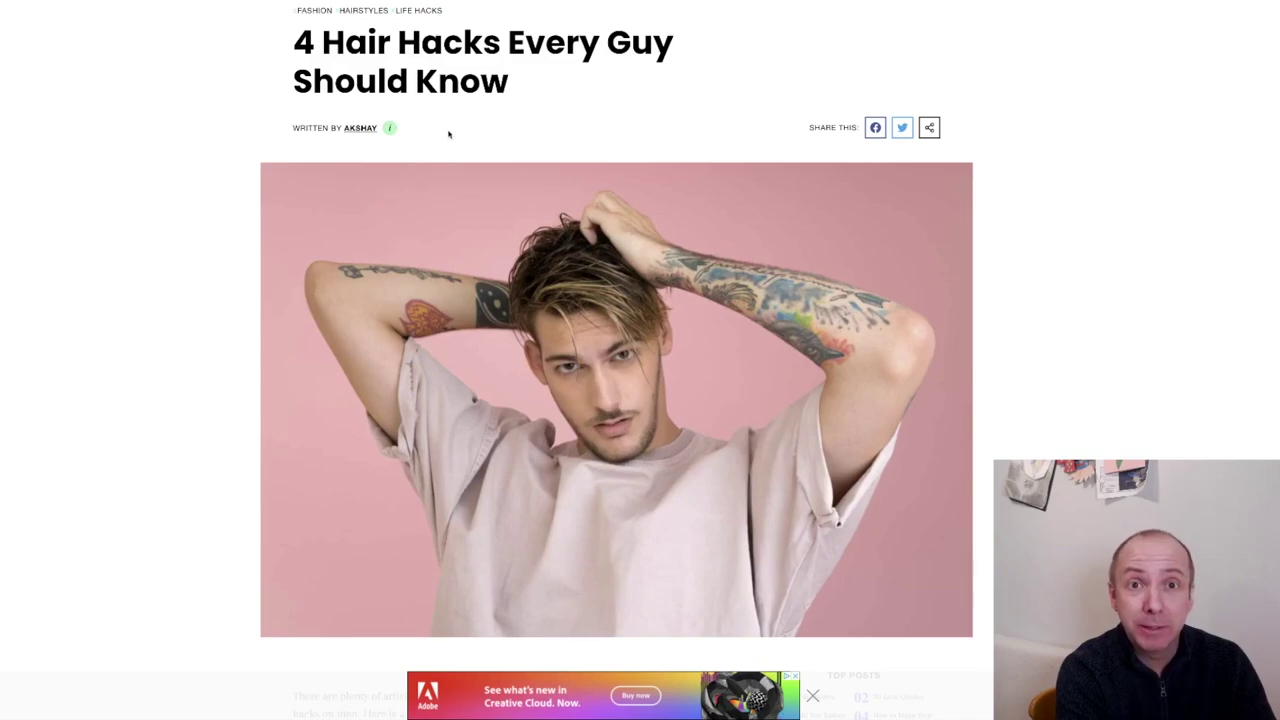
{"action": "scroll", "coordinate": [423, 141], "scroll_direction": "down", "scroll_amount": 4}
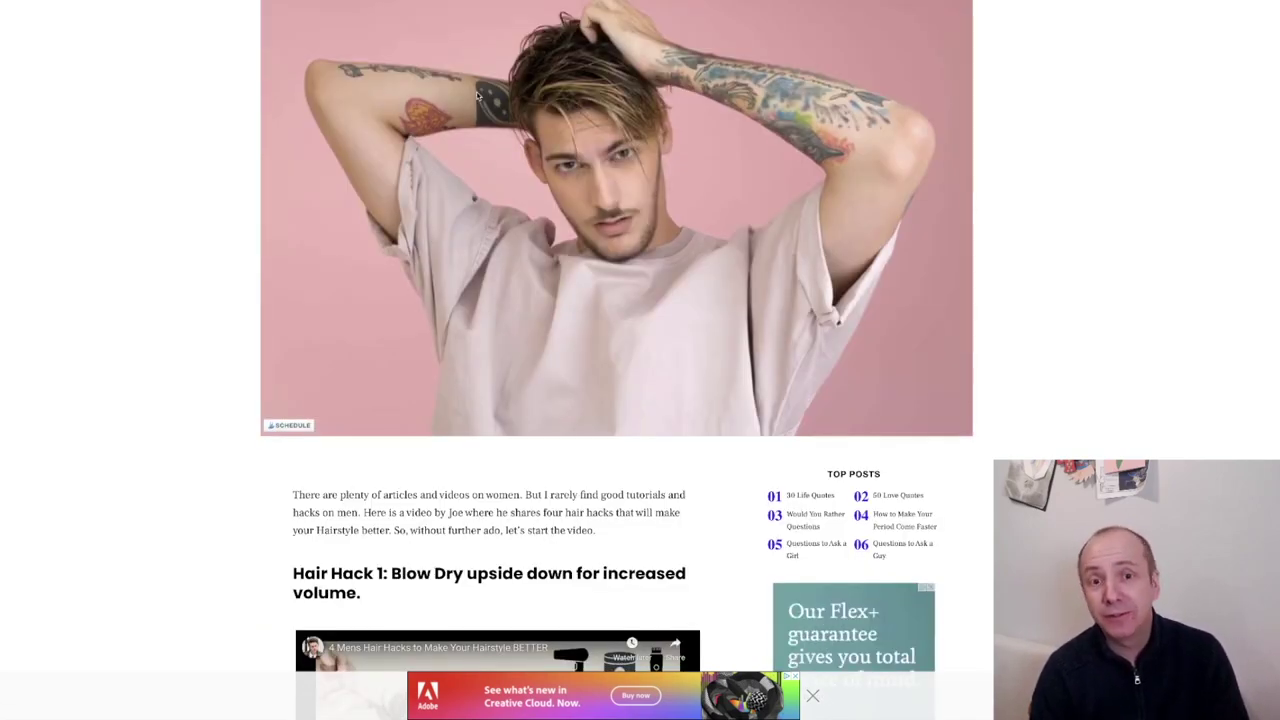
{"action": "scroll", "coordinate": [457, 104], "scroll_direction": "down", "scroll_amount": 15}
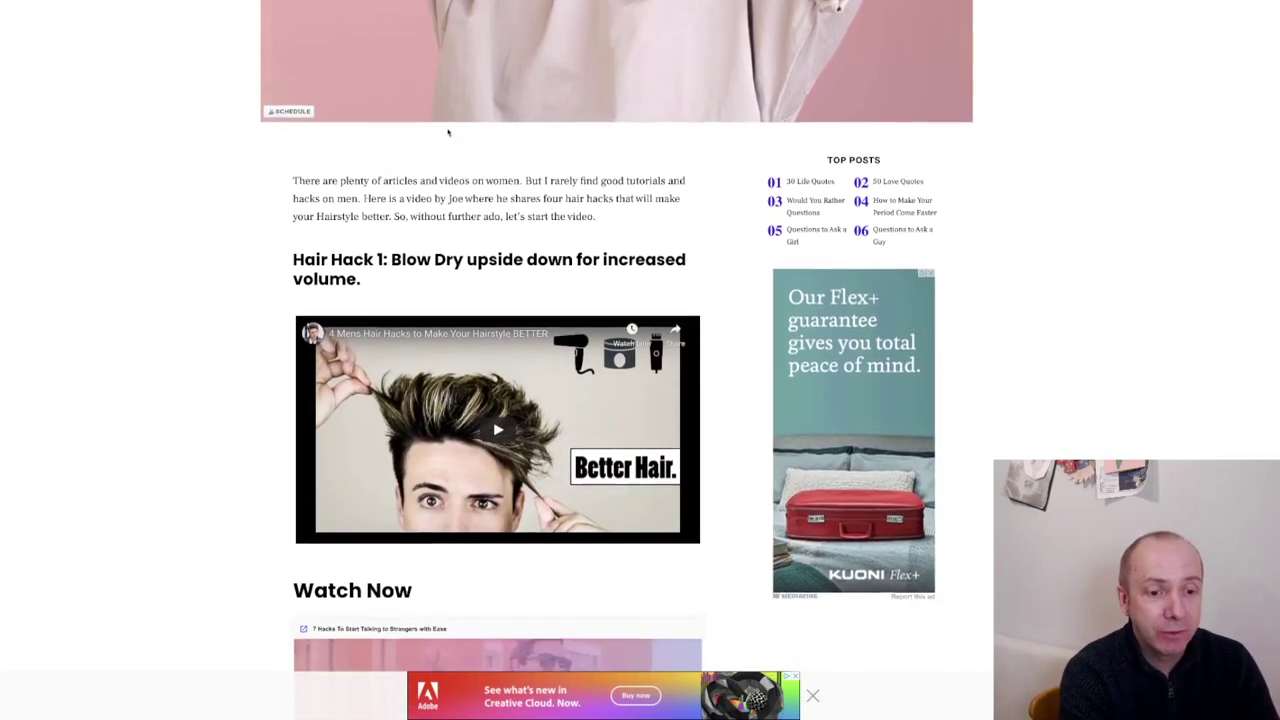
{"action": "scroll", "coordinate": [448, 132], "scroll_direction": "down", "scroll_amount": 3}
{"action": "scroll", "coordinate": [448, 132], "scroll_direction": "up", "scroll_amount": 6}
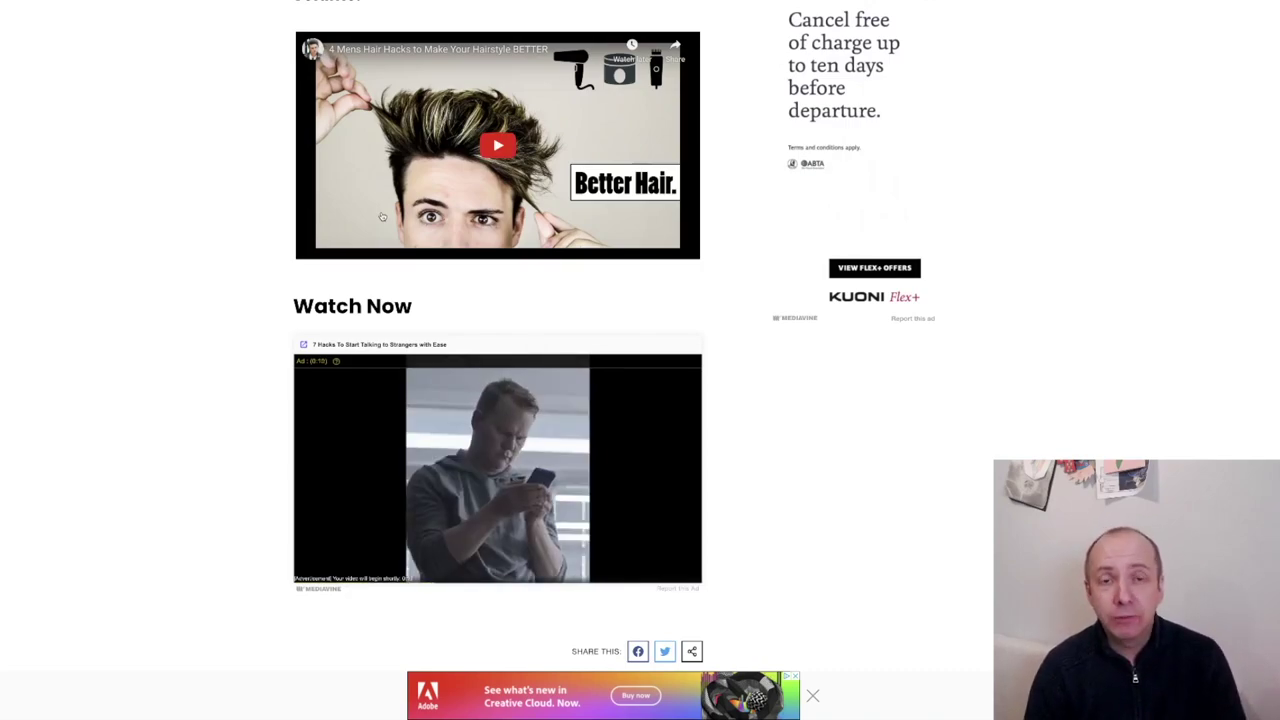
{"action": "scroll", "coordinate": [382, 216], "scroll_direction": "down", "scroll_amount": 10}
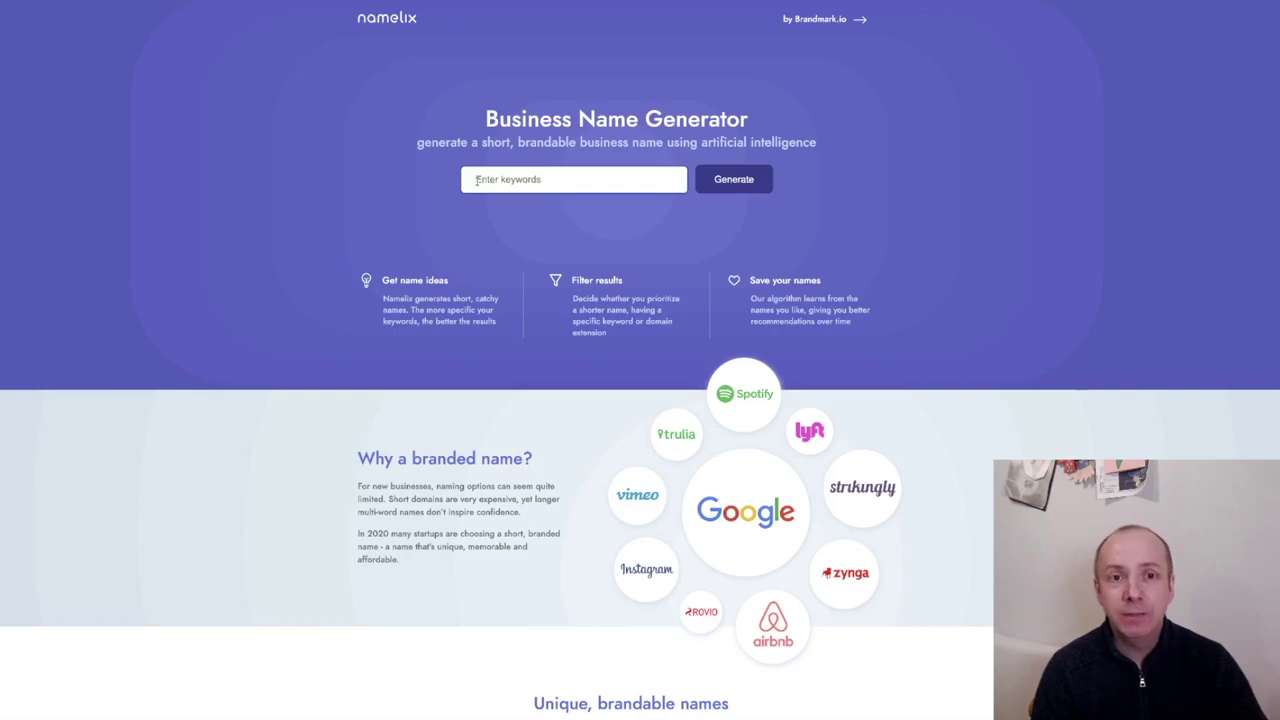
Enter the keyword 'hacks' in Namelix and start generating names.
{"action": "left_click", "coordinate": [477, 180]}
{"action": "type", "text": "hacks"}
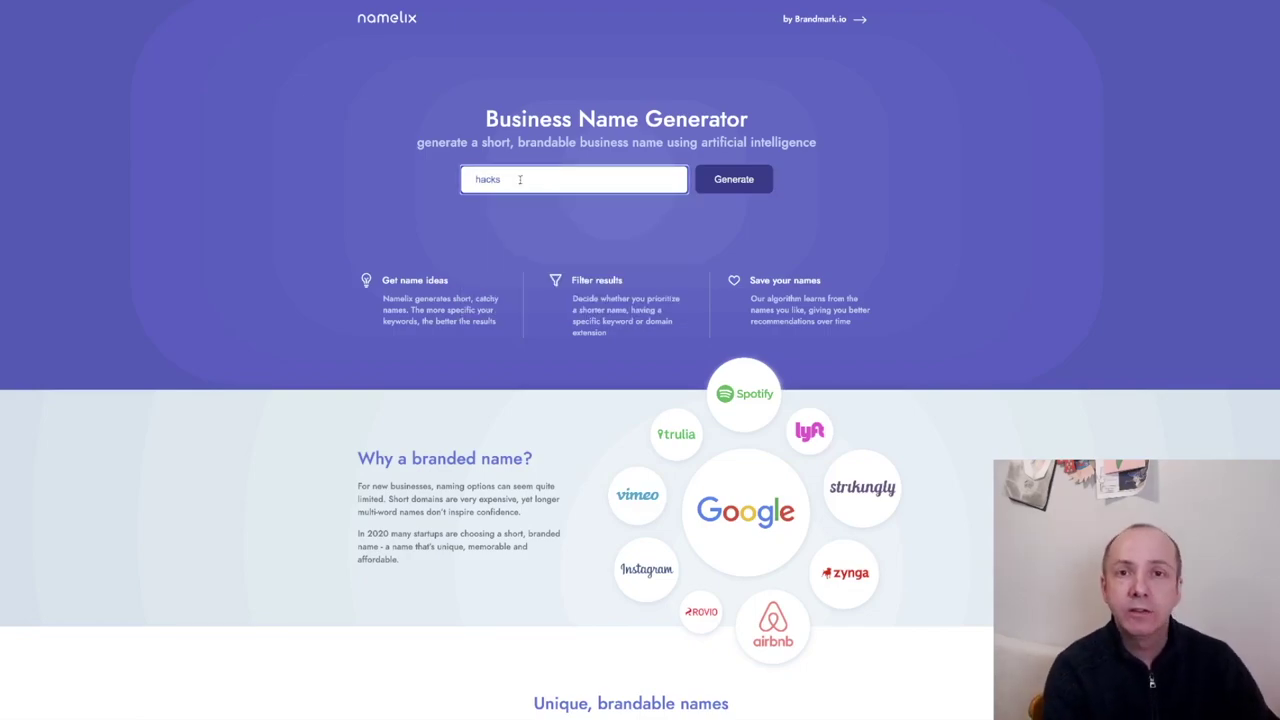
{"action": "left_click", "coordinate": [733, 180]}
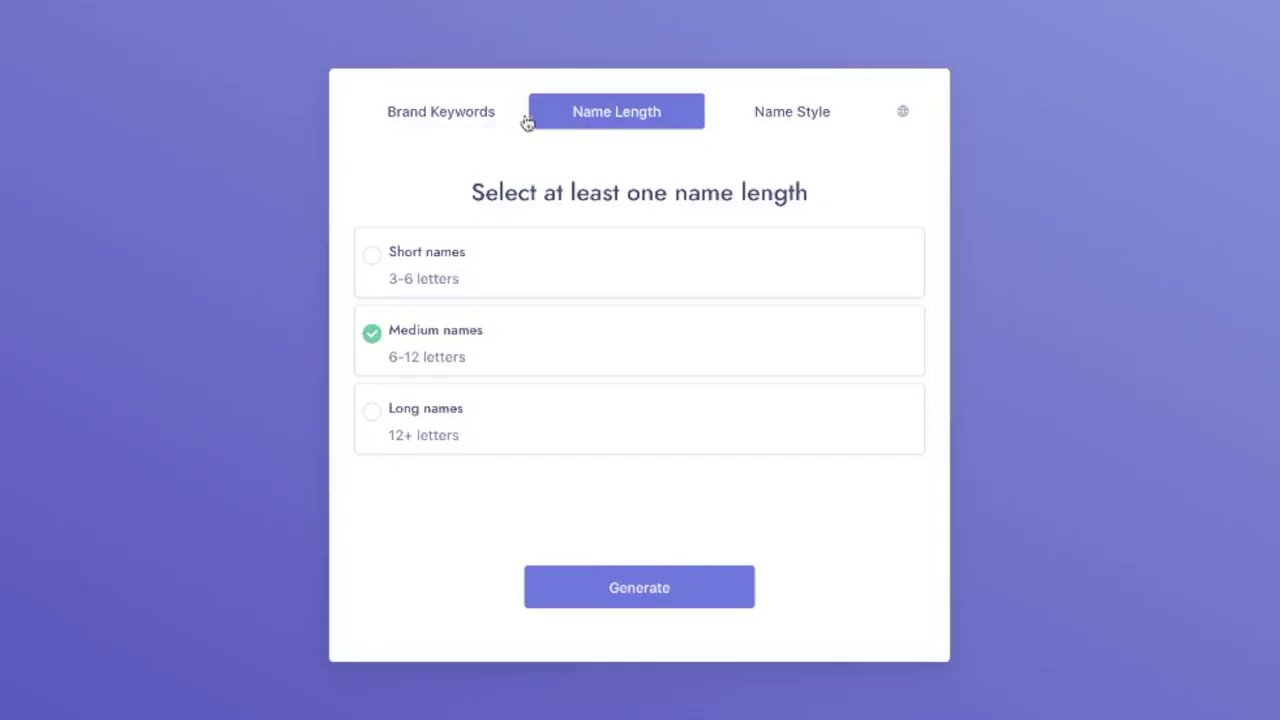
Deselect medium-length names, choose the Rhyming words style, and generate the ideas.
{"action": "left_click", "coordinate": [473, 115]}
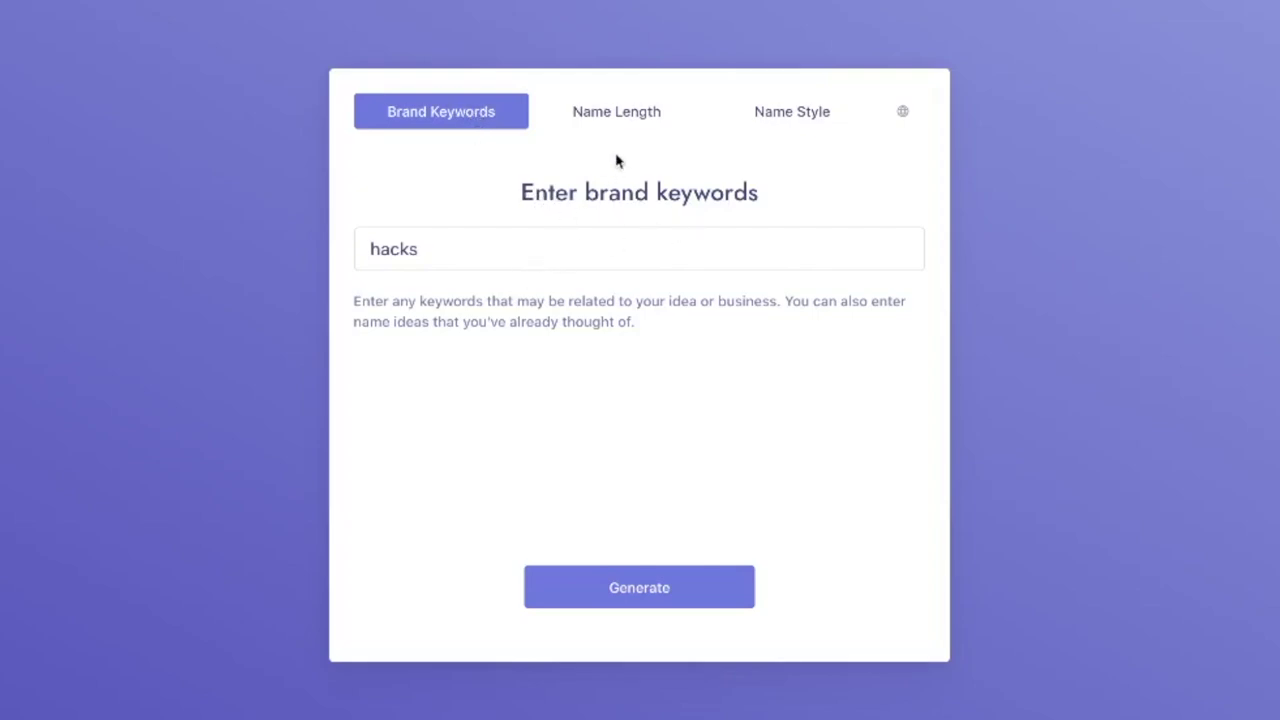
{"action": "left_click", "coordinate": [623, 121]}
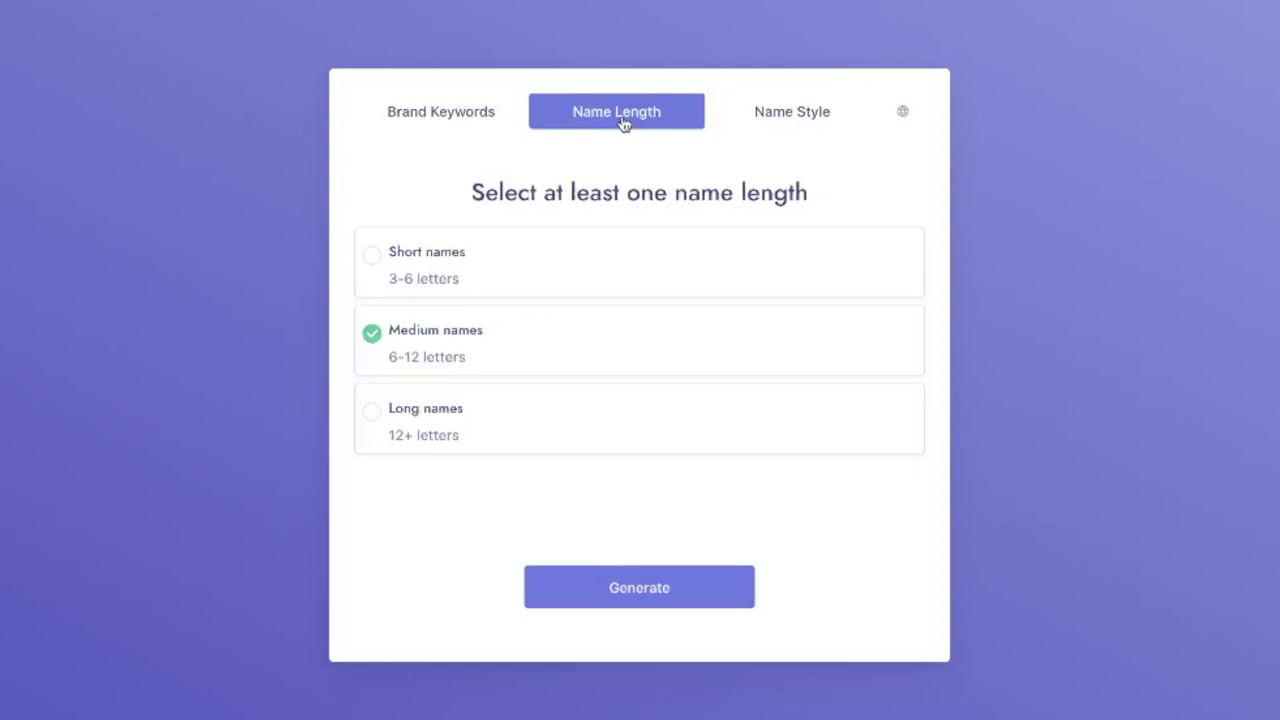
{"action": "left_click", "coordinate": [433, 336]}
{"action": "left_click", "coordinate": [796, 114]}
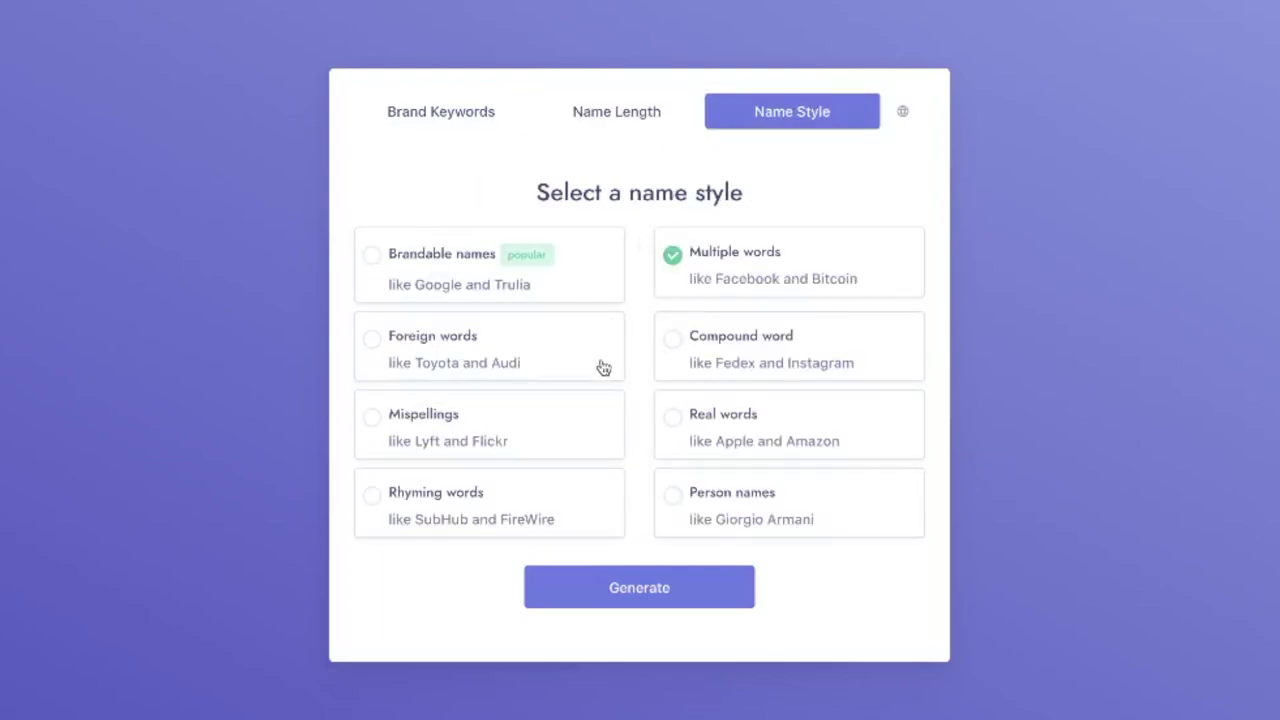
{"action": "left_click", "coordinate": [705, 432]}
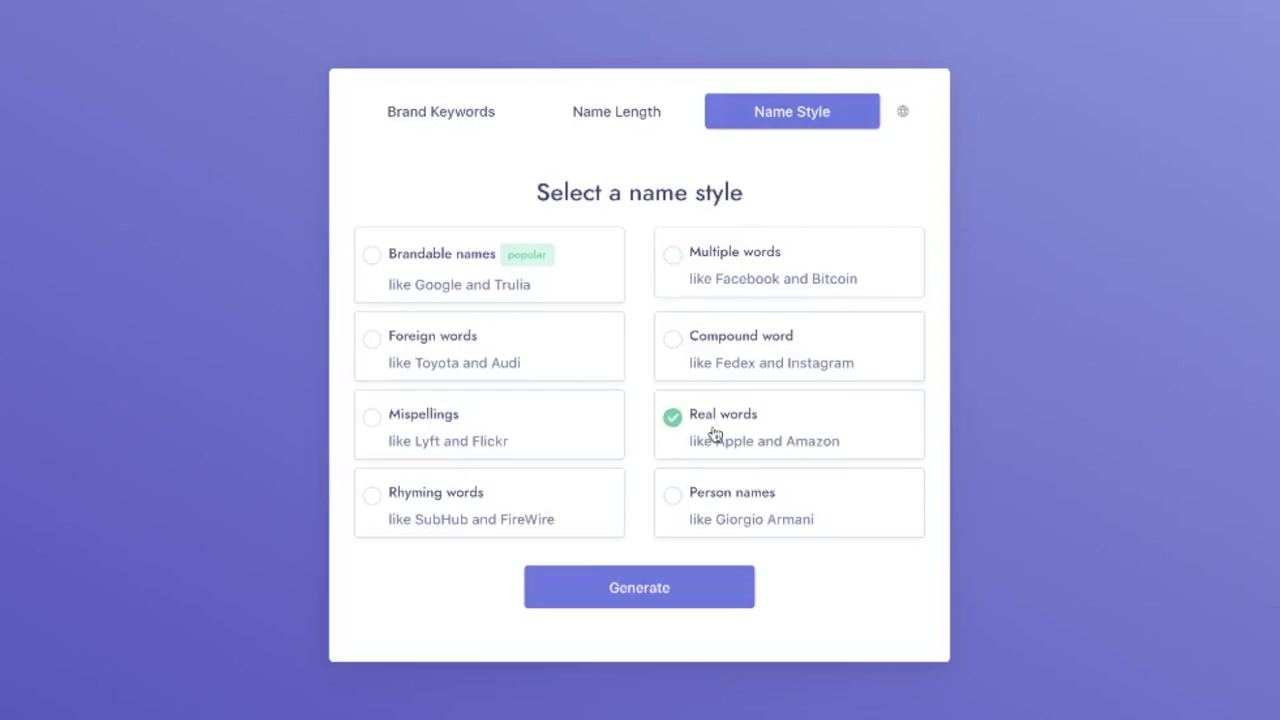
{"action": "left_click", "coordinate": [510, 521]}
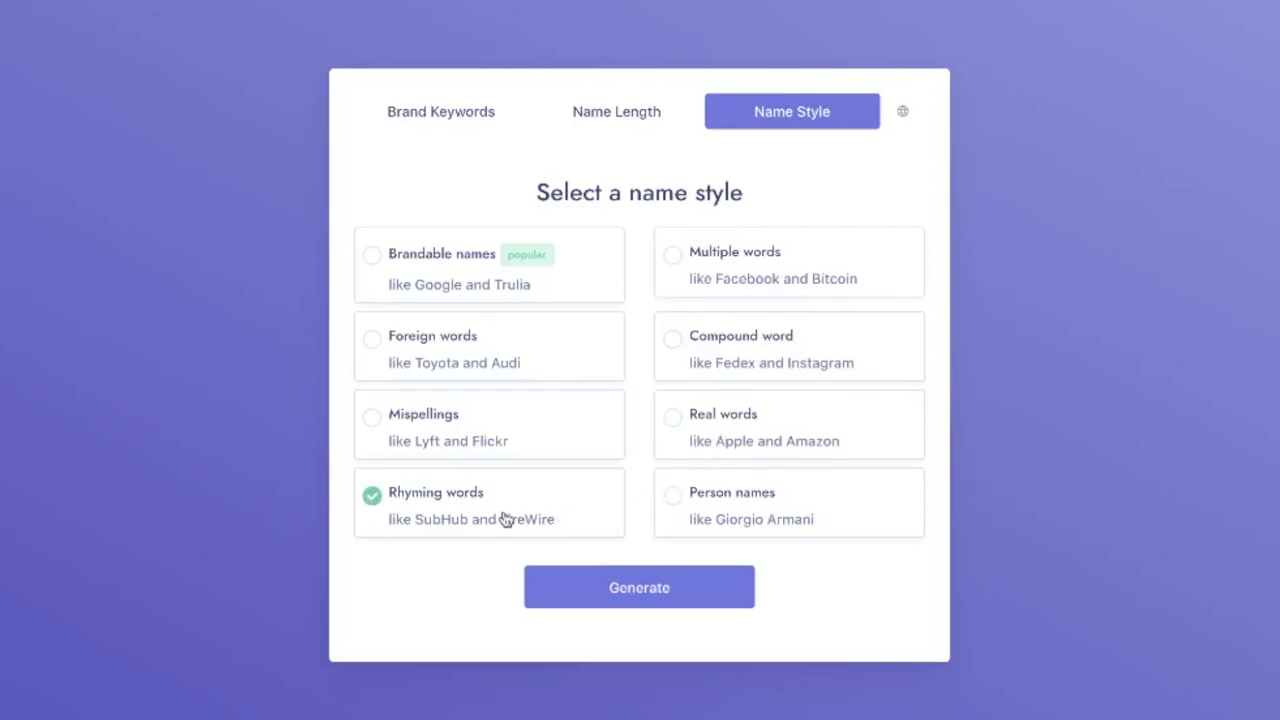
{"action": "left_click", "coordinate": [447, 114]}
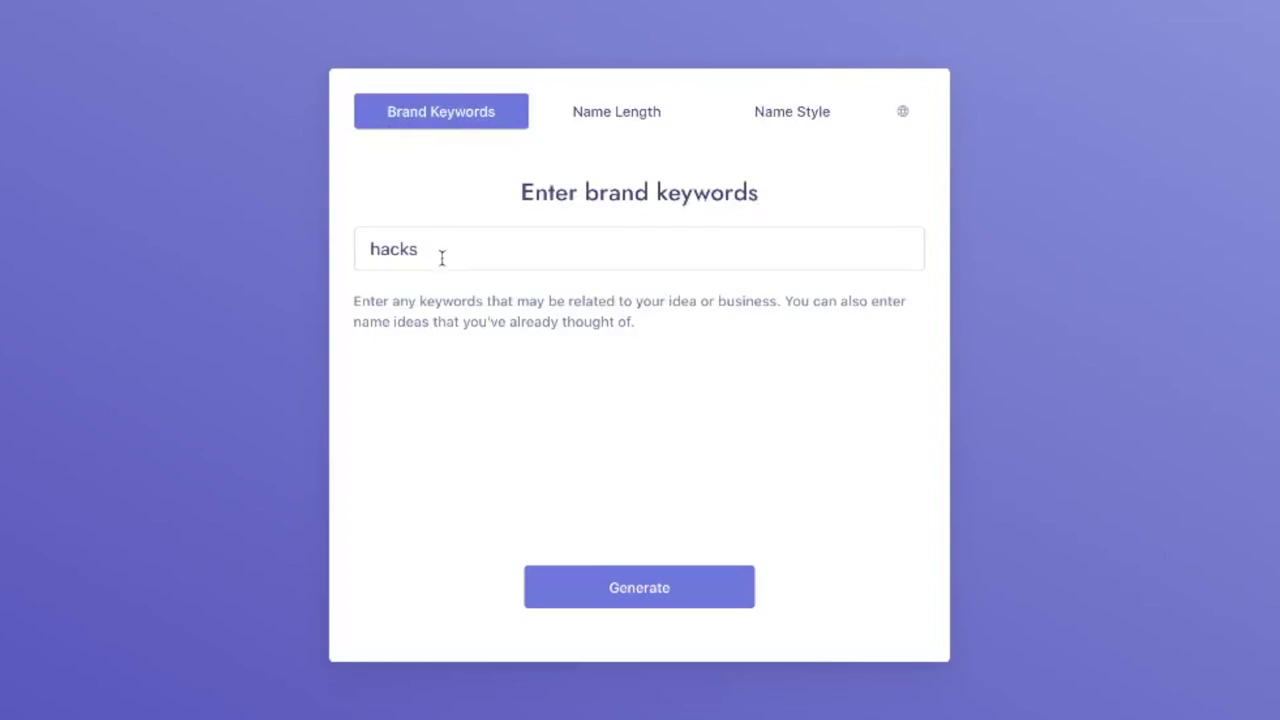
{"action": "left_click", "coordinate": [566, 600]}
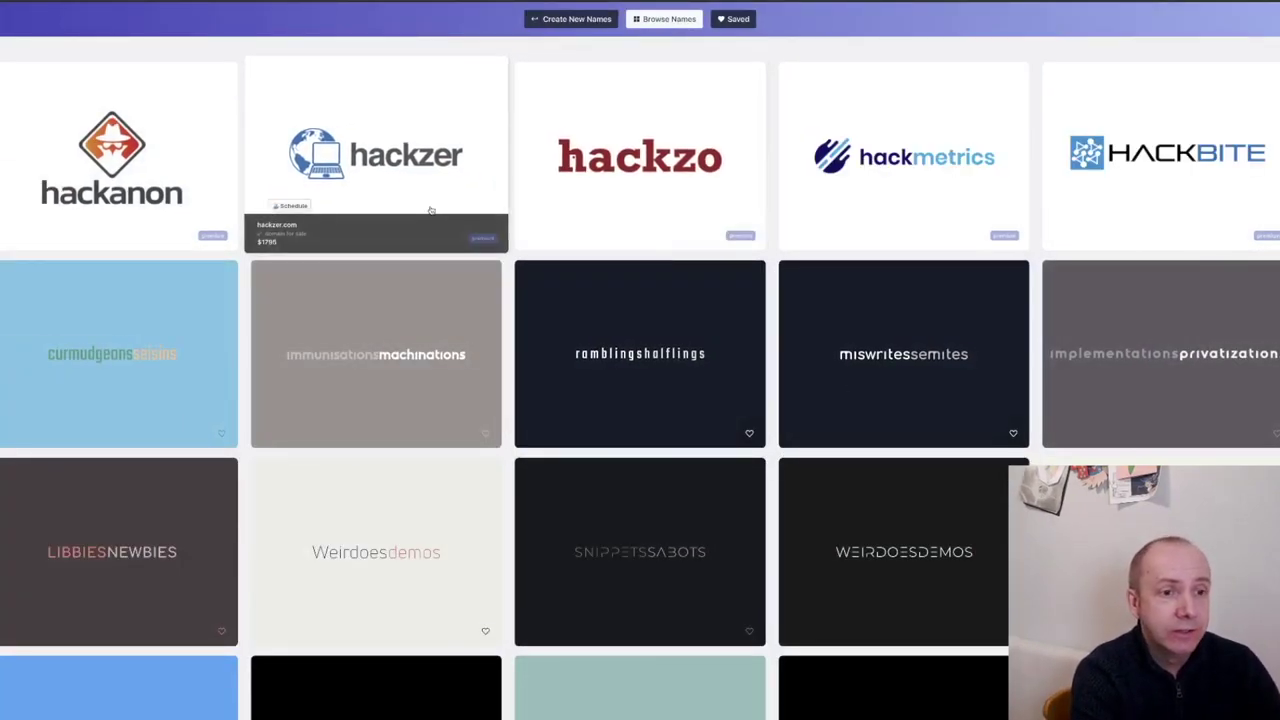
Browse the hack name ideas such as HackTap, HackByte and gohacks, then open a new tab.
{"action": "scroll", "coordinate": [431, 211], "scroll_direction": "down", "scroll_amount": 1}
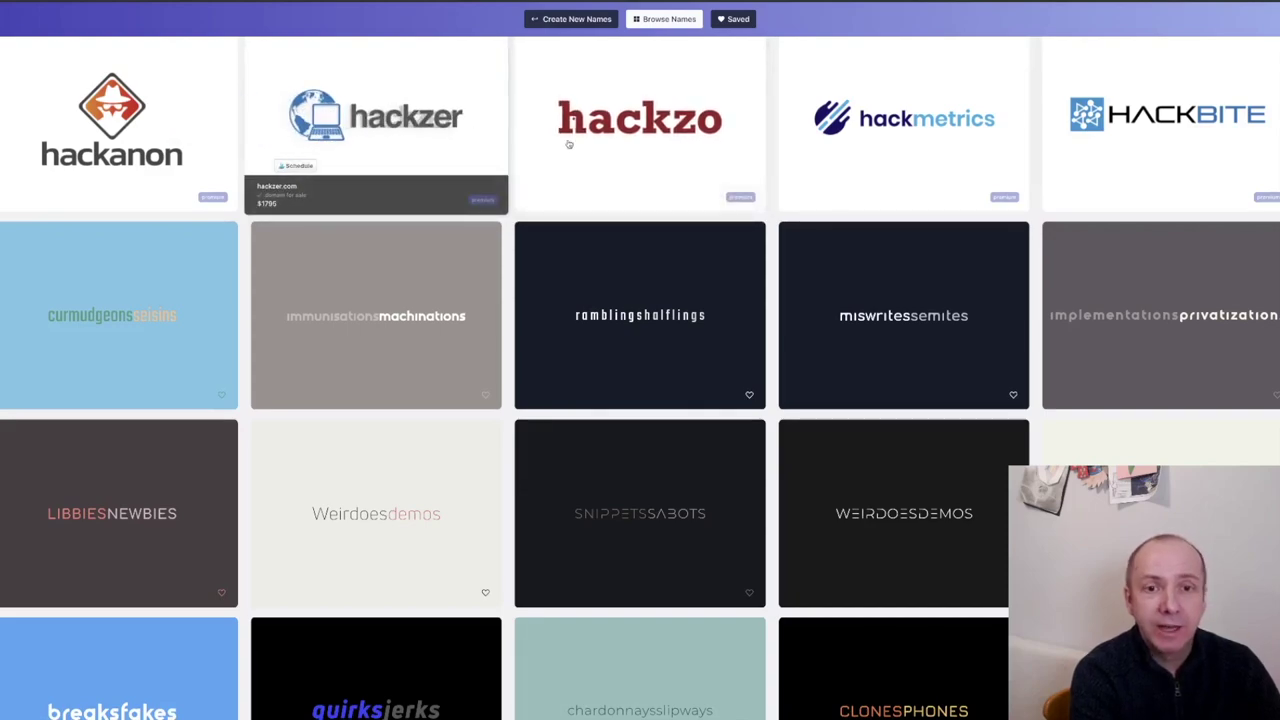
{"action": "scroll", "coordinate": [630, 156], "scroll_direction": "down", "scroll_amount": 1}
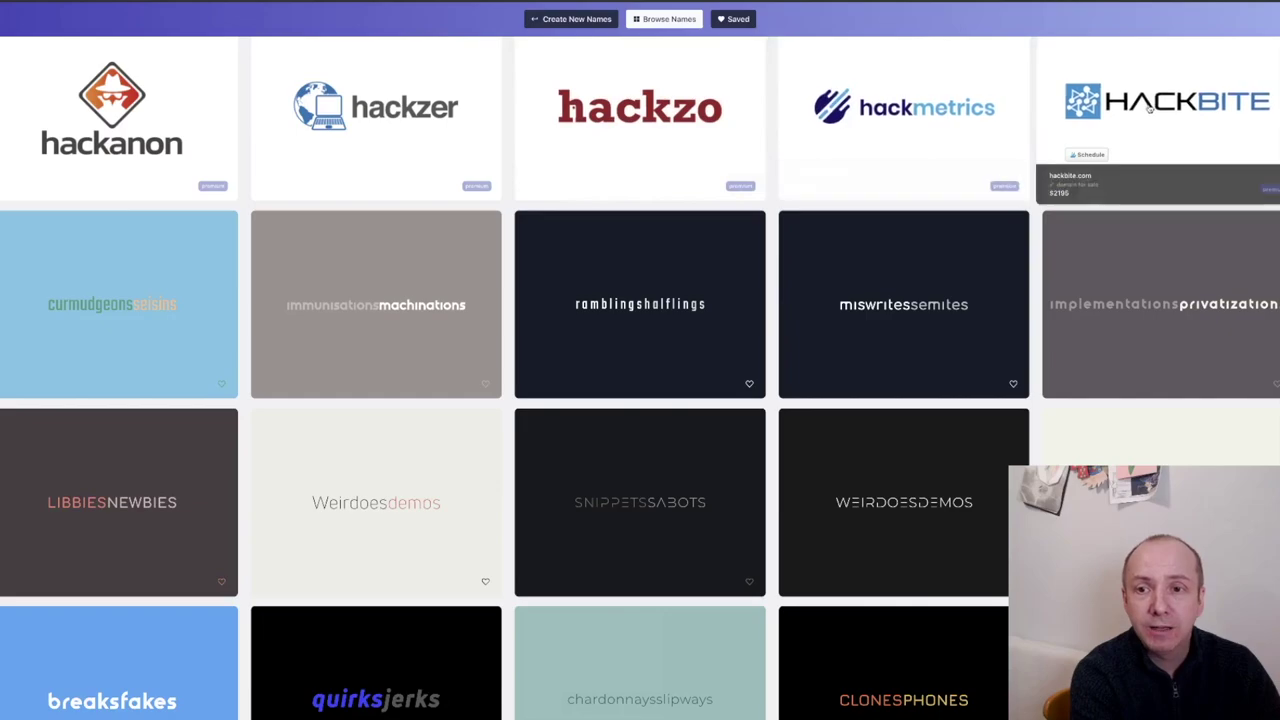
{"action": "scroll", "coordinate": [688, 228], "scroll_direction": "down", "scroll_amount": 3}
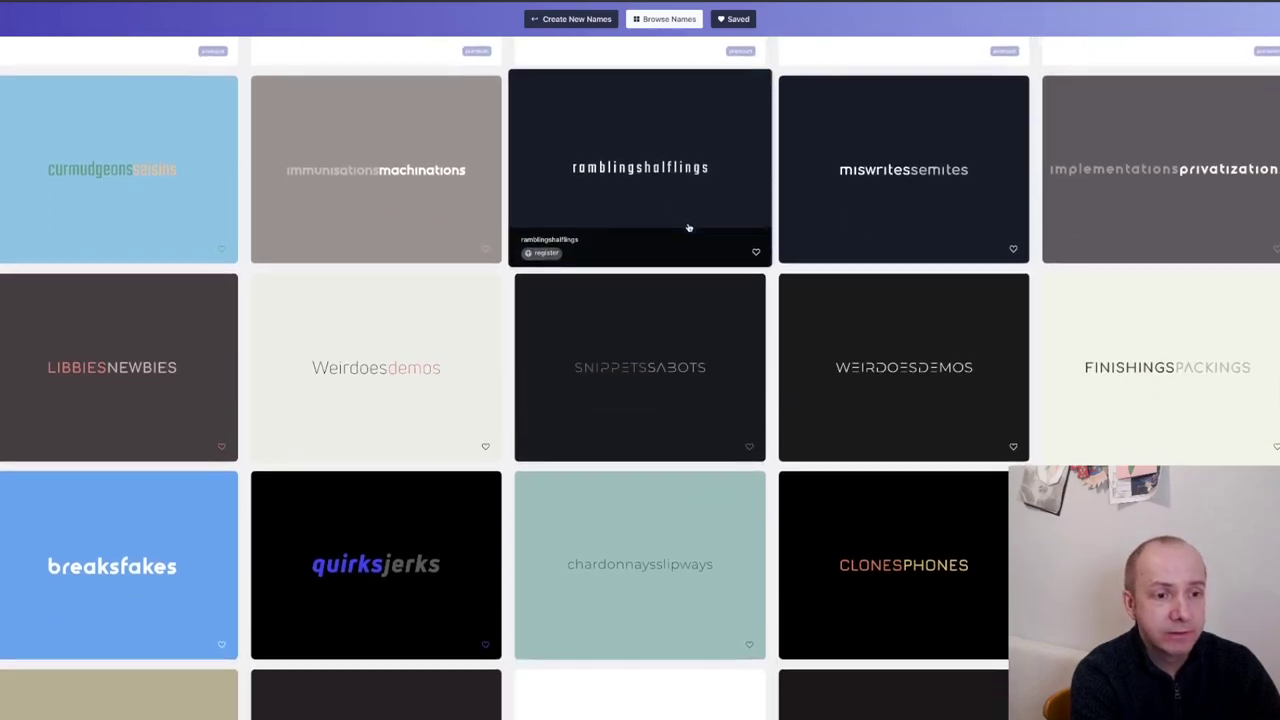
{"action": "scroll", "coordinate": [688, 228], "scroll_direction": "down", "scroll_amount": 2}
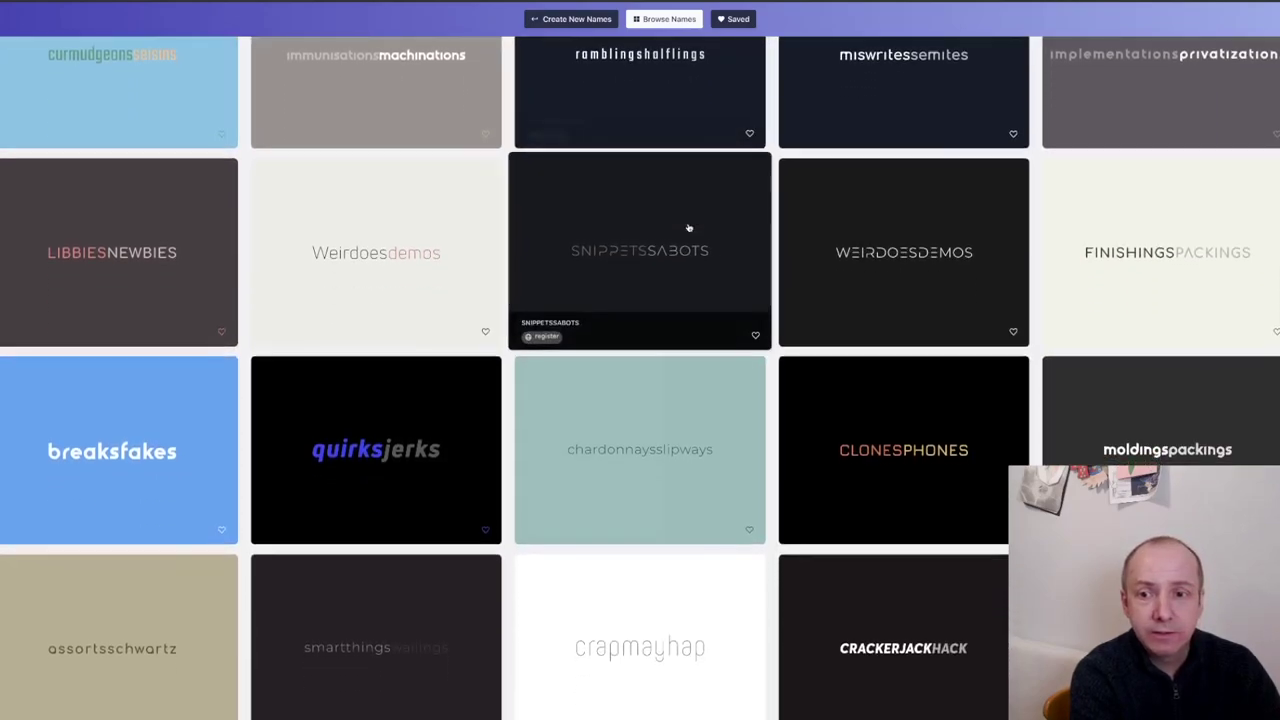
{"action": "scroll", "coordinate": [688, 228], "scroll_direction": "down", "scroll_amount": 3}
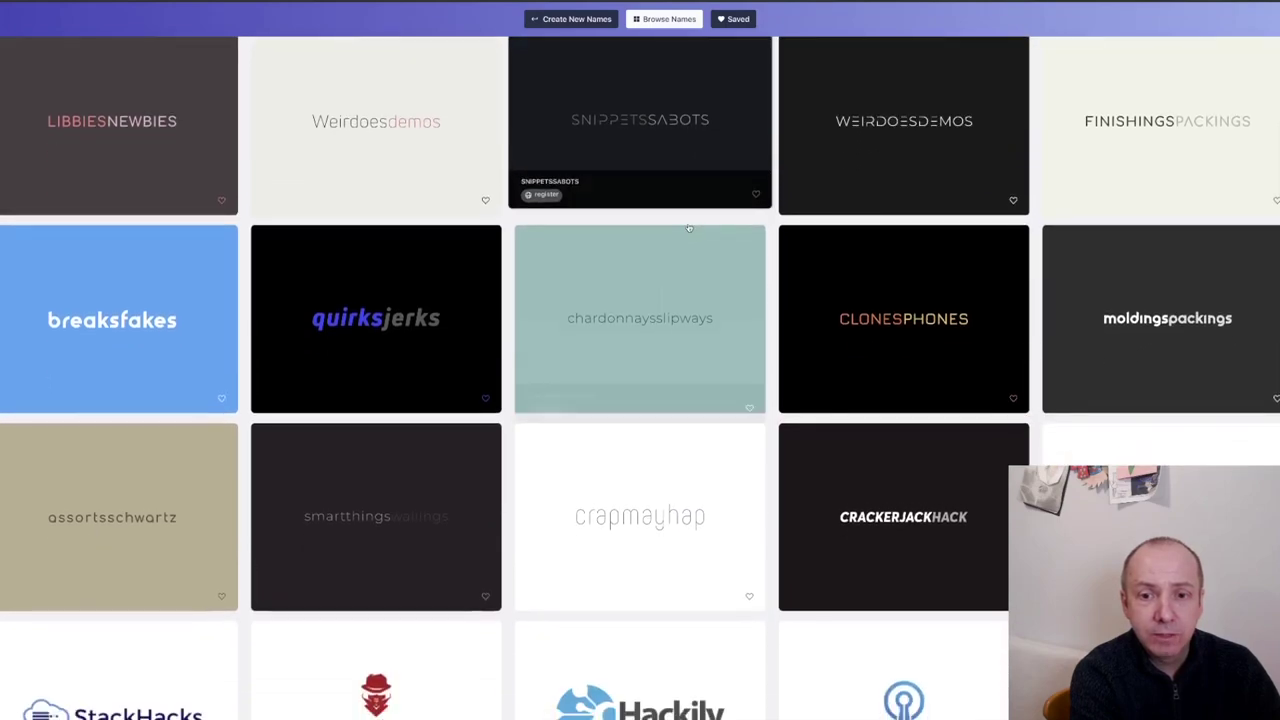
{"action": "scroll", "coordinate": [689, 228], "scroll_direction": "down", "scroll_amount": 4}
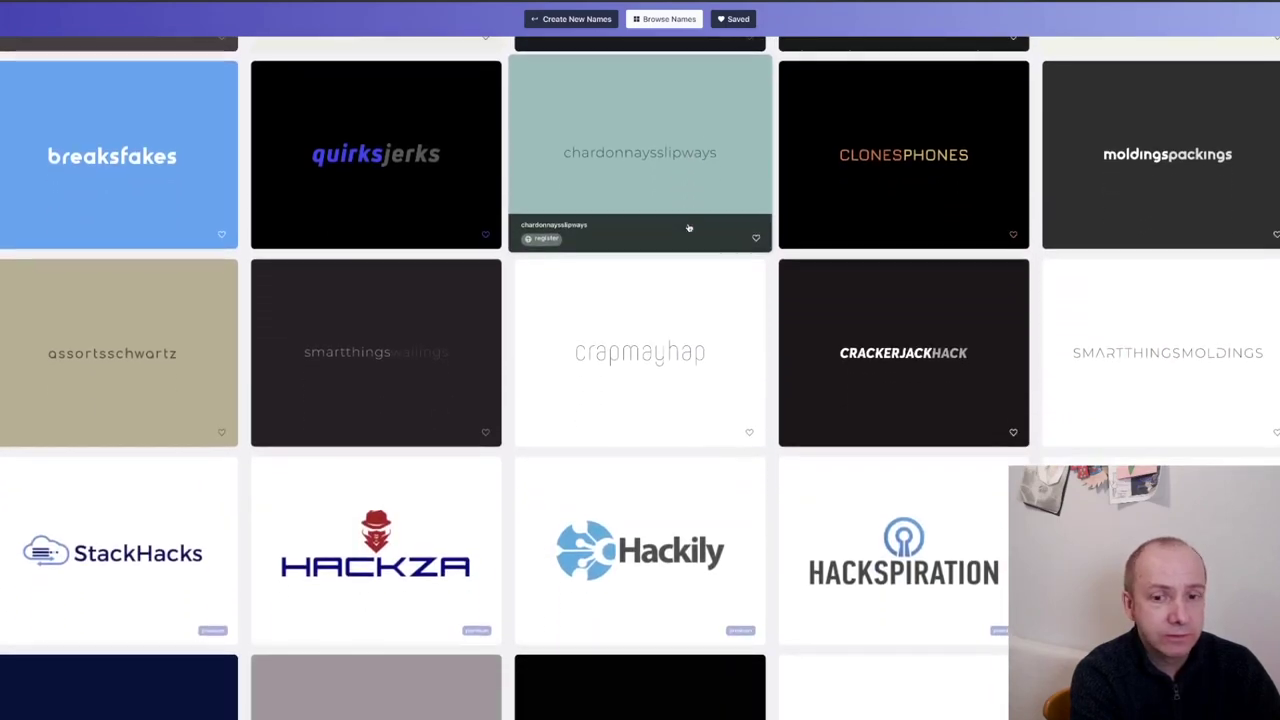
{"action": "scroll", "coordinate": [689, 228], "scroll_direction": "down", "scroll_amount": 4}
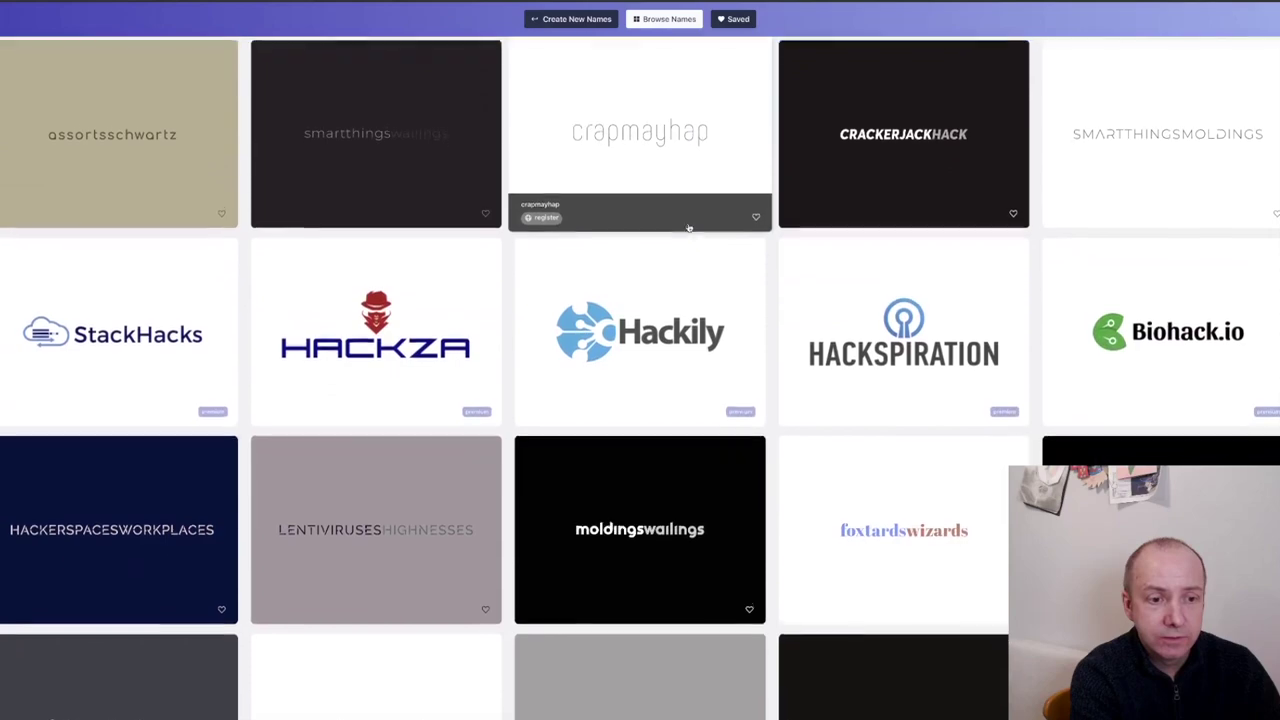
{"action": "scroll", "coordinate": [398, 331], "scroll_direction": "down", "scroll_amount": 1}
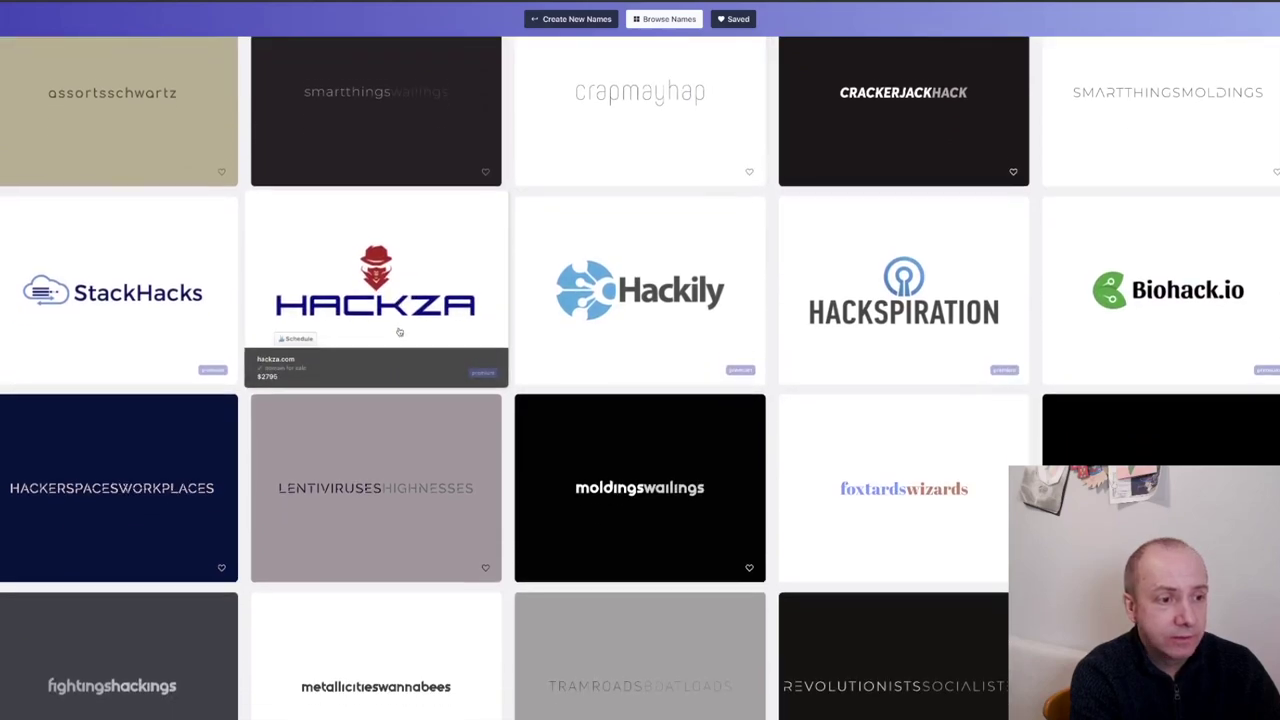
{"action": "scroll", "coordinate": [493, 306], "scroll_direction": "down", "scroll_amount": 5}
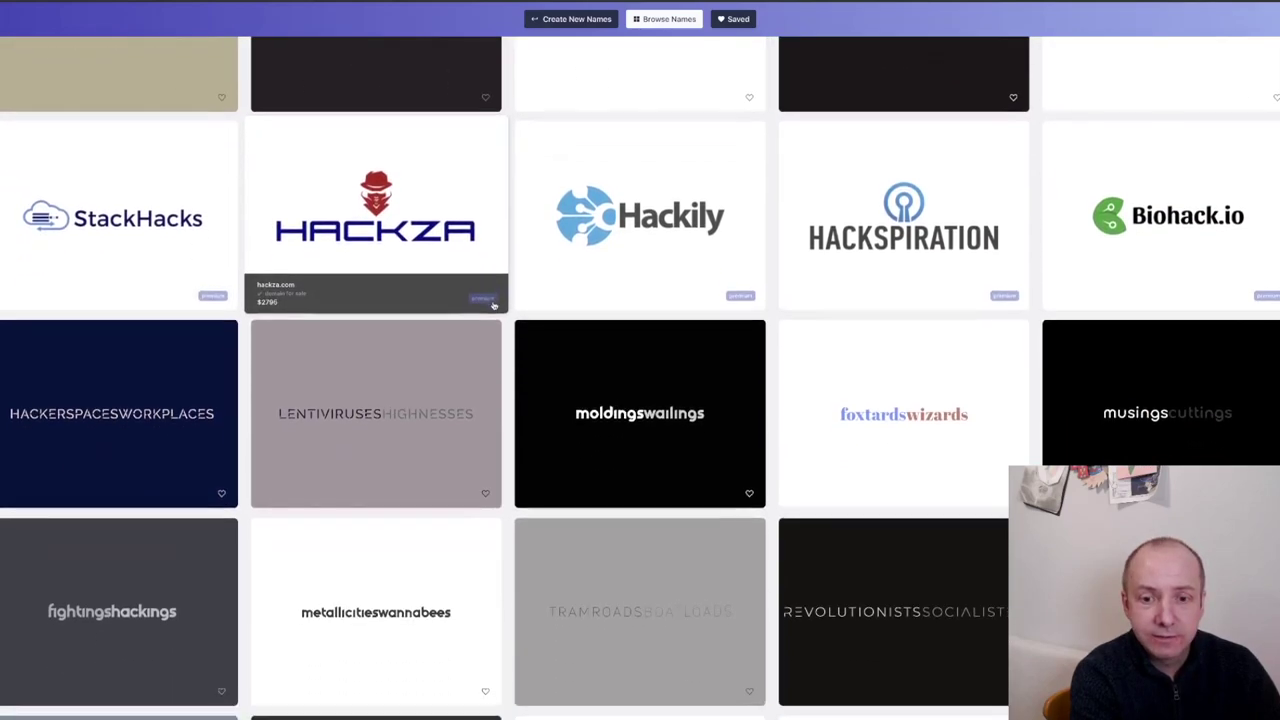
{"action": "scroll", "coordinate": [493, 306], "scroll_direction": "down", "scroll_amount": 7}
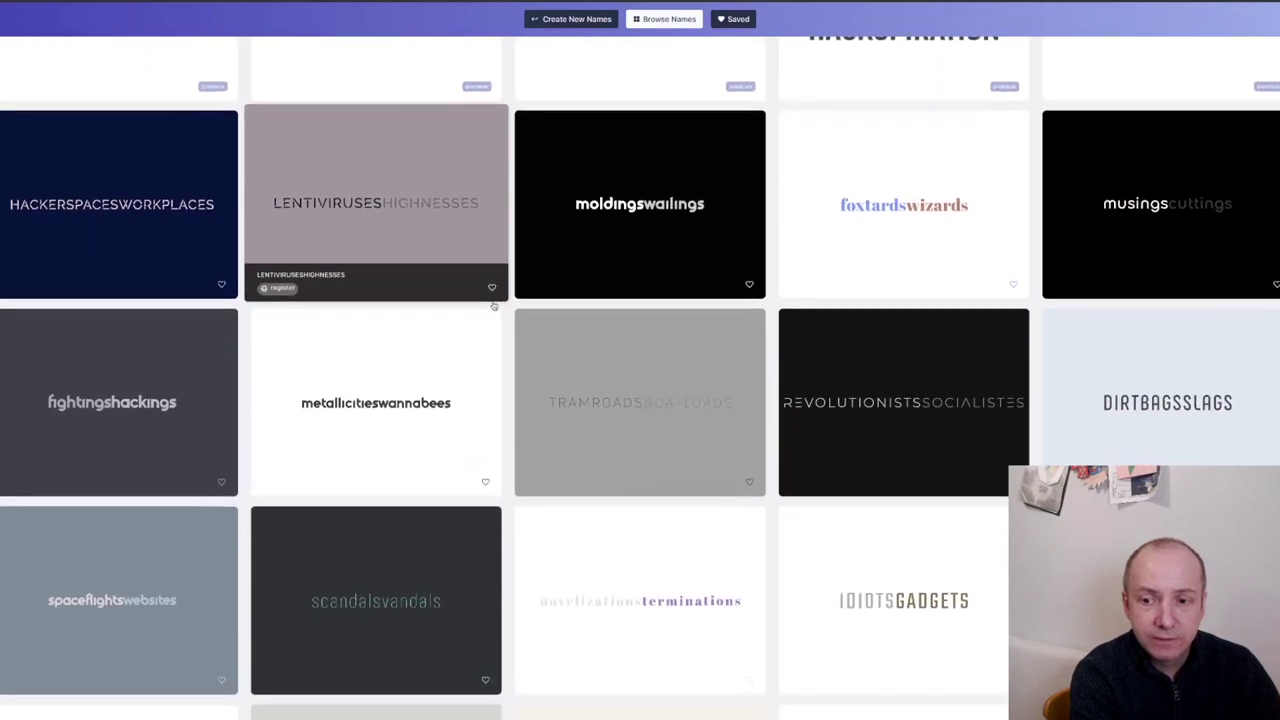
{"action": "scroll", "coordinate": [493, 306], "scroll_direction": "down", "scroll_amount": 2}
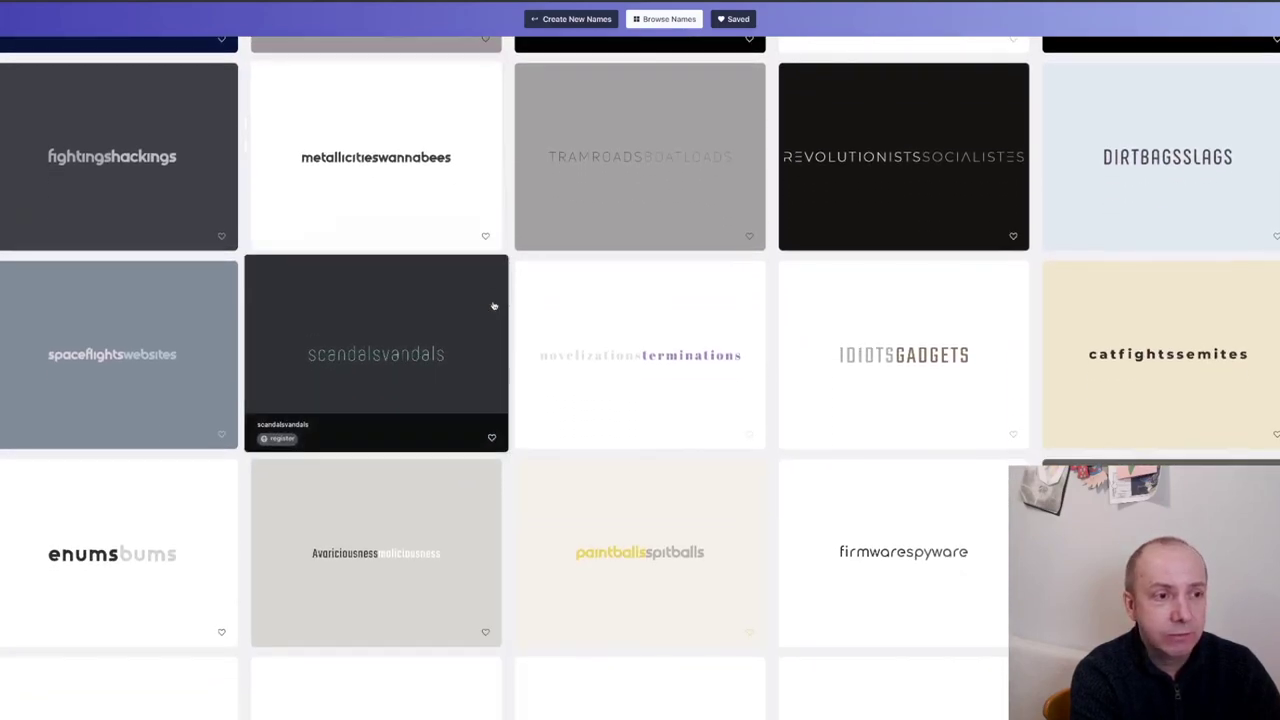
{"action": "scroll", "coordinate": [493, 306], "scroll_direction": "down", "scroll_amount": 5}
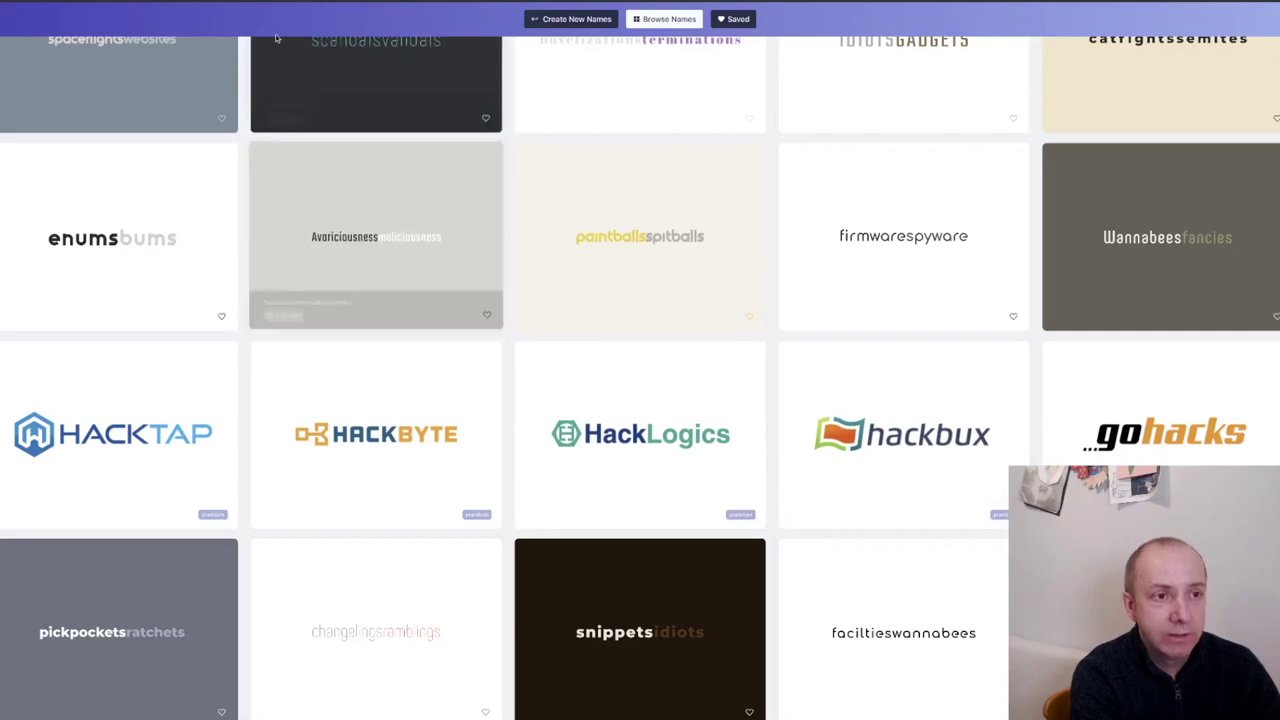
{"action": "key", "text": "ctrl+t"}
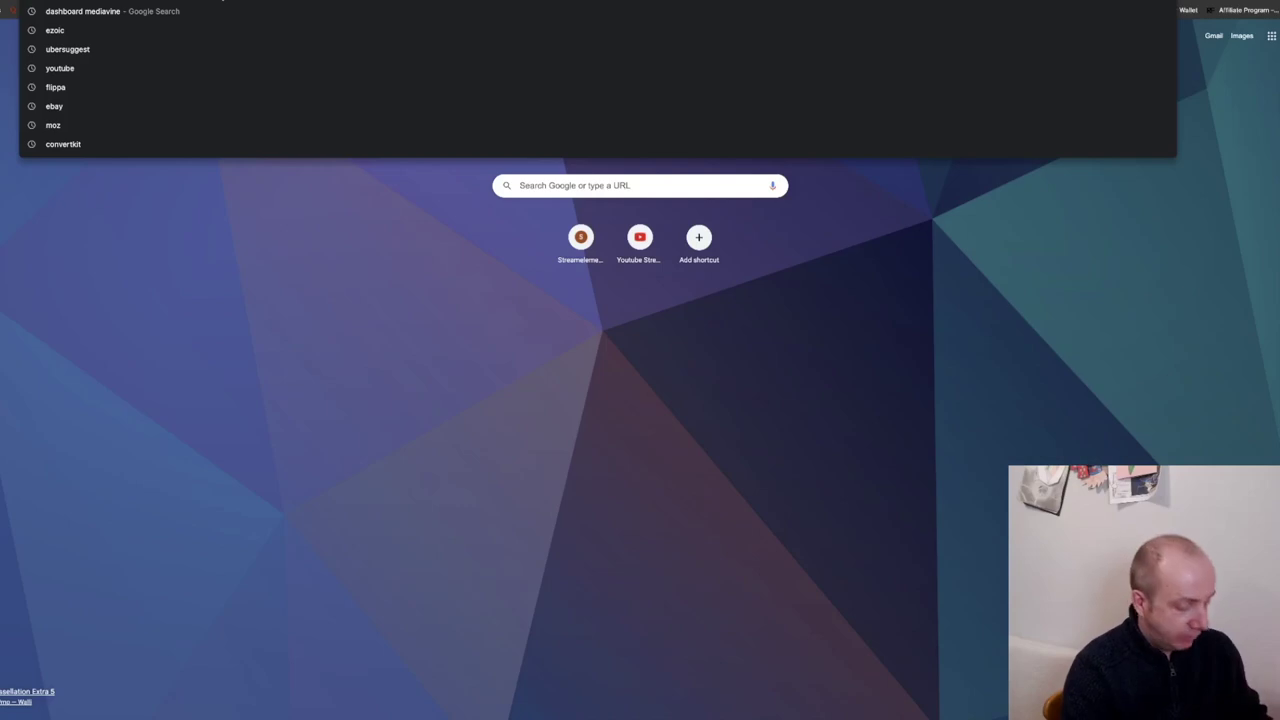
Find the GoDaddy site through Google and search it for the domain gohacks.
{"action": "type", "text": "godaddy"}
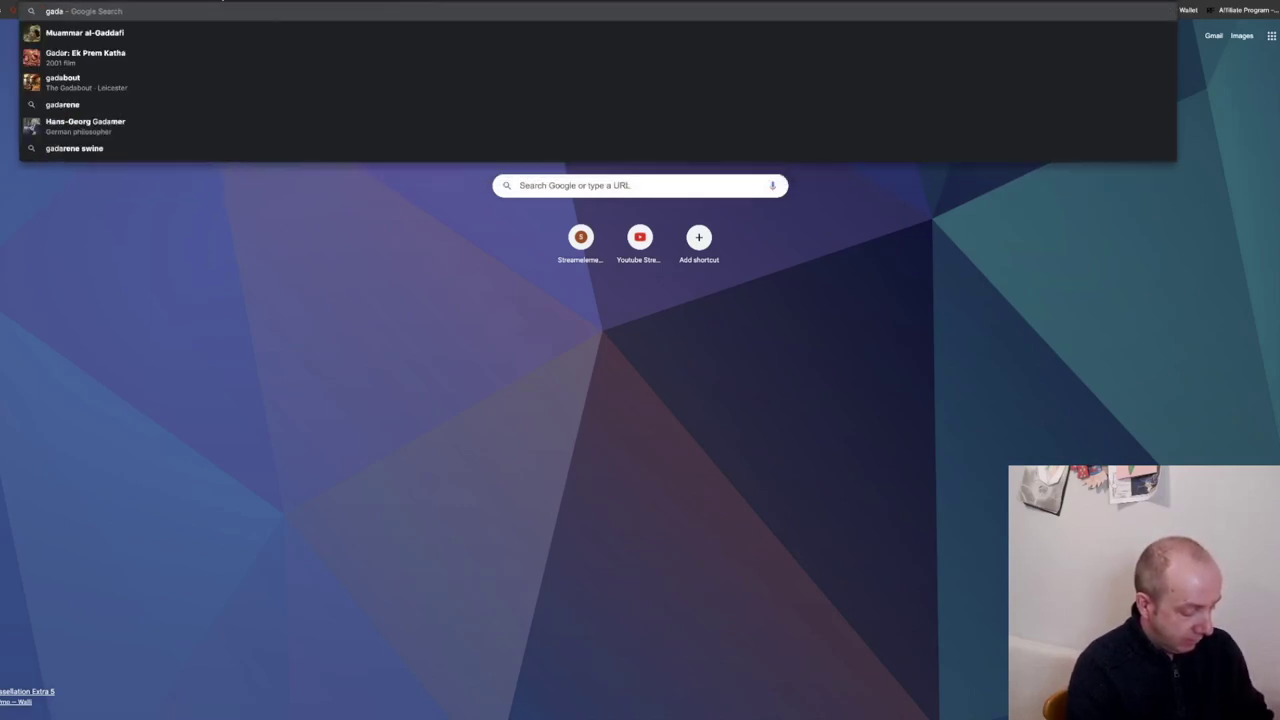
{"action": "key", "text": "Return"}
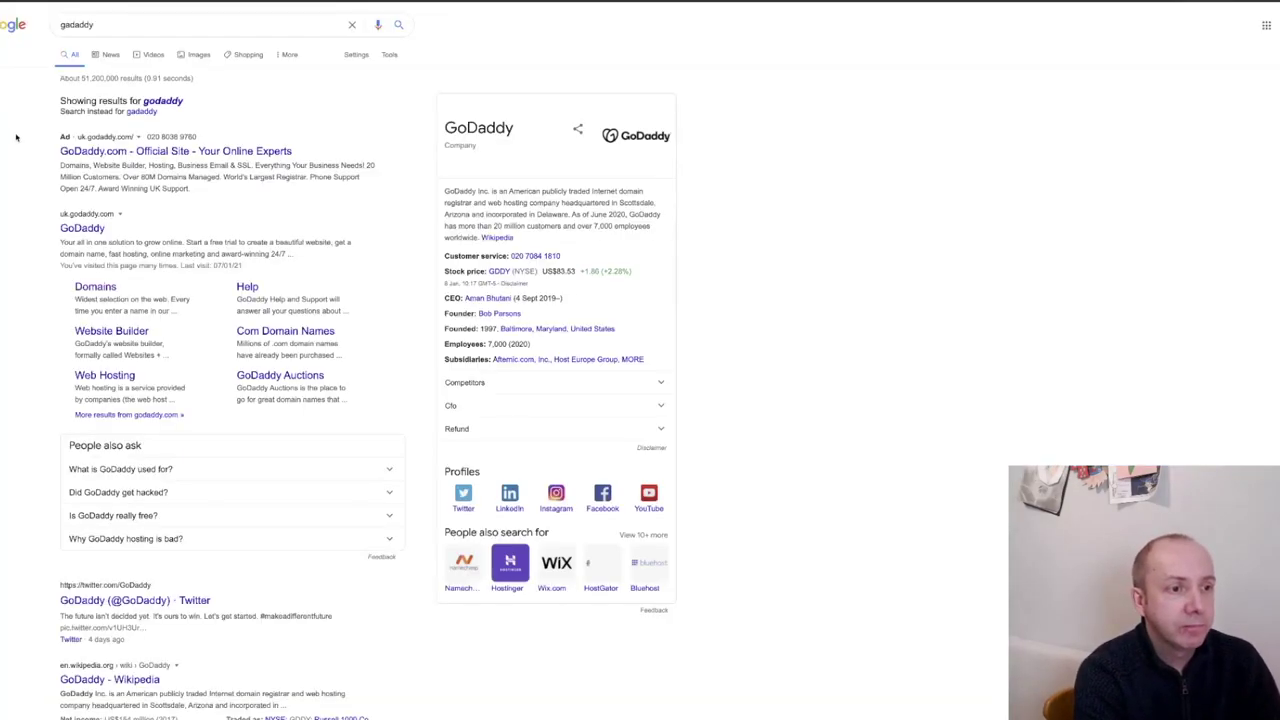
{"action": "left_click", "coordinate": [98, 229]}
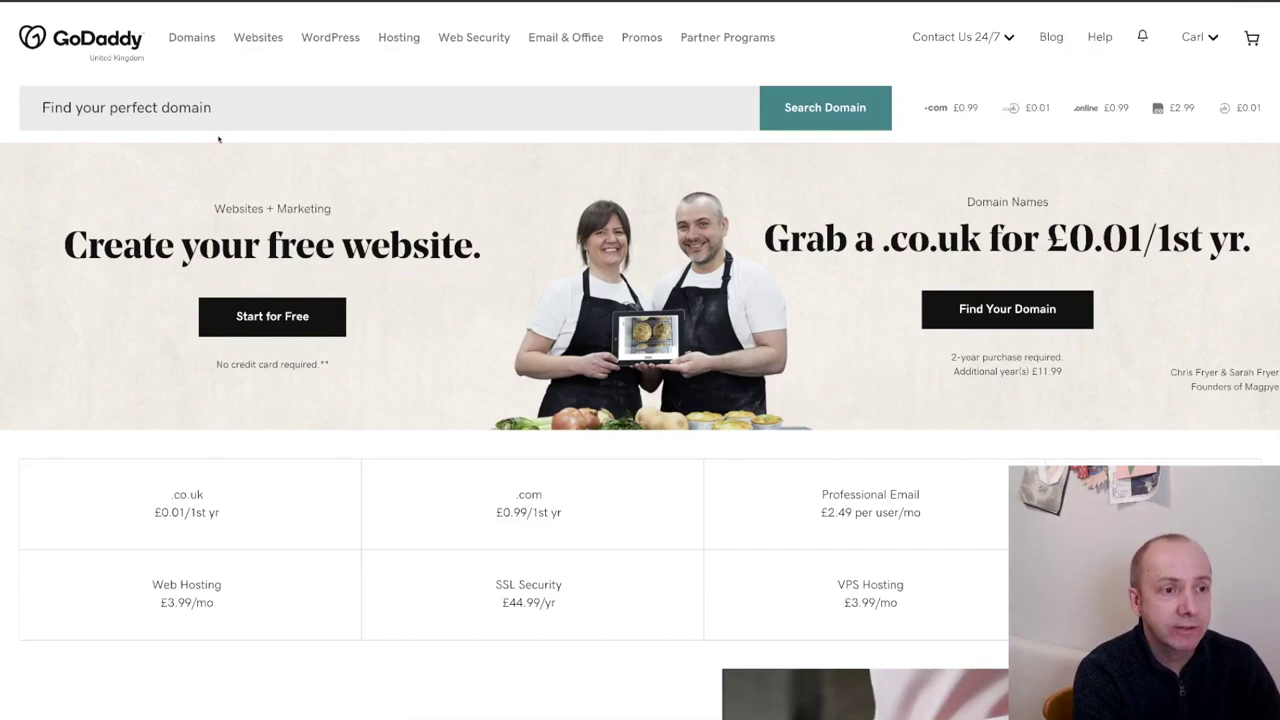
{"action": "left_click", "coordinate": [138, 94]}
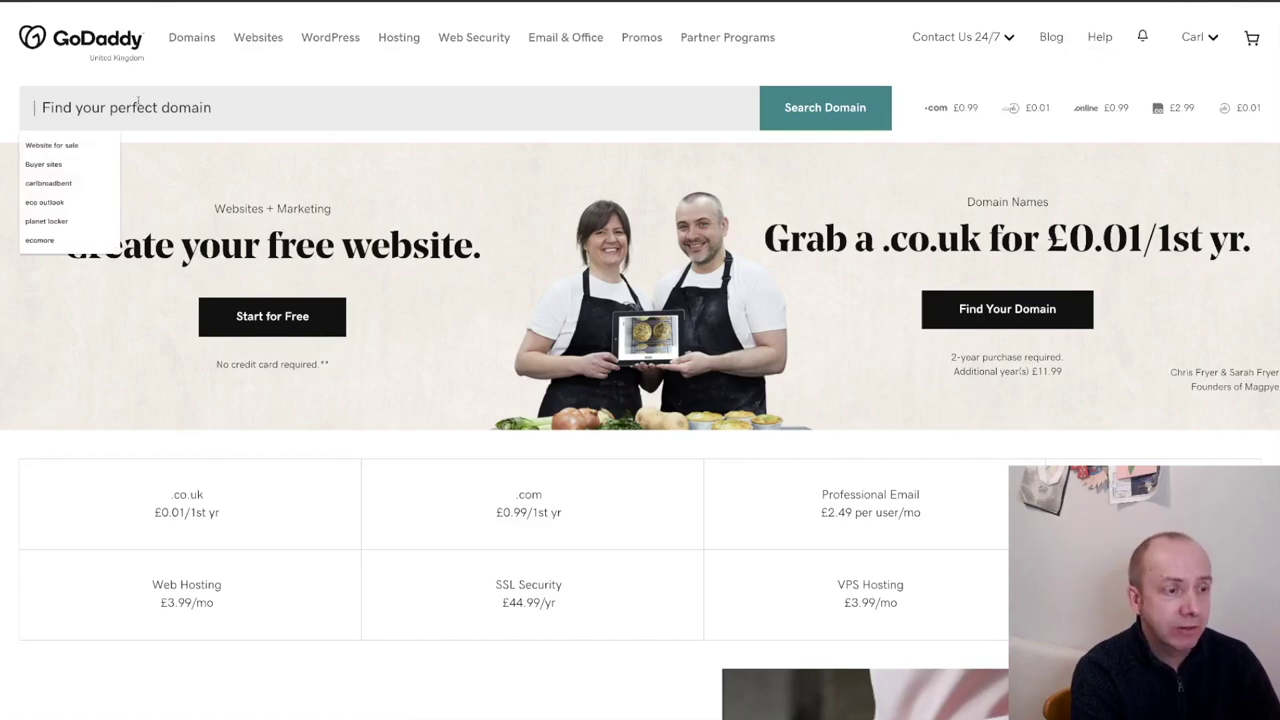
{"action": "type", "text": "goha"}
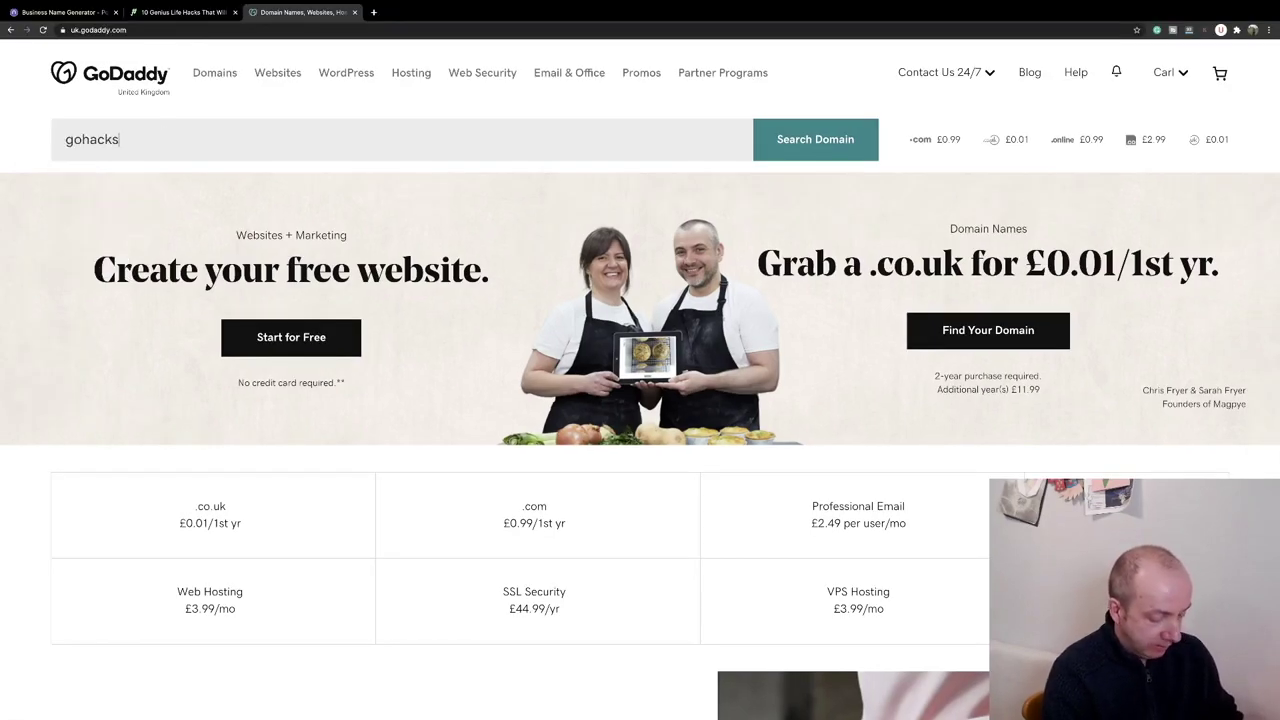
{"action": "type", "text": "cks"}
{"action": "key", "text": "Return"}
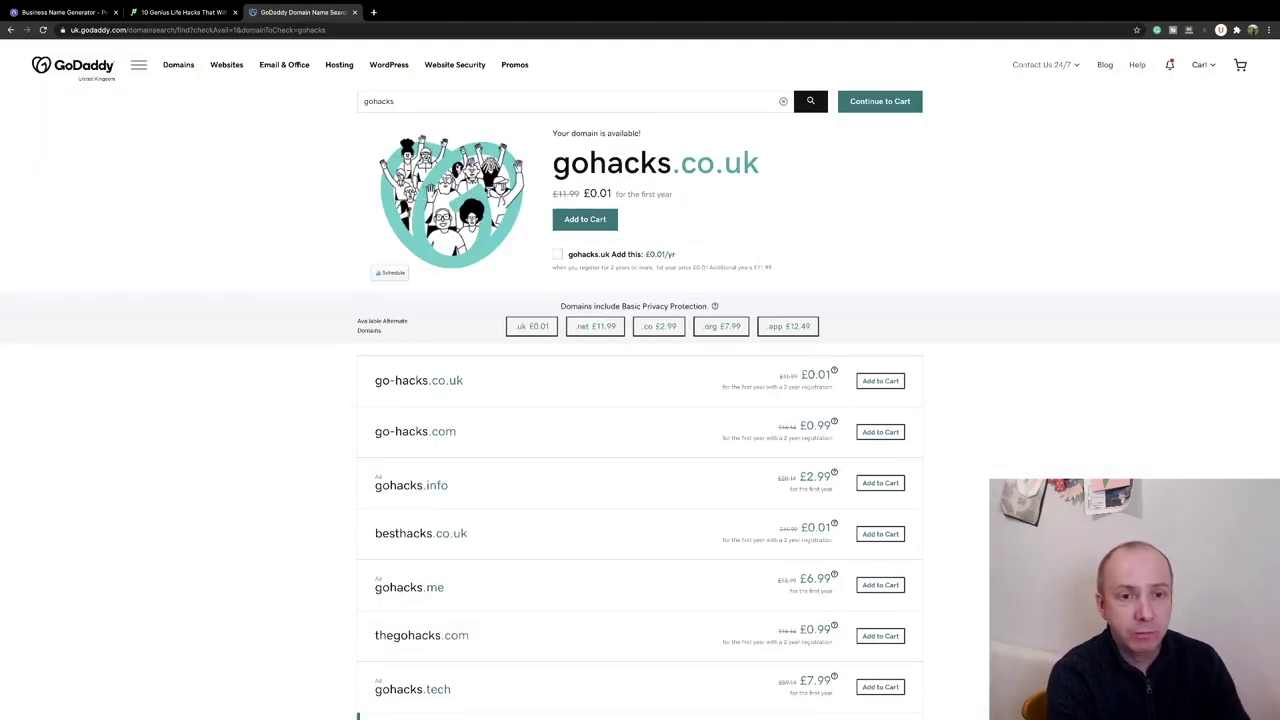
{"action": "scroll", "coordinate": [674, 189], "scroll_direction": "down", "scroll_amount": 2}
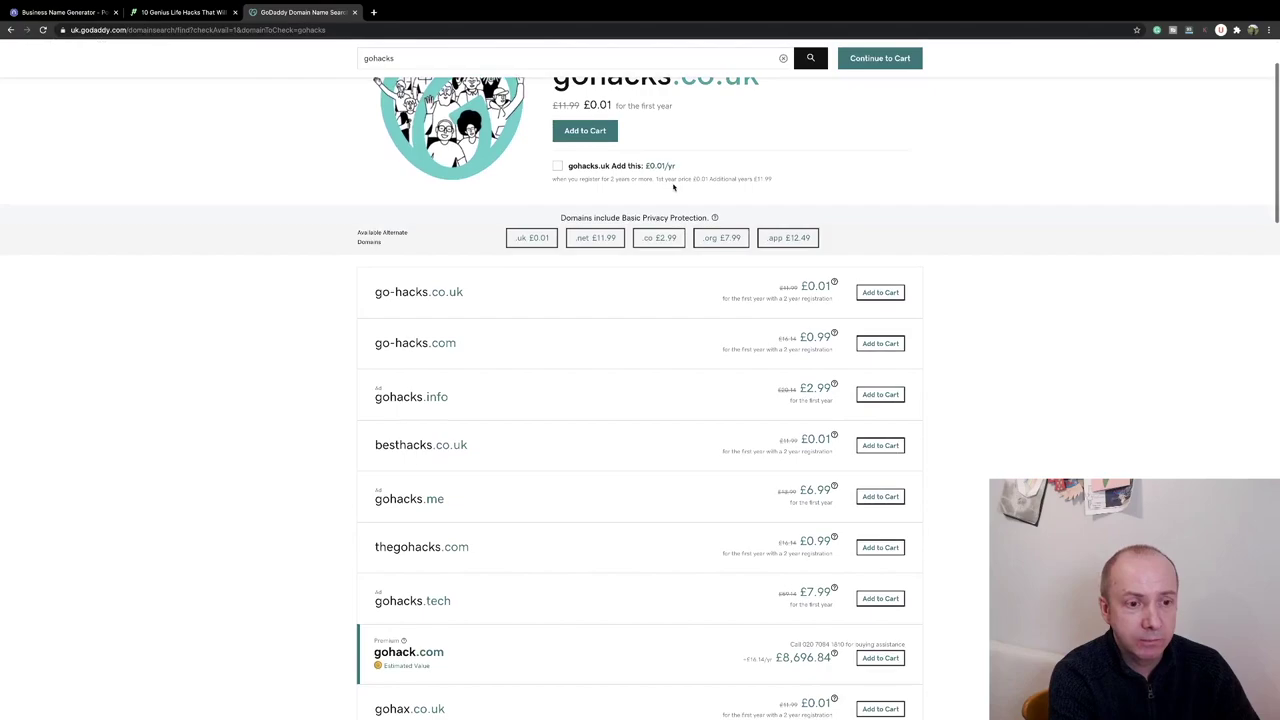
{"action": "scroll", "coordinate": [486, 277], "scroll_direction": "down", "scroll_amount": 2}
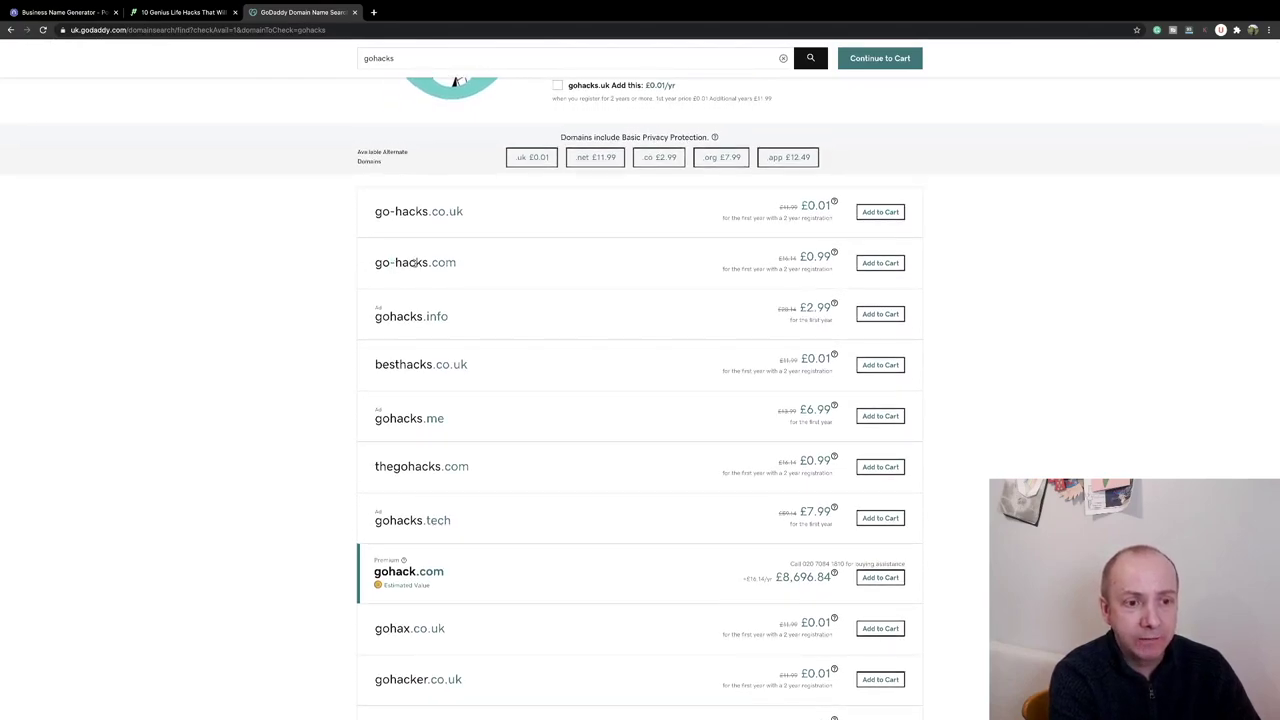
{"action": "scroll", "coordinate": [461, 266], "scroll_direction": "down", "scroll_amount": 4}
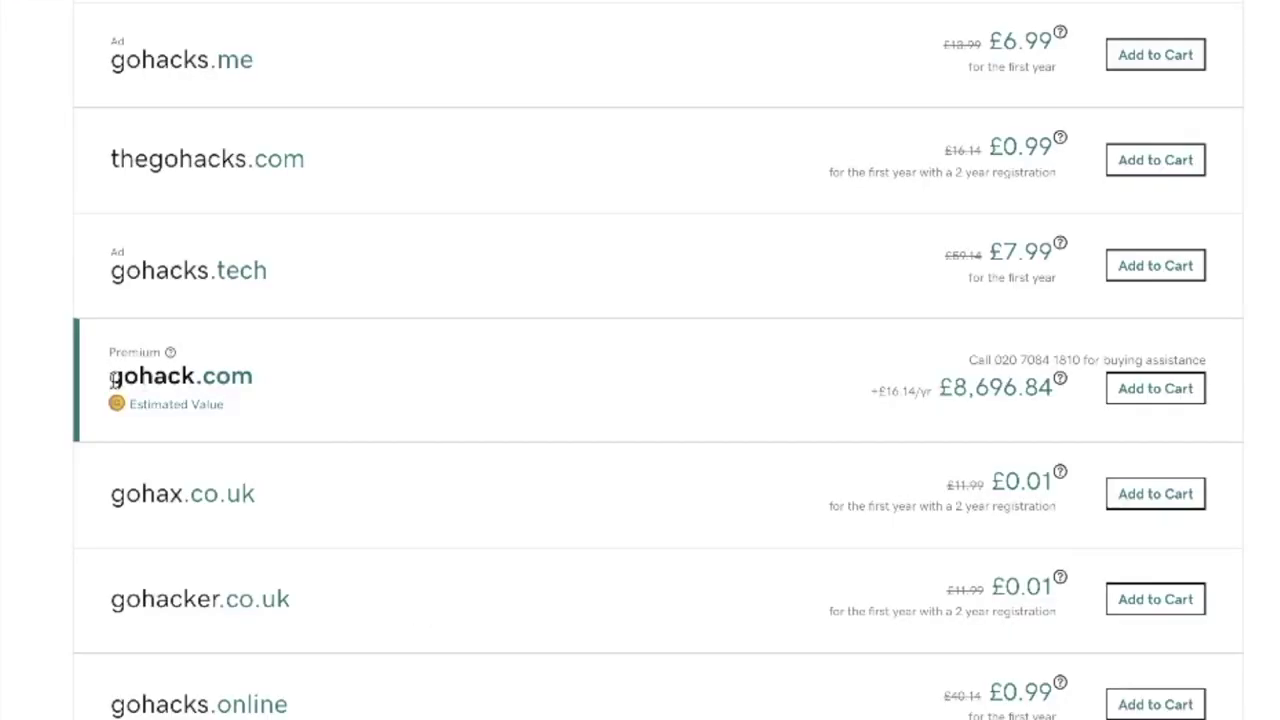
{"action": "left_click_drag", "start_coordinate": [832, 390], "coordinate": [1062, 387]}
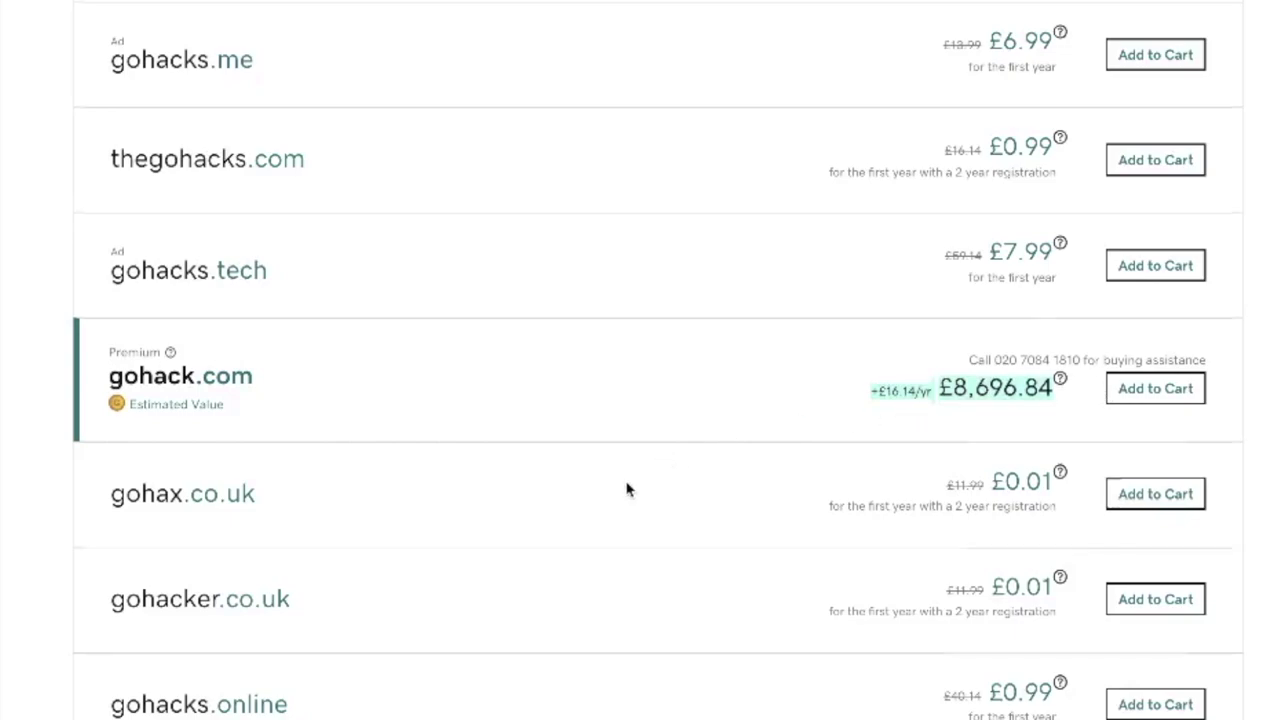
{"action": "scroll", "coordinate": [628, 489], "scroll_direction": "down", "scroll_amount": 4}
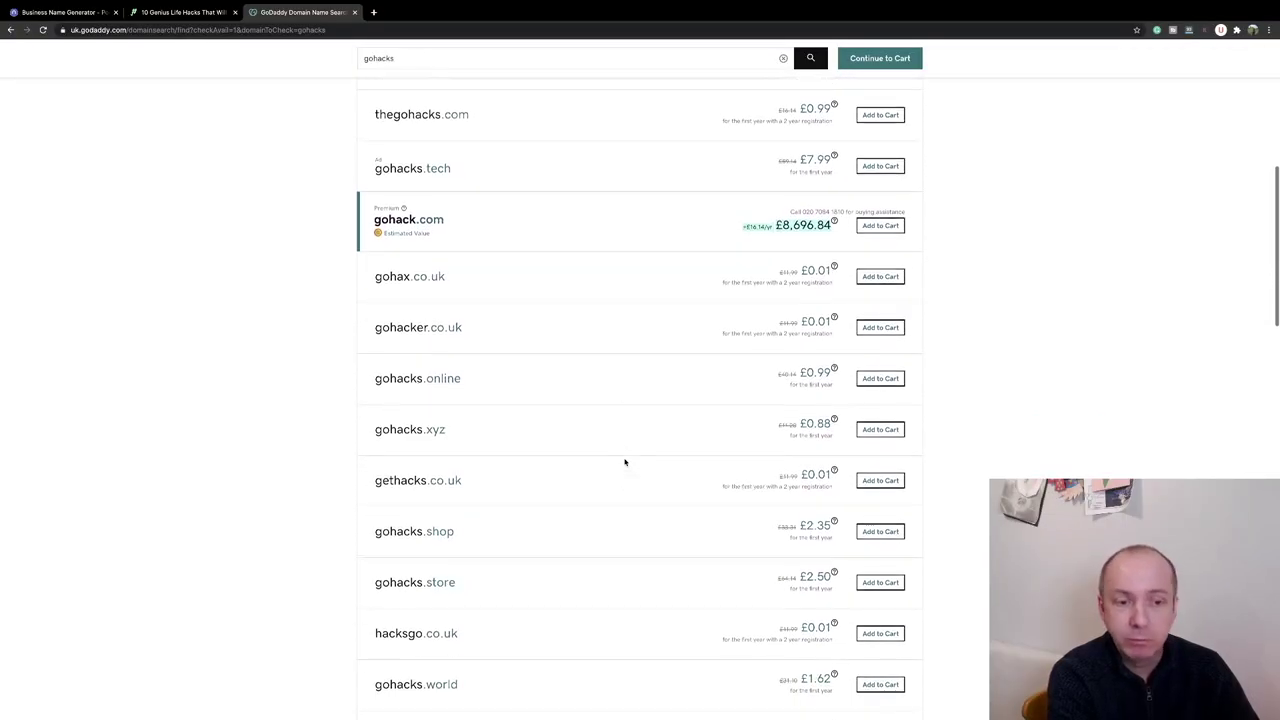
{"action": "scroll", "coordinate": [625, 462], "scroll_direction": "down", "scroll_amount": 3}
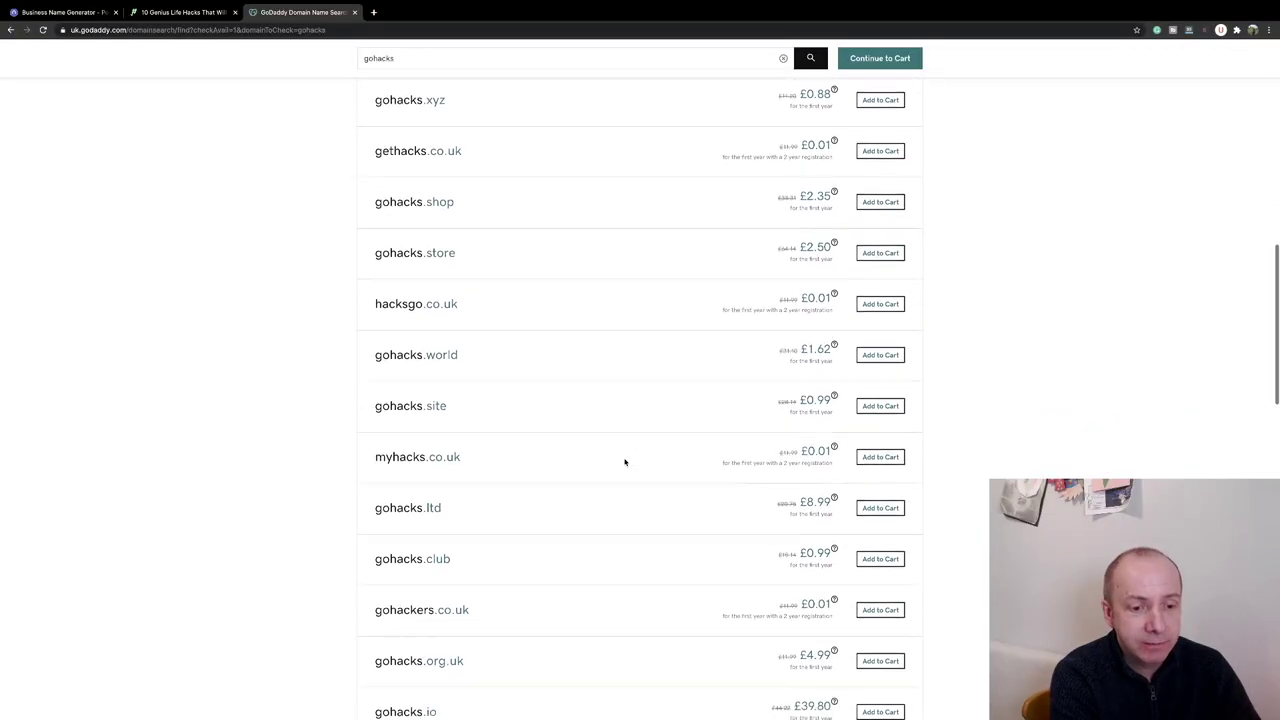
{"action": "scroll", "coordinate": [625, 462], "scroll_direction": "down", "scroll_amount": 2}
{"action": "scroll", "coordinate": [625, 460], "scroll_direction": "up", "scroll_amount": 10}
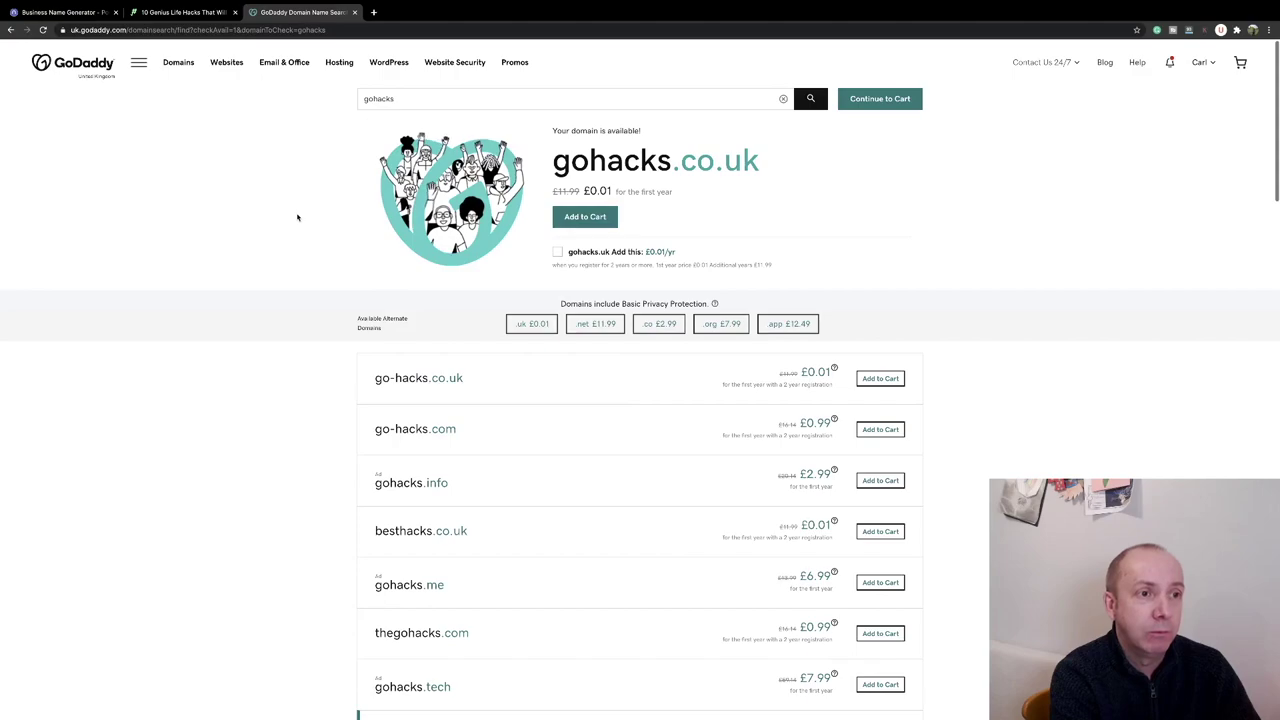
Regenerate Namelix ideas for 'hacks' with Medium and Long name lengths selected.
{"action": "left_click", "coordinate": [62, 12]}
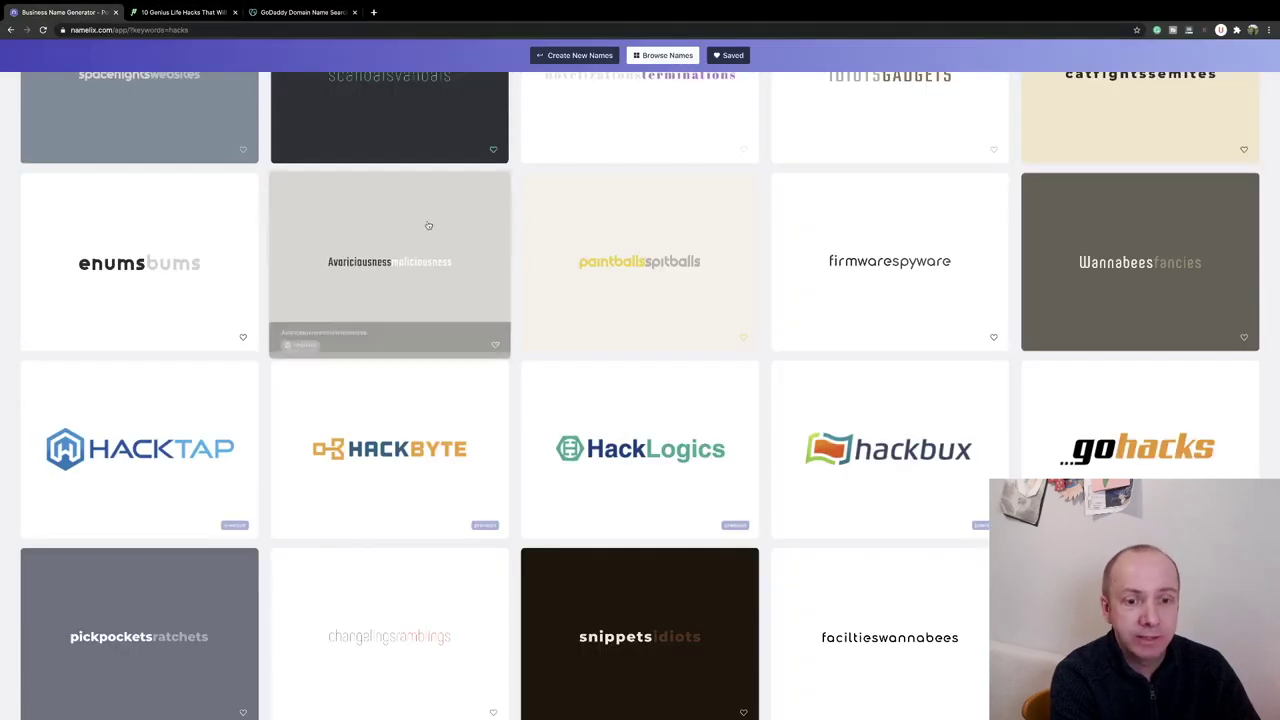
{"action": "scroll", "coordinate": [460, 260], "scroll_direction": "down", "scroll_amount": 3}
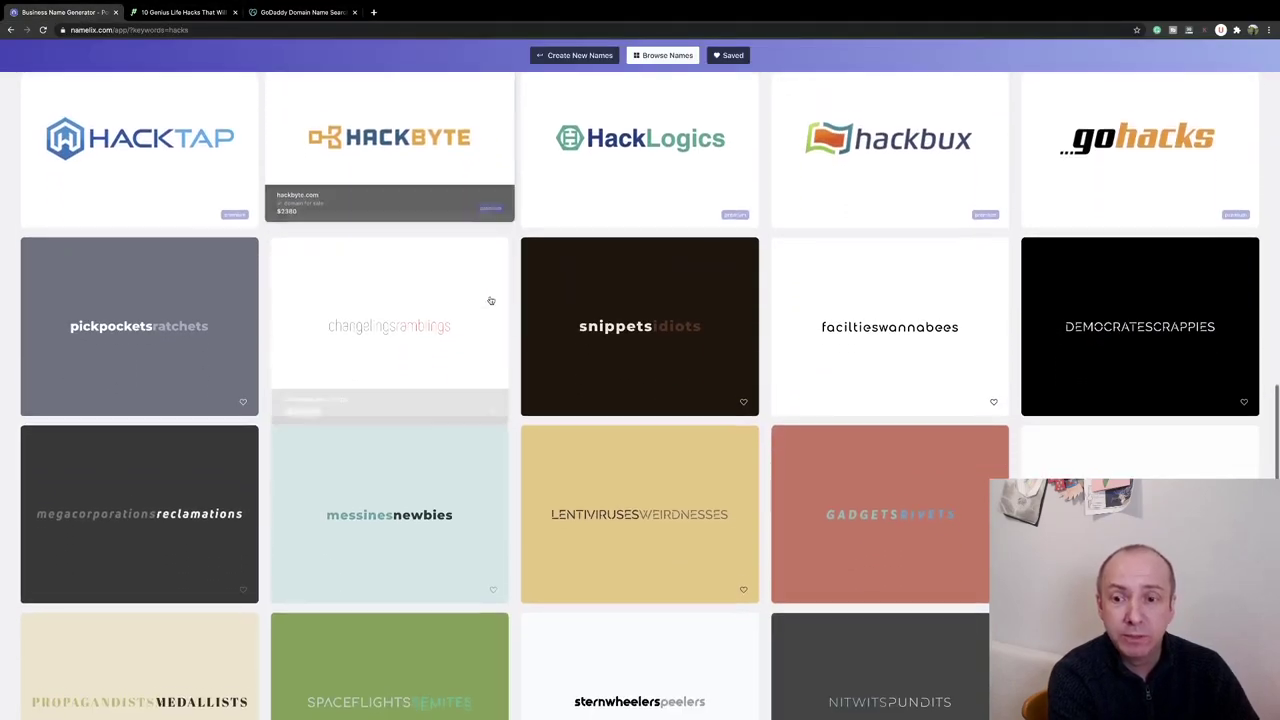
{"action": "scroll", "coordinate": [491, 300], "scroll_direction": "down", "scroll_amount": 2}
{"action": "scroll", "coordinate": [491, 300], "scroll_direction": "up", "scroll_amount": 4}
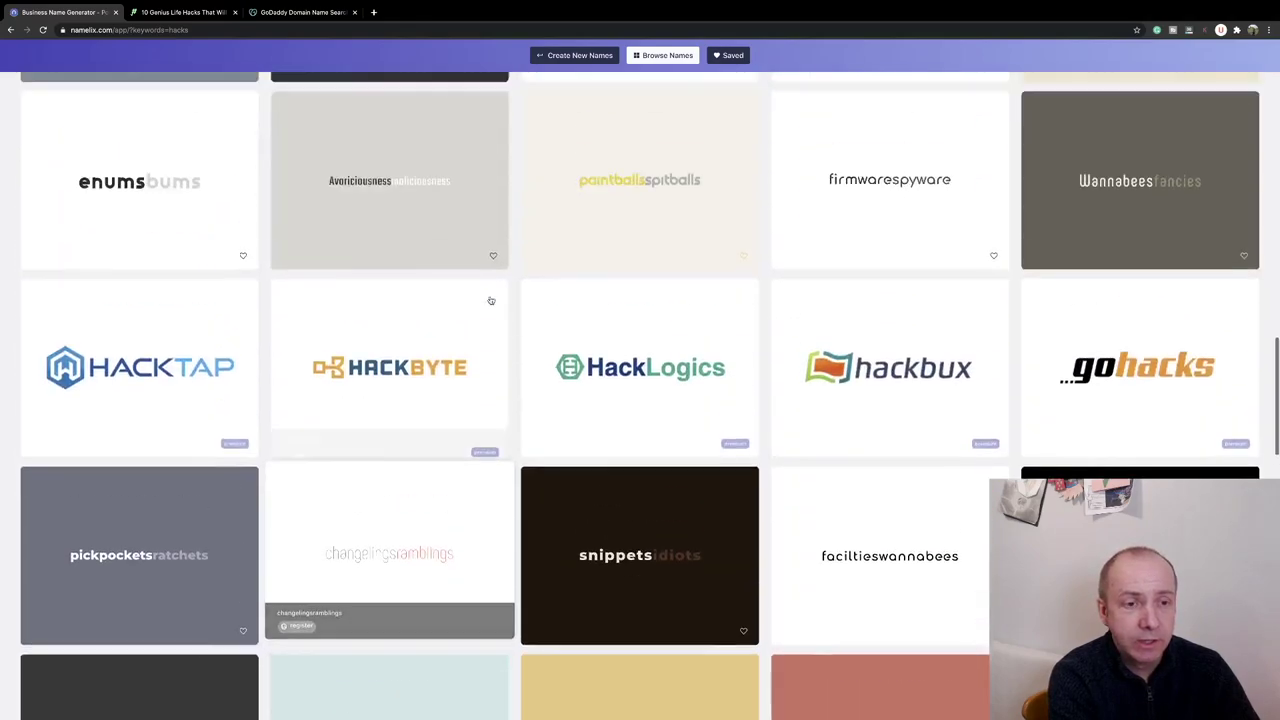
{"action": "scroll", "coordinate": [491, 300], "scroll_direction": "up", "scroll_amount": 5}
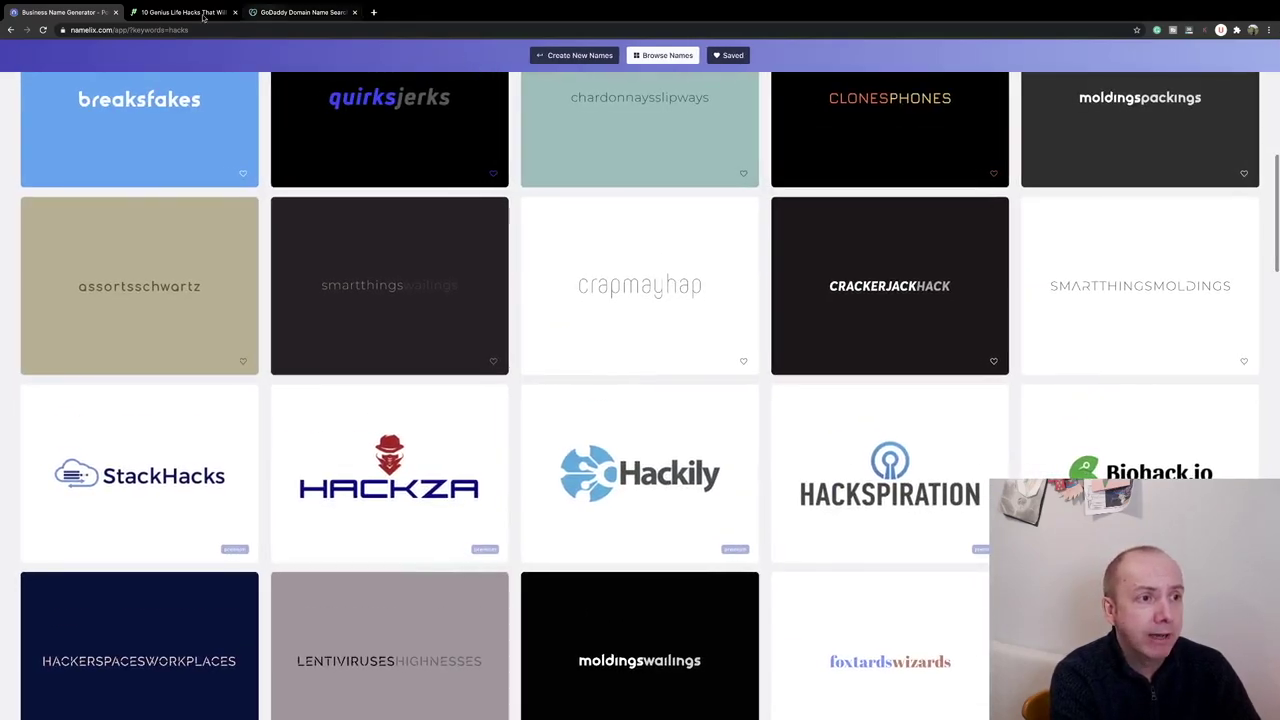
{"action": "left_click", "coordinate": [10, 30]}
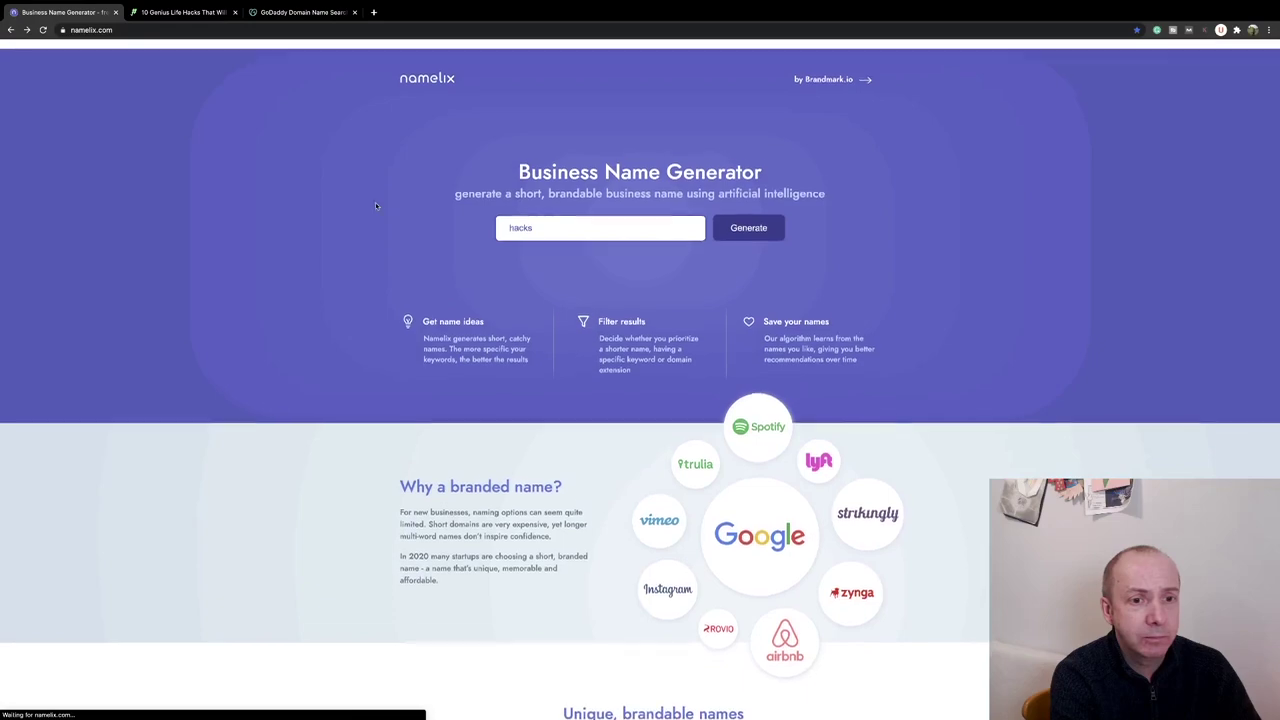
{"action": "left_click", "coordinate": [746, 227]}
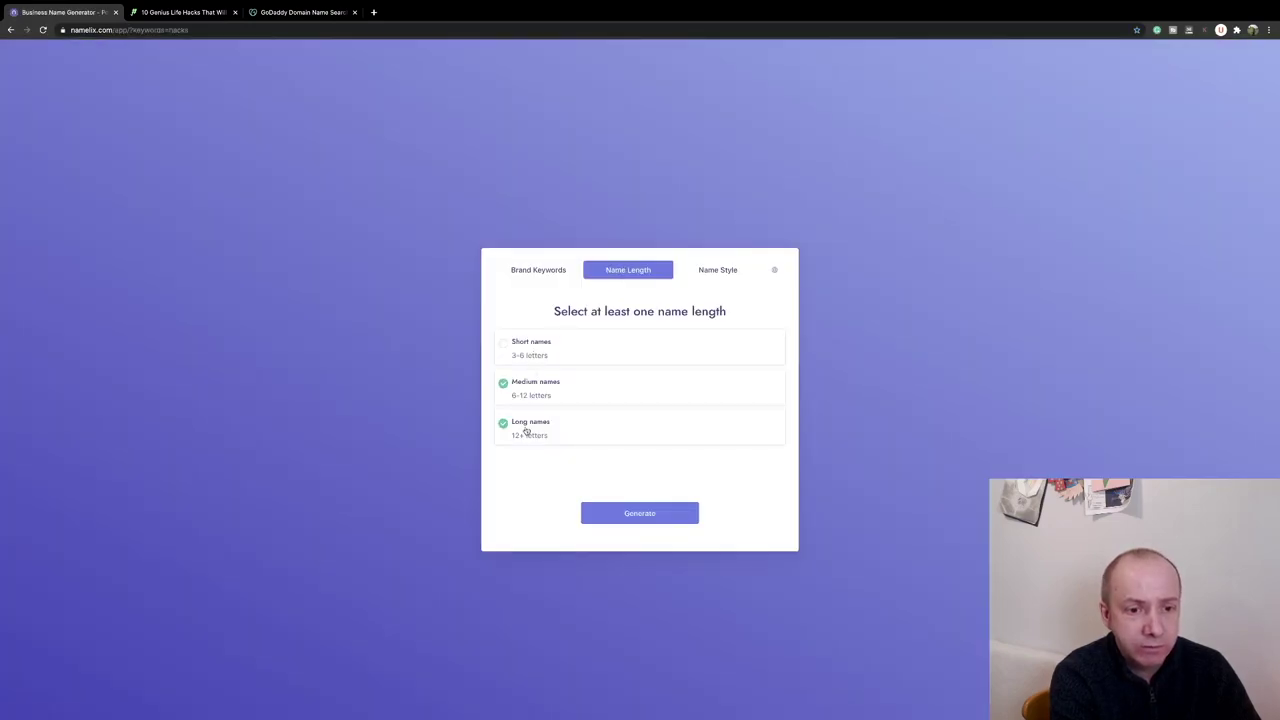
{"action": "left_click", "coordinate": [632, 513]}
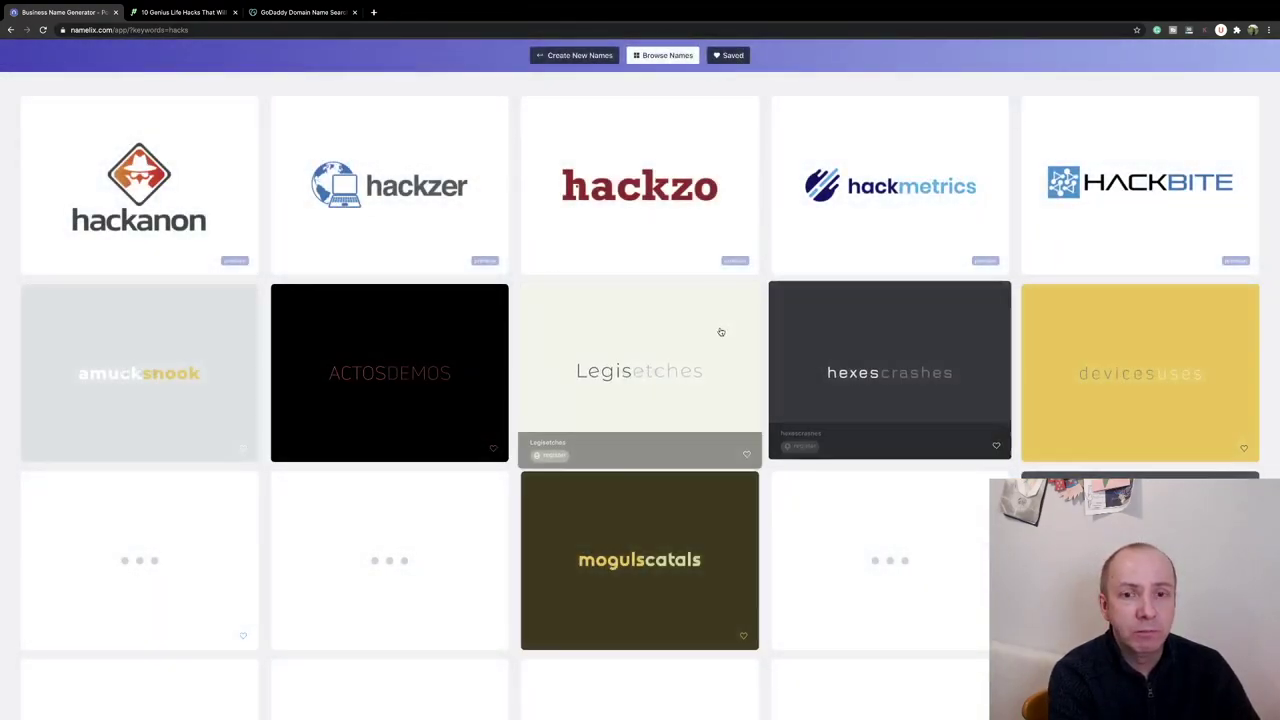
{"action": "scroll", "coordinate": [680, 370], "scroll_direction": "down", "scroll_amount": 2}
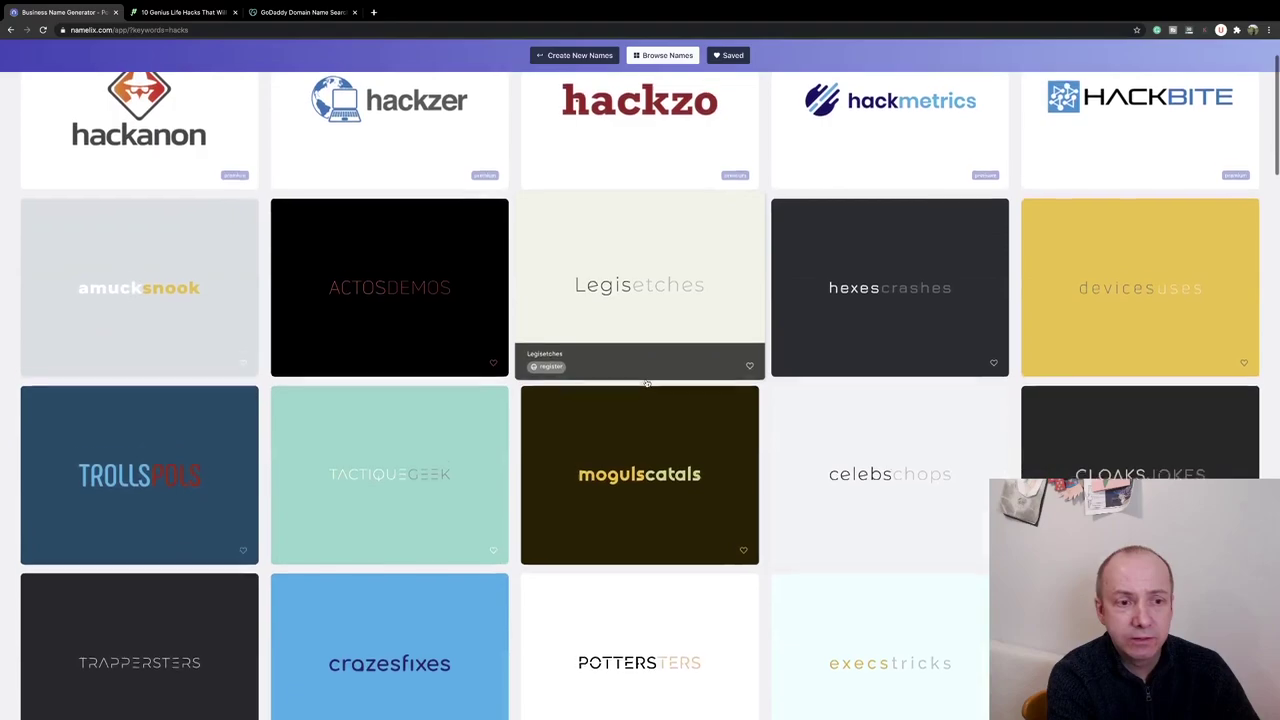
{"action": "scroll", "coordinate": [646, 383], "scroll_direction": "down", "scroll_amount": 3}
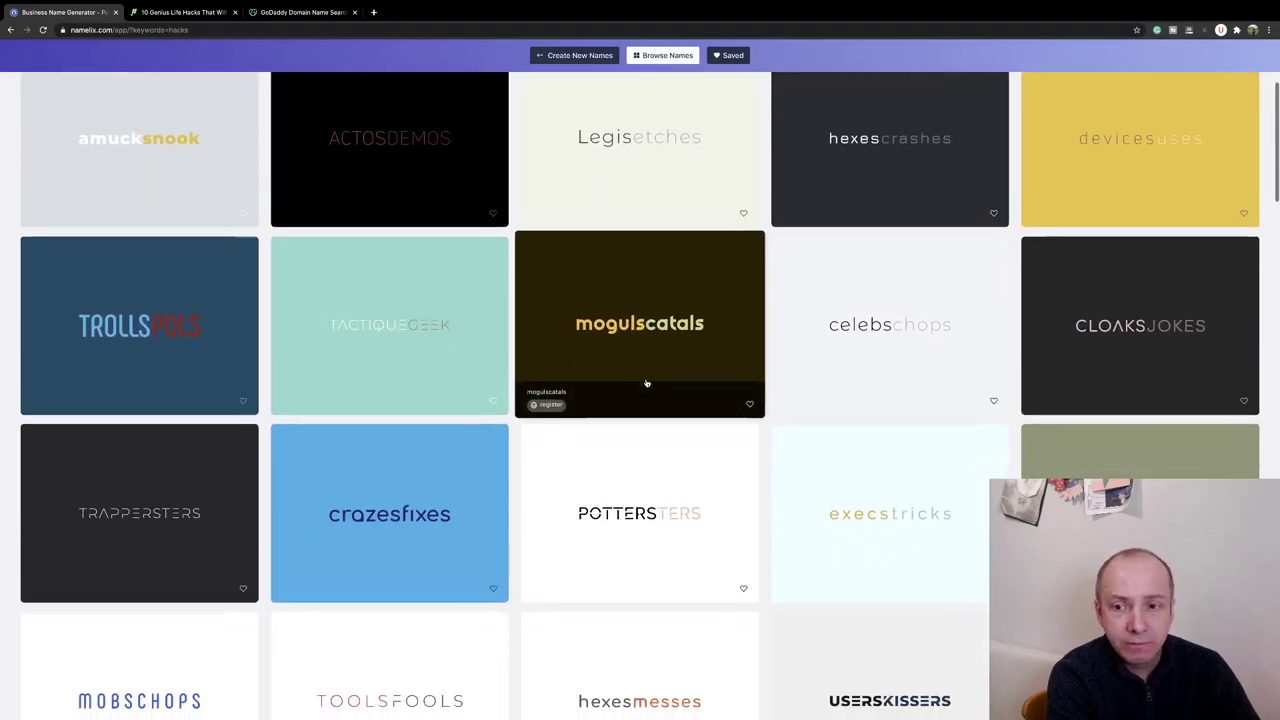
{"action": "scroll", "coordinate": [646, 383], "scroll_direction": "down", "scroll_amount": 5}
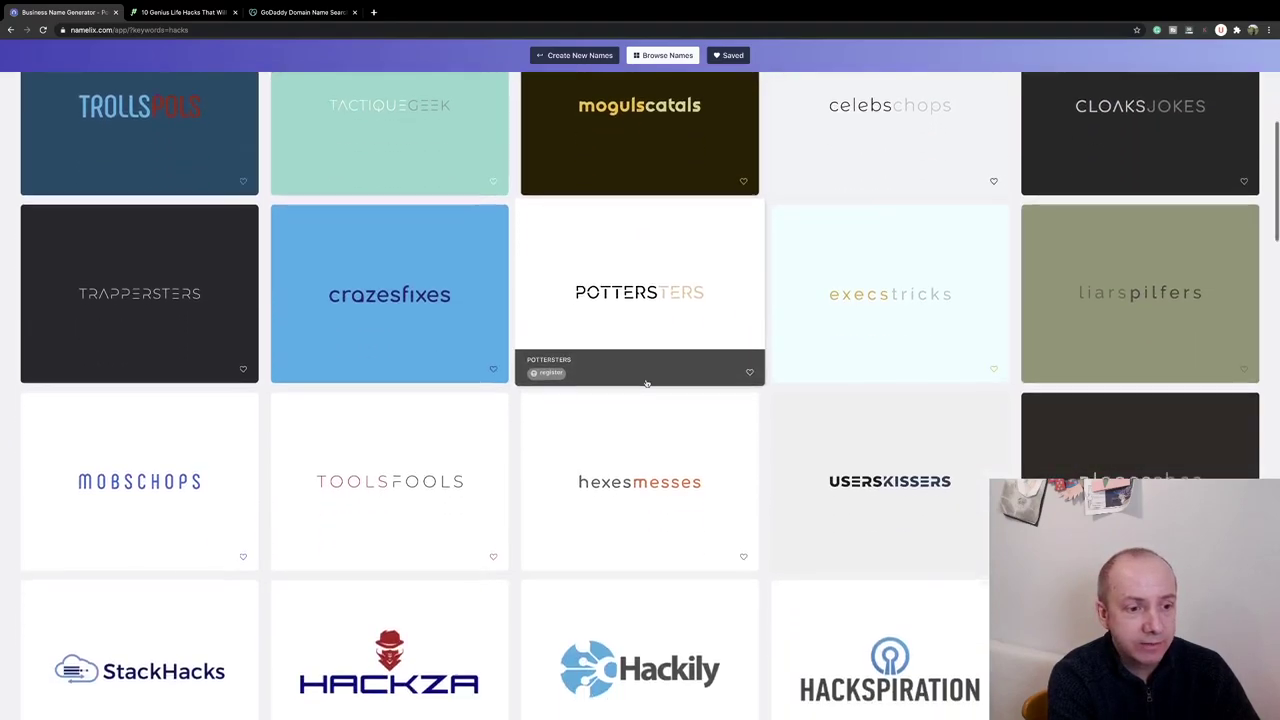
{"action": "scroll", "coordinate": [646, 383], "scroll_direction": "down", "scroll_amount": 5}
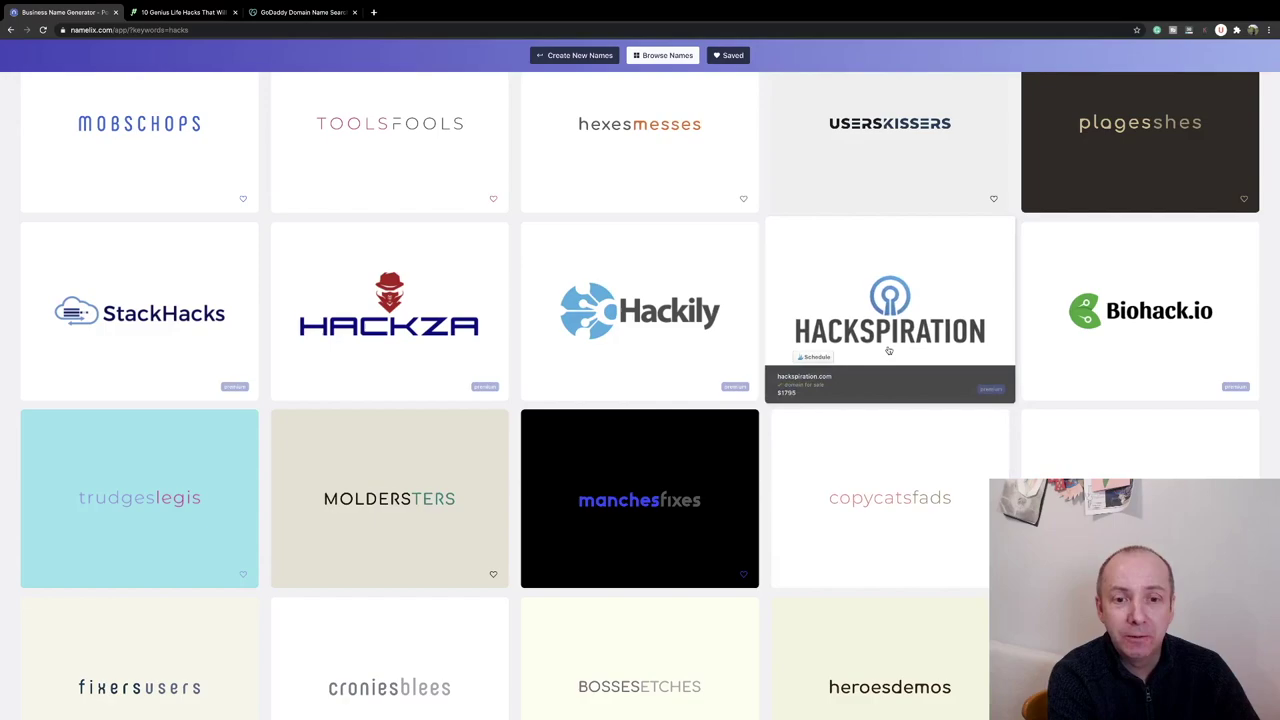
{"action": "left_click", "coordinate": [303, 12]}
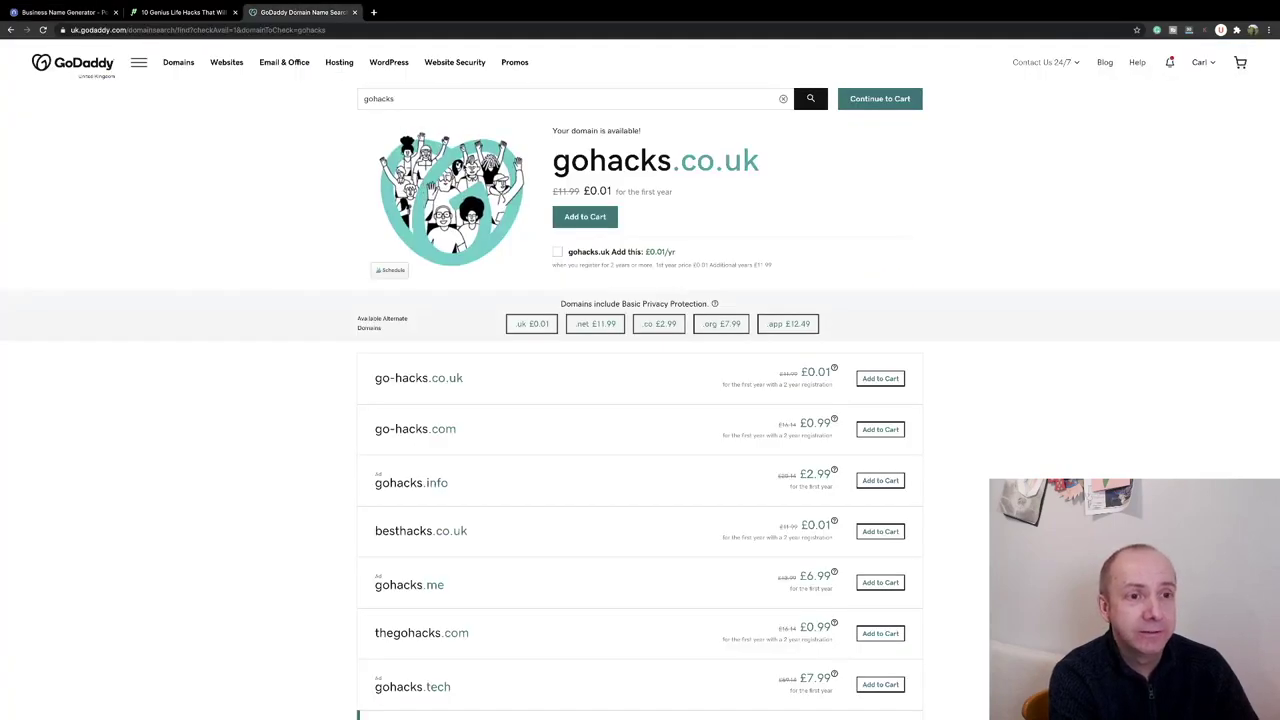
Replace the GoDaddy search term with hackspiration and view the domain results.
{"action": "left_click", "coordinate": [410, 98]}
{"action": "key", "text": "ctrl+a"}
{"action": "type", "text": "hackspiration"}
{"action": "key", "text": "Return"}
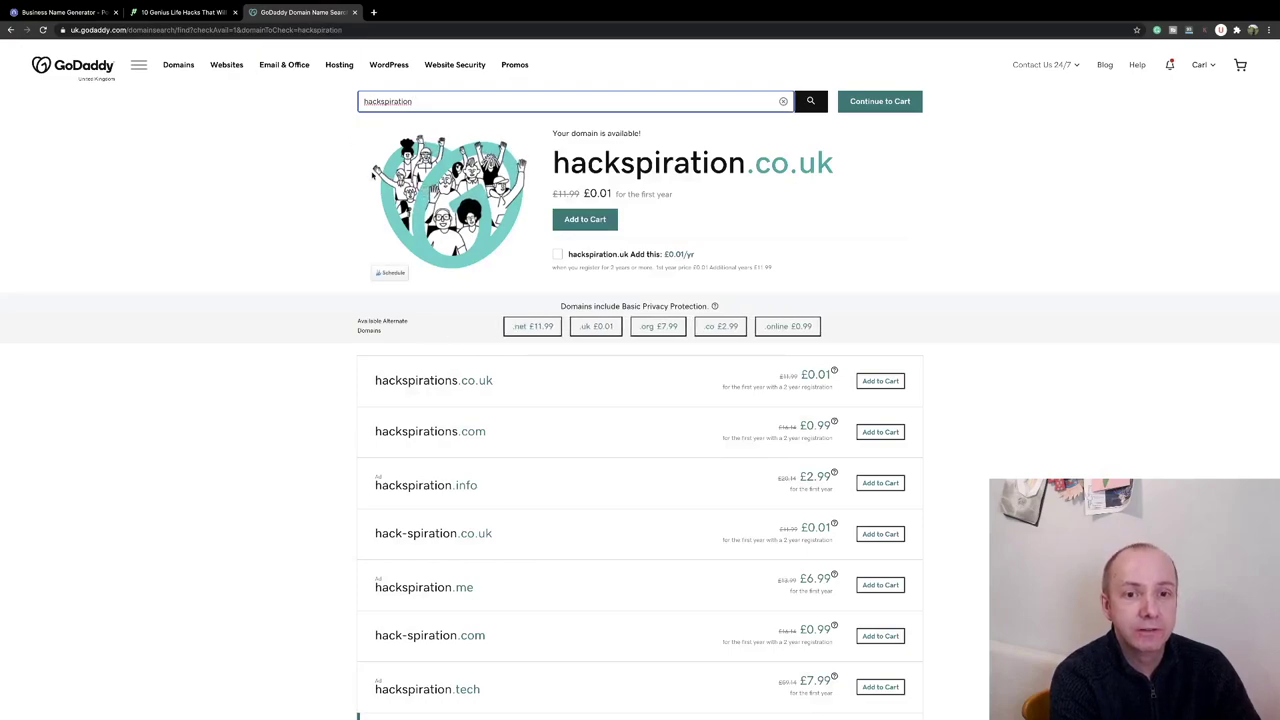
{"action": "scroll", "coordinate": [378, 272], "scroll_direction": "down", "scroll_amount": 1}
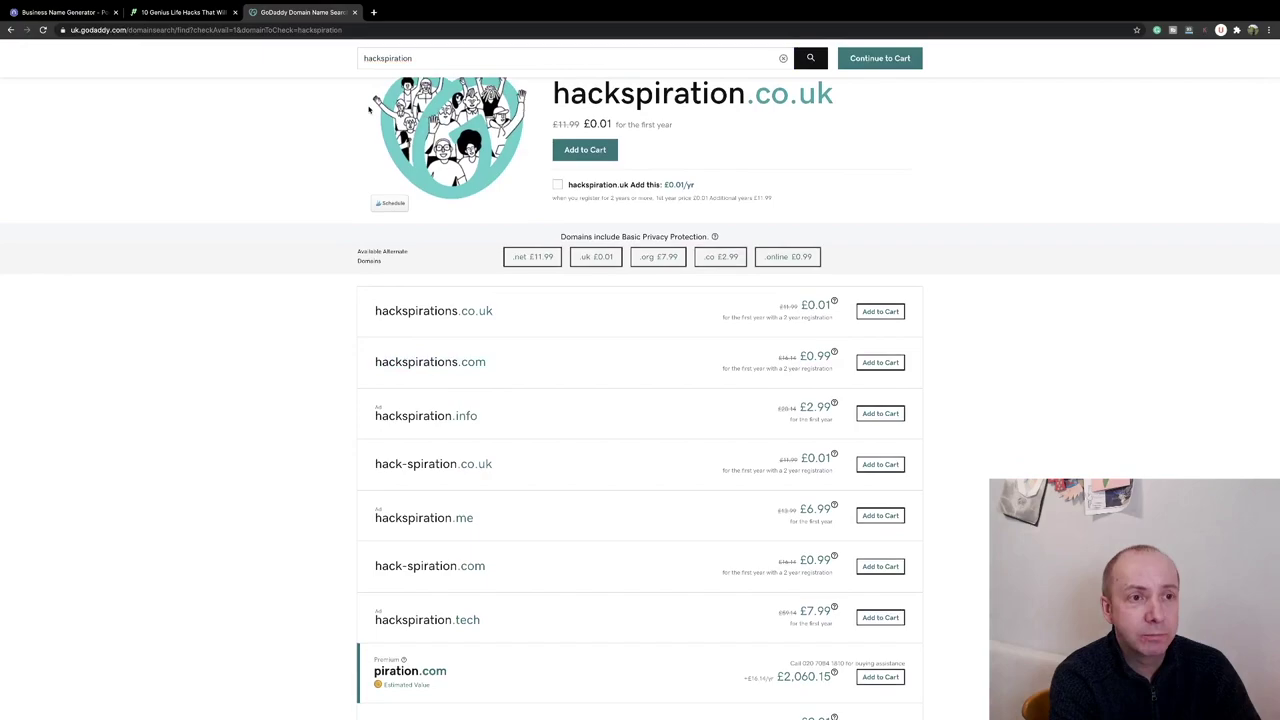
{"action": "left_click", "coordinate": [178, 12]}
{"action": "left_click", "coordinate": [95, 12]}
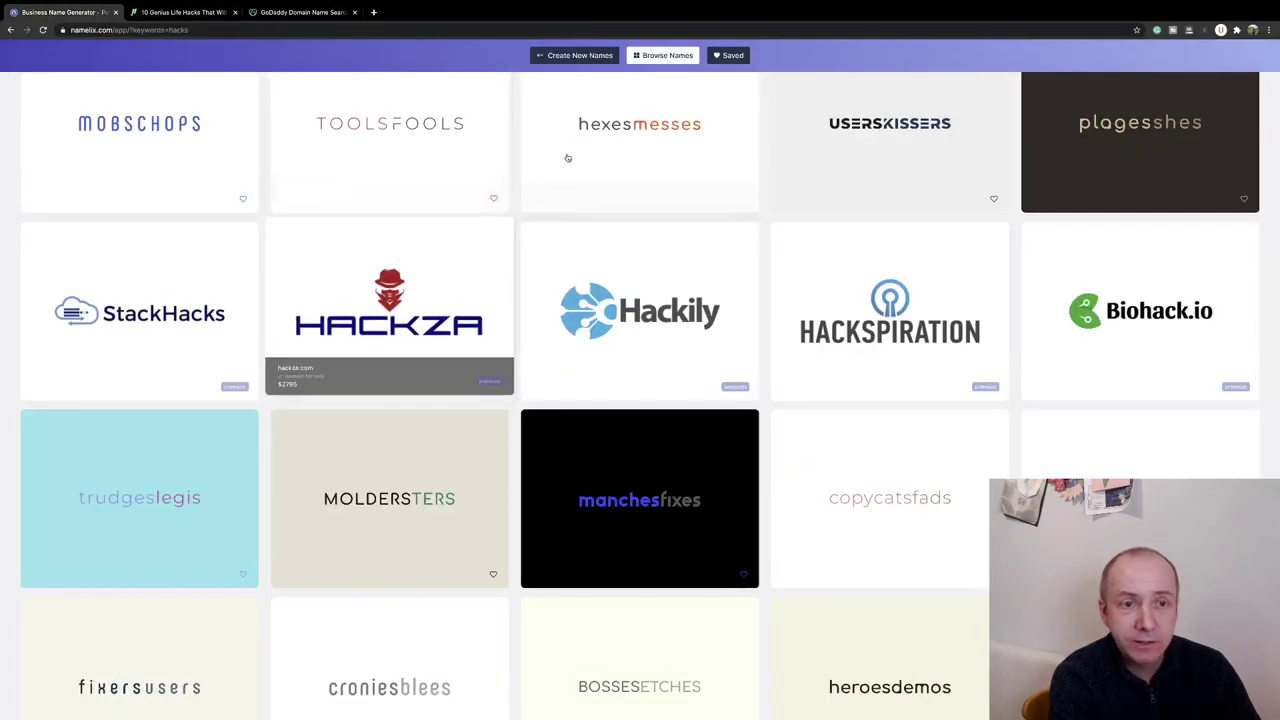
{"action": "left_click", "coordinate": [340, 14]}
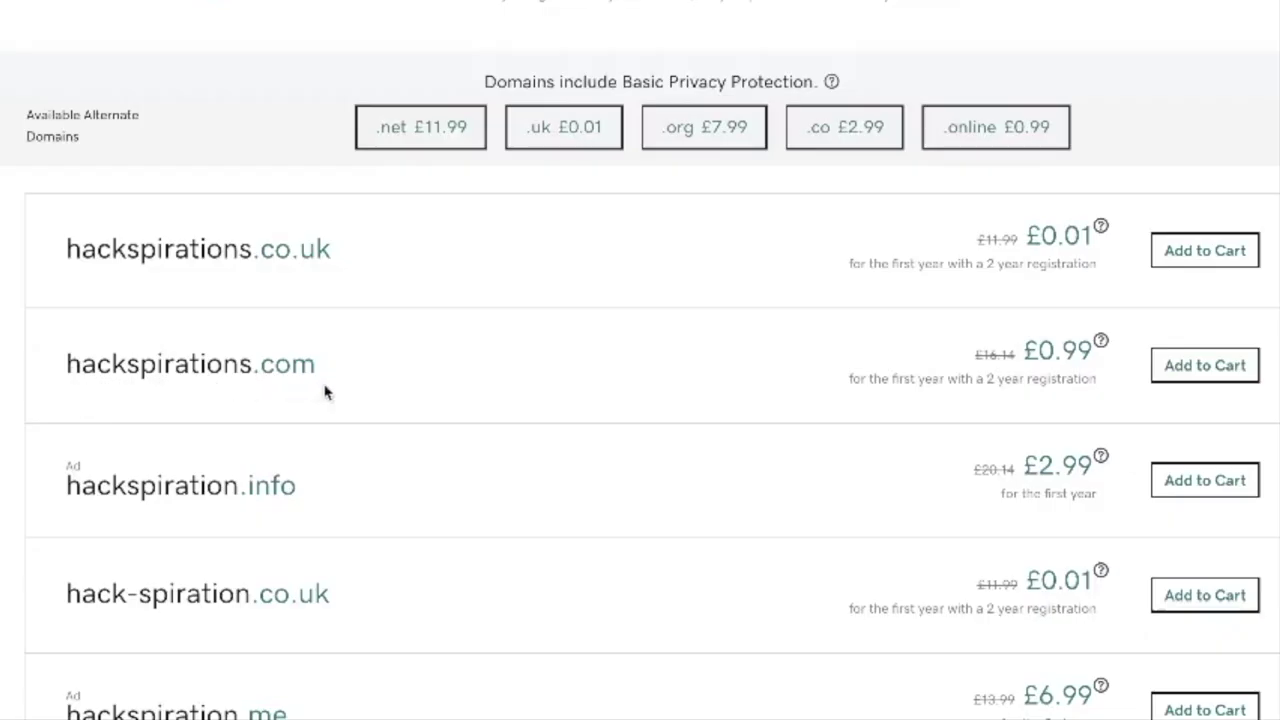
Copy hackspirations.com (£0.99) into the Word list and return to Namelix.
{"action": "left_click_drag", "start_coordinate": [325, 392], "coordinate": [194, 366]}
{"action": "left_click_drag", "start_coordinate": [1057, 345], "coordinate": [1132, 357]}
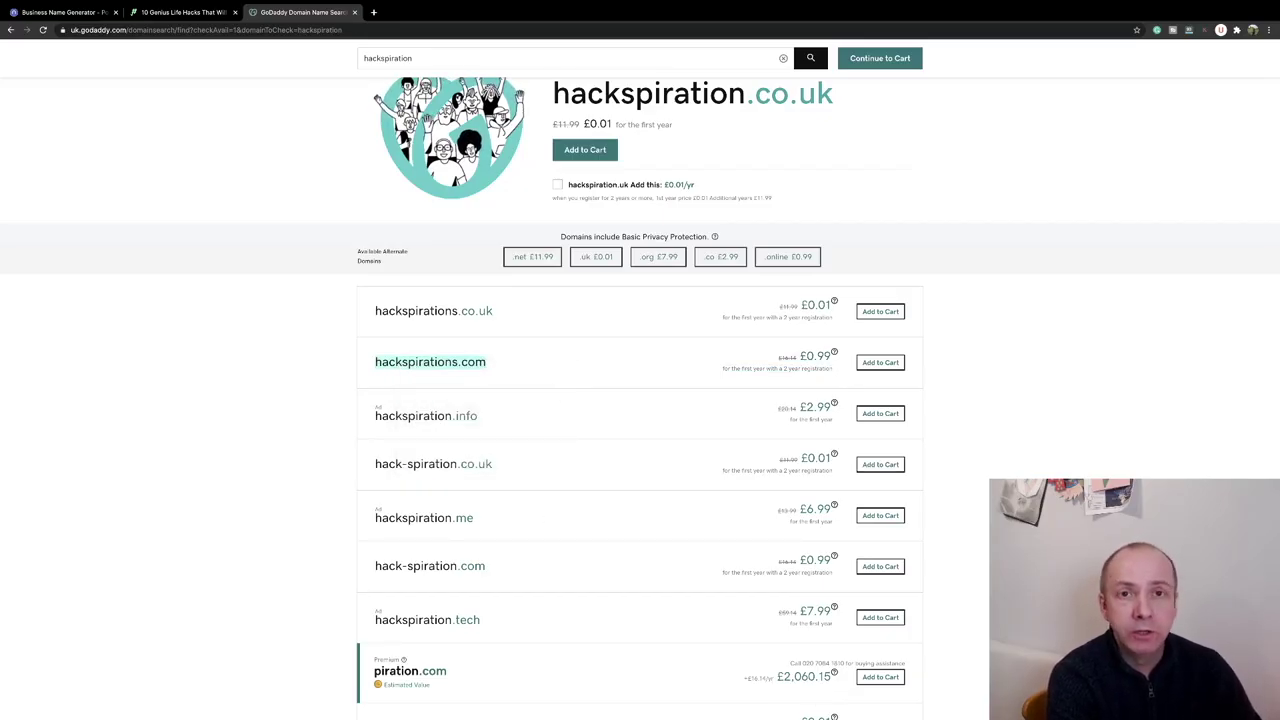
{"action": "mouse_move", "coordinate": [470, 700]}
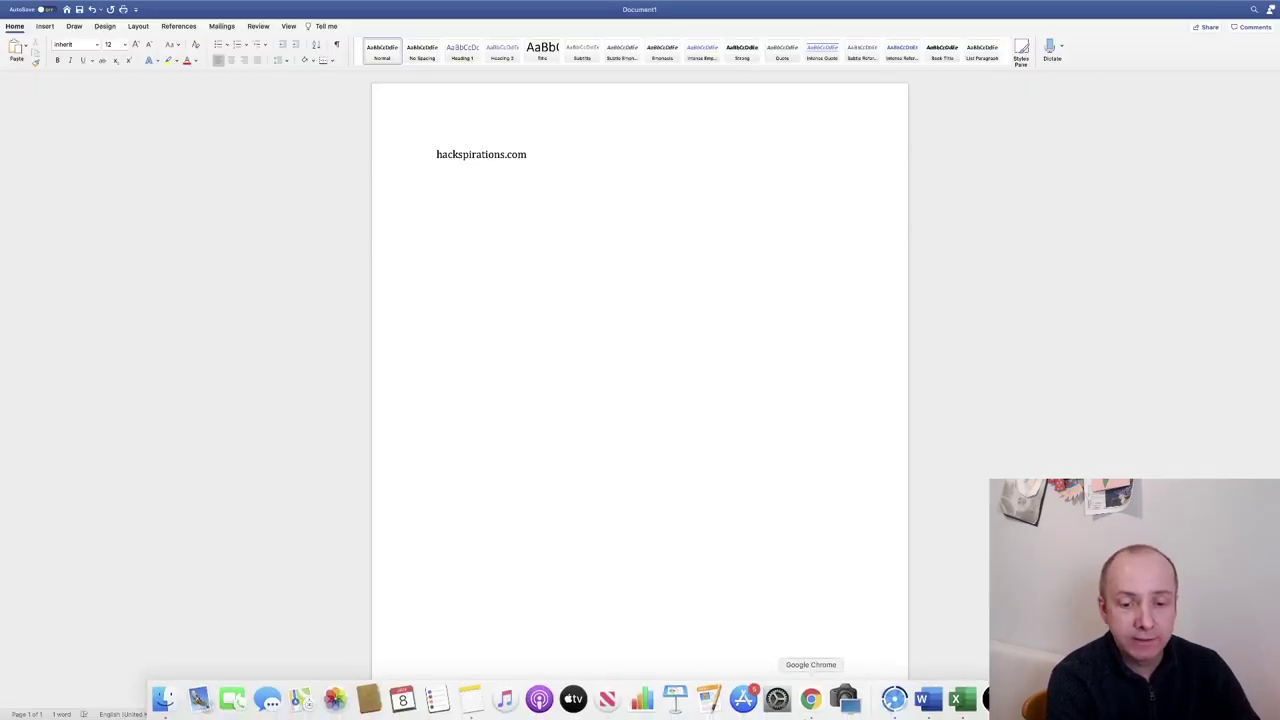
{"action": "left_click", "coordinate": [826, 705]}
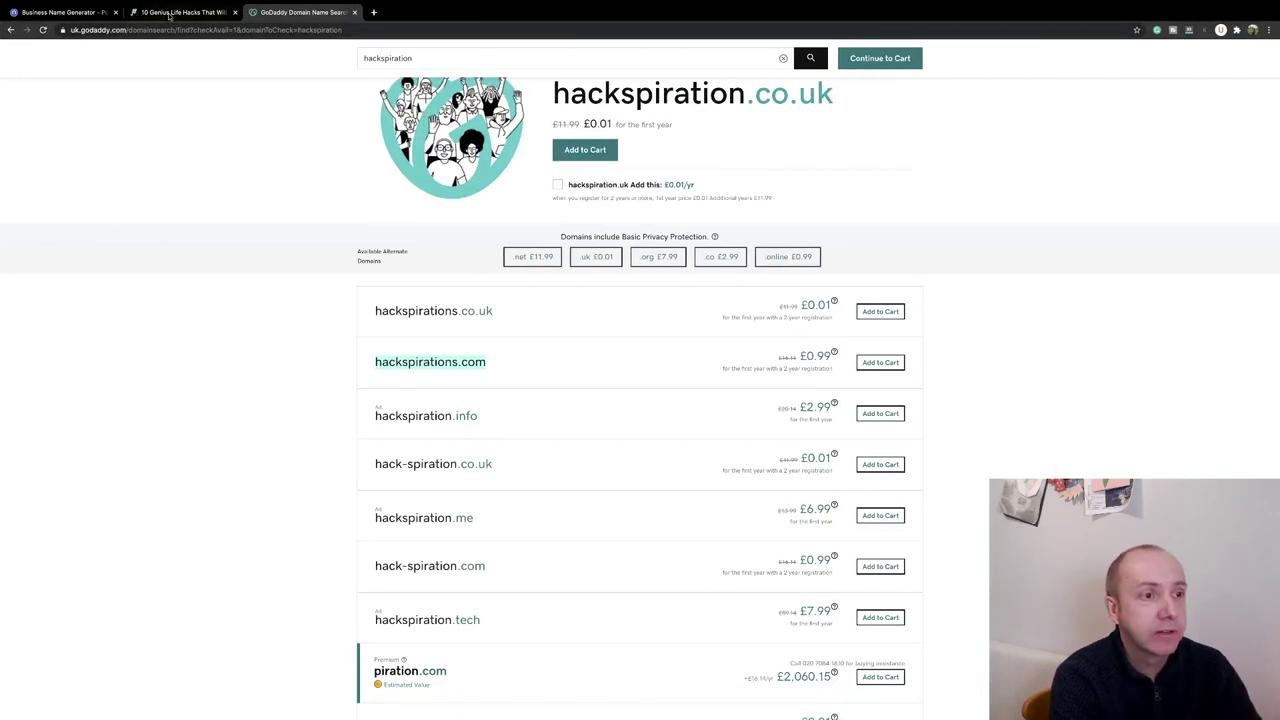
{"action": "left_click", "coordinate": [89, 14]}
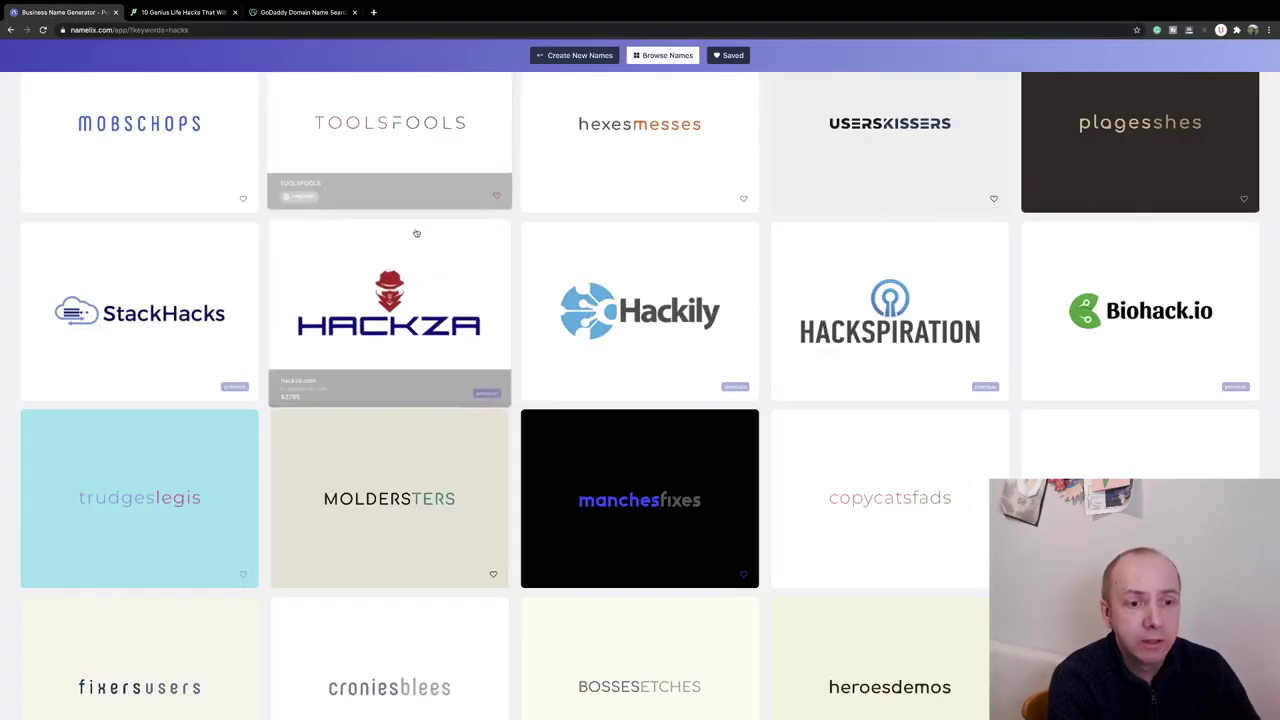
Scroll through the Namelix 'hacks' results, then go back to the generator's start page.
{"action": "scroll", "coordinate": [417, 234], "scroll_direction": "down", "scroll_amount": 3}
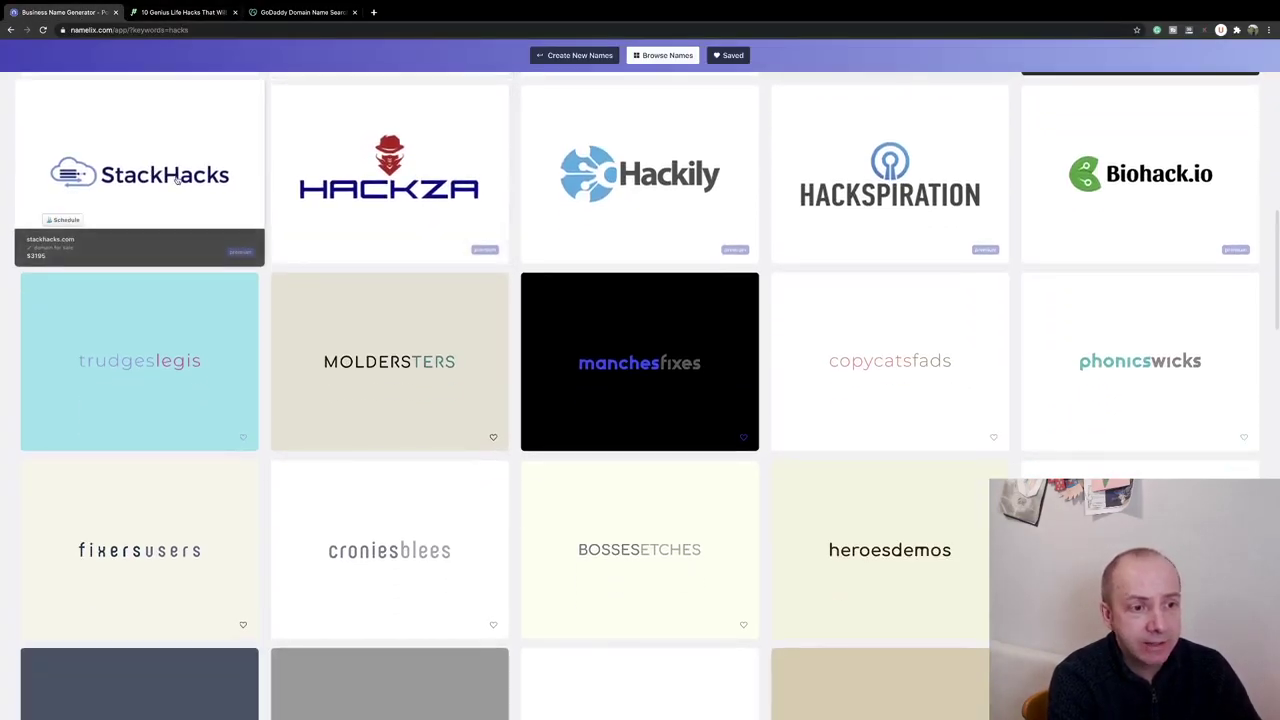
{"action": "scroll", "coordinate": [170, 178], "scroll_direction": "down", "scroll_amount": 2}
{"action": "scroll", "coordinate": [176, 180], "scroll_direction": "down", "scroll_amount": 6}
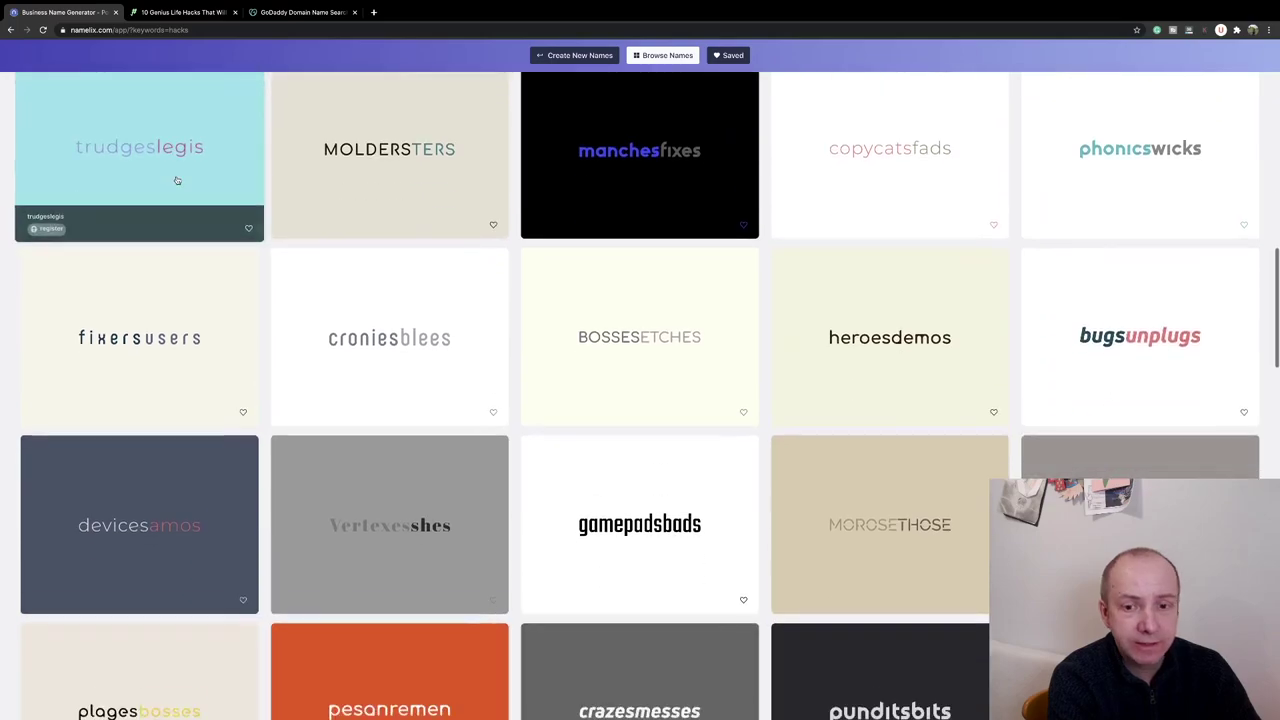
{"action": "scroll", "coordinate": [176, 180], "scroll_direction": "down", "scroll_amount": 4}
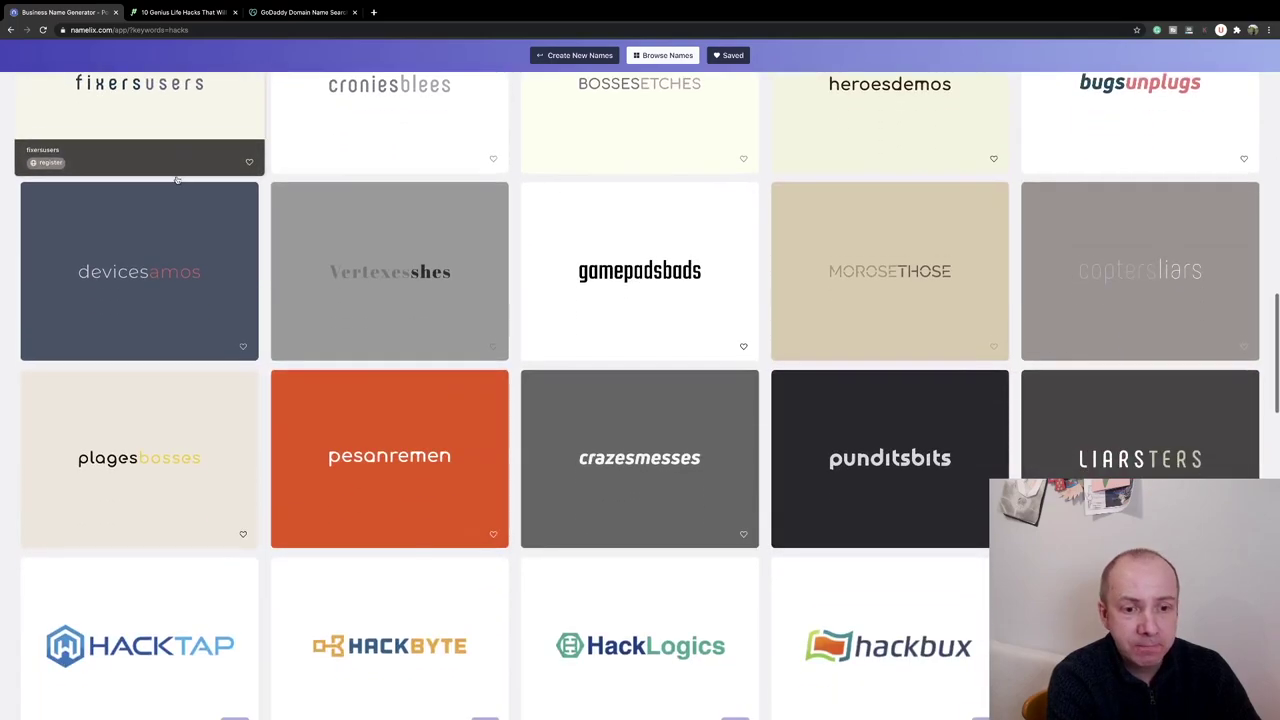
{"action": "scroll", "coordinate": [517, 389], "scroll_direction": "down", "scroll_amount": 5}
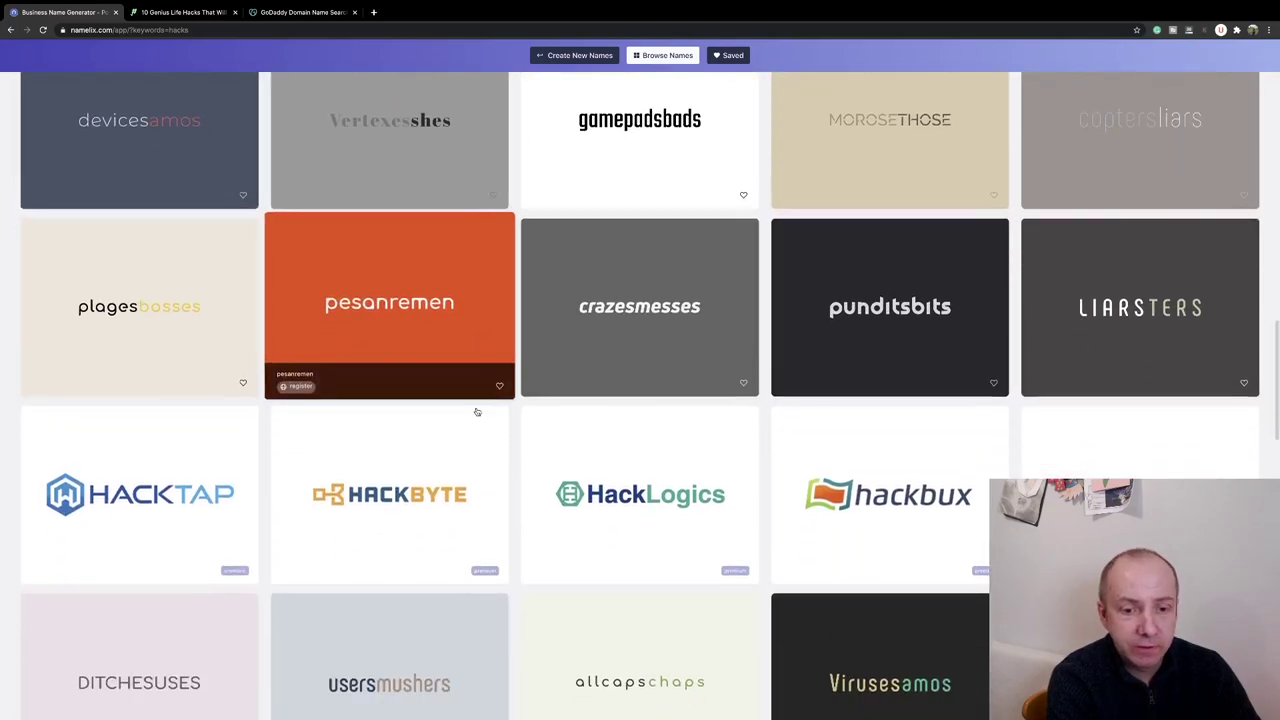
{"action": "scroll", "coordinate": [536, 379], "scroll_direction": "down", "scroll_amount": 2}
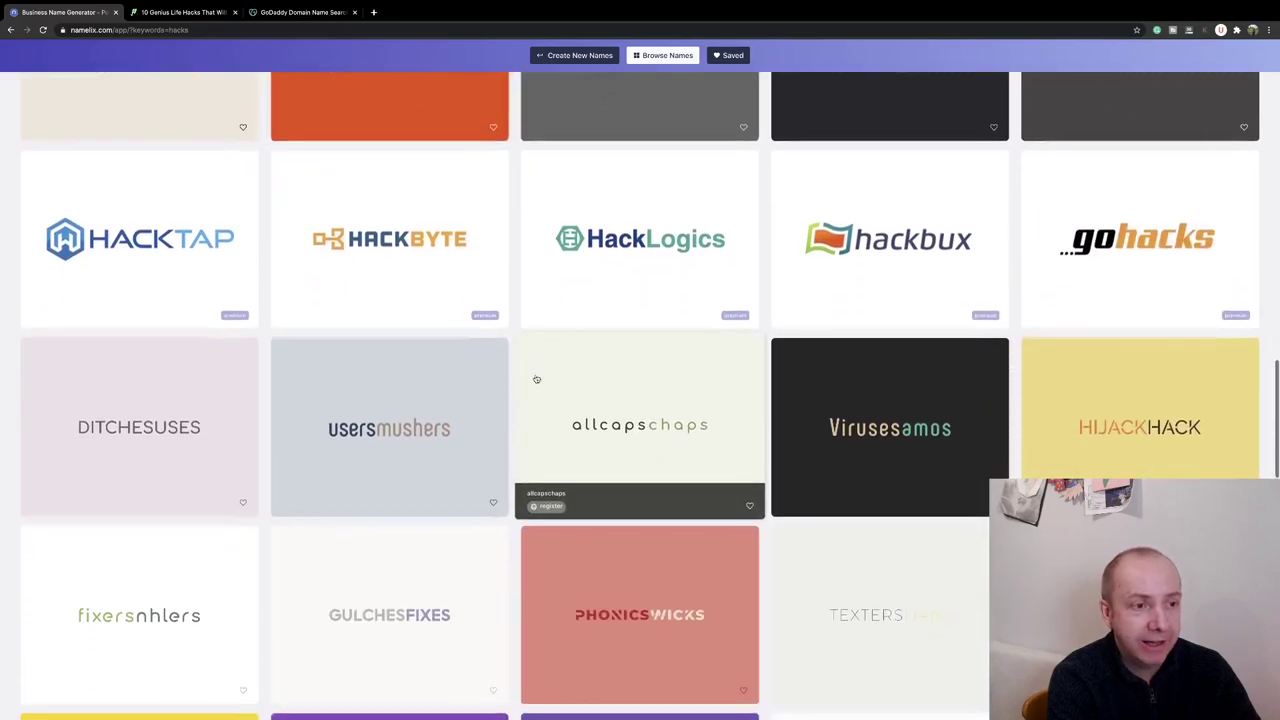
{"action": "scroll", "coordinate": [536, 379], "scroll_direction": "down", "scroll_amount": 1}
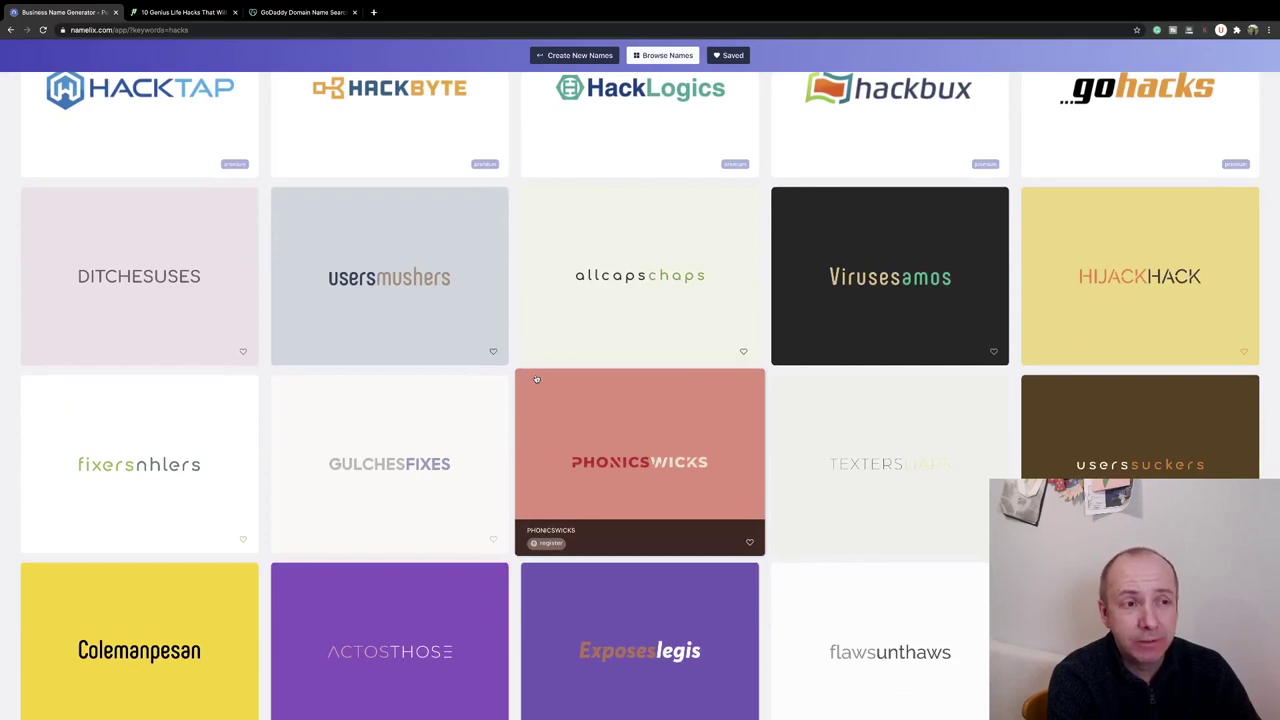
{"action": "scroll", "coordinate": [536, 379], "scroll_direction": "down", "scroll_amount": 3}
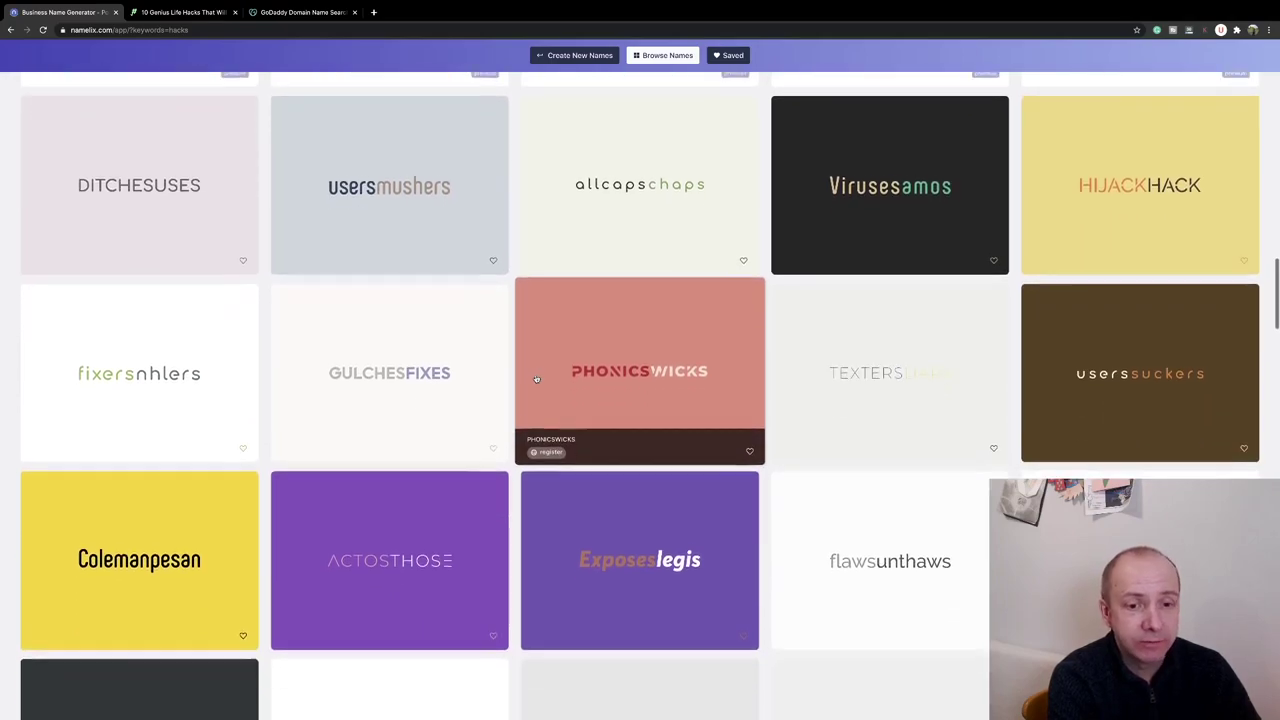
{"action": "scroll", "coordinate": [536, 379], "scroll_direction": "down", "scroll_amount": 4}
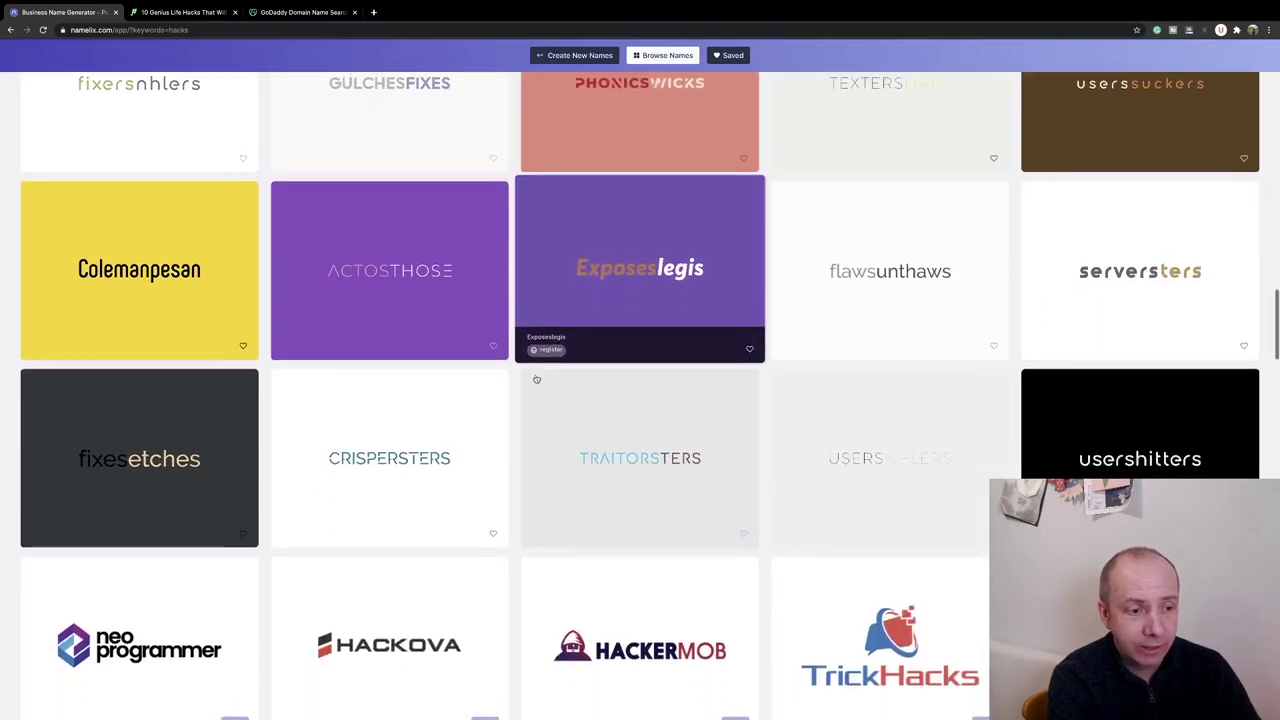
{"action": "scroll", "coordinate": [536, 379], "scroll_direction": "down", "scroll_amount": 4}
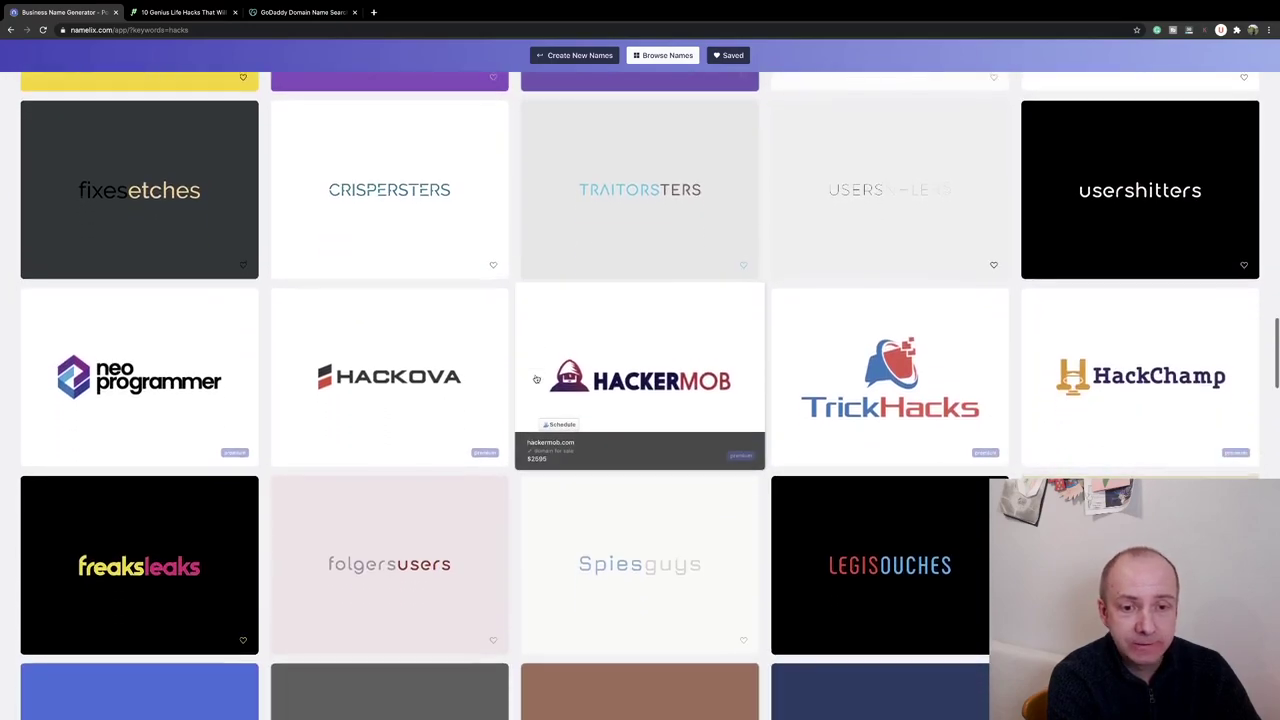
{"action": "scroll", "coordinate": [536, 379], "scroll_direction": "down", "scroll_amount": 2}
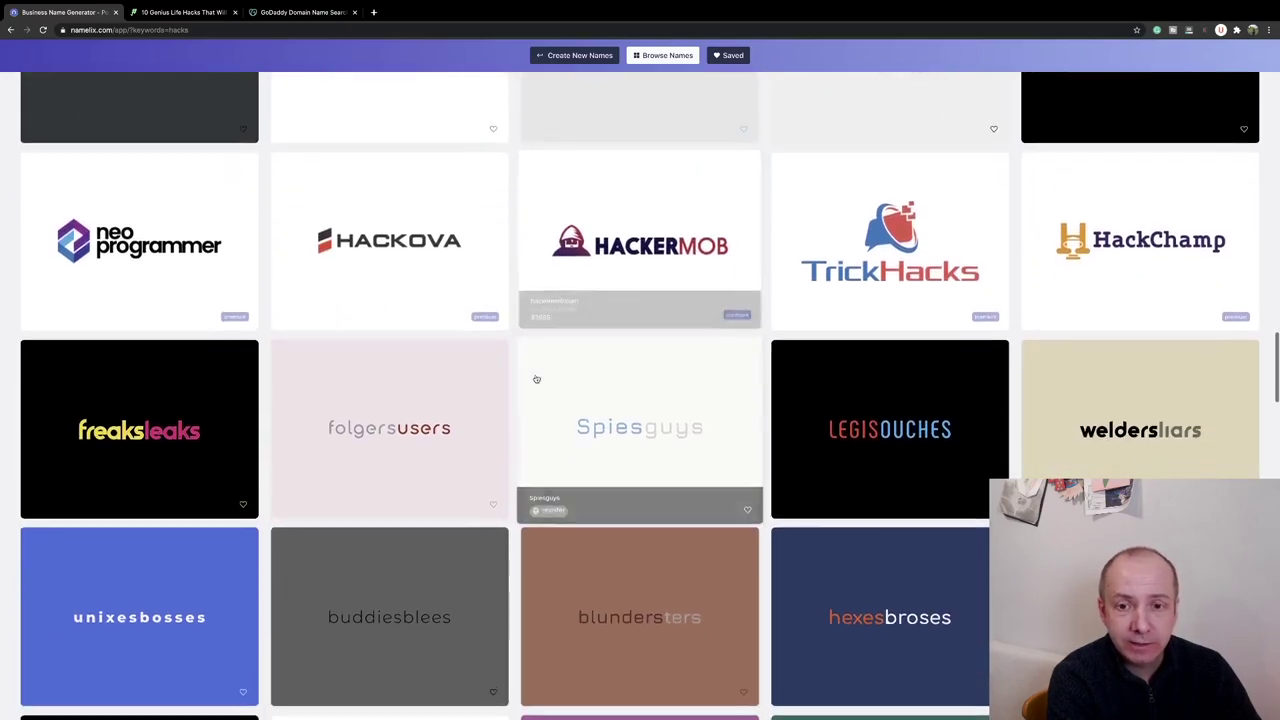
{"action": "scroll", "coordinate": [837, 252], "scroll_direction": "down", "scroll_amount": 3}
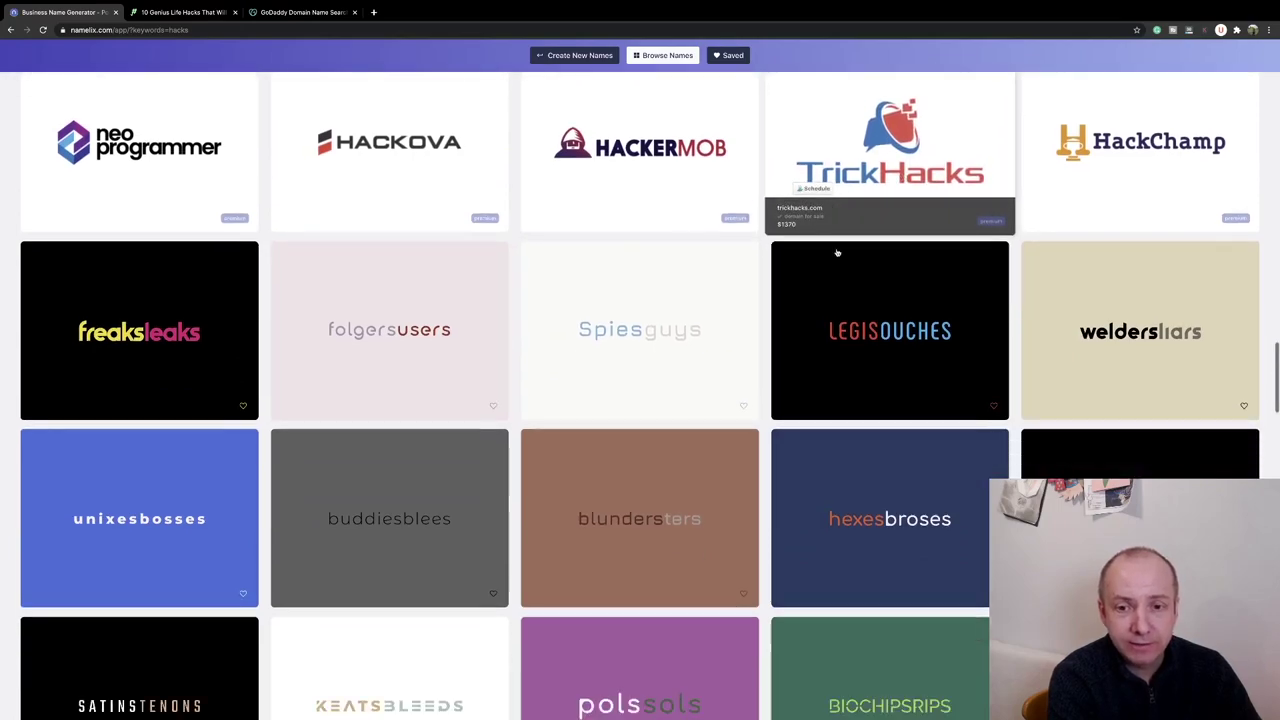
{"action": "scroll", "coordinate": [837, 252], "scroll_direction": "down", "scroll_amount": 3}
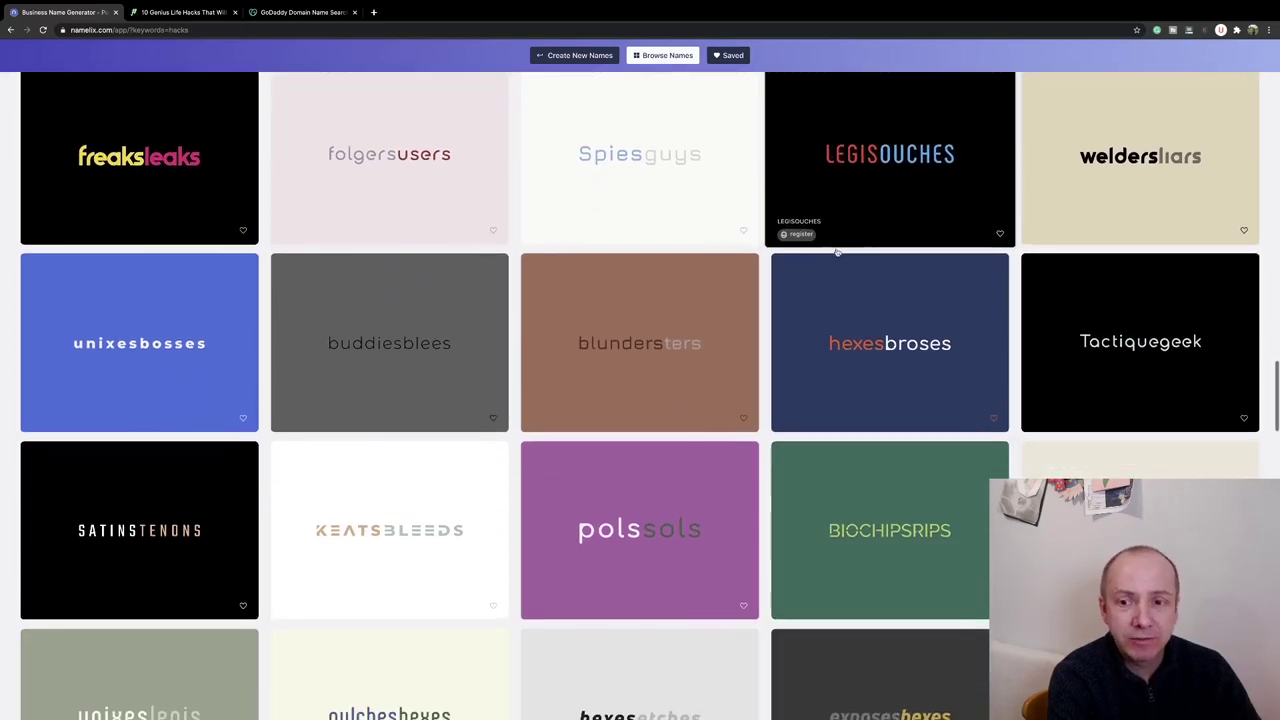
{"action": "scroll", "coordinate": [837, 252], "scroll_direction": "down", "scroll_amount": 3}
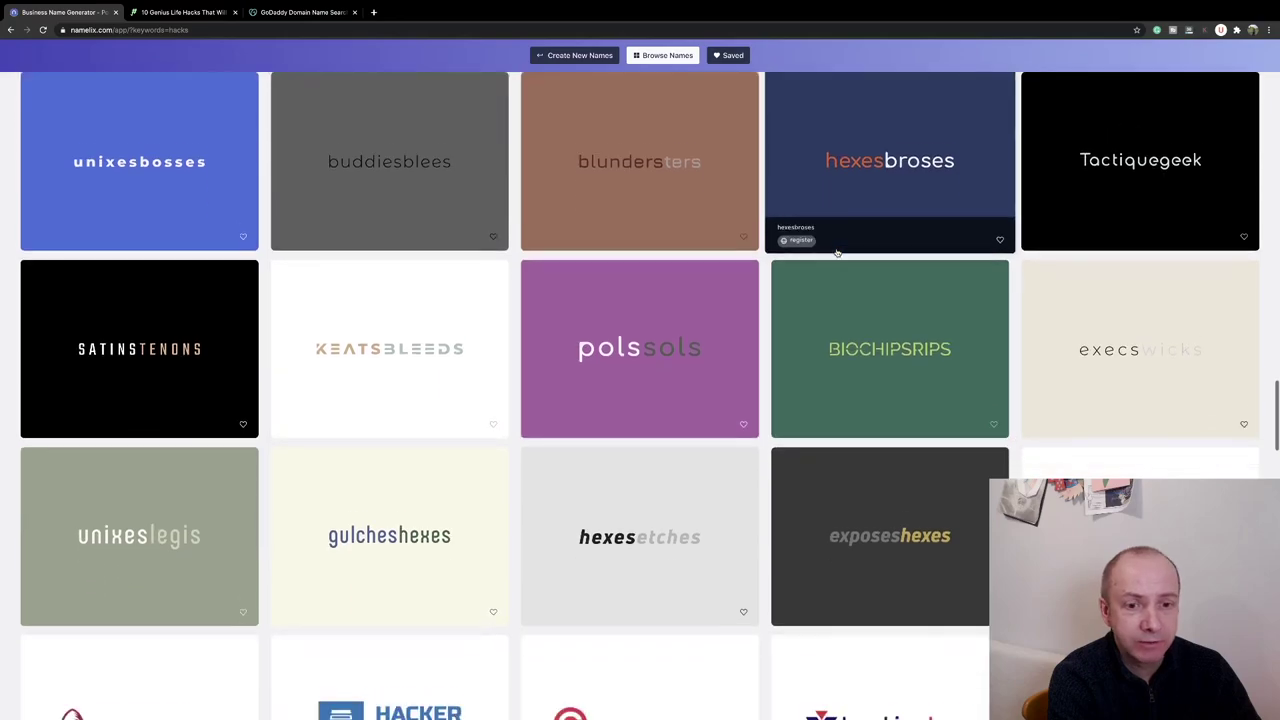
{"action": "scroll", "coordinate": [837, 252], "scroll_direction": "down", "scroll_amount": 4}
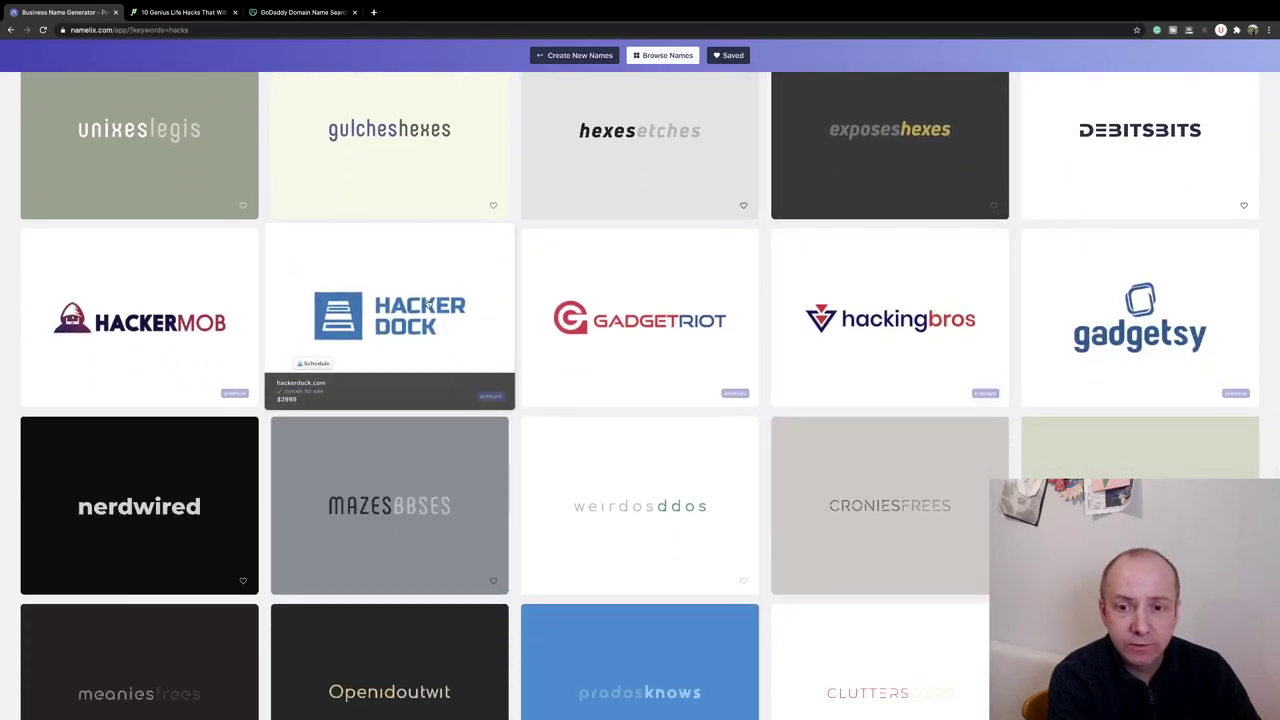
{"action": "scroll", "coordinate": [428, 303], "scroll_direction": "down", "scroll_amount": 3}
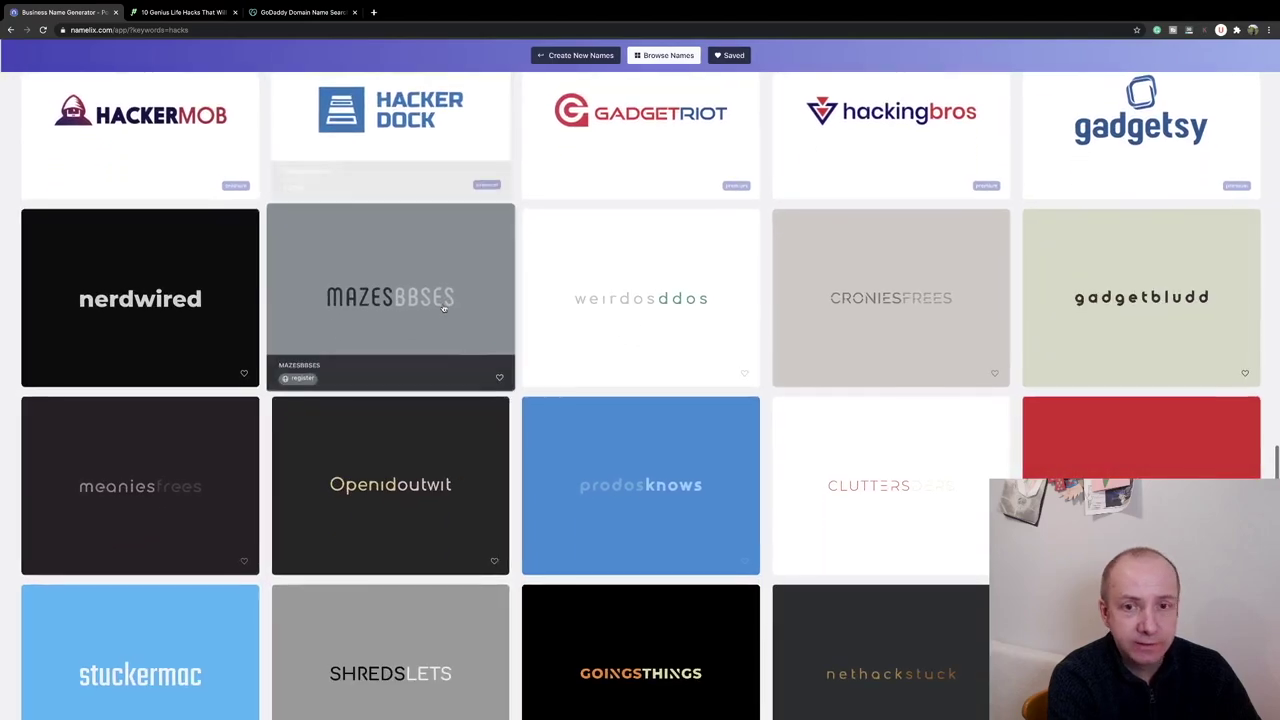
{"action": "scroll", "coordinate": [825, 228], "scroll_direction": "down", "scroll_amount": 3}
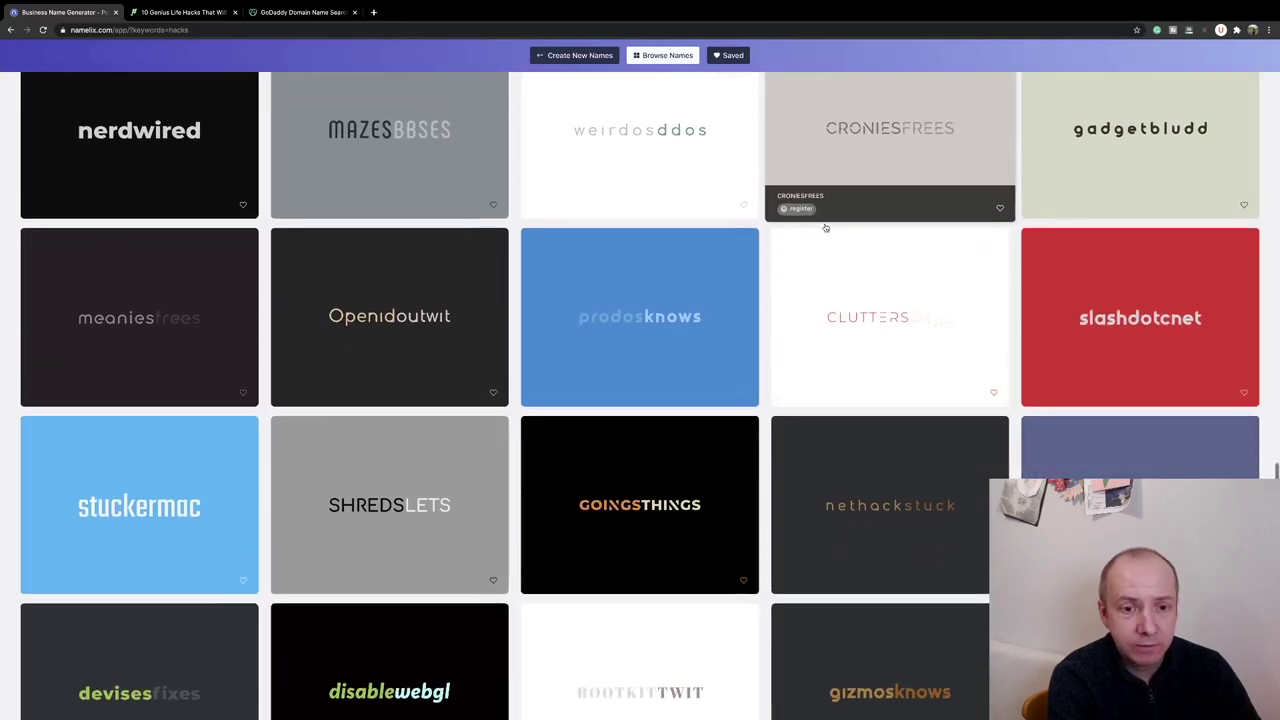
{"action": "scroll", "coordinate": [825, 228], "scroll_direction": "down", "scroll_amount": 3}
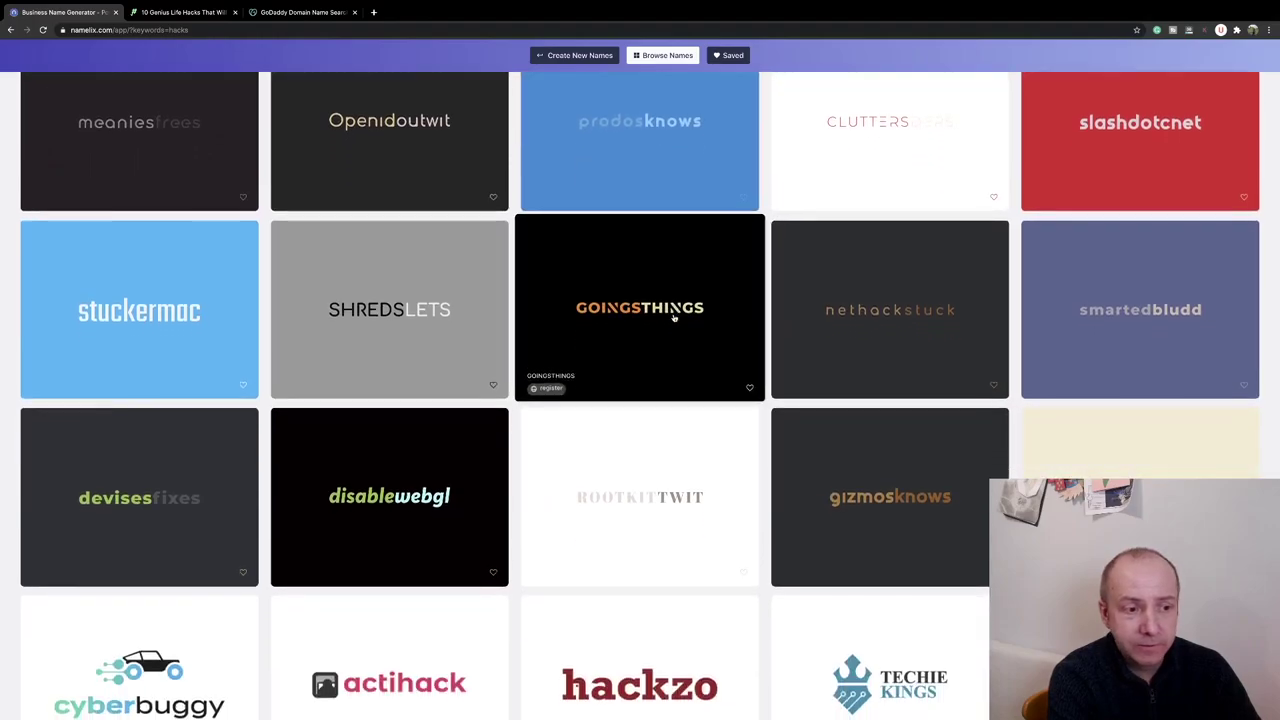
{"action": "scroll", "coordinate": [674, 316], "scroll_direction": "up", "scroll_amount": 20}
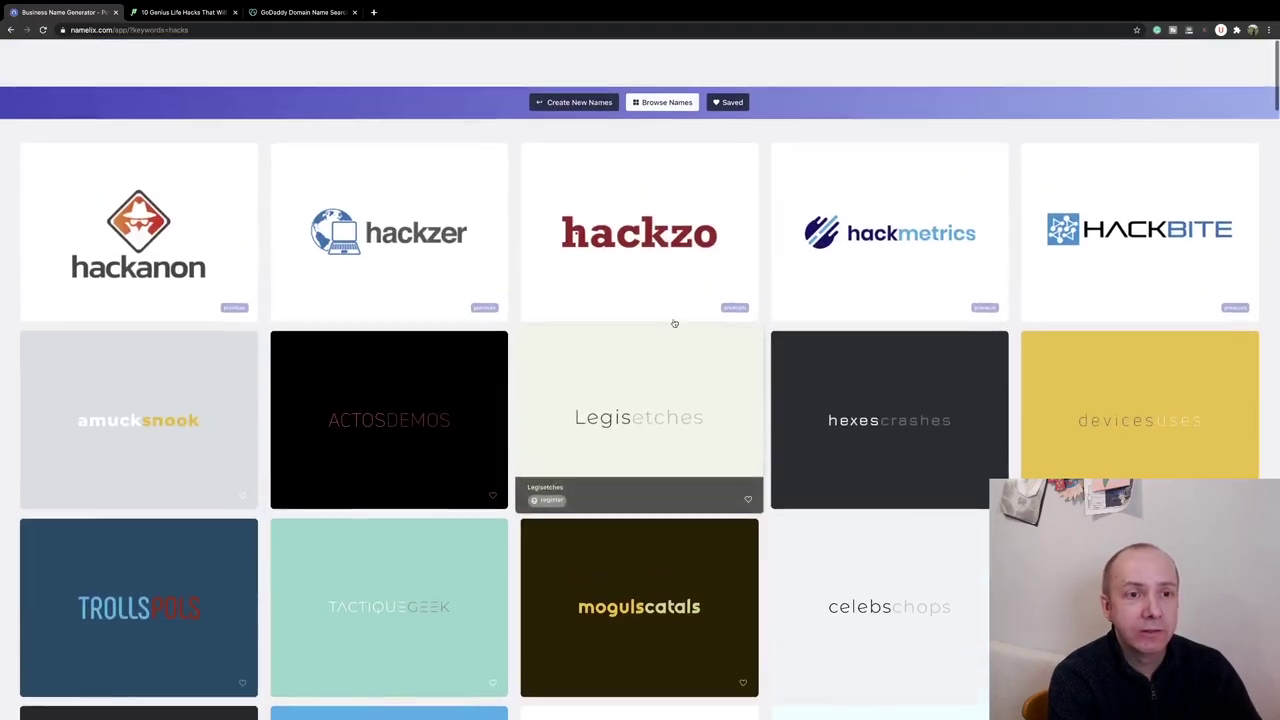
{"action": "key", "text": "alt+Left"}
Change the Namelix keyword to lifehacks and generate names with the current length settings.
{"action": "type", "text": "lif"}
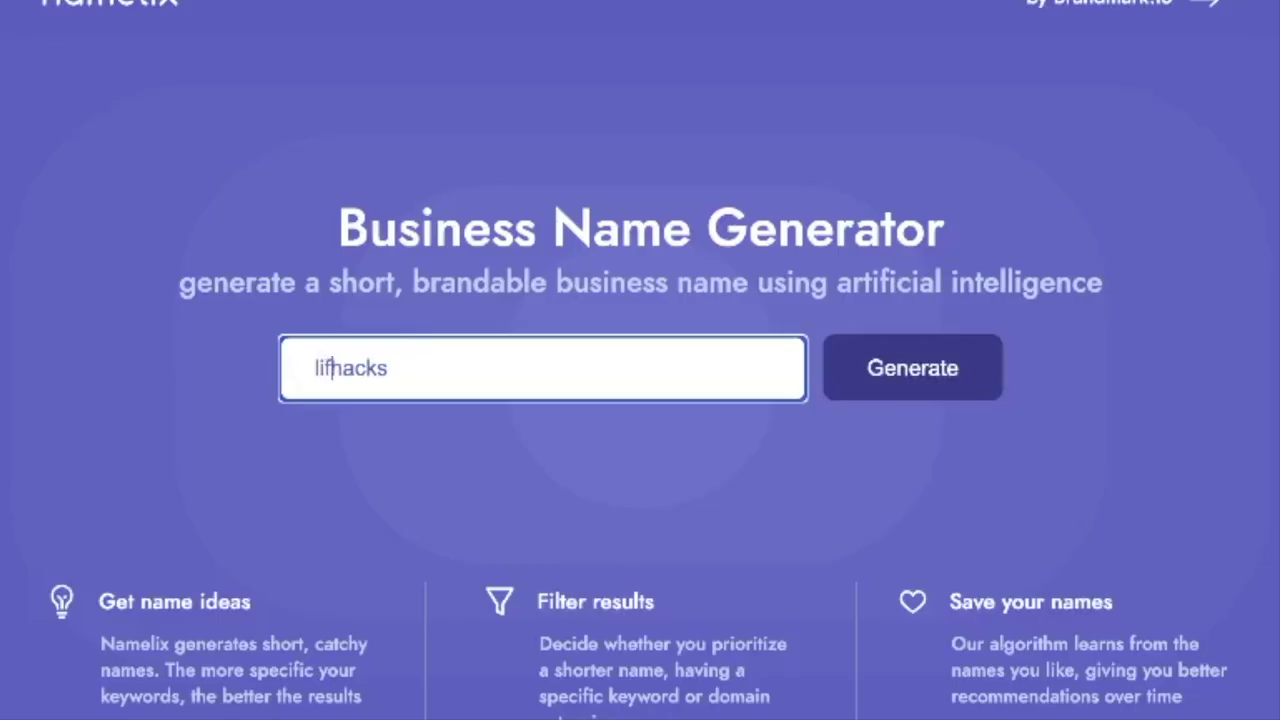
{"action": "left_click", "coordinate": [922, 380]}
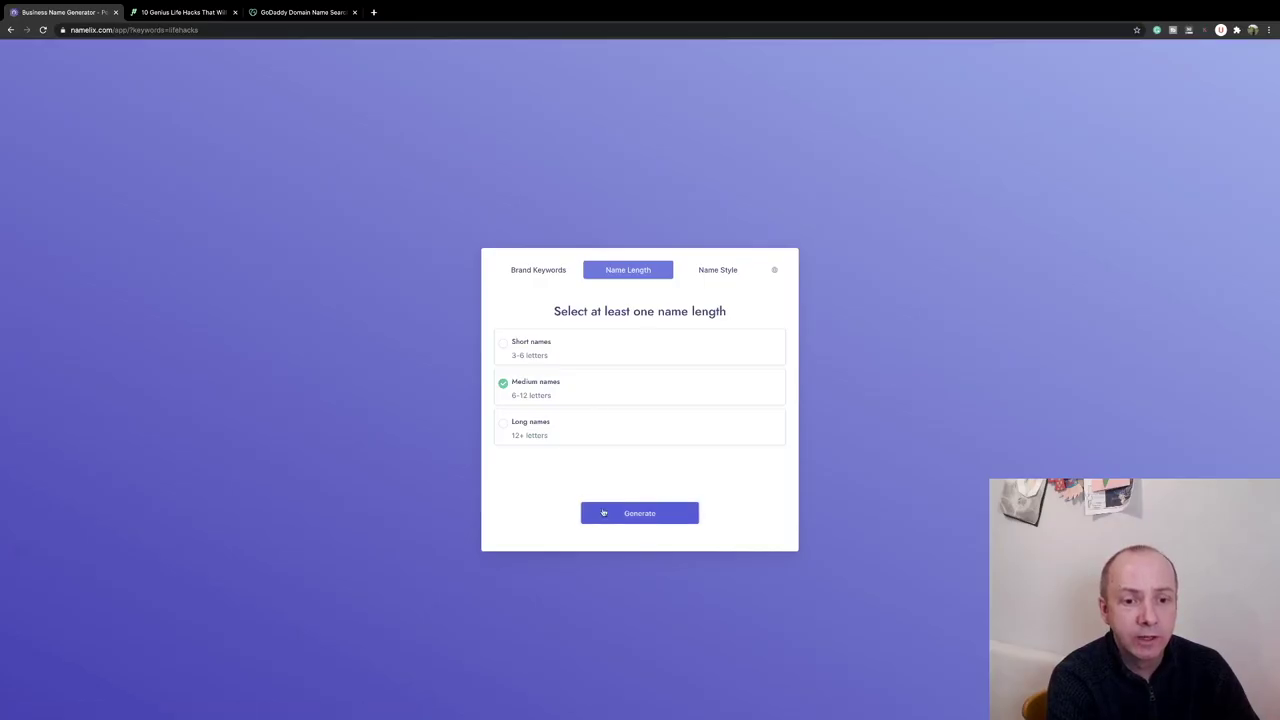
{"action": "left_click", "coordinate": [603, 512]}
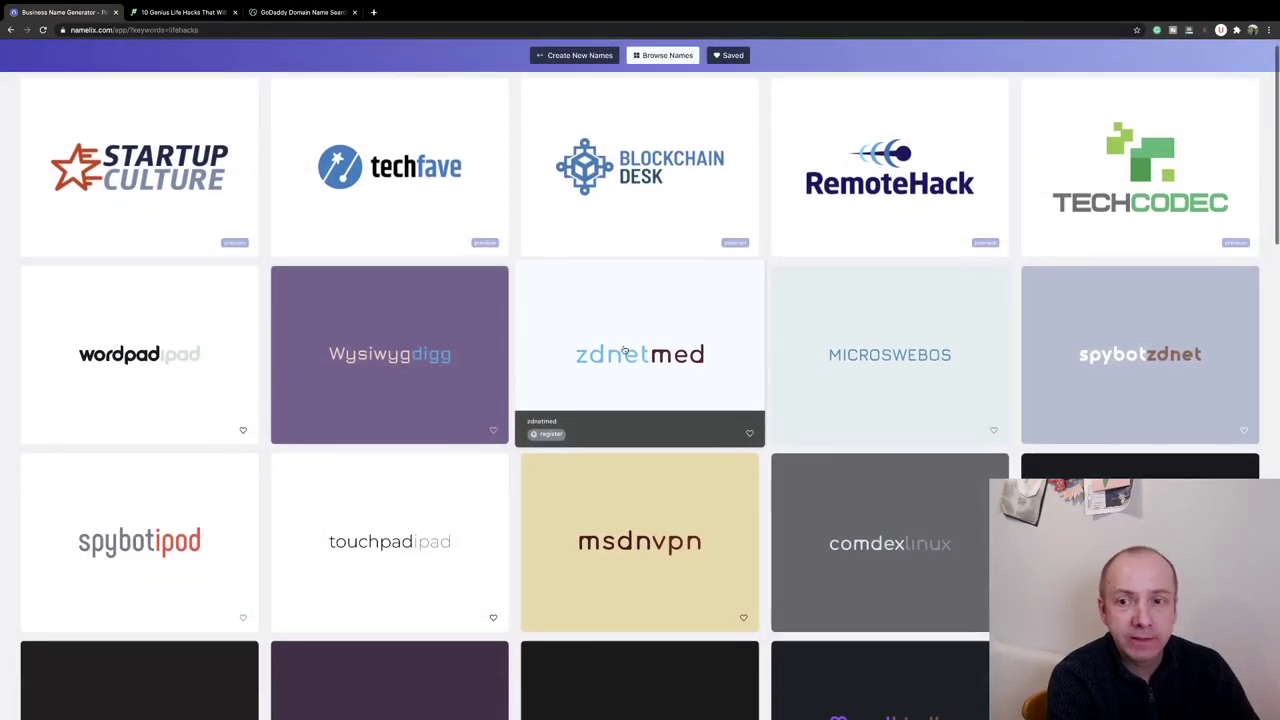
Browse the lifehacks name ideas such as techcouch.
{"action": "scroll", "coordinate": [640, 345], "scroll_direction": "down", "scroll_amount": 3}
{"action": "scroll", "coordinate": [624, 350], "scroll_direction": "down", "scroll_amount": 5}
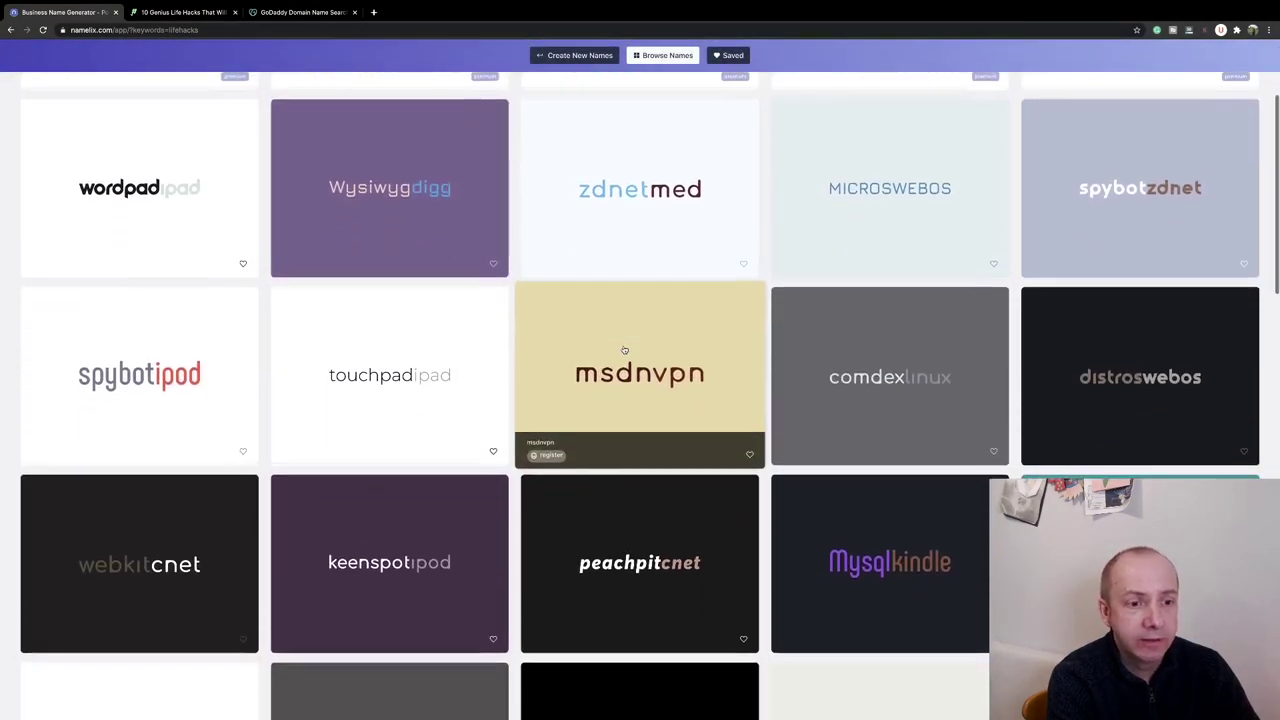
{"action": "scroll", "coordinate": [624, 350], "scroll_direction": "down", "scroll_amount": 6}
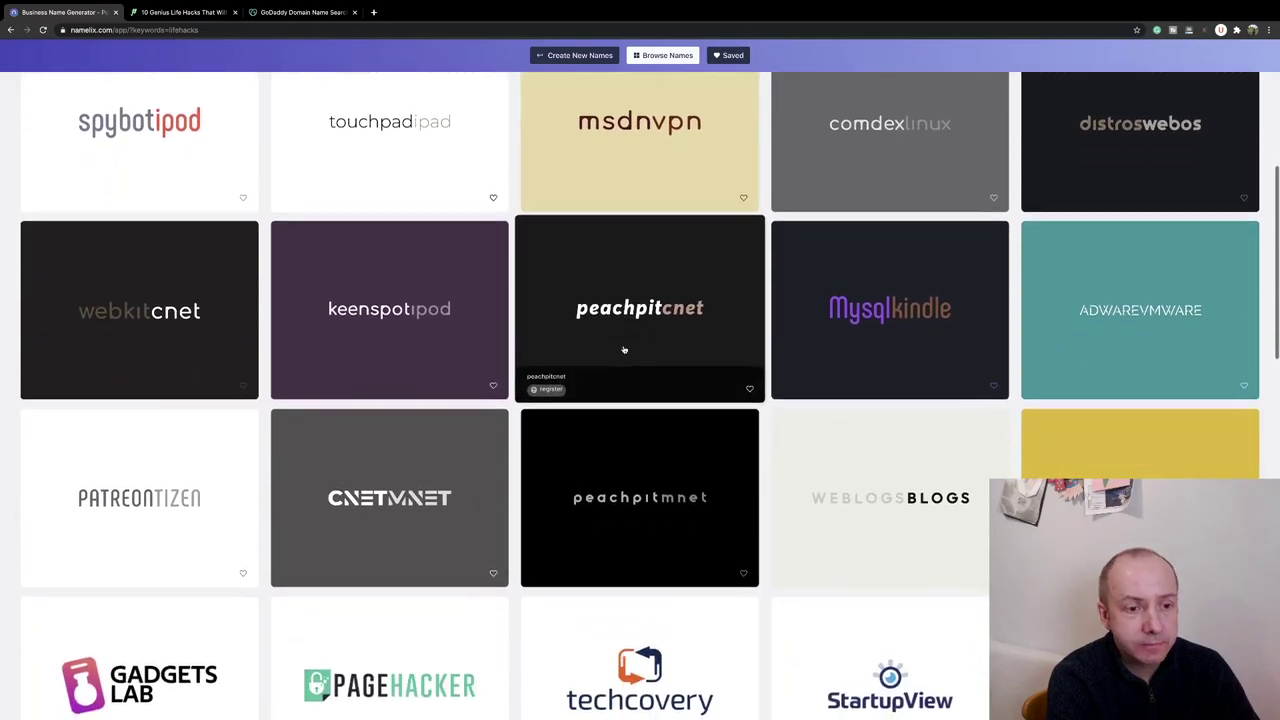
{"action": "scroll", "coordinate": [624, 350], "scroll_direction": "down", "scroll_amount": 3}
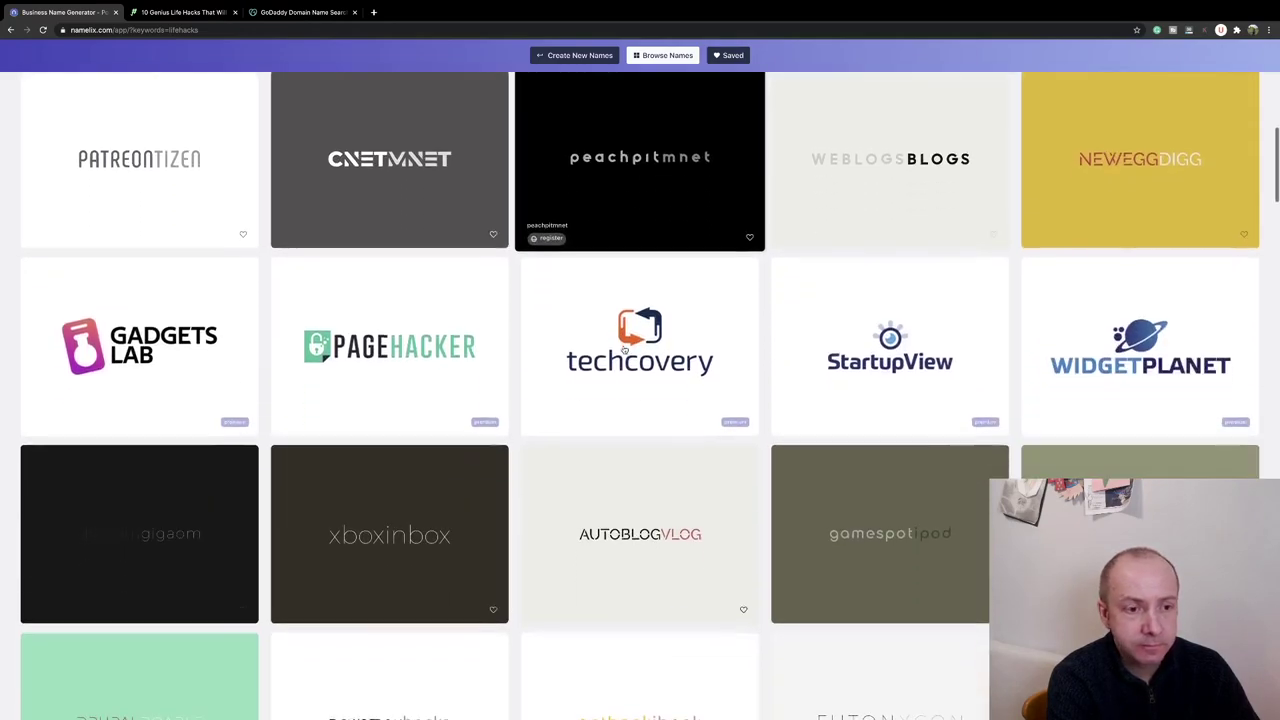
{"action": "scroll", "coordinate": [421, 331], "scroll_direction": "down", "scroll_amount": 7}
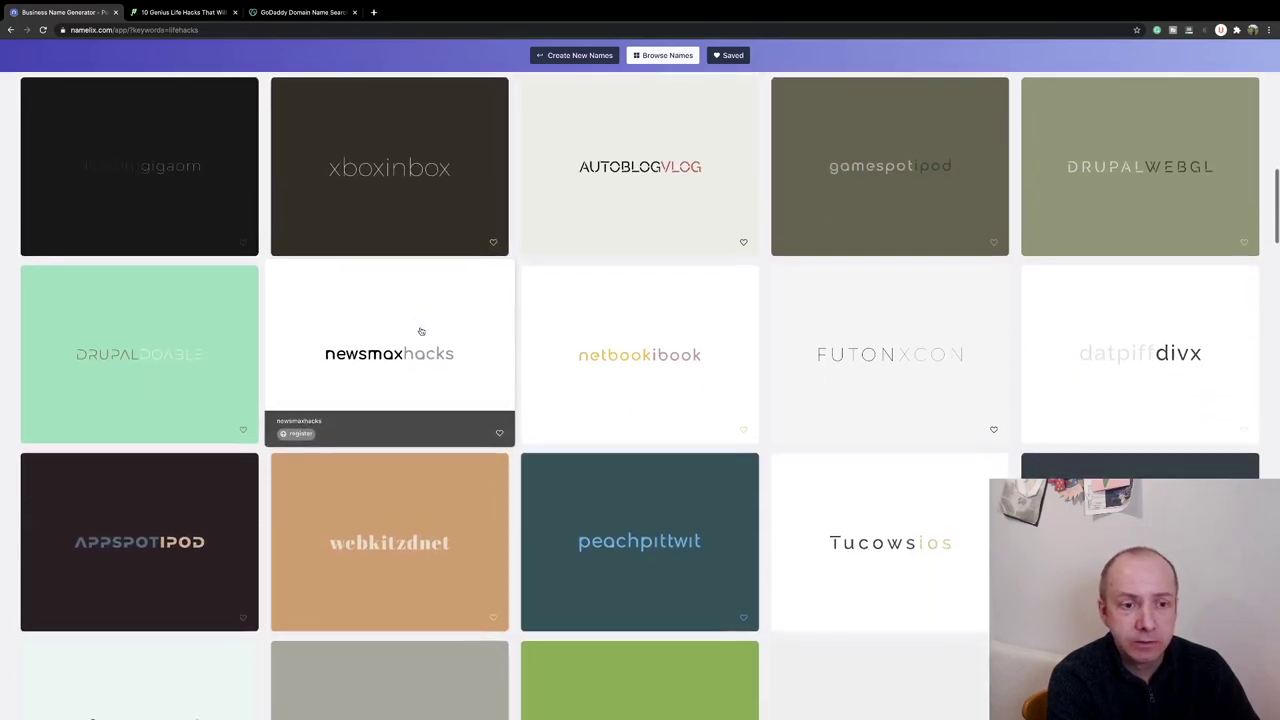
{"action": "scroll", "coordinate": [421, 331], "scroll_direction": "down", "scroll_amount": 6}
{"action": "scroll", "coordinate": [421, 331], "scroll_direction": "down", "scroll_amount": 6}
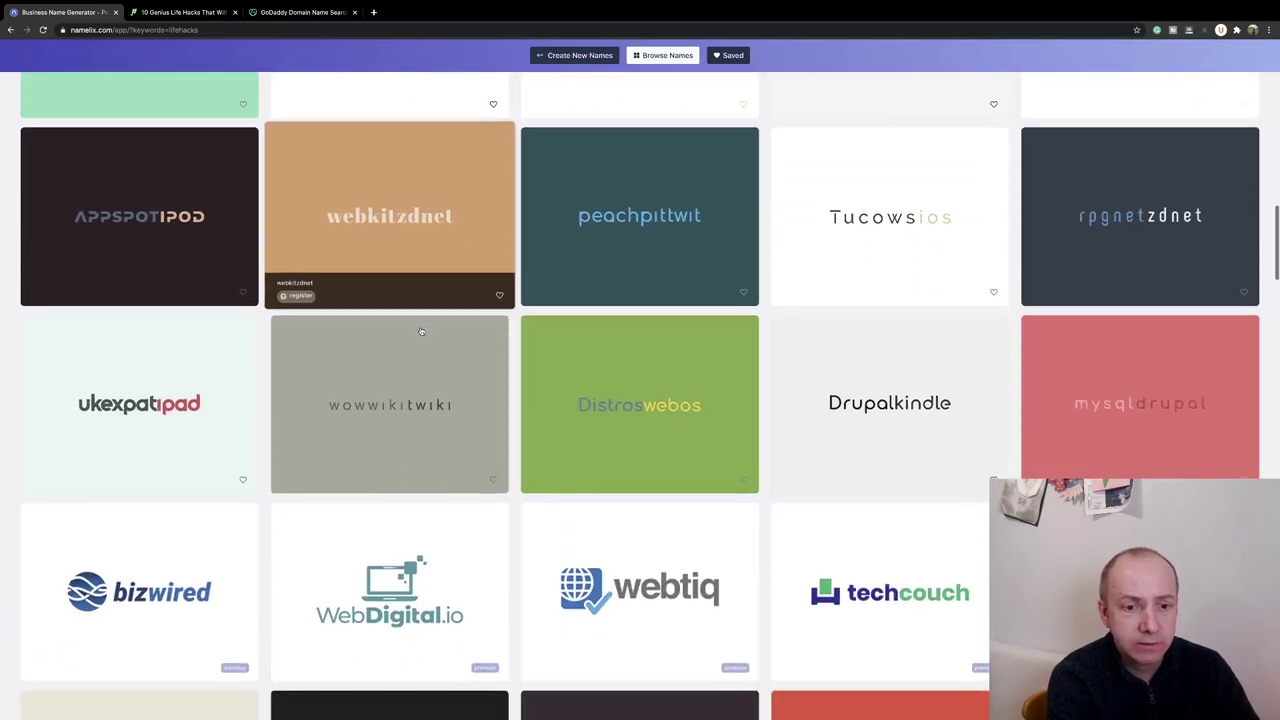
{"action": "scroll", "coordinate": [421, 331], "scroll_direction": "down", "scroll_amount": 6}
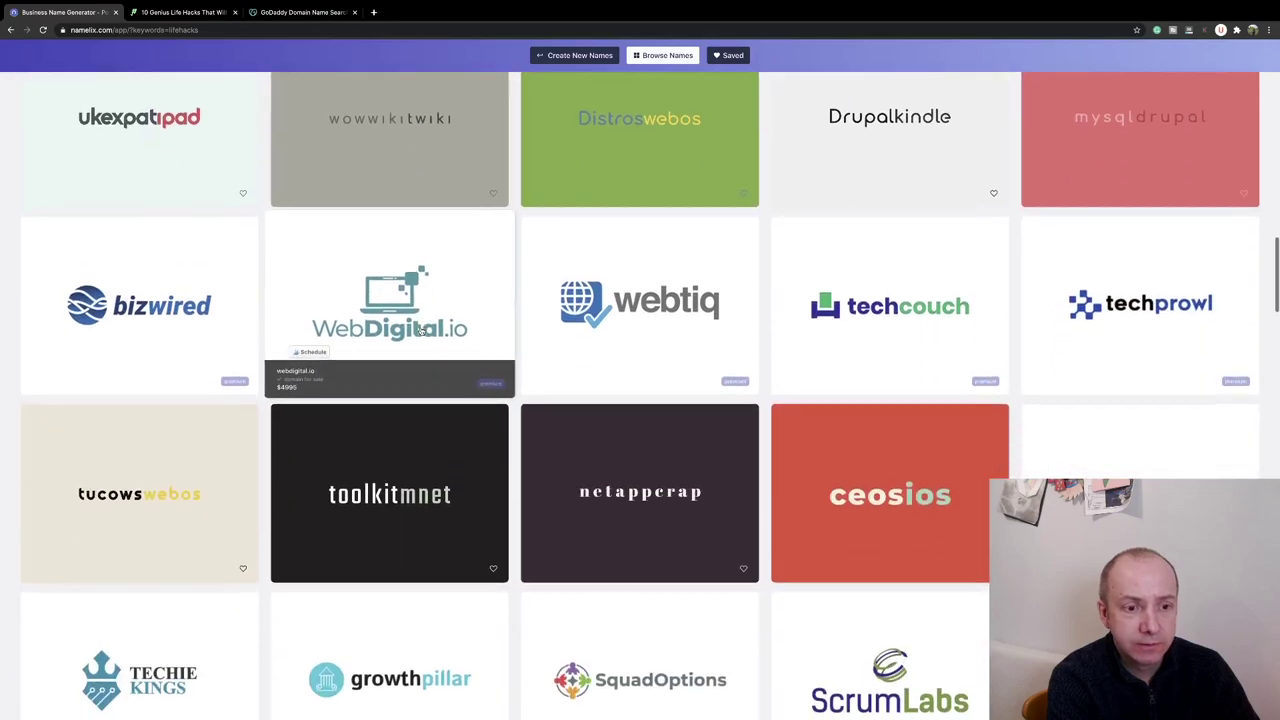
{"action": "scroll", "coordinate": [421, 331], "scroll_direction": "down", "scroll_amount": 6}
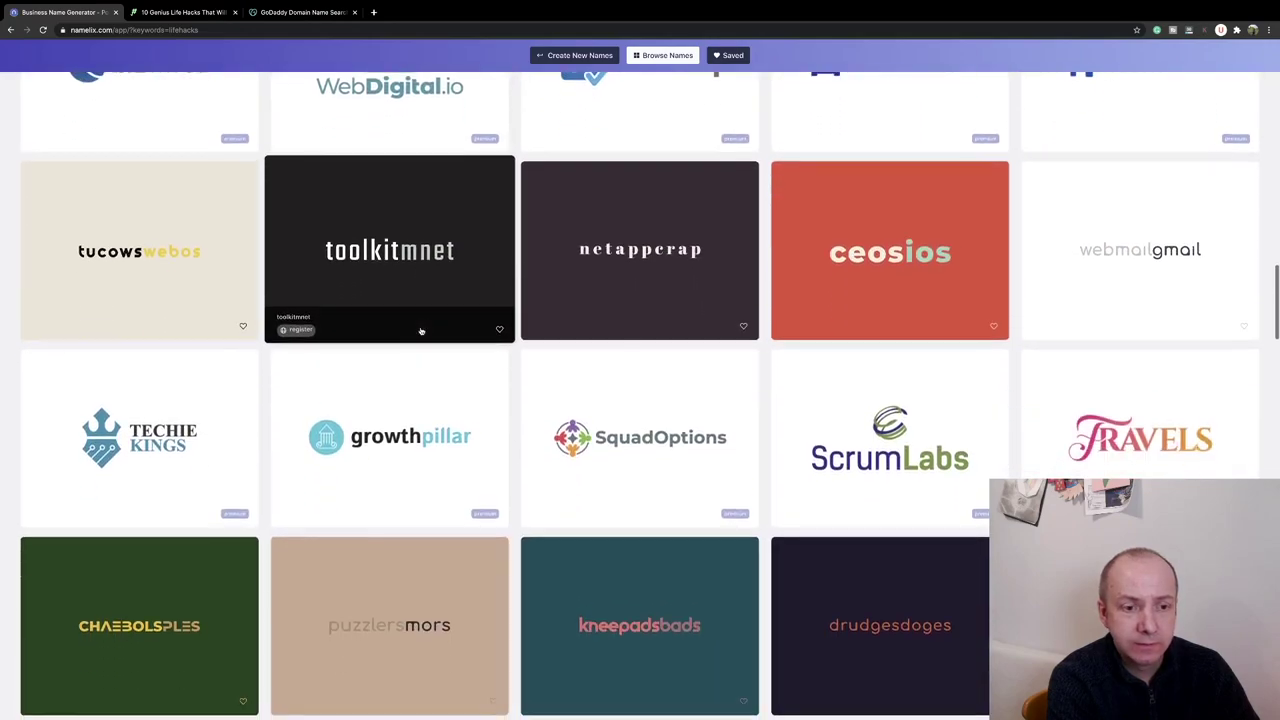
{"action": "scroll", "coordinate": [421, 331], "scroll_direction": "up", "scroll_amount": 4}
{"action": "scroll", "coordinate": [421, 331], "scroll_direction": "up", "scroll_amount": 10}
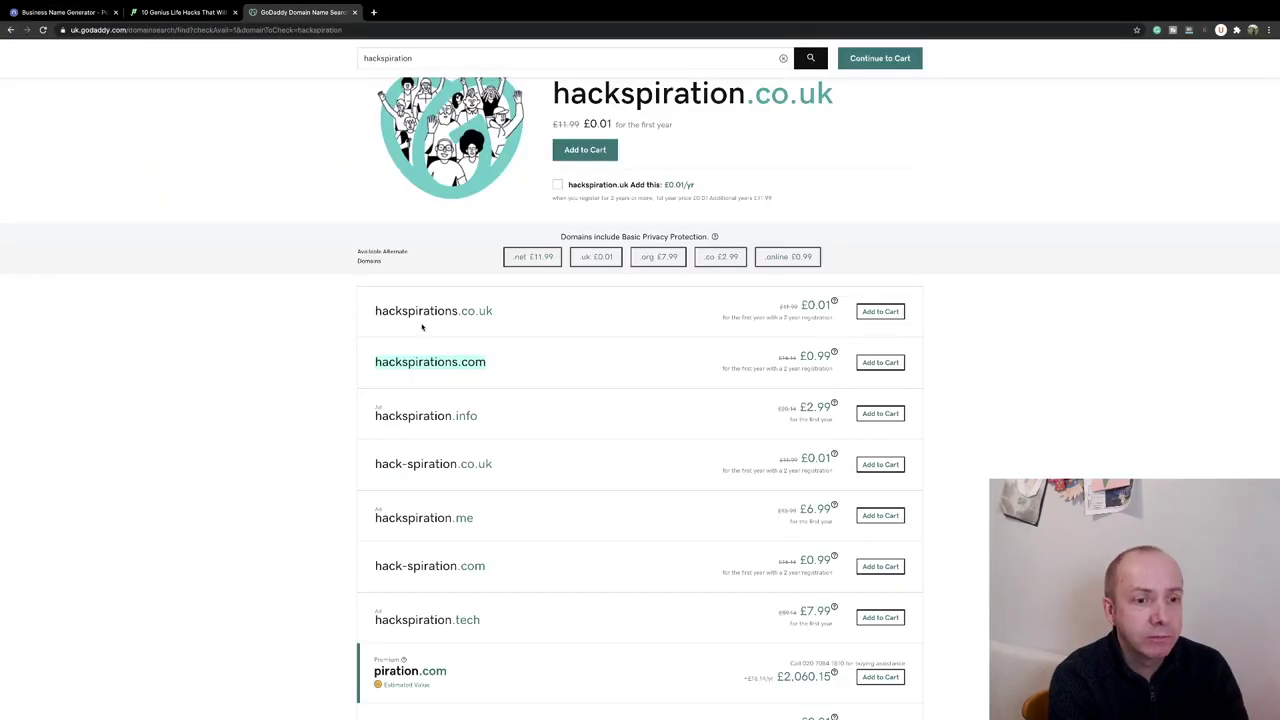
Search GoDaddy for the domain hackflick.
{"action": "scroll", "coordinate": [421, 327], "scroll_direction": "up", "scroll_amount": 1}
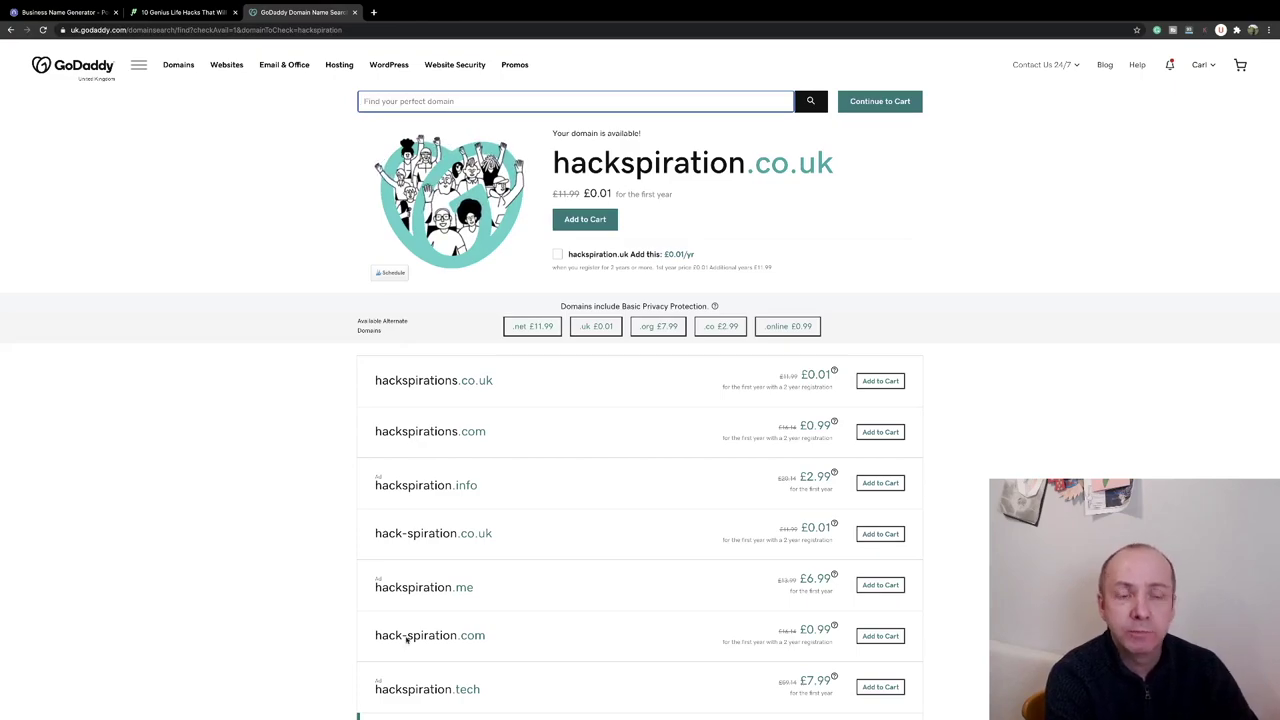
{"action": "left_click", "coordinate": [427, 95]}
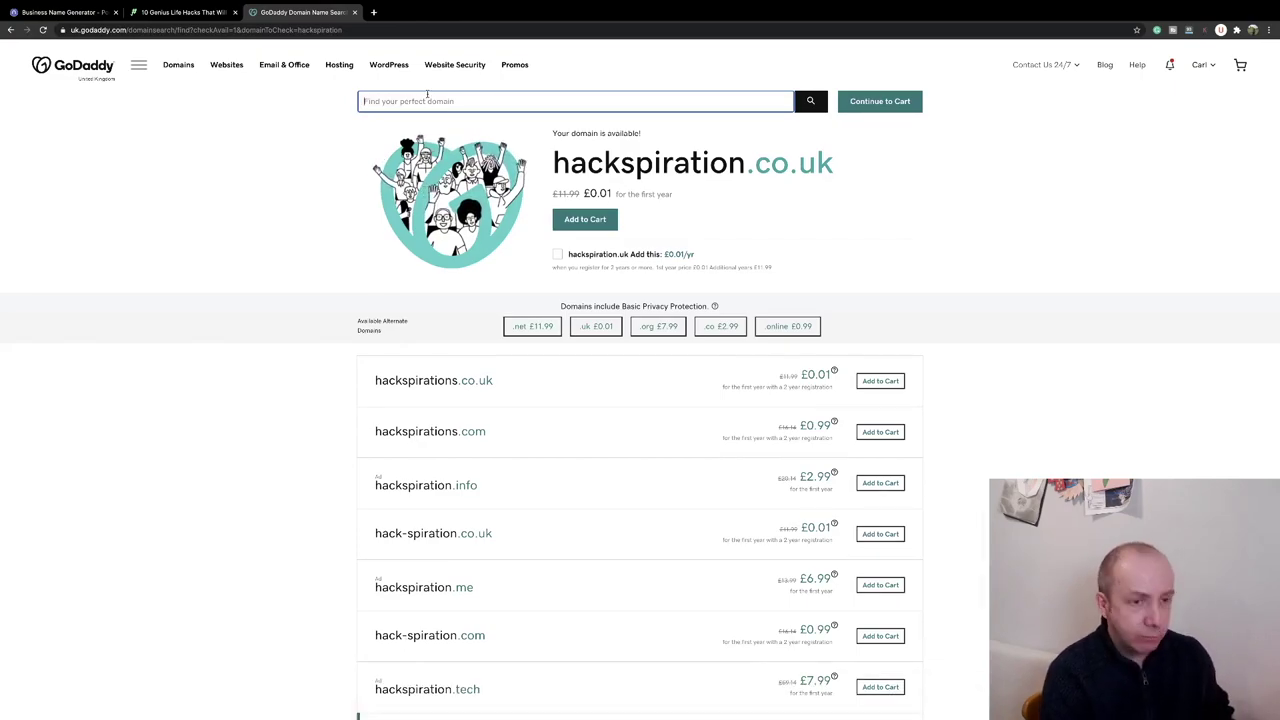
{"action": "key", "text": "BackSpace"}
{"action": "key", "text": "BackSpace"}
{"action": "key", "text": "BackSpace"}
{"action": "key", "text": "BackSpace"}
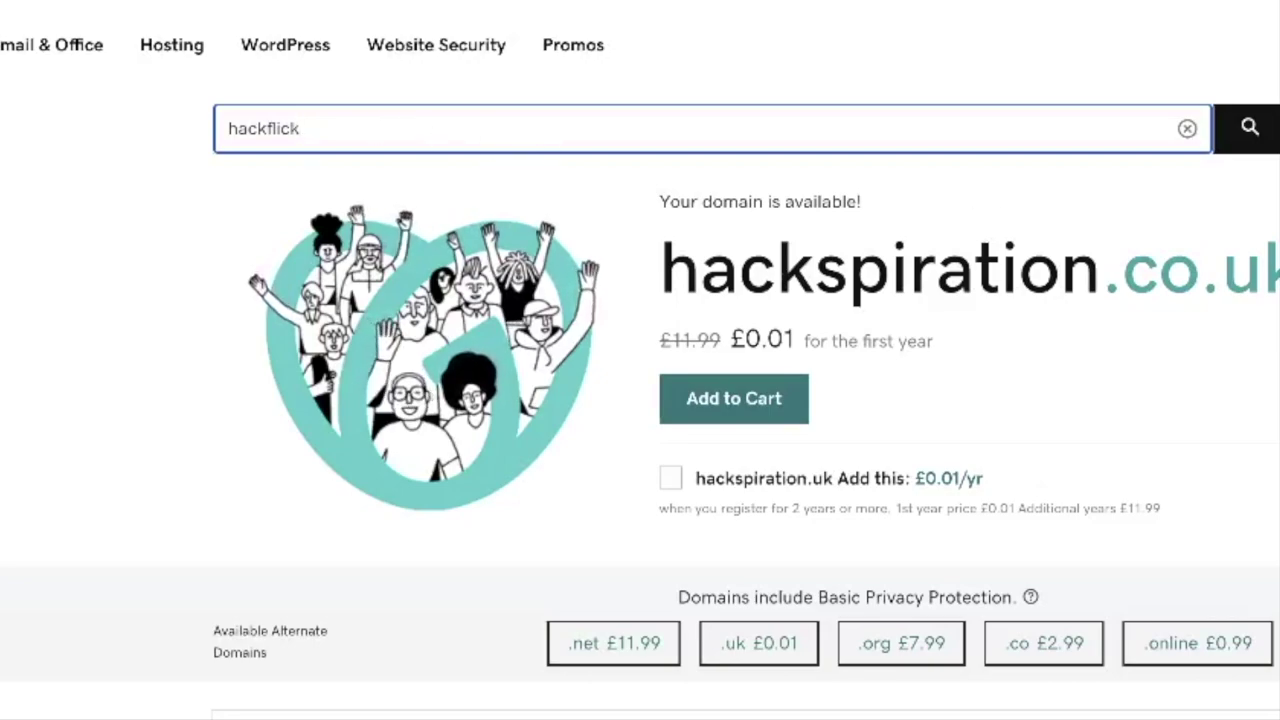
{"action": "left_click", "coordinate": [1262, 132]}
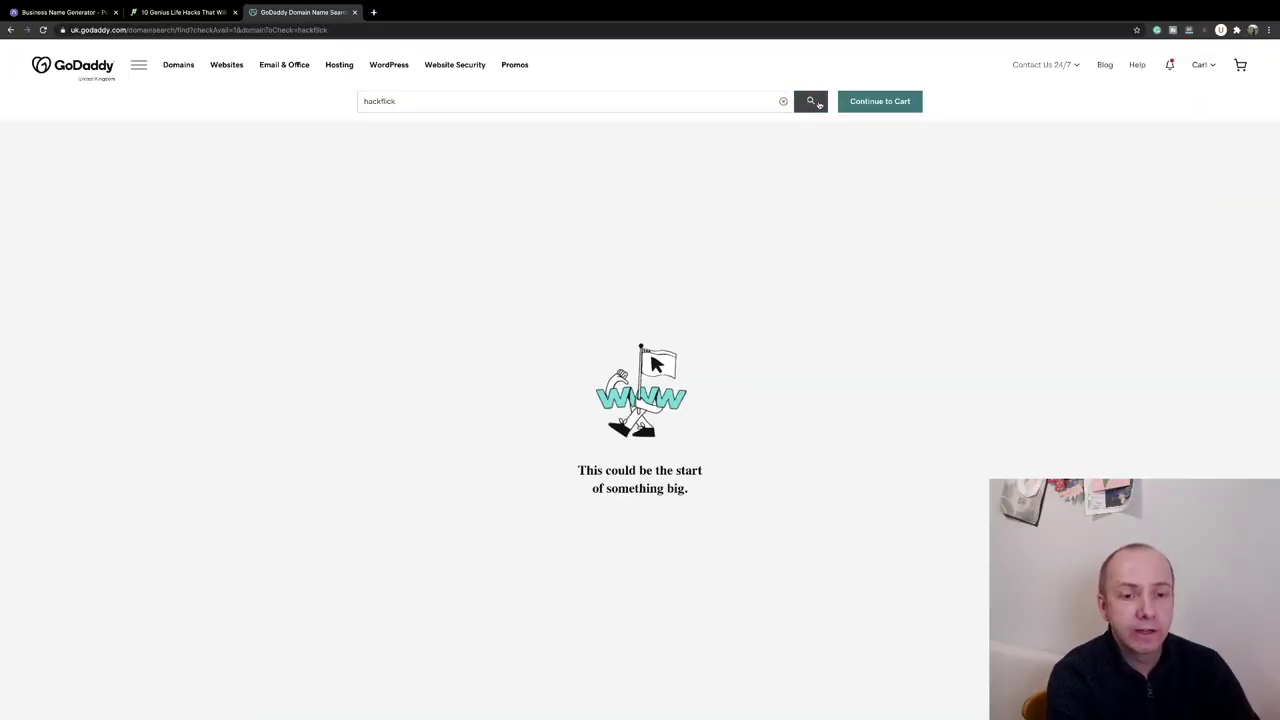
Copy hackflicks.com (£0.99) into the Word list below hackspirations.com.
{"action": "scroll", "coordinate": [676, 200], "scroll_direction": "down", "scroll_amount": 1}
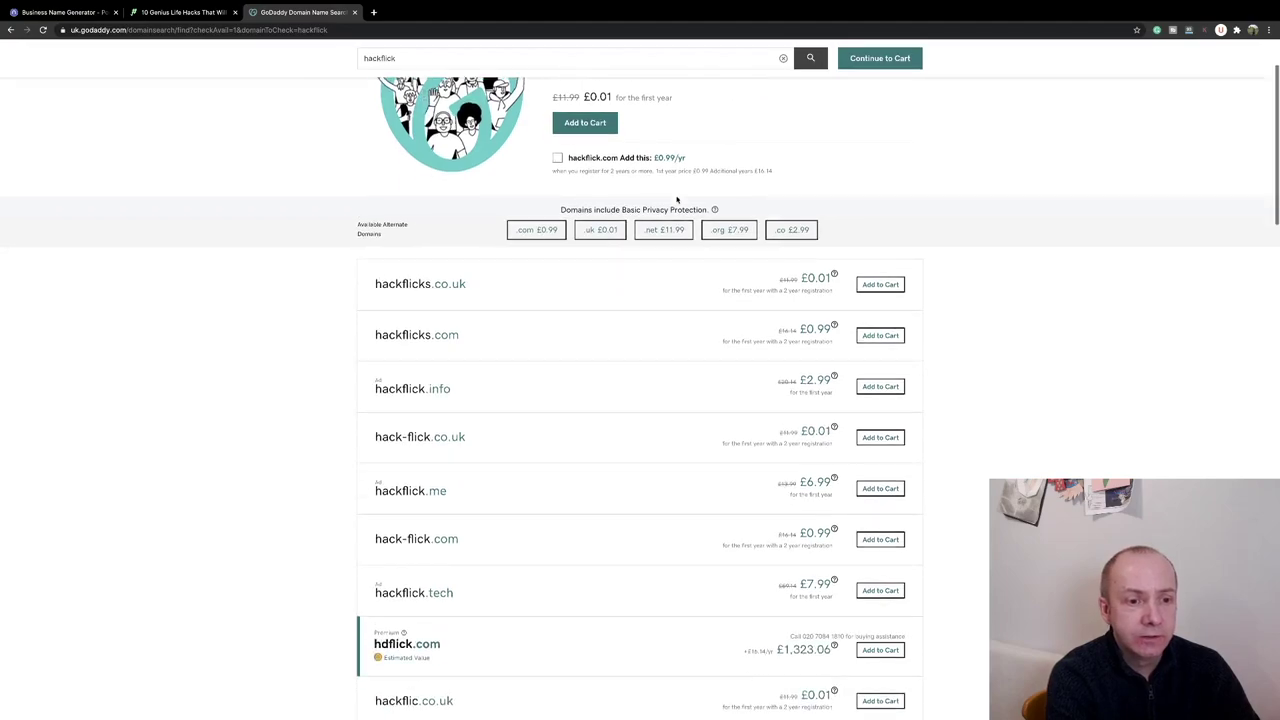
{"action": "right_click", "coordinate": [402, 338]}
{"action": "left_click", "coordinate": [414, 359]}
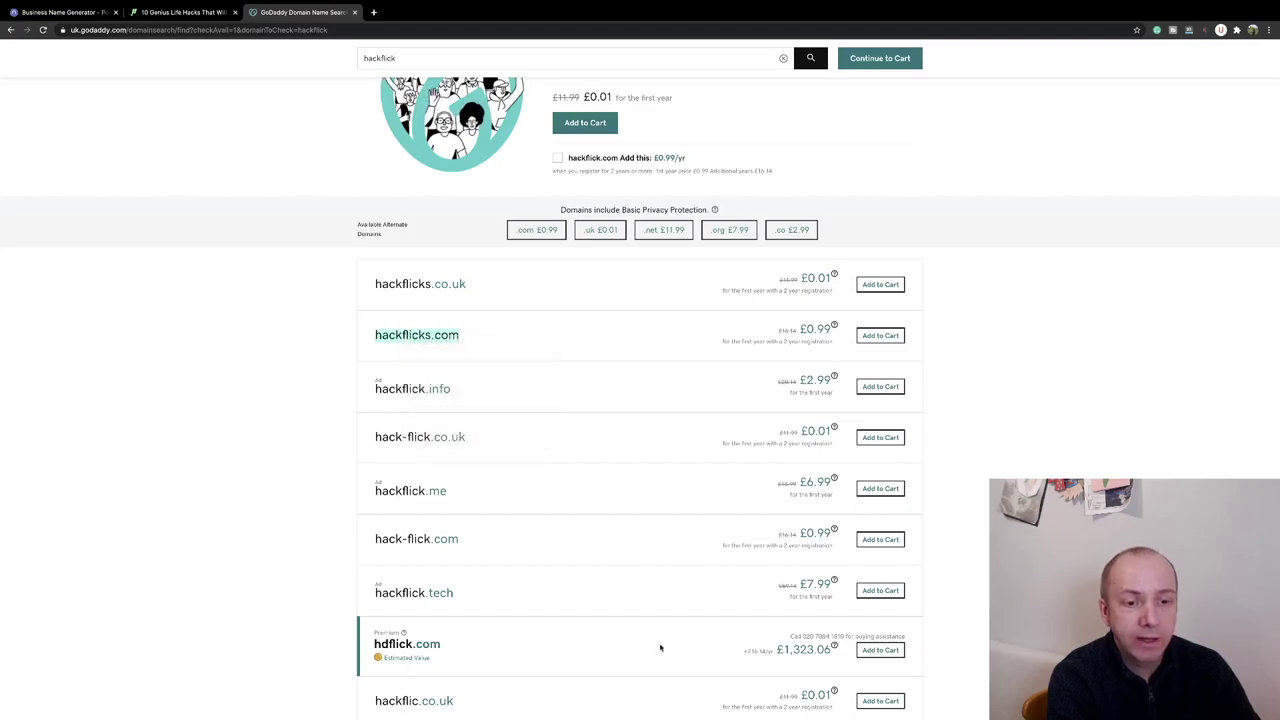
{"action": "mouse_move", "coordinate": [672, 712]}
{"action": "left_click", "coordinate": [925, 699]}
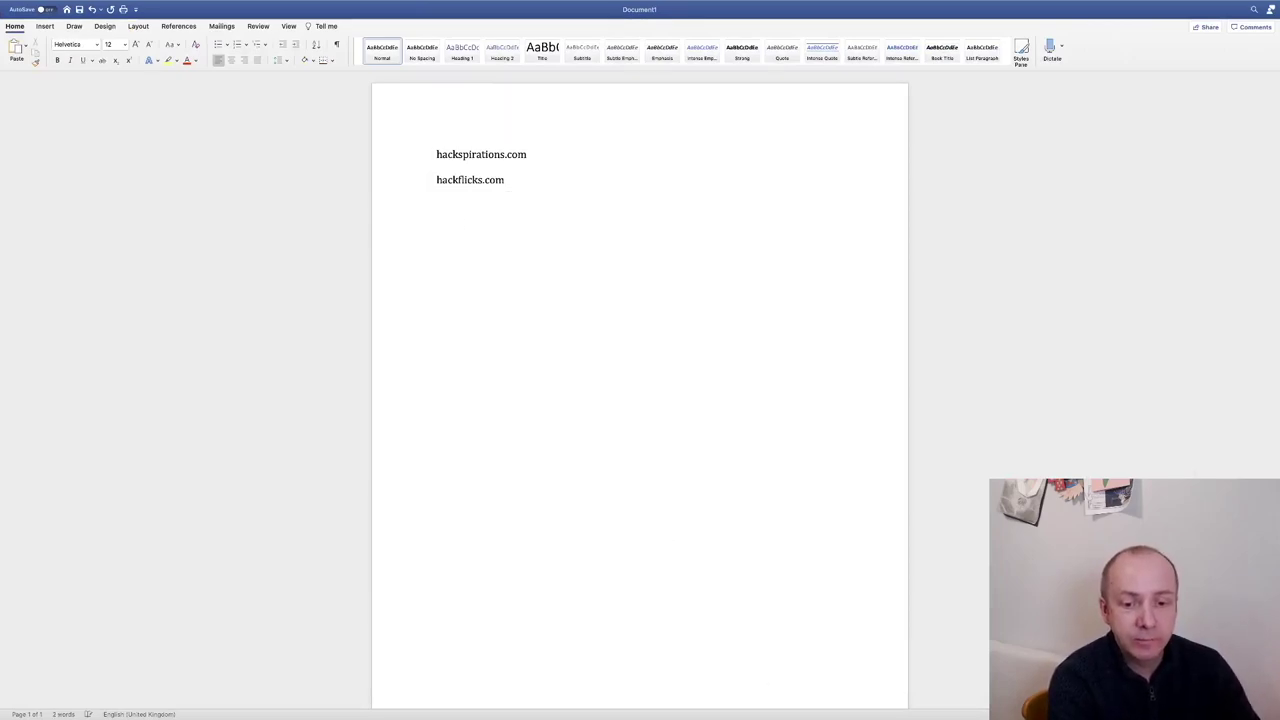
{"action": "key", "text": "super+Tab"}
Search GoDaddy for flippinhack and copy the flippinhacks.com result.
{"action": "scroll", "coordinate": [406, 130], "scroll_direction": "up", "scroll_amount": 5}
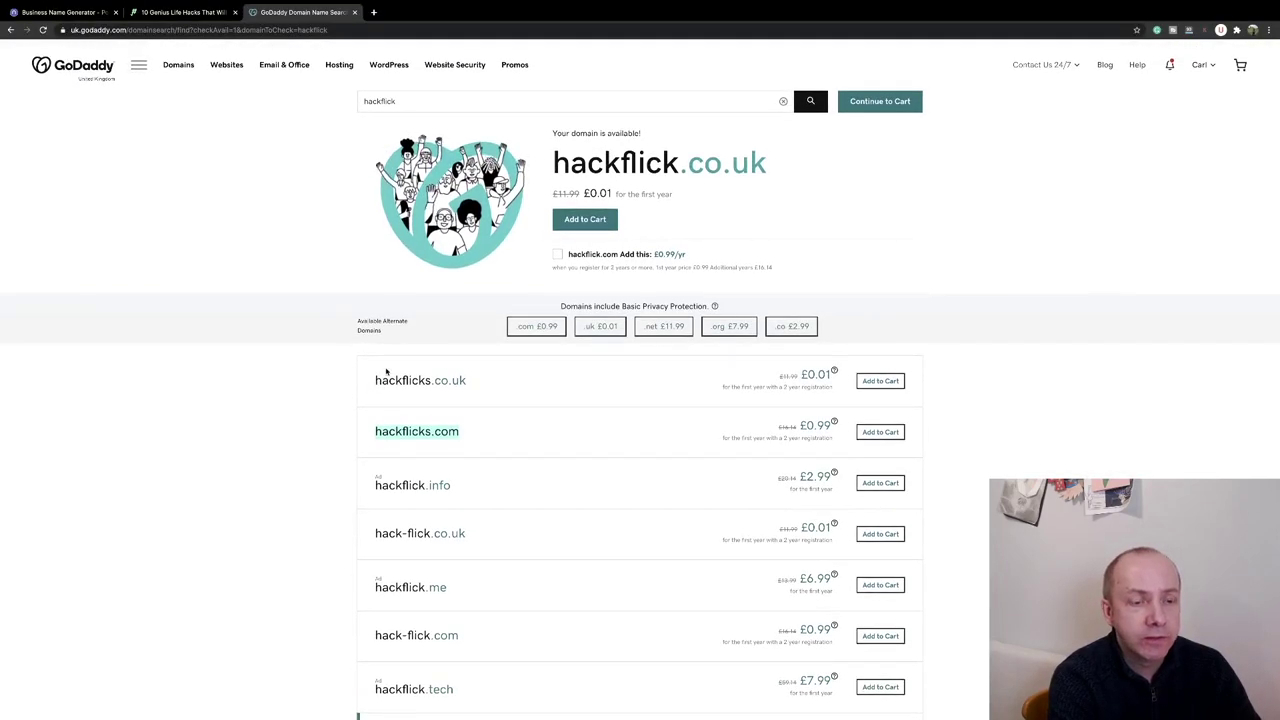
{"action": "triple_click", "coordinate": [360, 100]}
{"action": "key", "text": "super+v"}
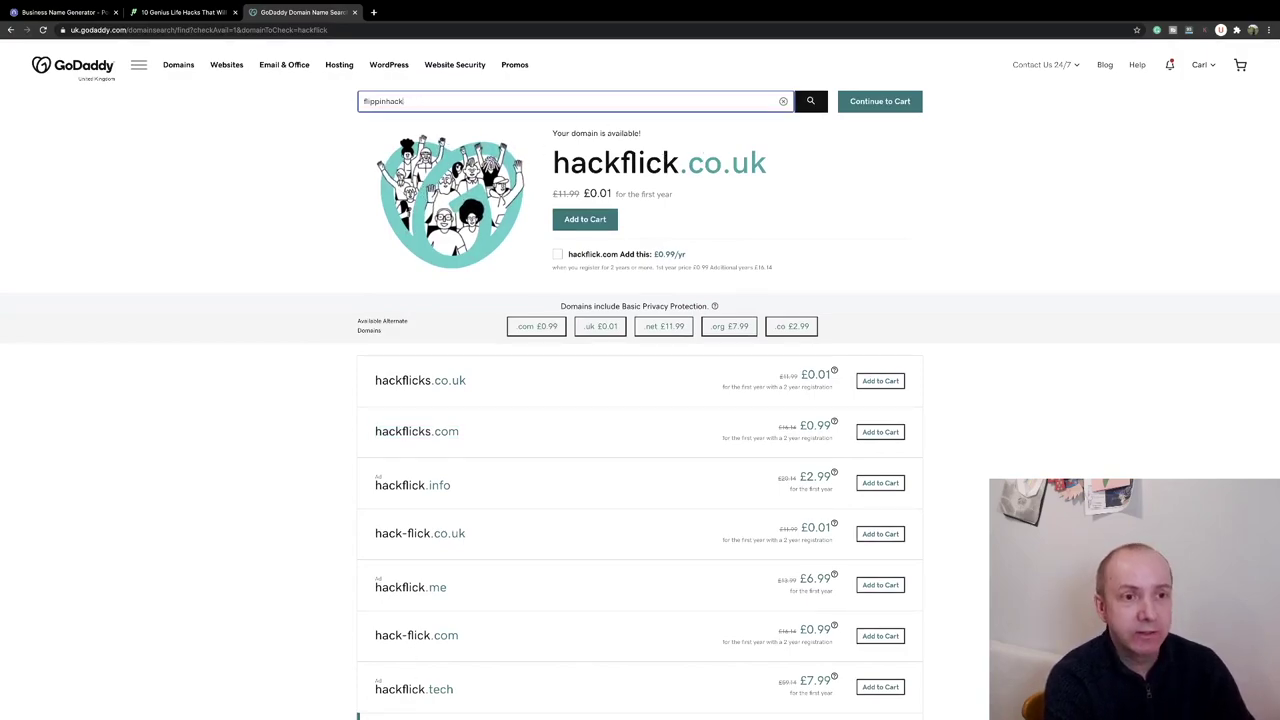
{"action": "left_click", "coordinate": [810, 101]}
{"action": "left_click_drag", "start_coordinate": [469, 431], "coordinate": [375, 426]}
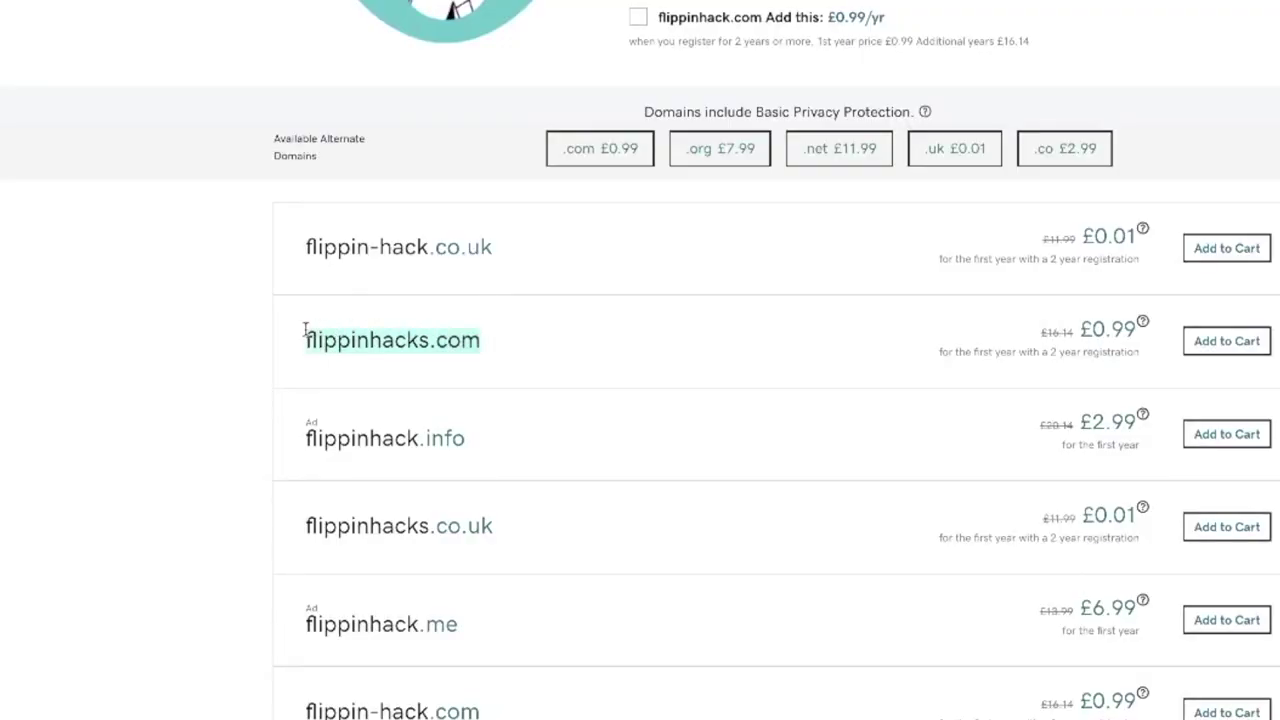
{"action": "right_click", "coordinate": [308, 332]}
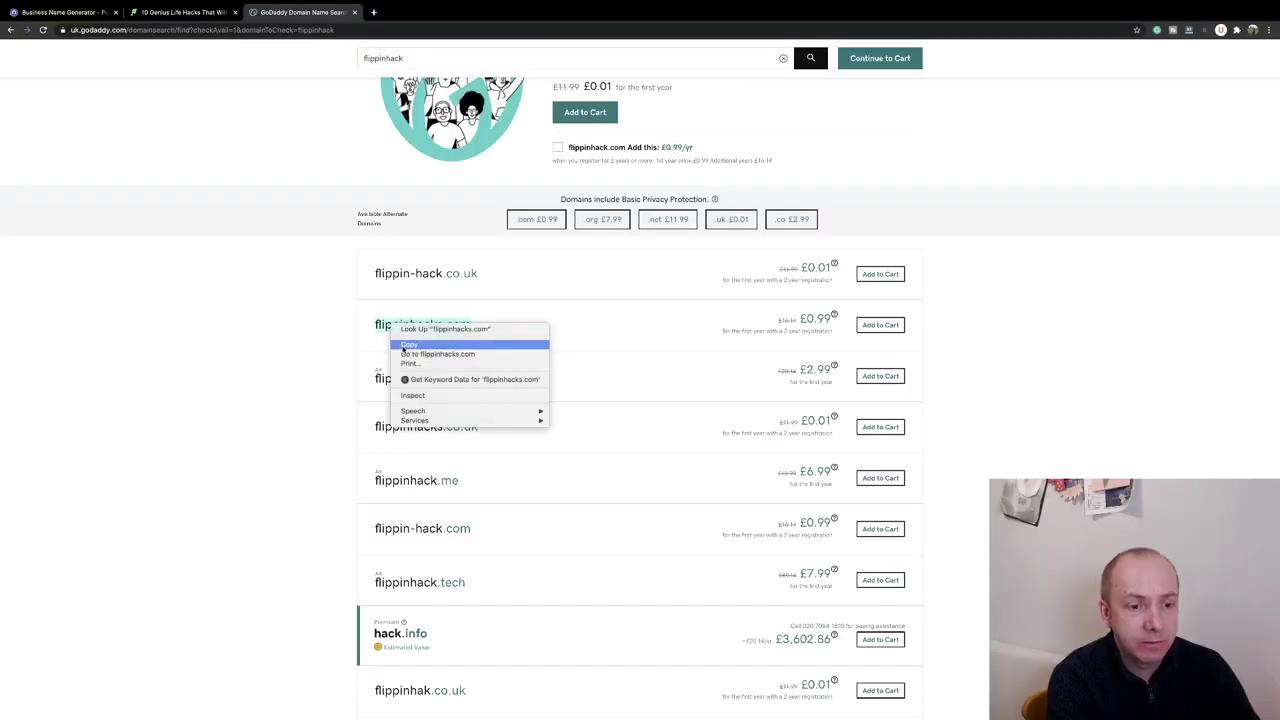
{"action": "left_click", "coordinate": [408, 345]}
Back in Namelix, generate name ideas for the keyword 'life hax'.
{"action": "scroll", "coordinate": [440, 98], "scroll_direction": "up", "scroll_amount": 1}
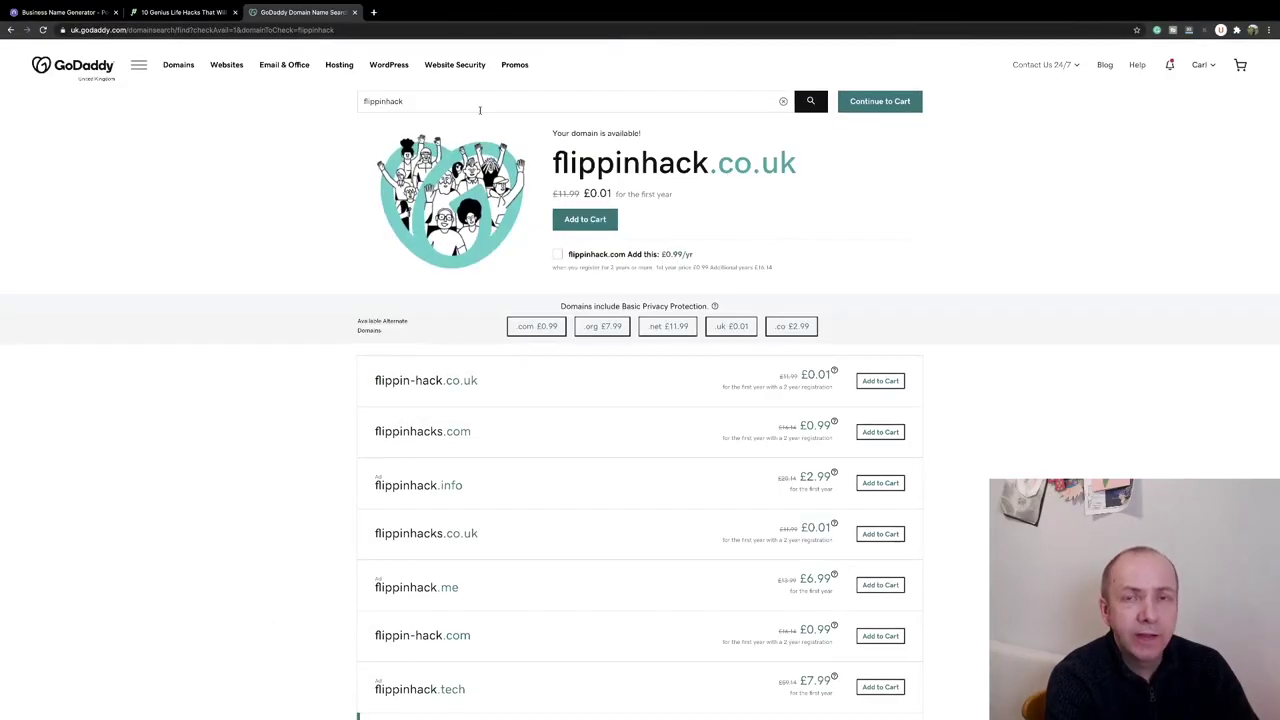
{"action": "left_click", "coordinate": [62, 12]}
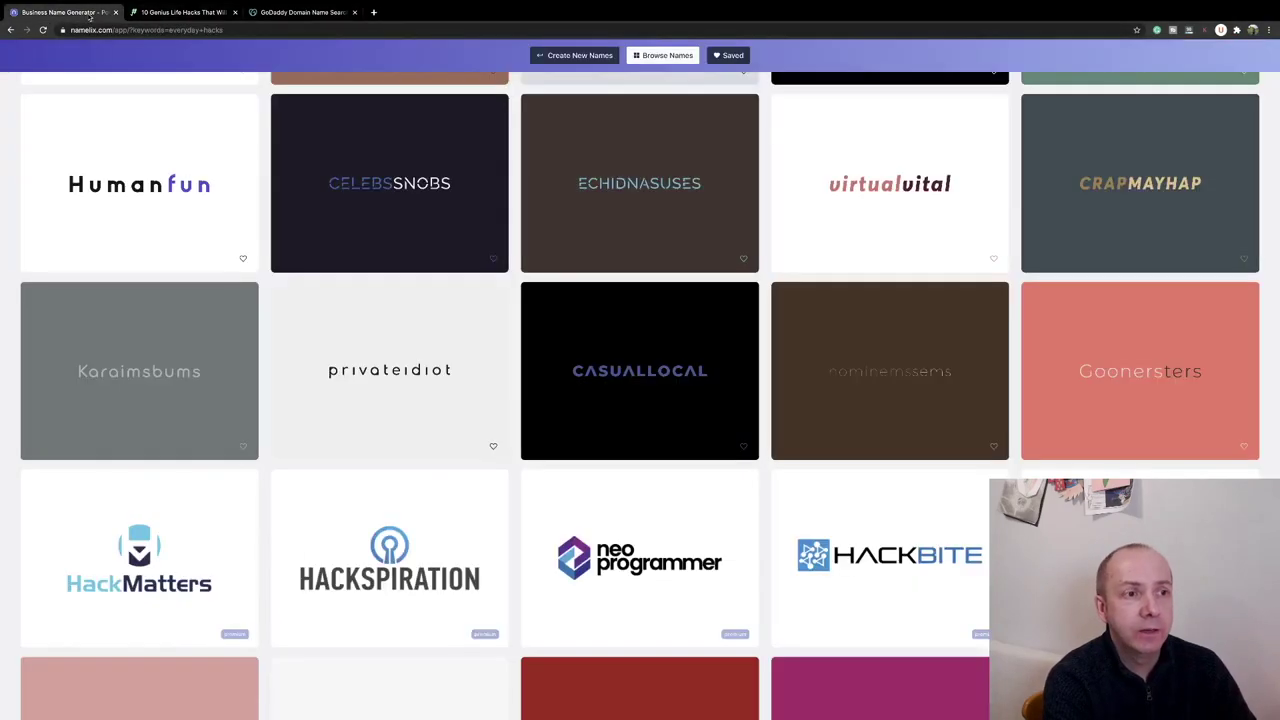
{"action": "scroll", "coordinate": [551, 116], "scroll_direction": "up", "scroll_amount": 5}
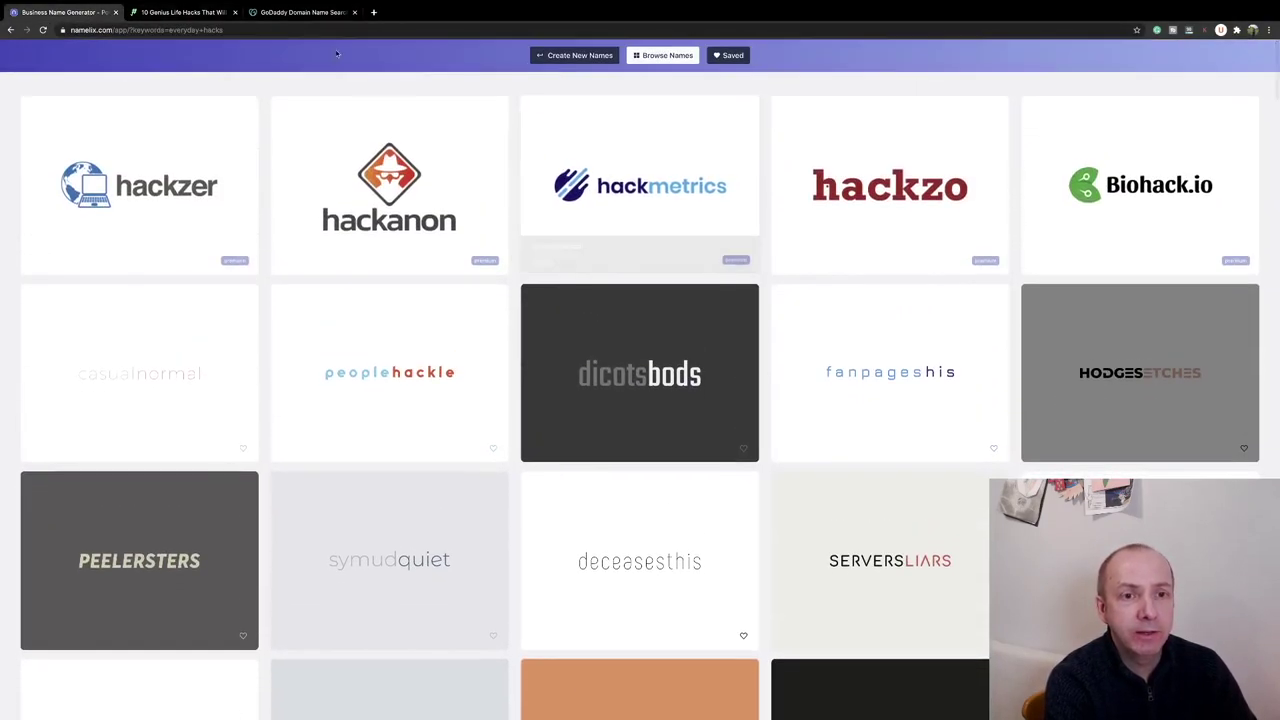
{"action": "left_click", "coordinate": [9, 30]}
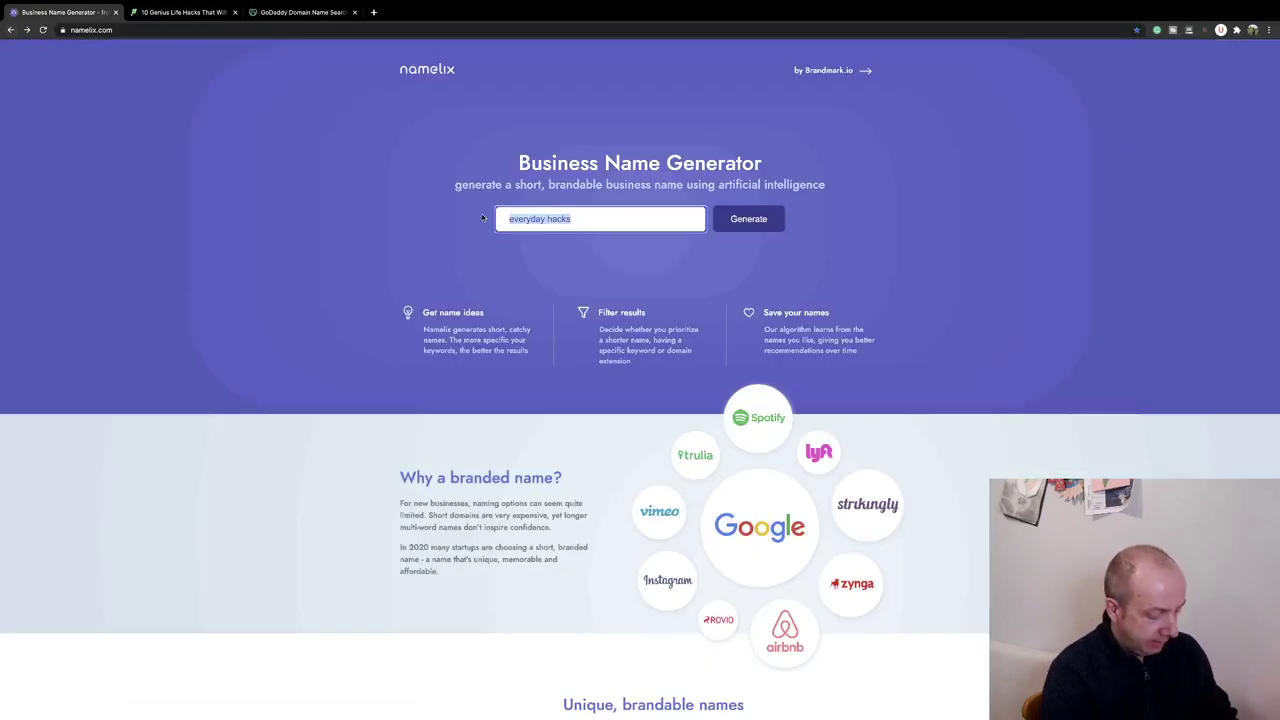
{"action": "type", "text": "hax"}
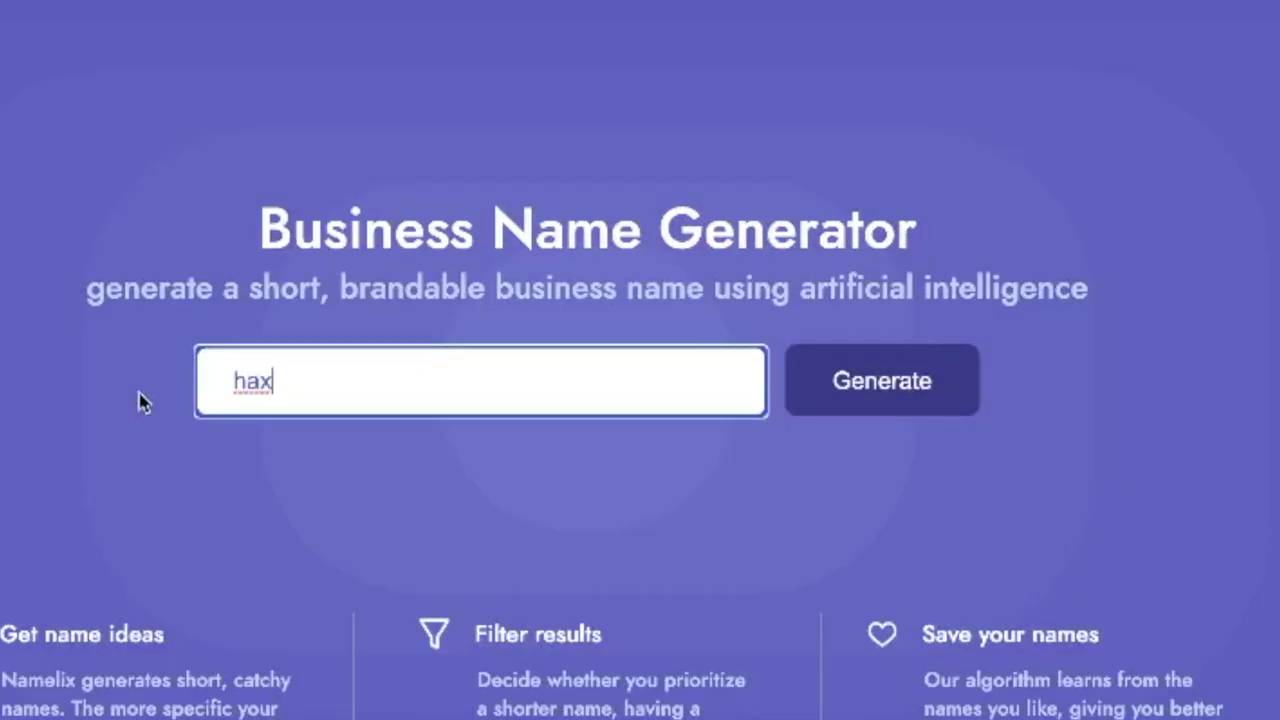
{"action": "type", "text": "li"}
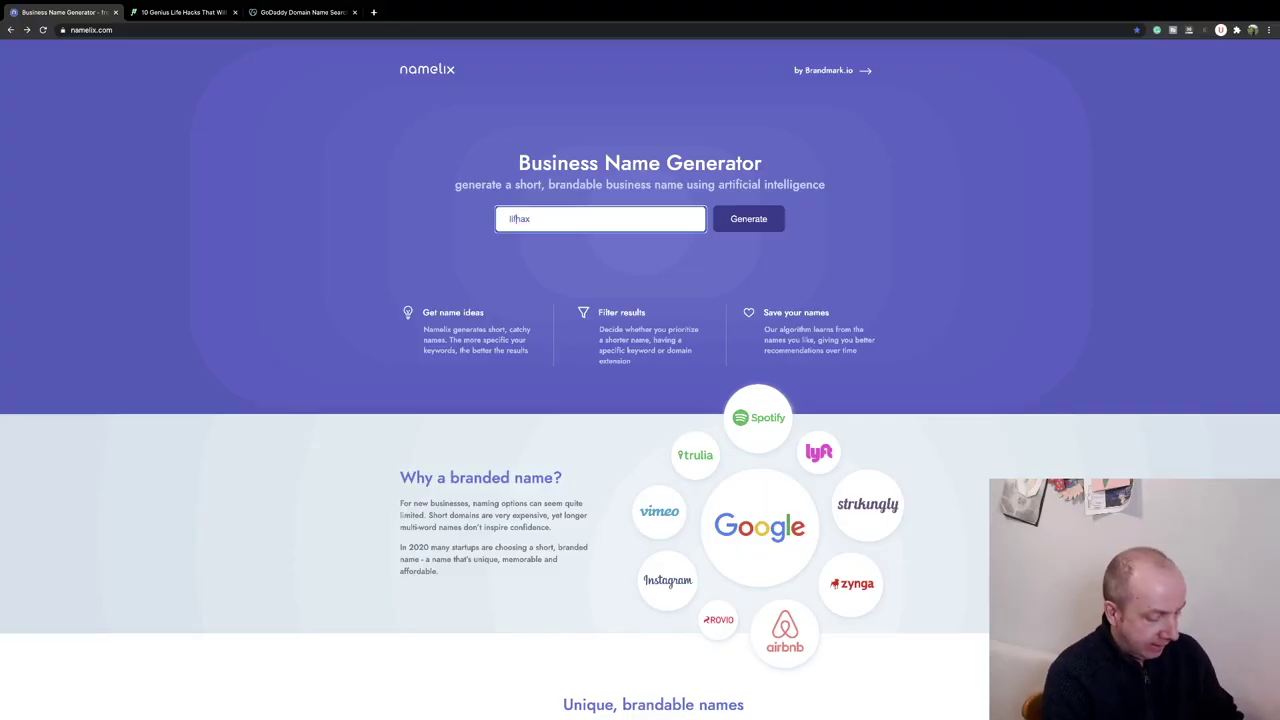
{"action": "type", "text": "fe"}
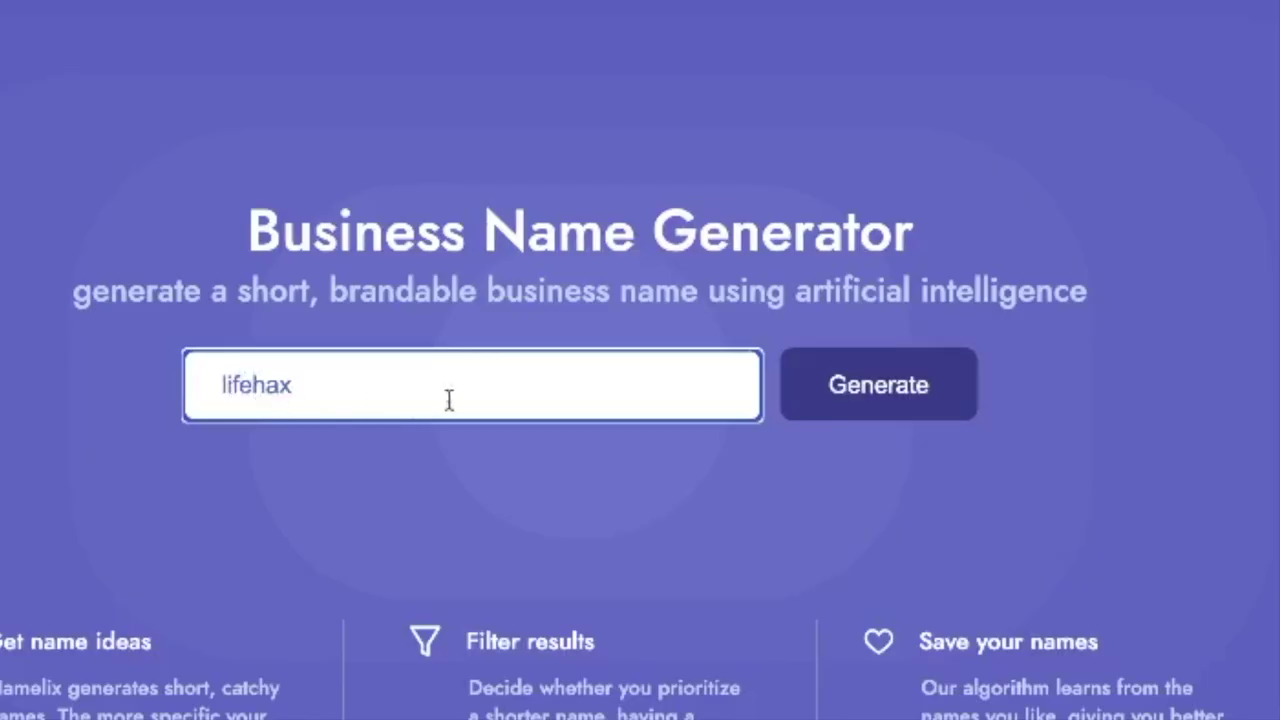
{"action": "left_click", "coordinate": [893, 395]}
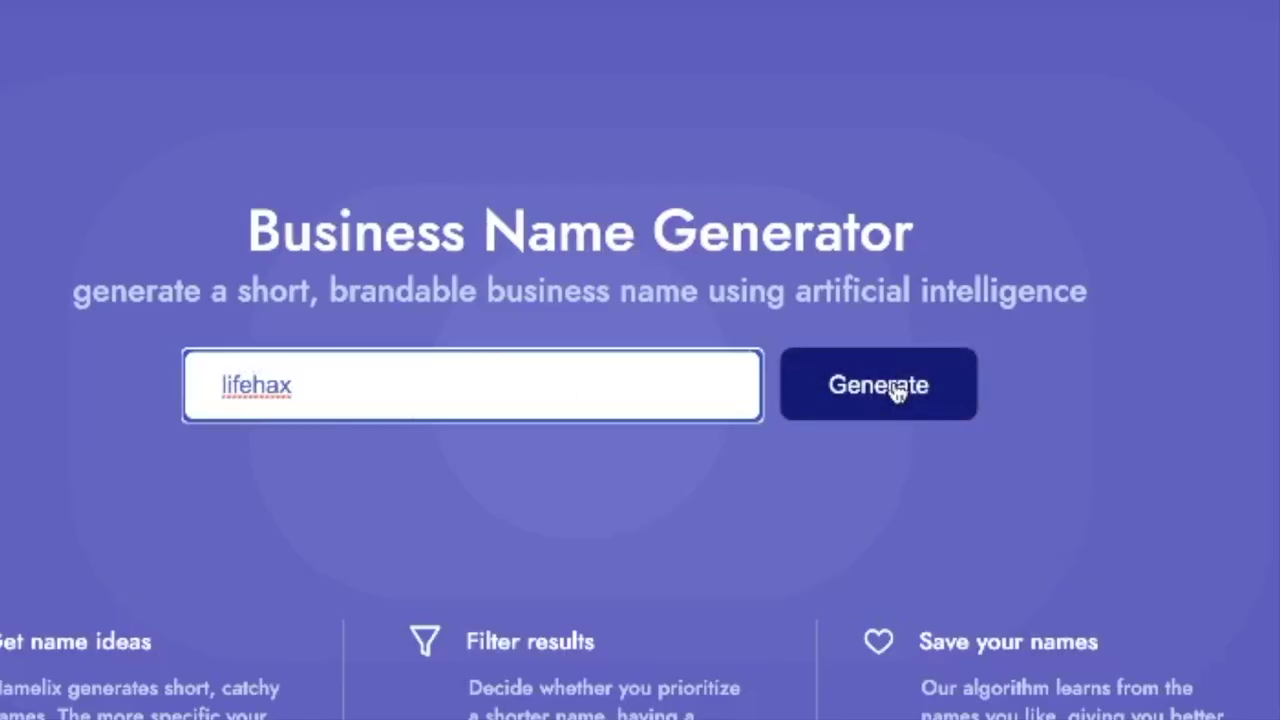
{"action": "left_click", "coordinate": [258, 386]}
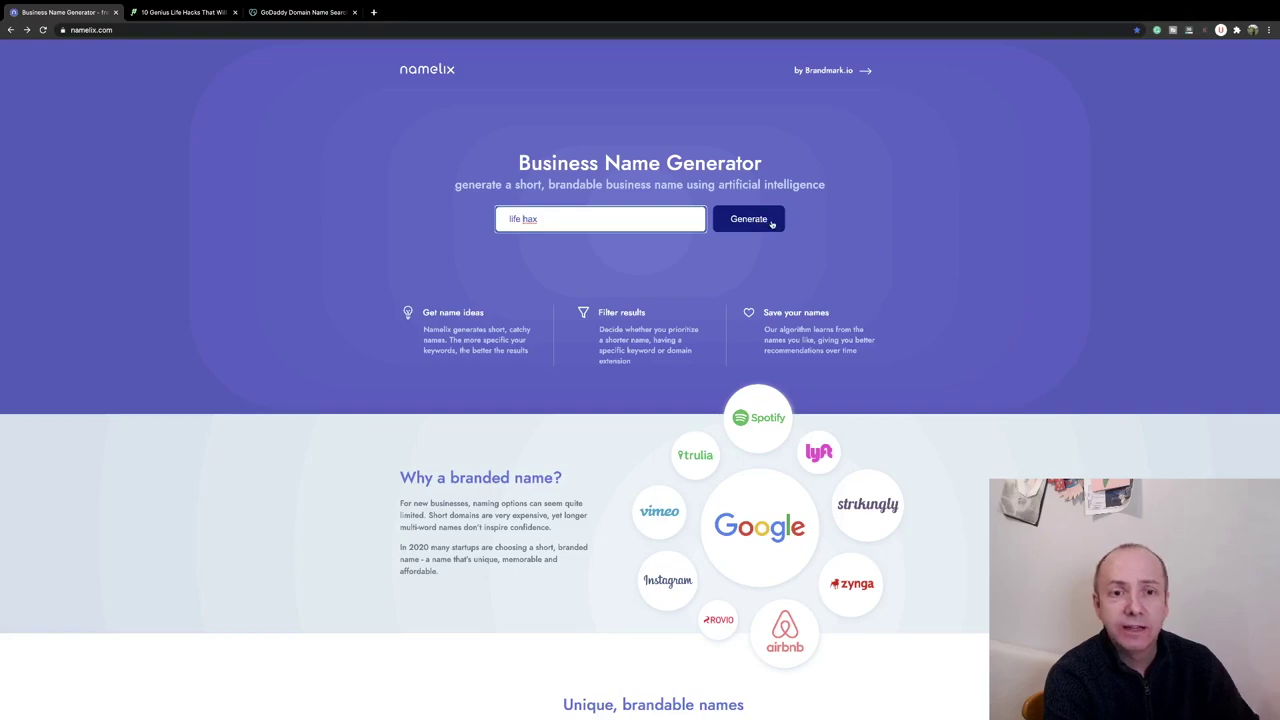
{"action": "left_click", "coordinate": [771, 222]}
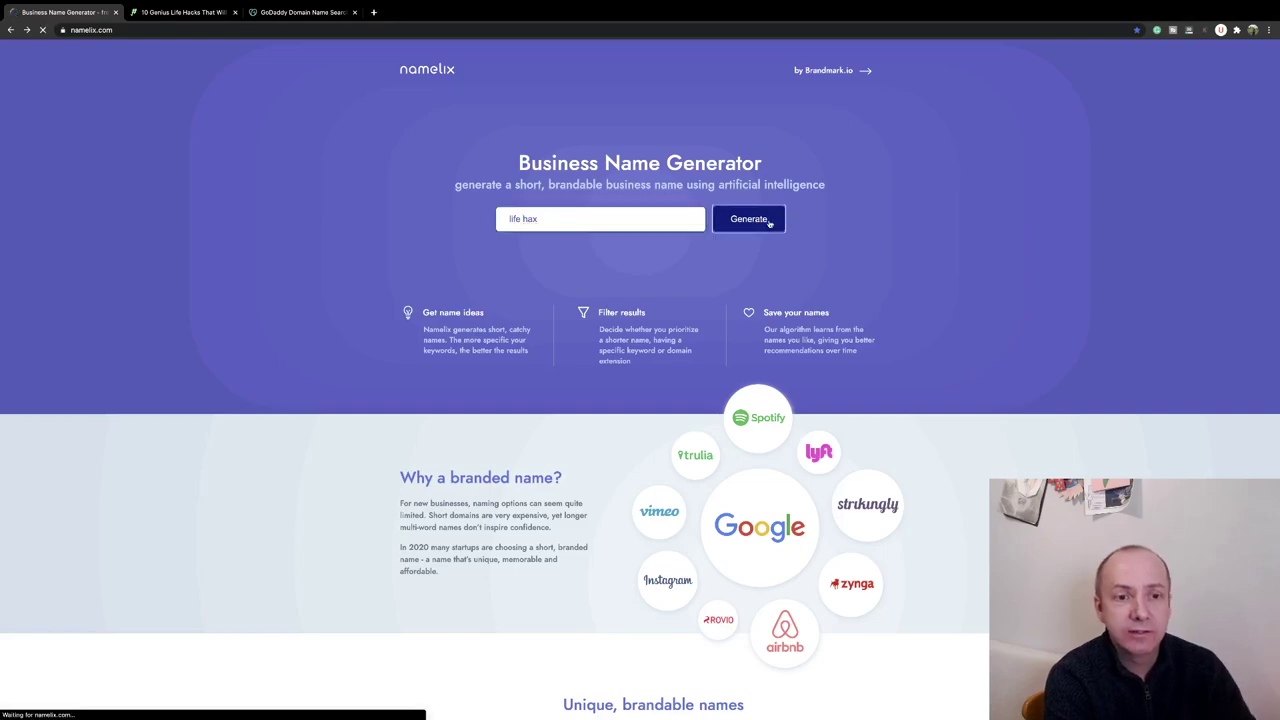
{"action": "left_click", "coordinate": [599, 514]}
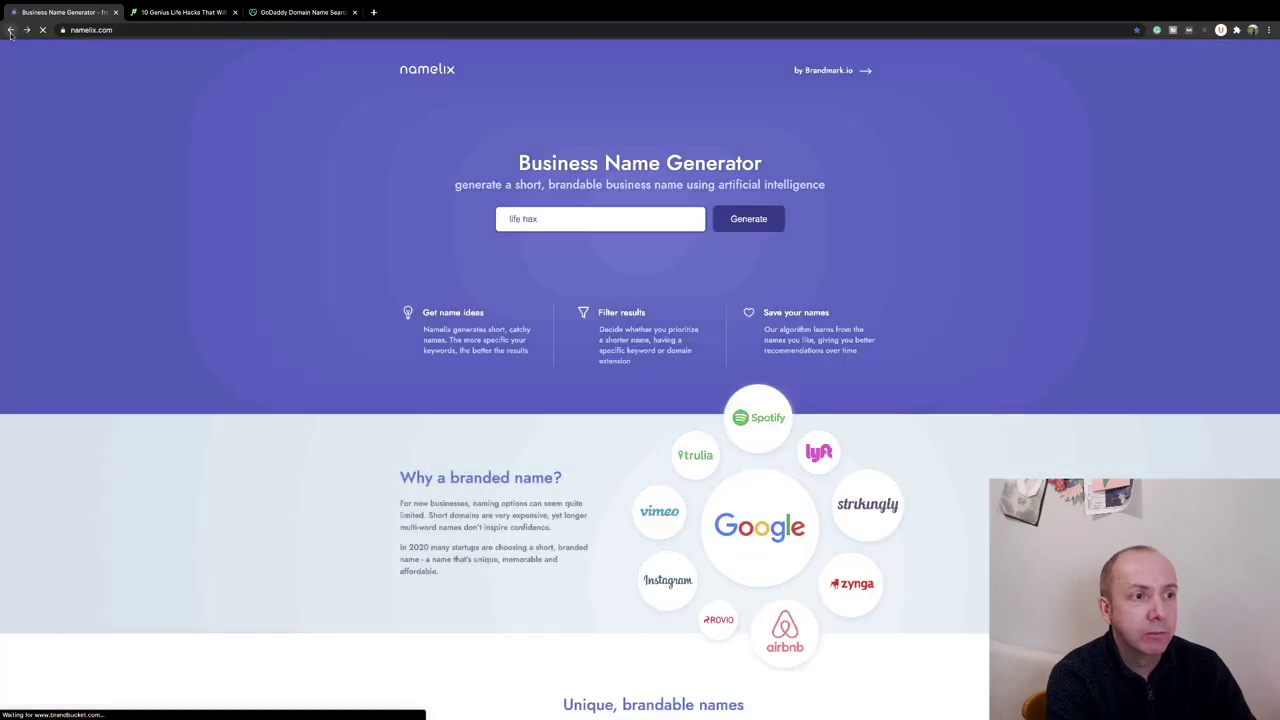
Generate names for the keyword 'hax' and browse results like Haxmo, Haxbo and haxzo.
{"action": "left_click", "coordinate": [10, 30]}
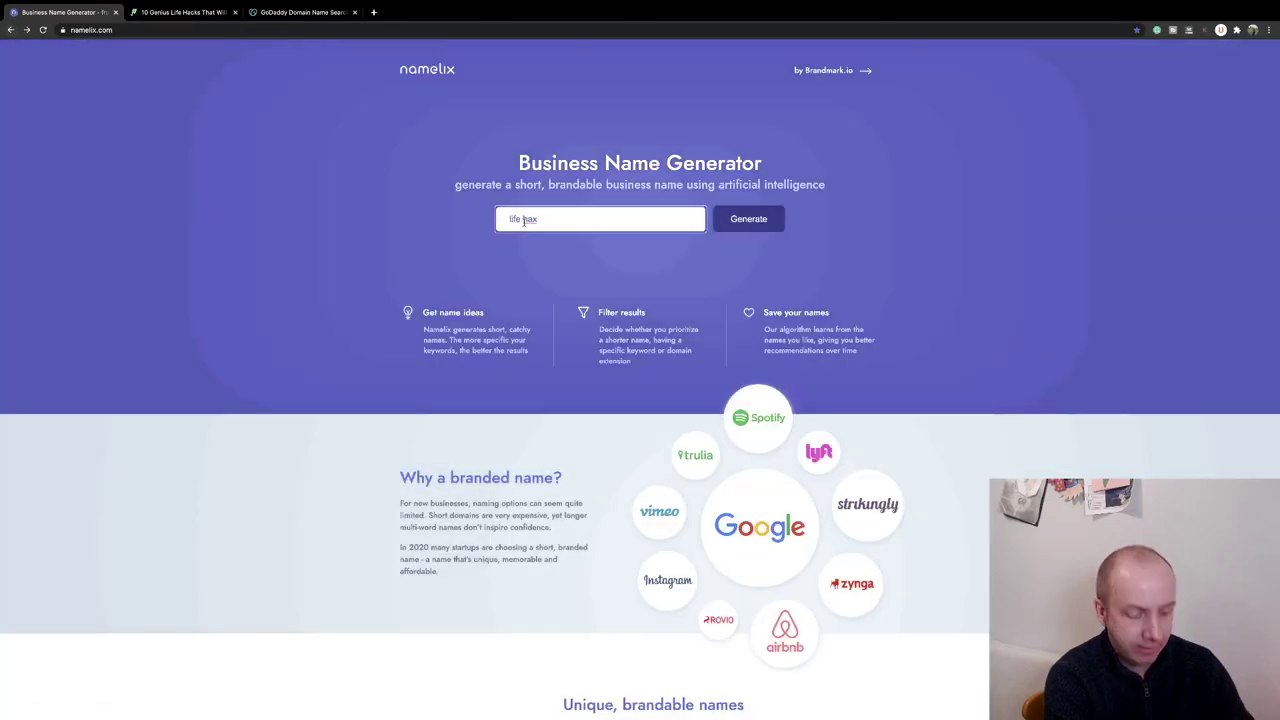
{"action": "left_click", "coordinate": [748, 222]}
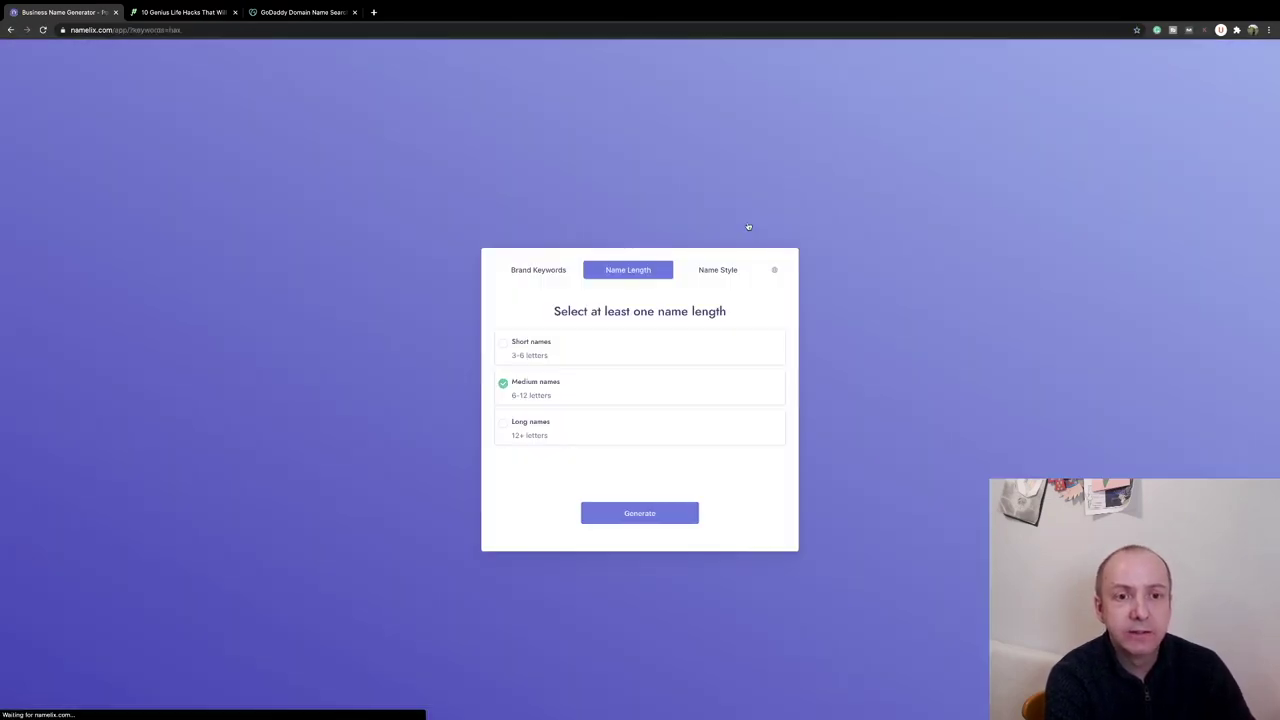
{"action": "left_click", "coordinate": [613, 516]}
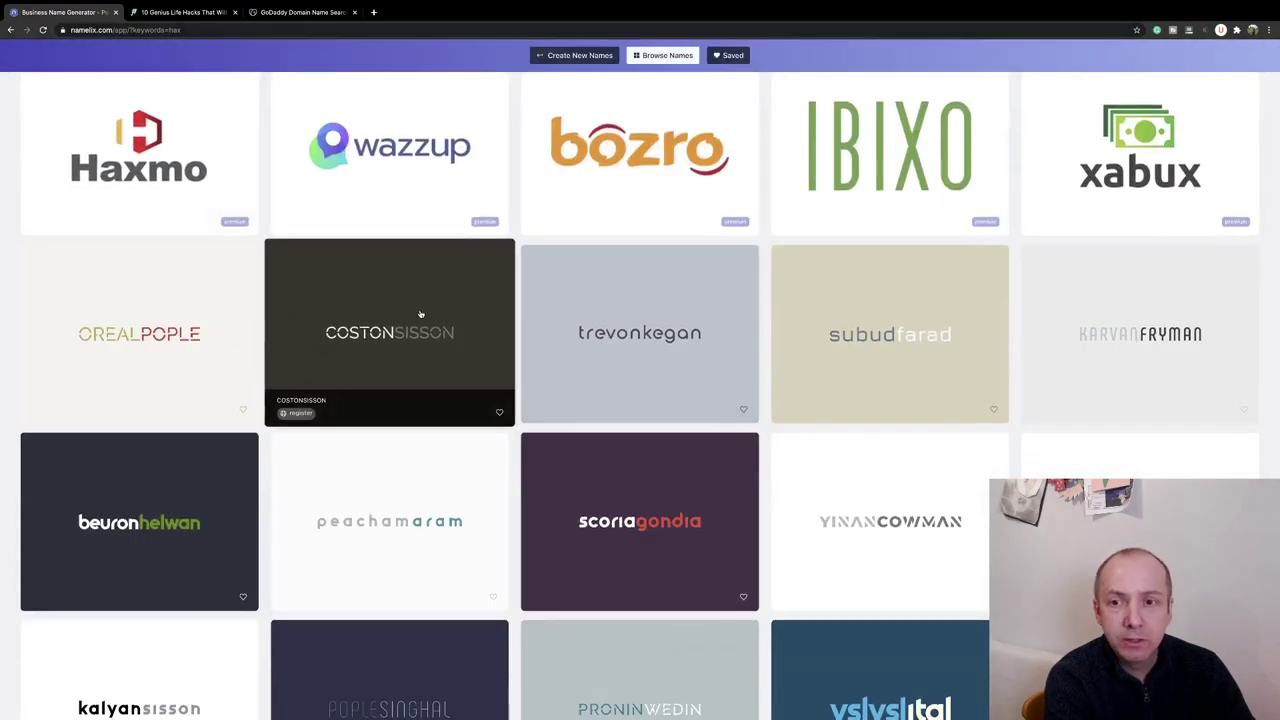
{"action": "scroll", "coordinate": [421, 314], "scroll_direction": "down", "scroll_amount": 1}
{"action": "scroll", "coordinate": [421, 314], "scroll_direction": "down", "scroll_amount": 7}
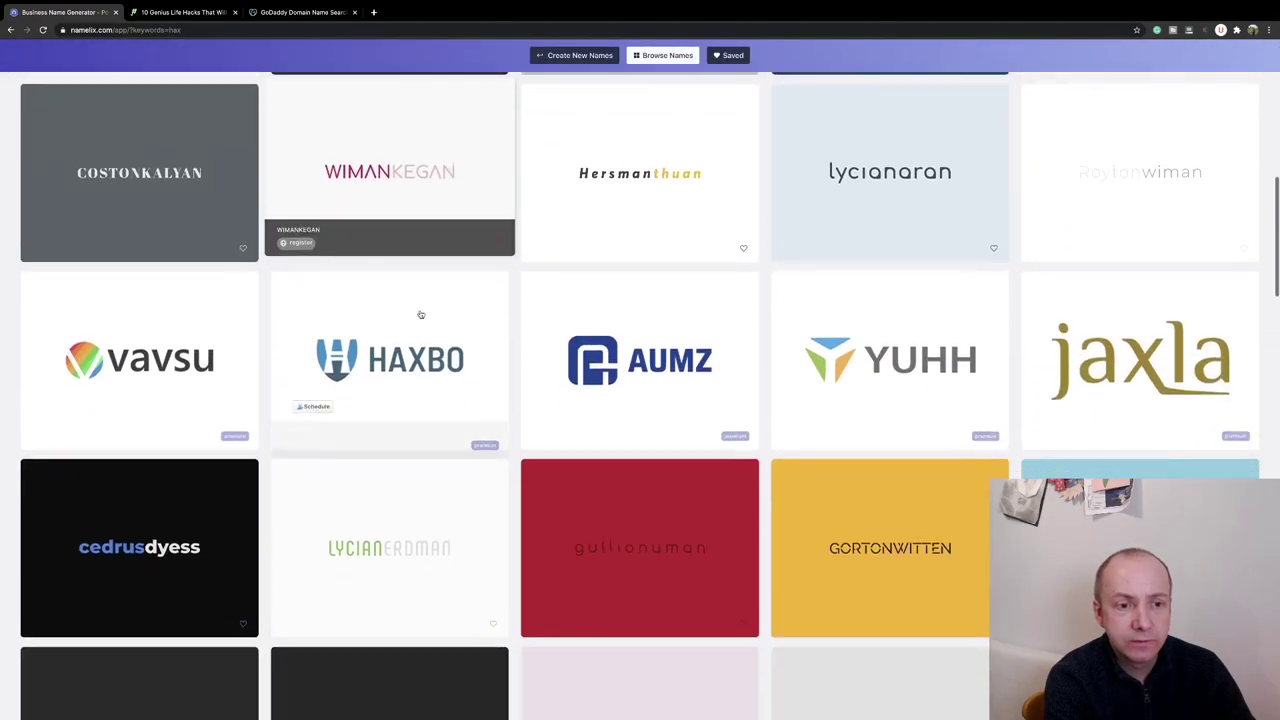
{"action": "scroll", "coordinate": [421, 314], "scroll_direction": "down", "scroll_amount": 4}
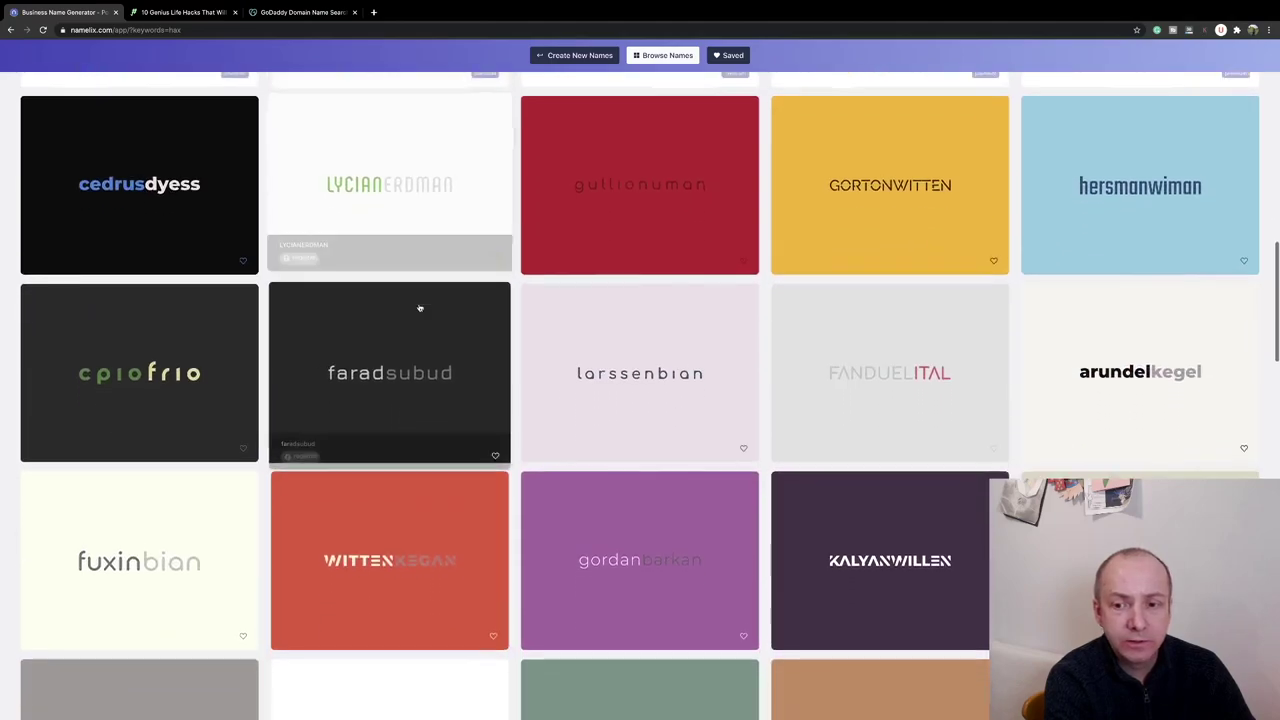
{"action": "scroll", "coordinate": [420, 308], "scroll_direction": "down", "scroll_amount": 4}
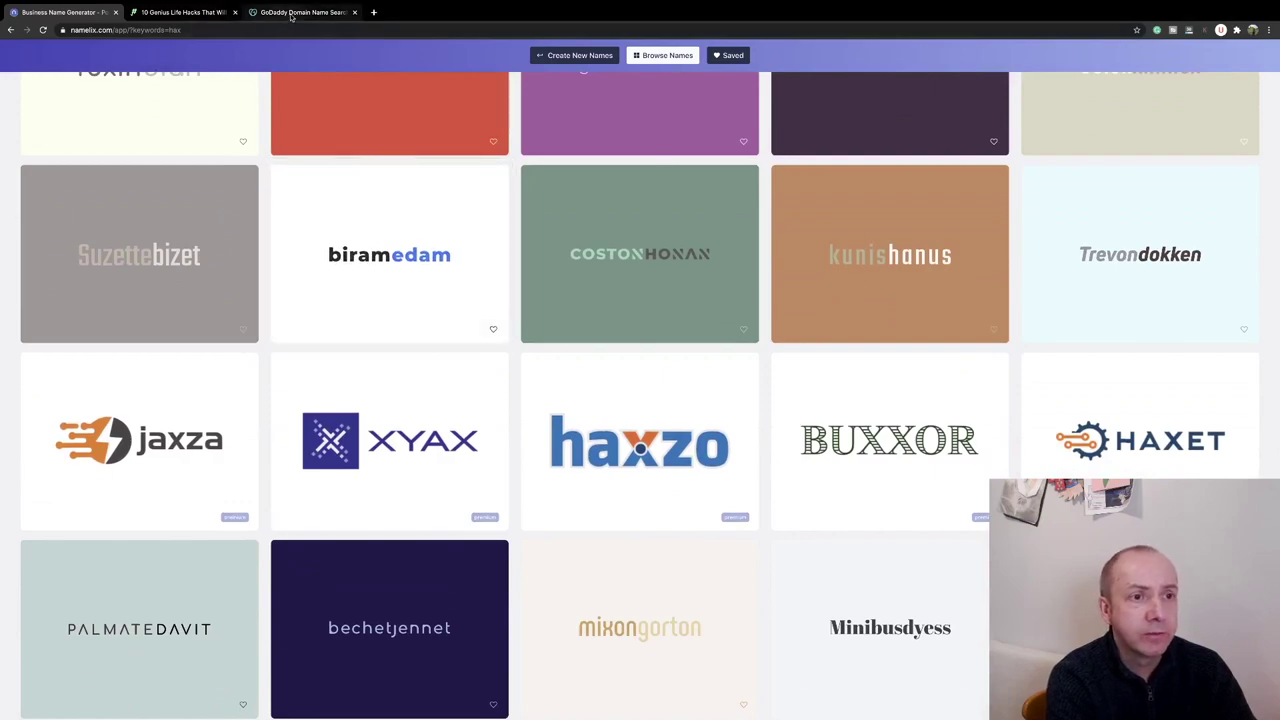
{"action": "left_click", "coordinate": [291, 13]}
Search GoDaddy for lifehax domains and browse the results.
{"action": "triple_click", "coordinate": [365, 101]}
{"action": "type", "text": "lifehax"}
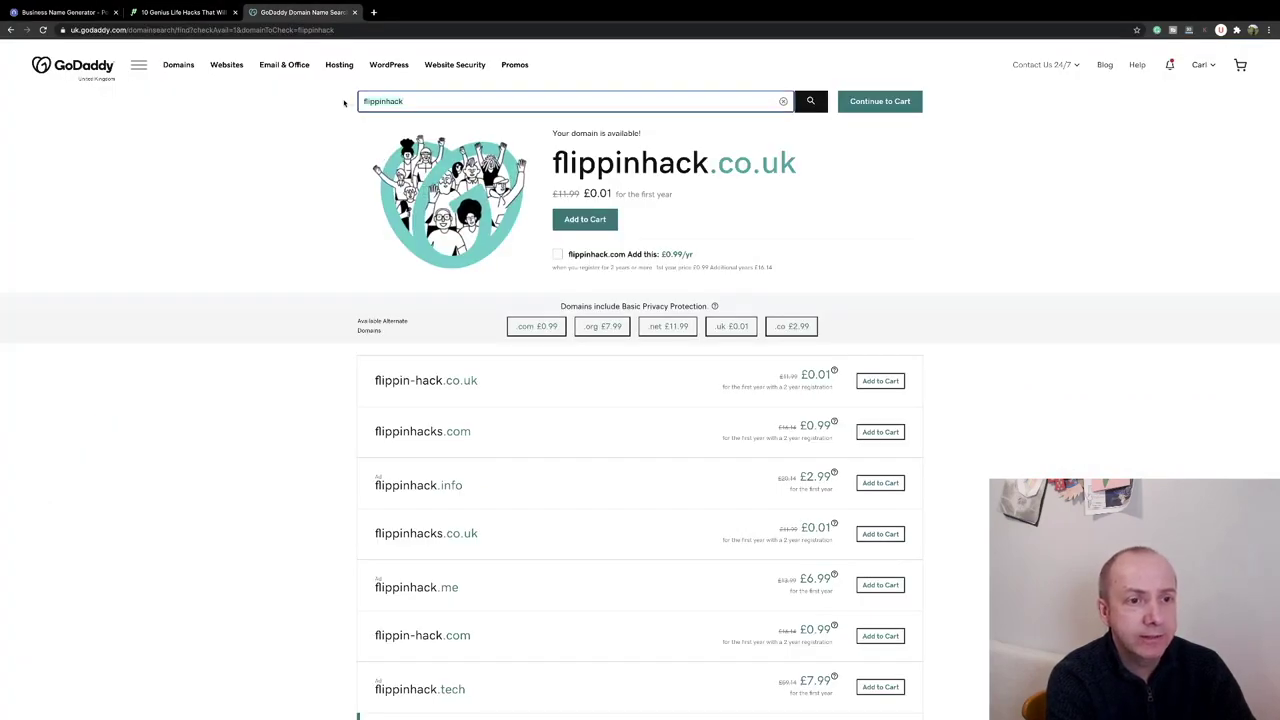
{"action": "key", "text": "Return"}
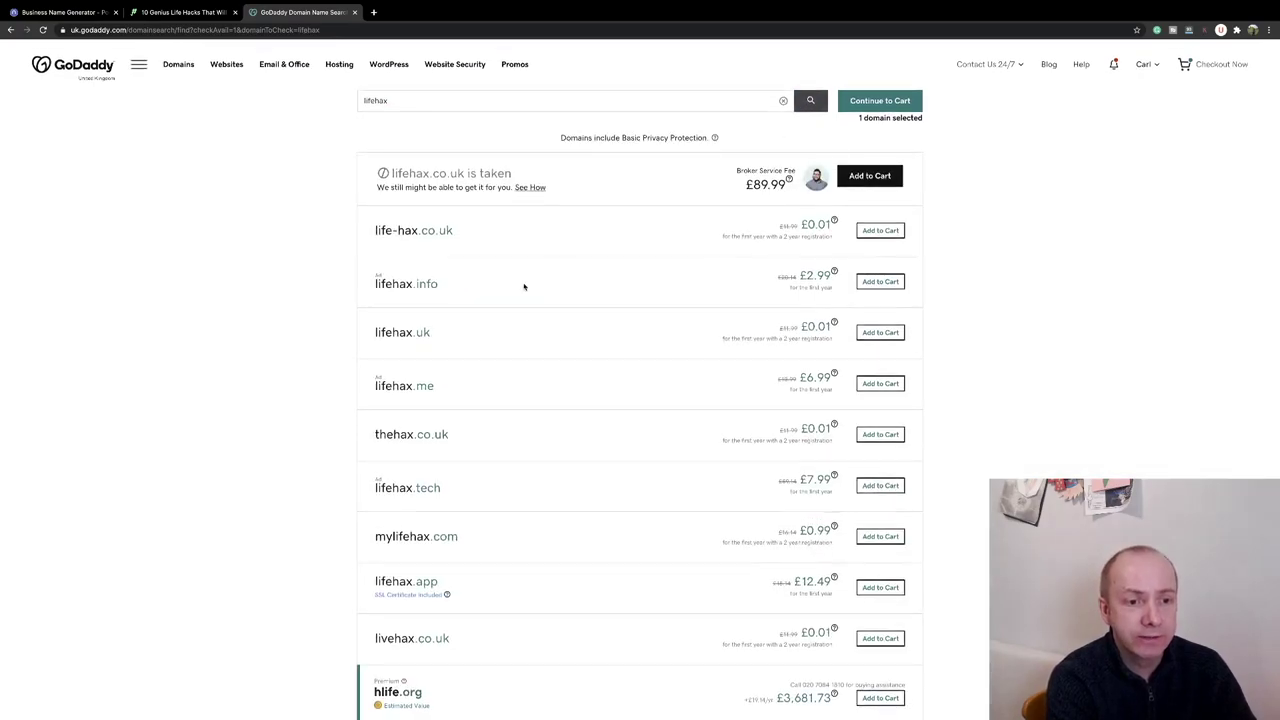
{"action": "scroll", "coordinate": [523, 285], "scroll_direction": "down", "scroll_amount": 3}
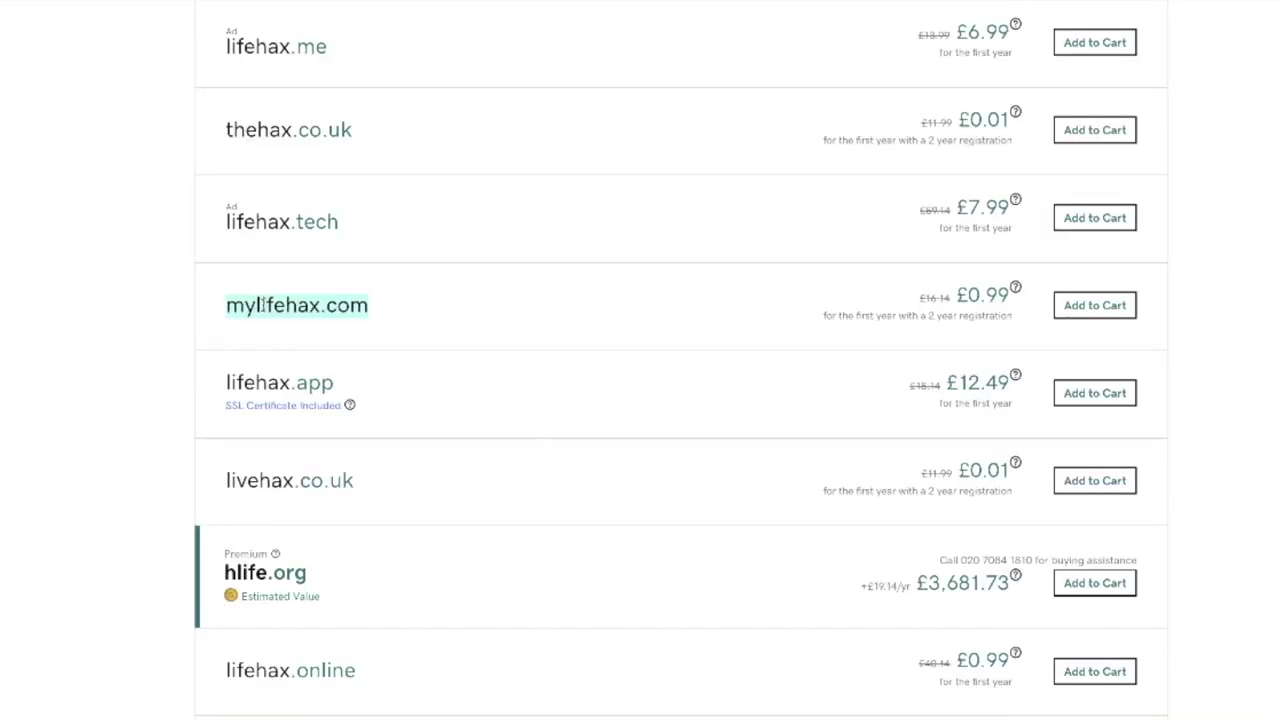
Copy mylifehax.com and bring up the Word domain list.
{"action": "right_click", "coordinate": [263, 306]}
{"action": "left_click", "coordinate": [290, 335]}
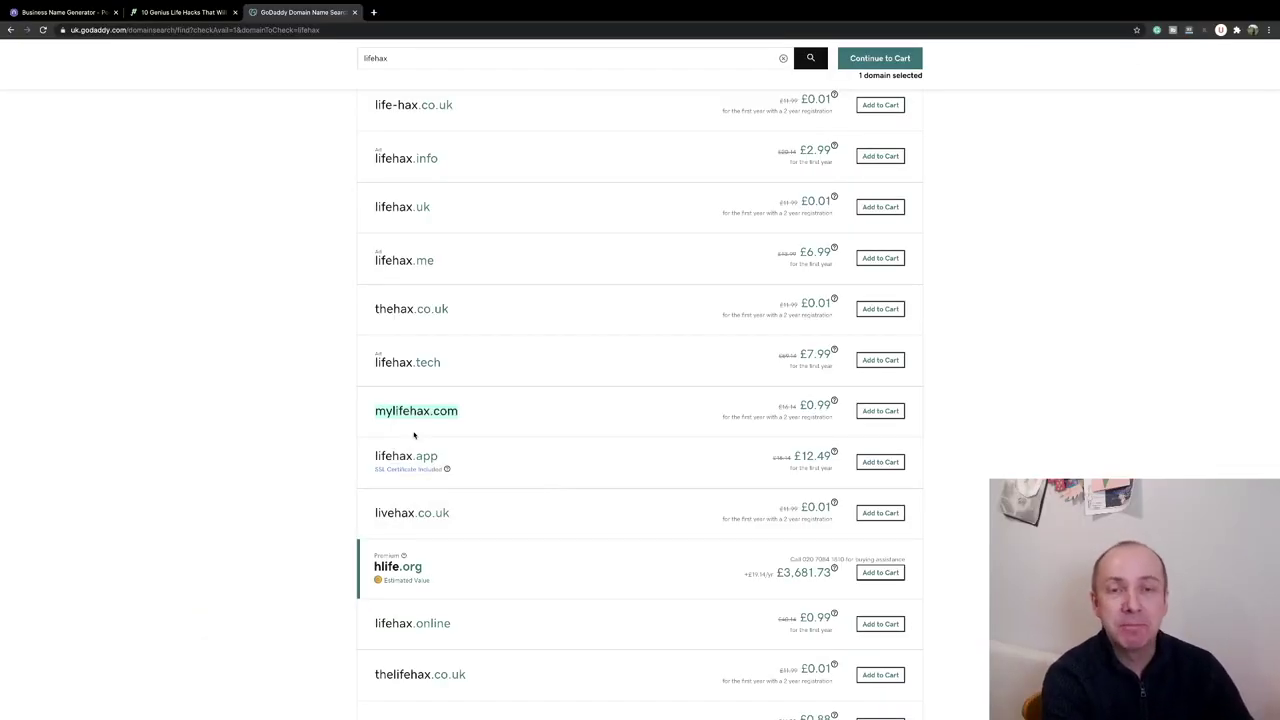
{"action": "key", "text": "super+Tab"}
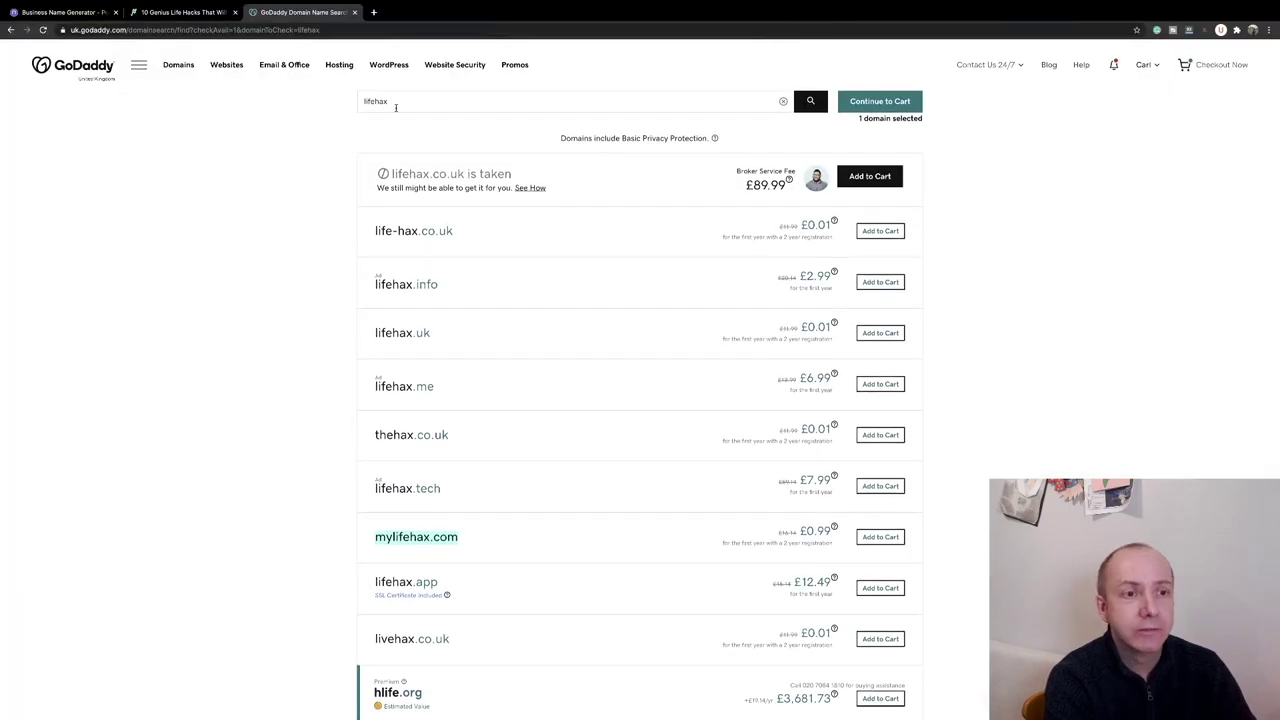
Search GoDaddy for Trythishac.com and scroll through the alternatives.
{"action": "left_click_drag", "start_coordinate": [395, 107], "coordinate": [354, 105]}
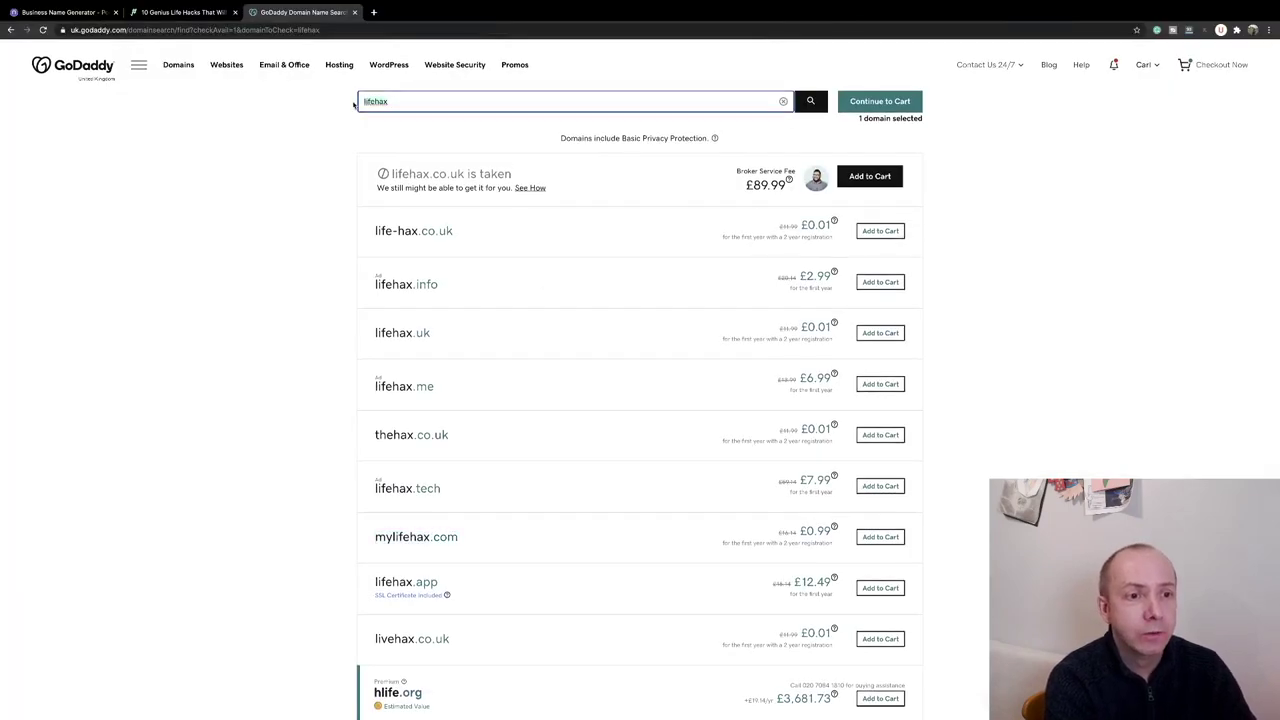
{"action": "type", "text": "Trythishac.com"}
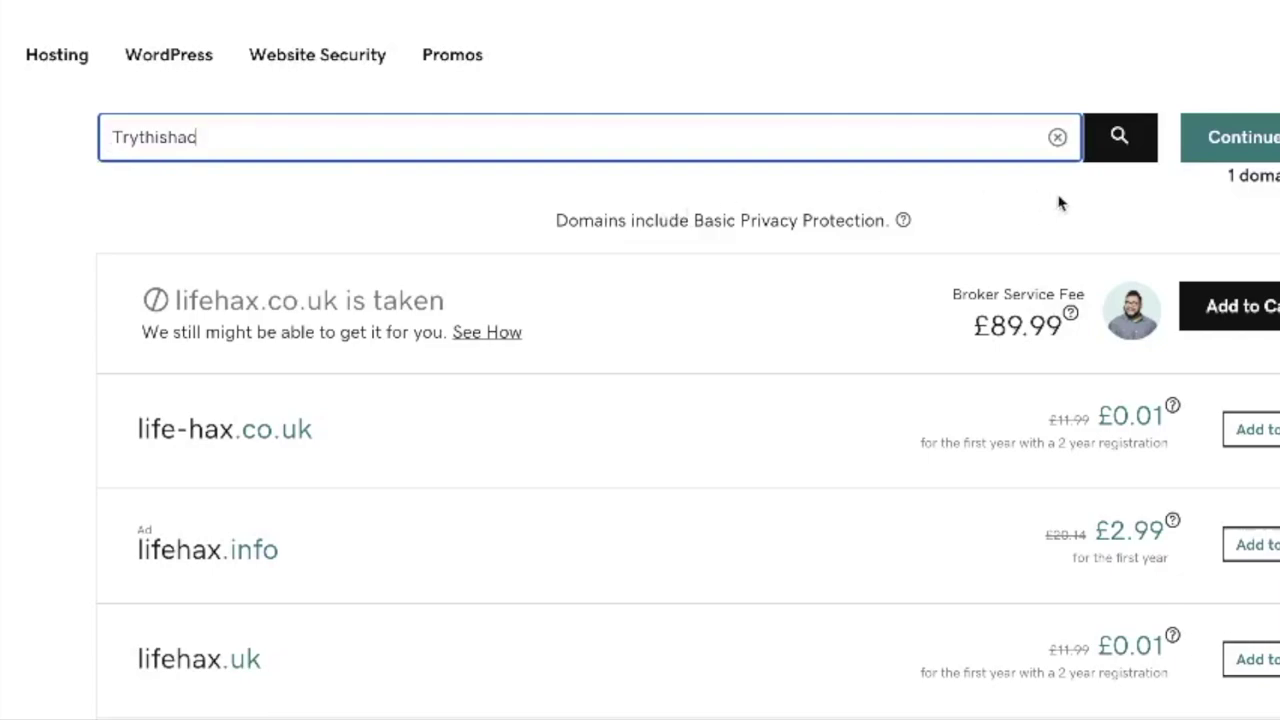
{"action": "left_click", "coordinate": [1118, 140]}
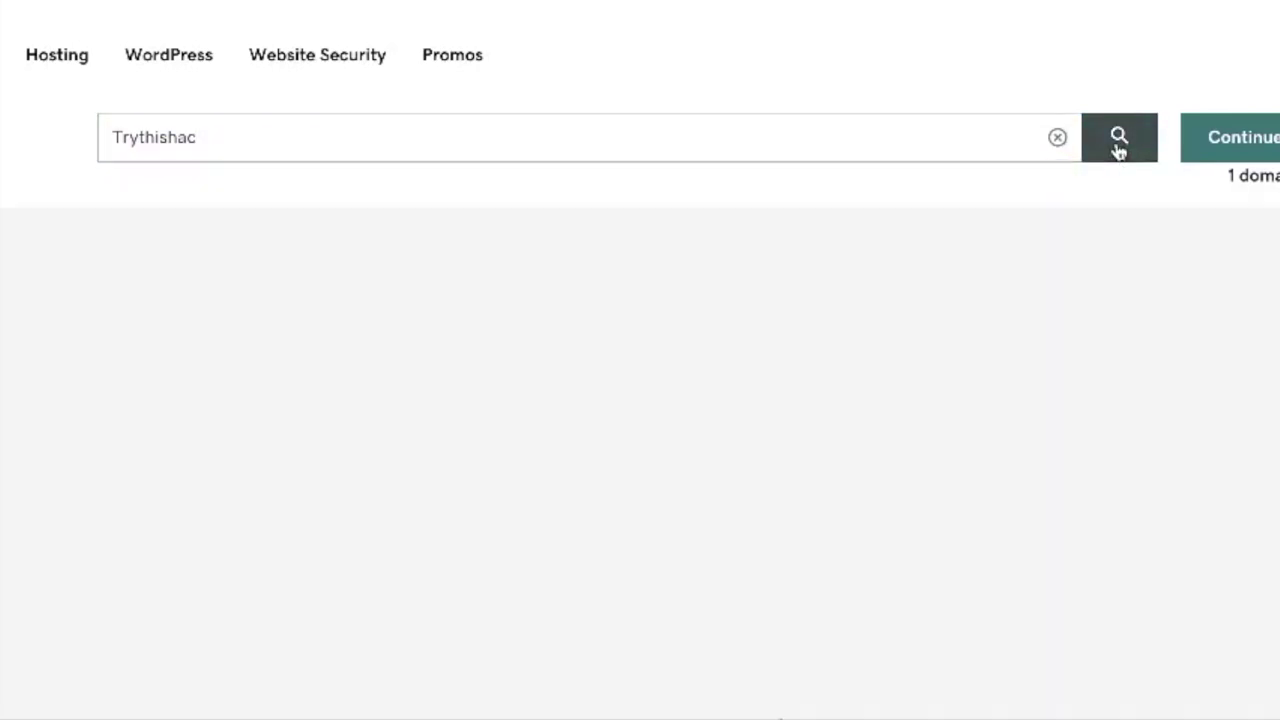
{"action": "scroll", "coordinate": [469, 291], "scroll_direction": "down", "scroll_amount": 2}
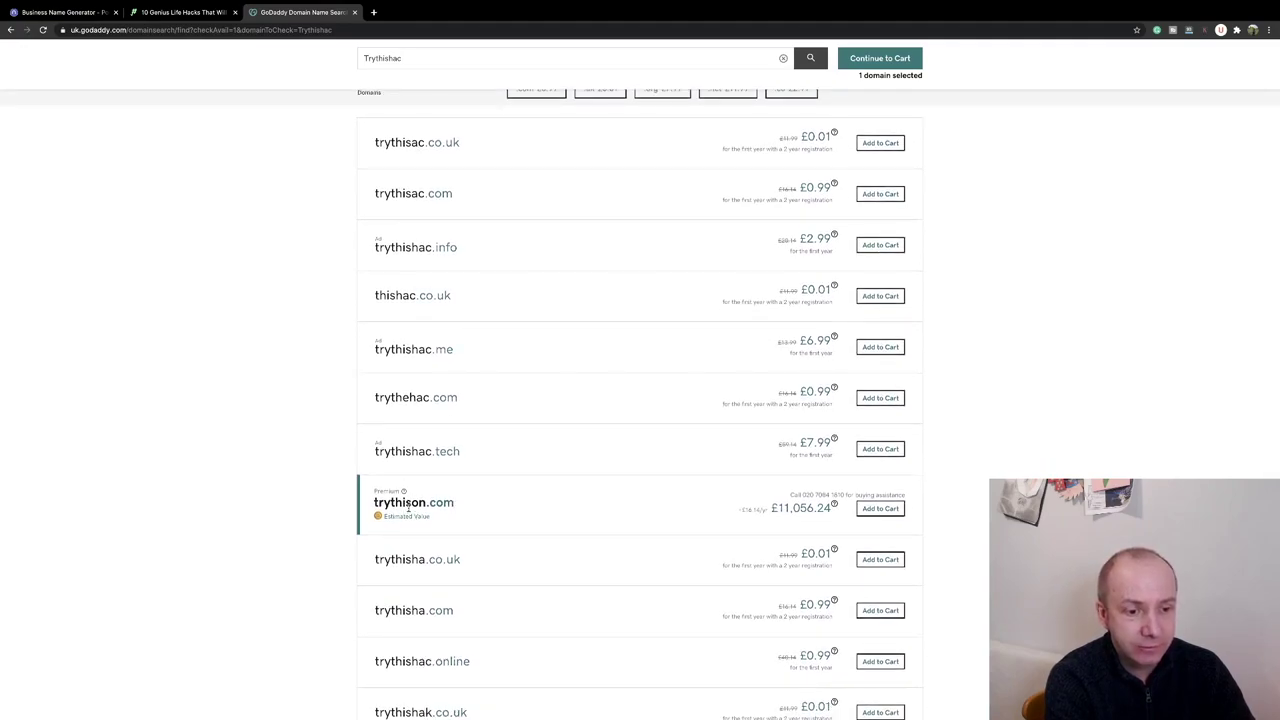
{"action": "scroll", "coordinate": [438, 505], "scroll_direction": "down", "scroll_amount": 5}
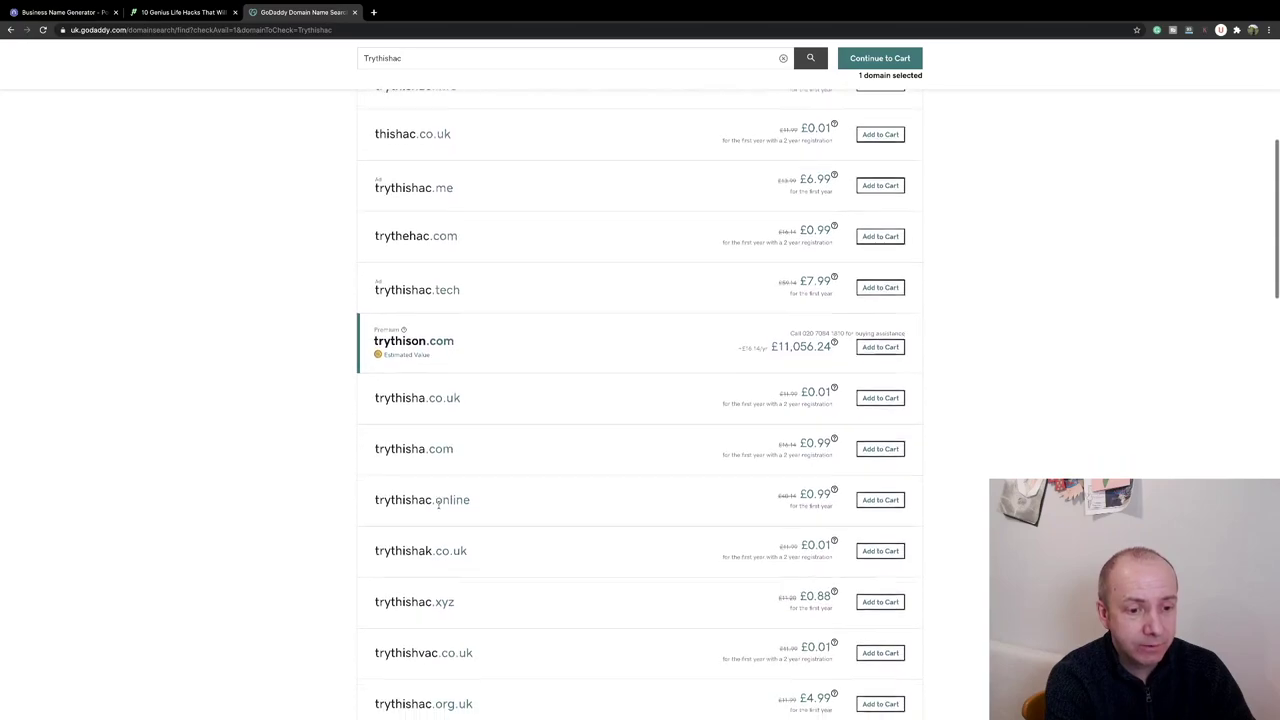
{"action": "scroll", "coordinate": [438, 505], "scroll_direction": "down", "scroll_amount": 10}
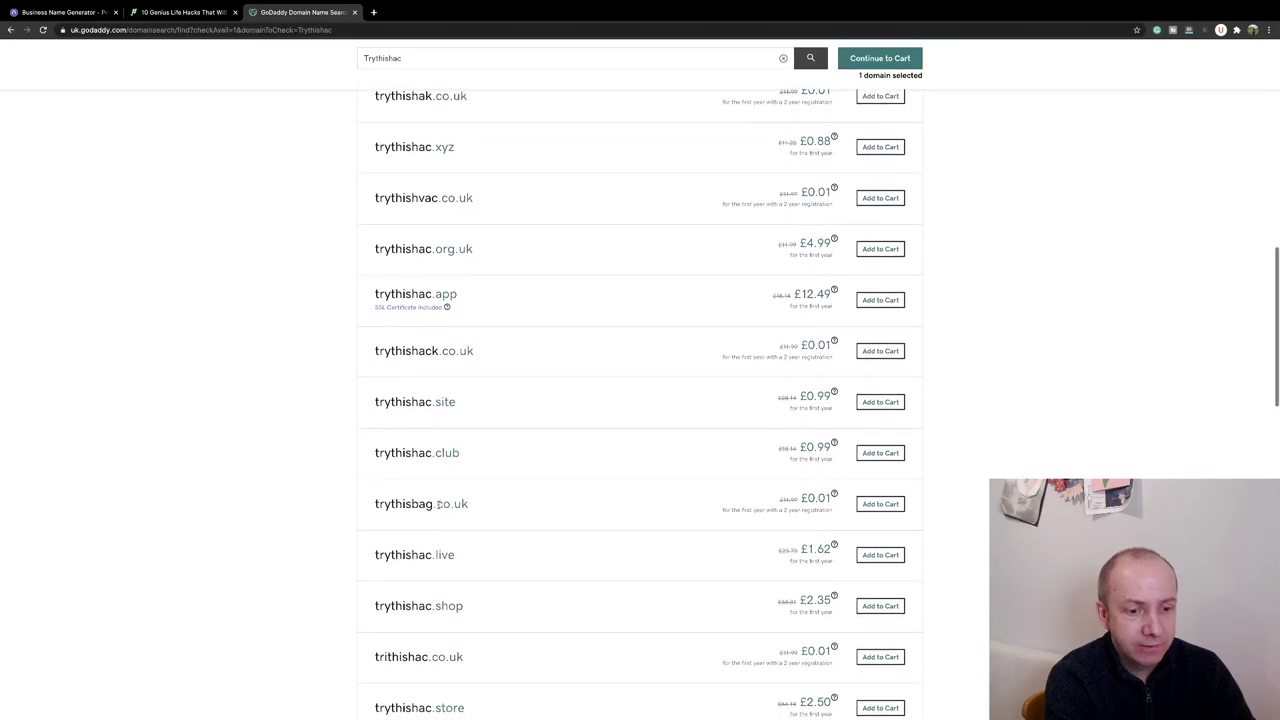
{"action": "scroll", "coordinate": [438, 505], "scroll_direction": "down", "scroll_amount": 3}
{"action": "scroll", "coordinate": [438, 507], "scroll_direction": "up", "scroll_amount": 15}
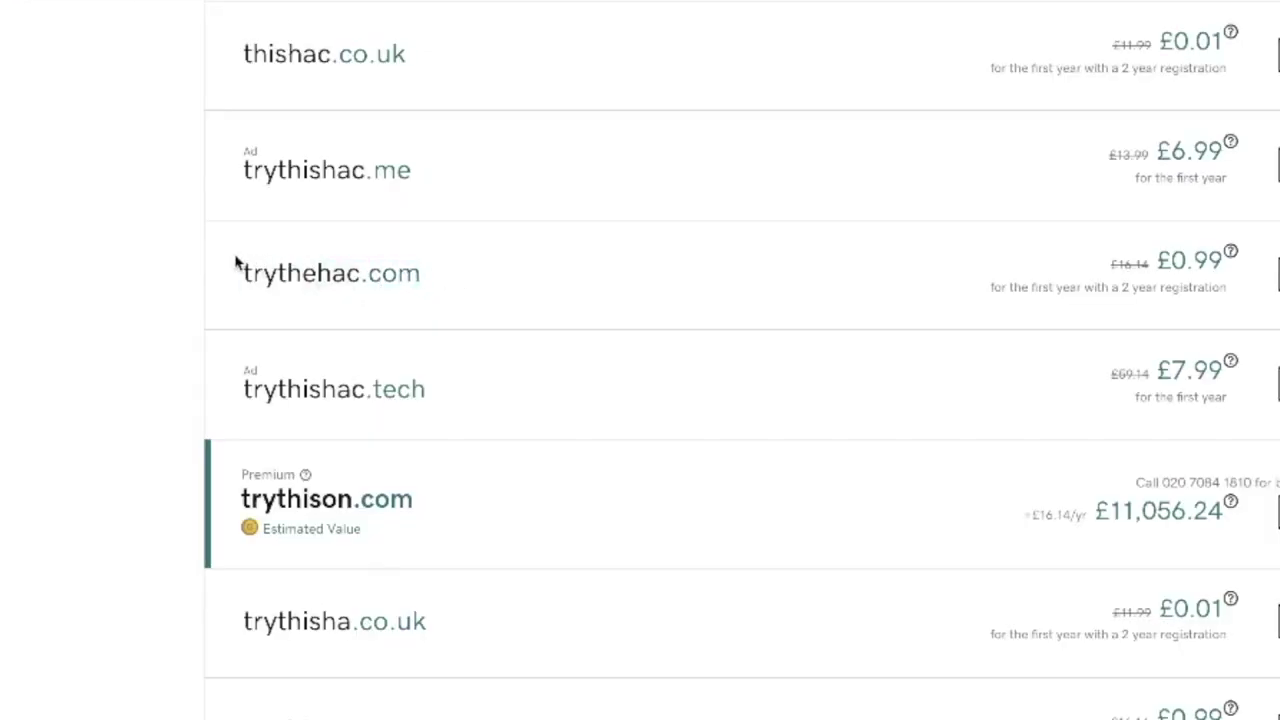
Copy the trythehac.com domain name from the results.
{"action": "triple_click", "coordinate": [238, 268]}
{"action": "right_click", "coordinate": [277, 270]}
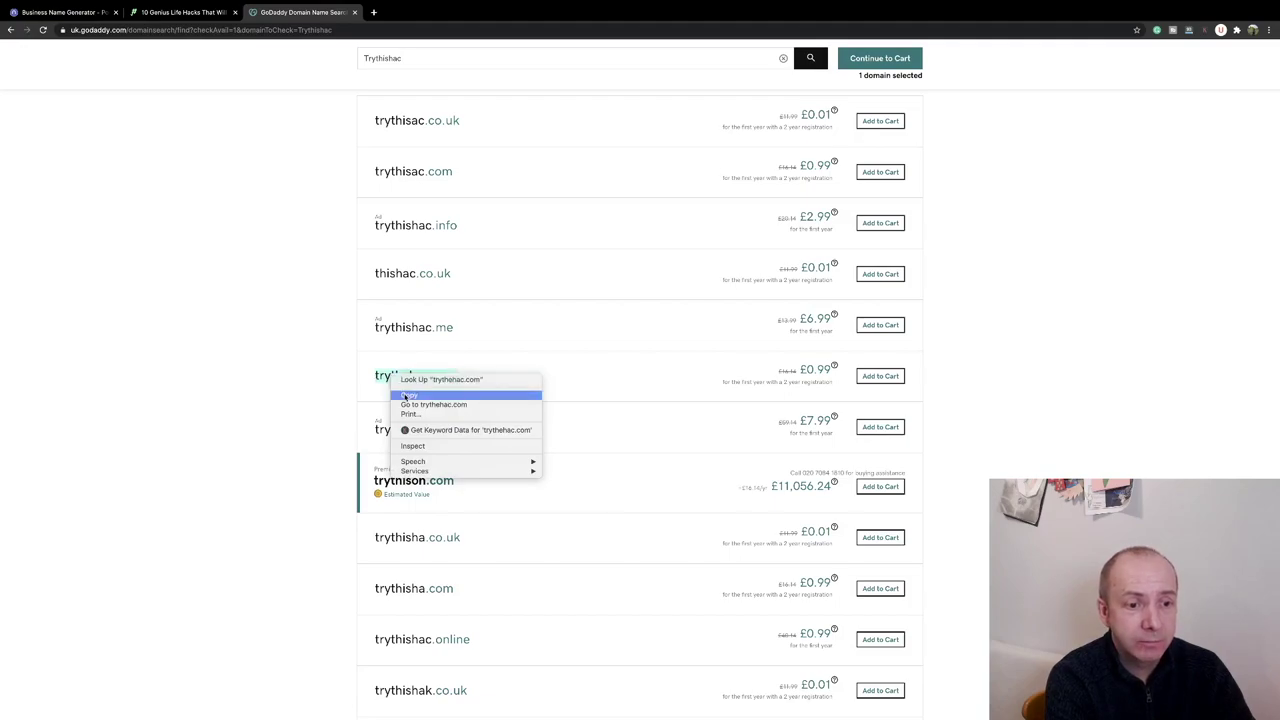
{"action": "left_click", "coordinate": [406, 397]}
{"action": "scroll", "coordinate": [563, 489], "scroll_direction": "up", "scroll_amount": 5}
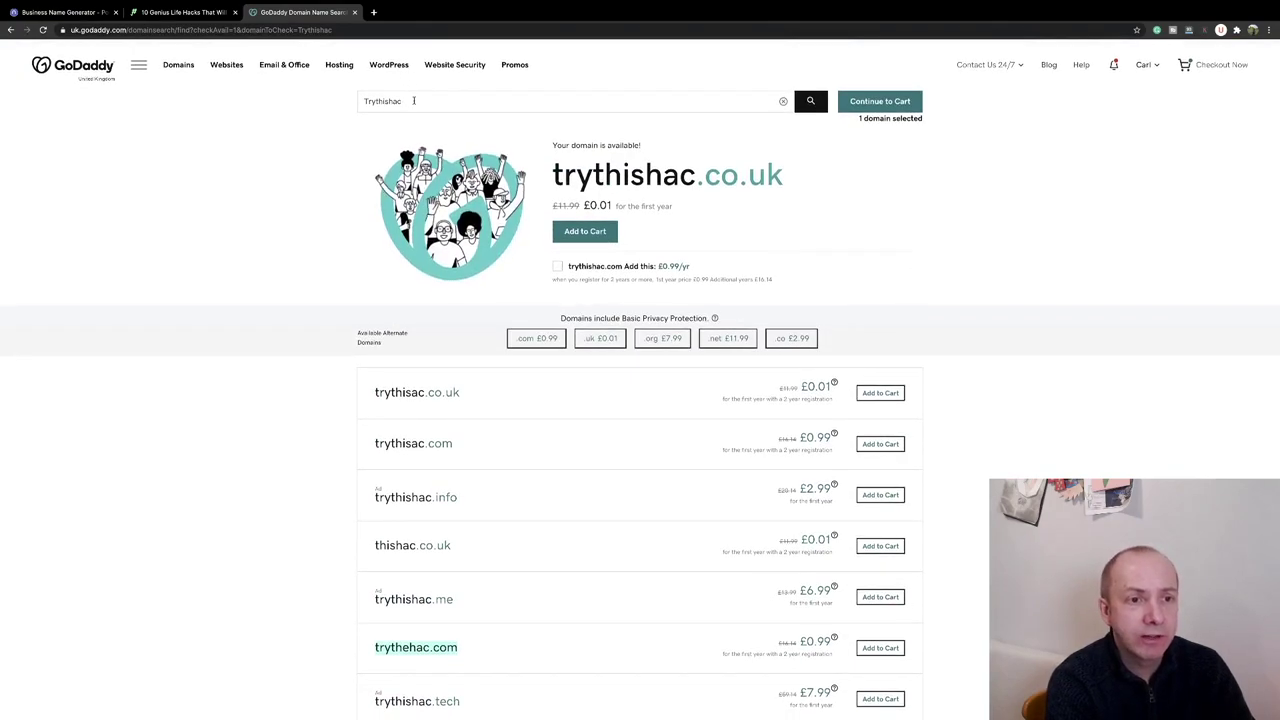
Search GoDaddy for trythishack domains.
{"action": "left_click", "coordinate": [413, 101]}
{"action": "type", "text": "k.com"}
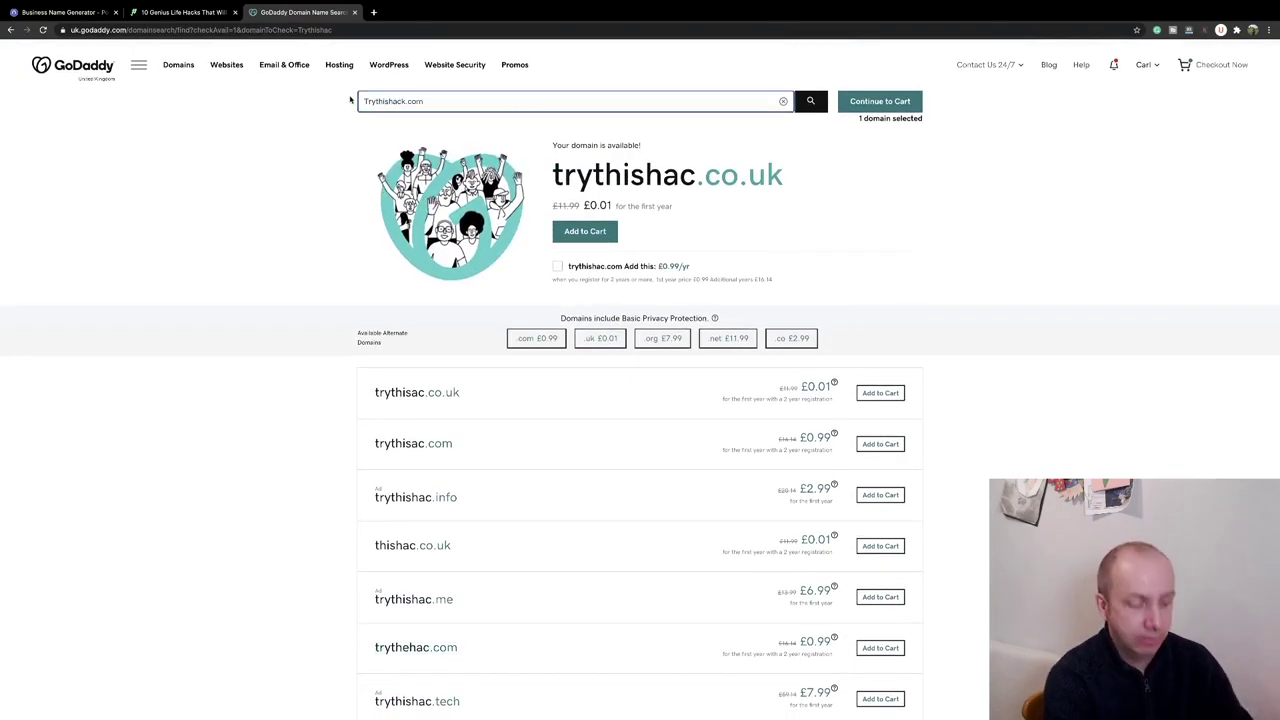
{"action": "key", "text": "BackSpace"}
{"action": "key", "text": "BackSpace"}
{"action": "key", "text": "BackSpace"}
{"action": "key", "text": "BackSpace"}
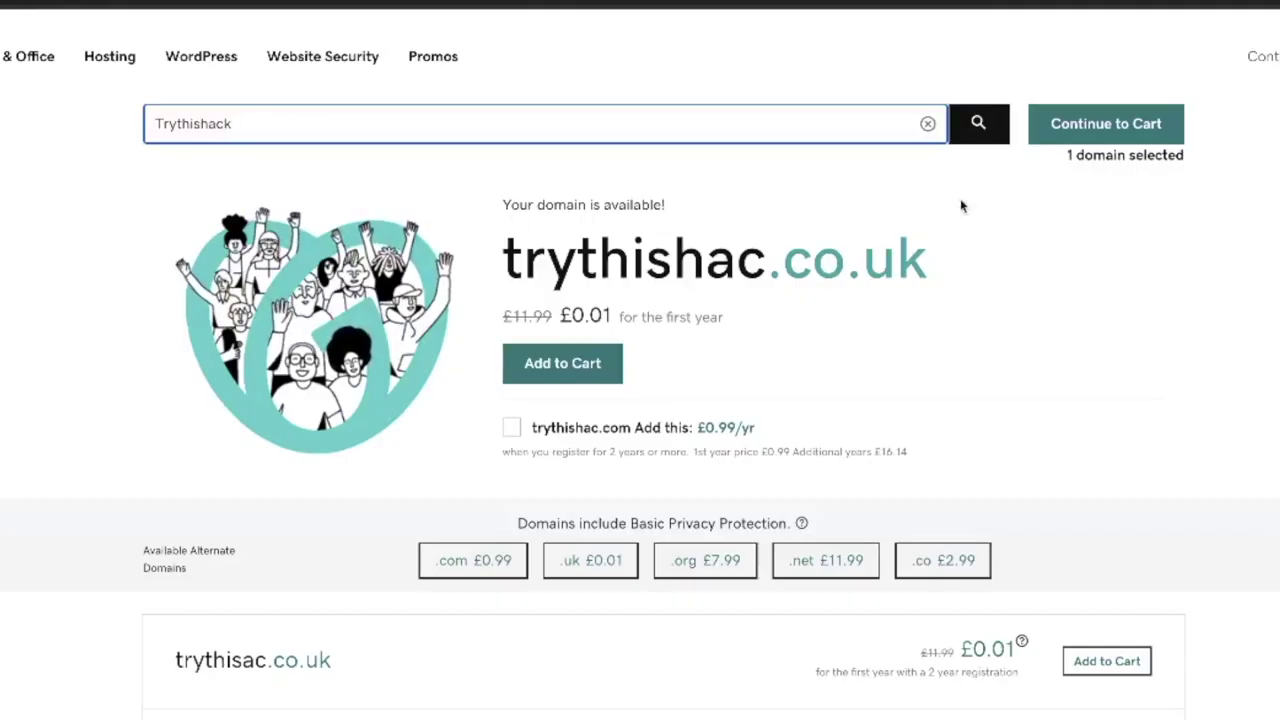
{"action": "left_click", "coordinate": [979, 125]}
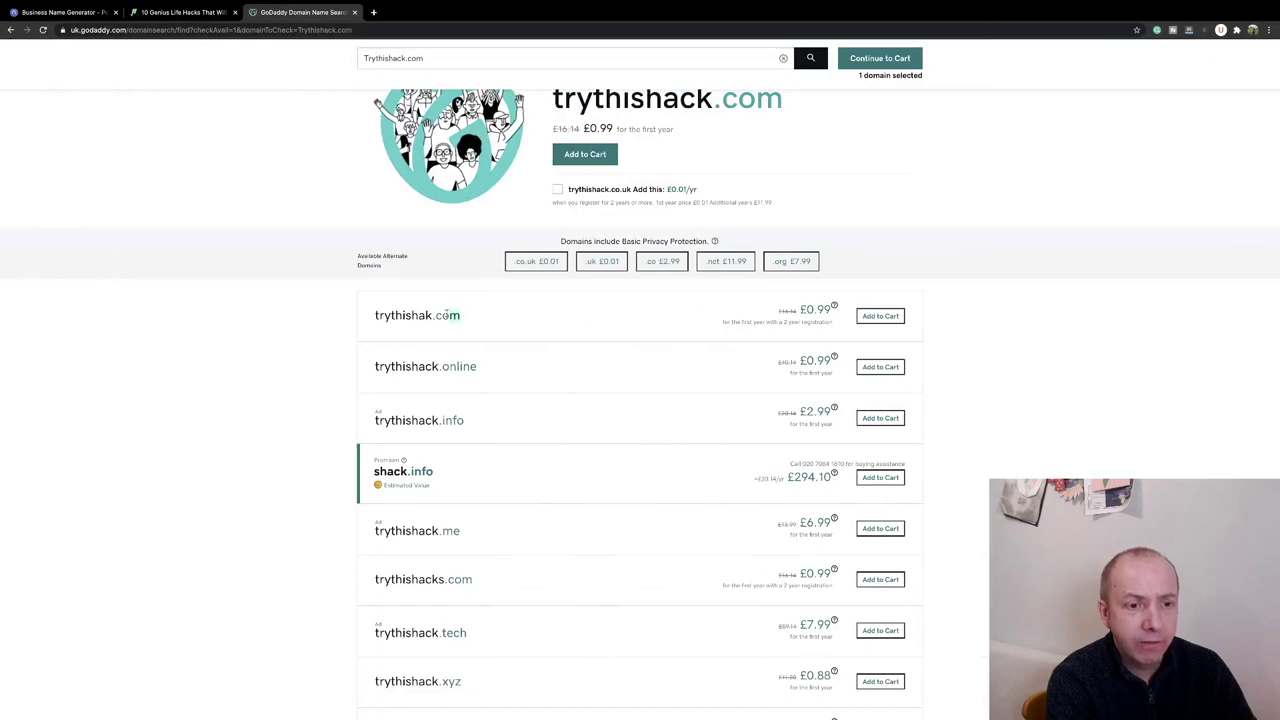
Copy trythishak.com and paste it into the Word domain list.
{"action": "left_click_drag", "start_coordinate": [374, 315], "coordinate": [466, 317]}
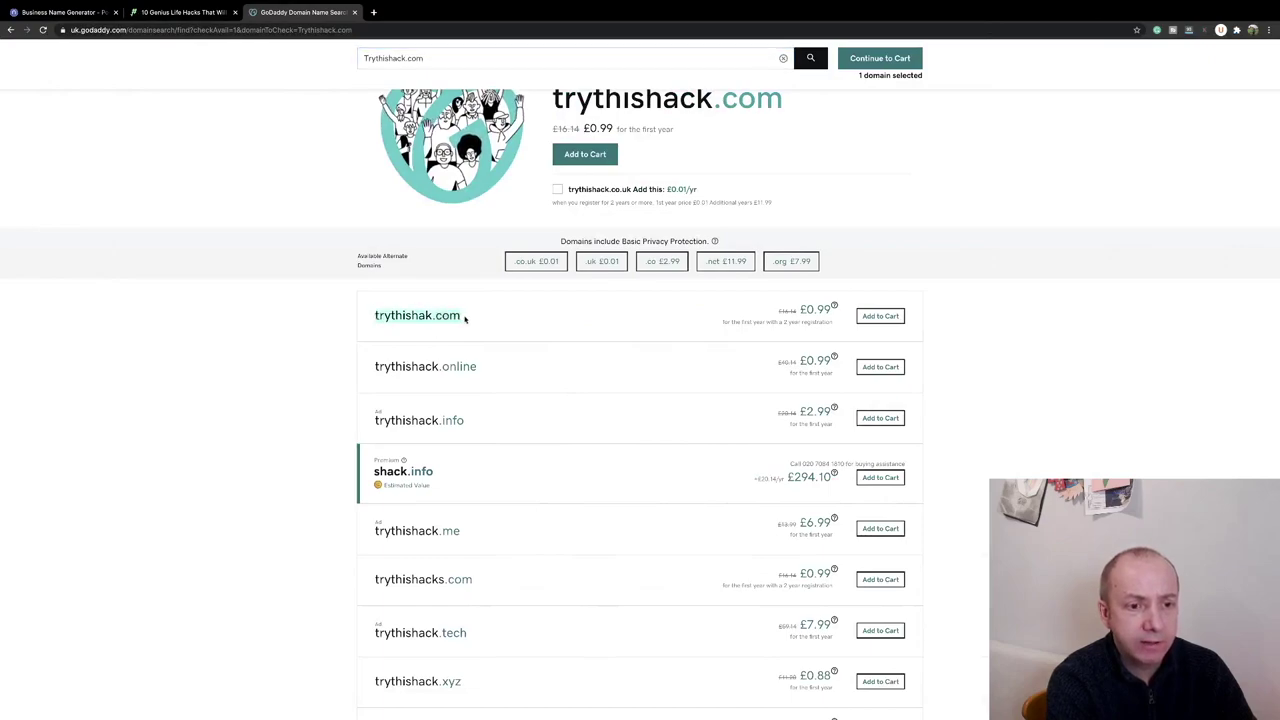
{"action": "right_click", "coordinate": [410, 316]}
{"action": "left_click", "coordinate": [428, 335]}
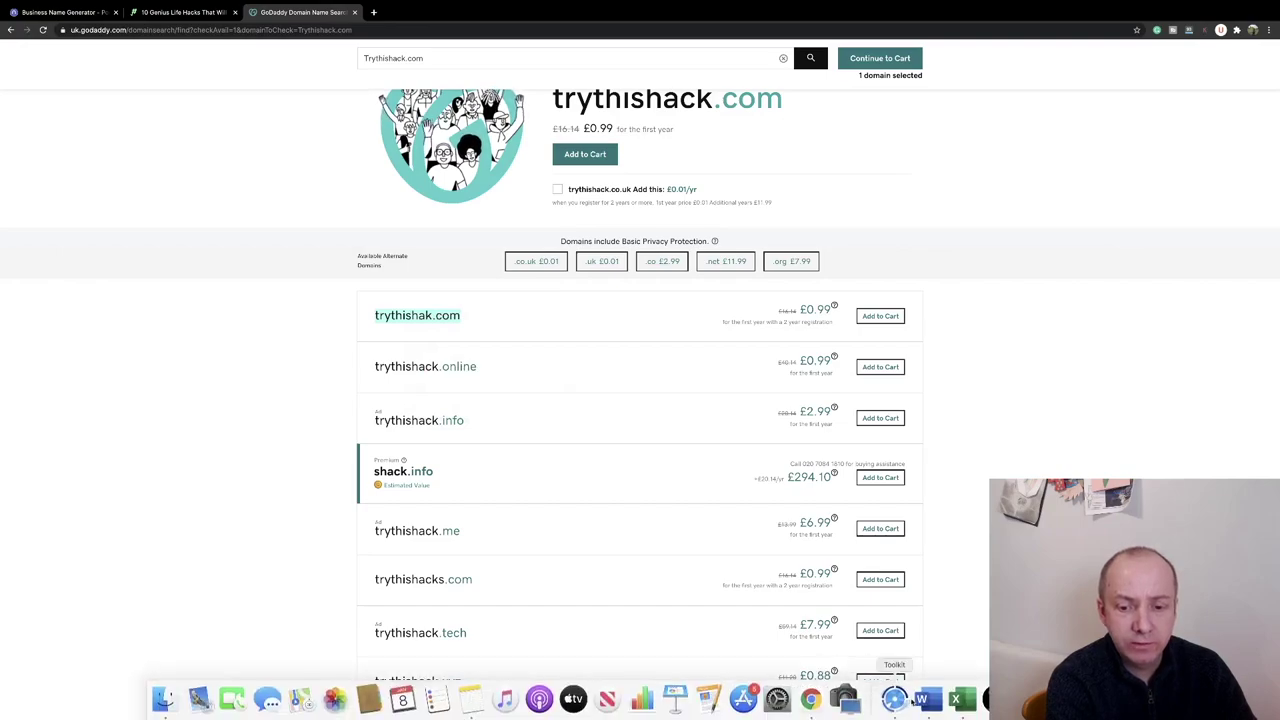
{"action": "left_click", "coordinate": [912, 705]}
{"action": "key", "text": "super+v"}
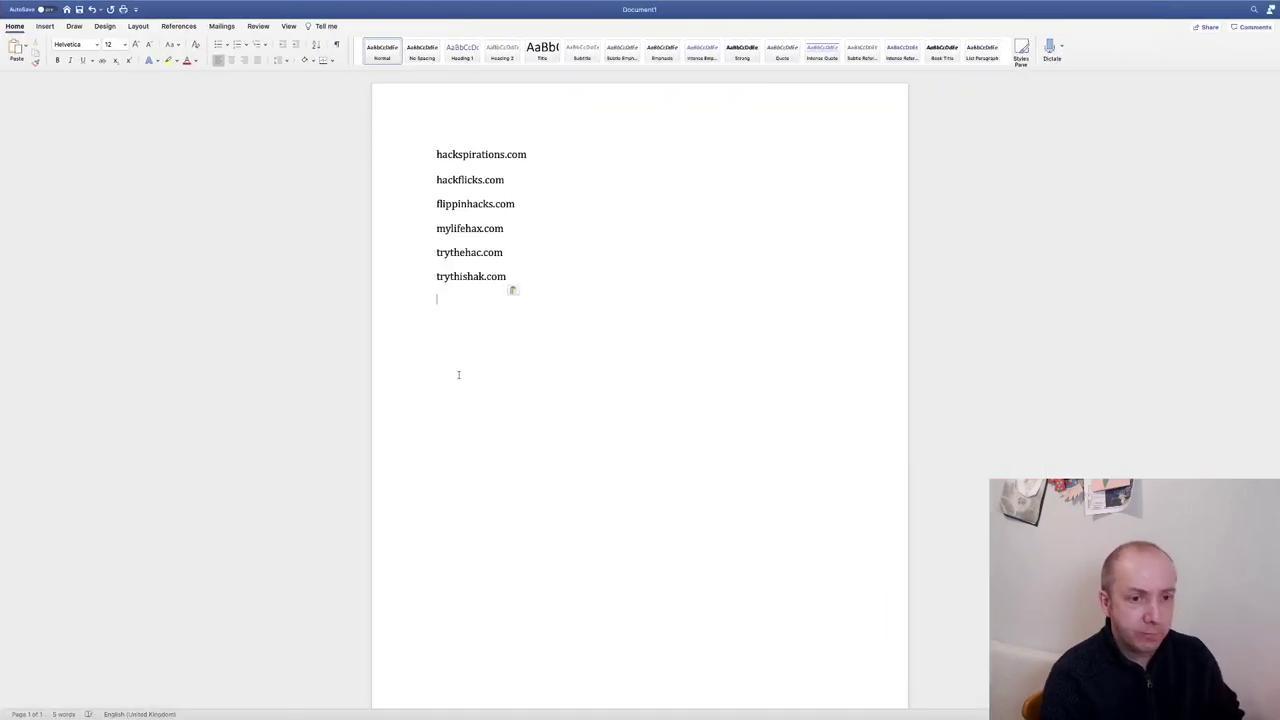
{"action": "key", "text": "super+Tab"}
Copy trythishacks.com and paste it below trythishak.com in Word.
{"action": "scroll", "coordinate": [457, 348], "scroll_direction": "down", "scroll_amount": 3}
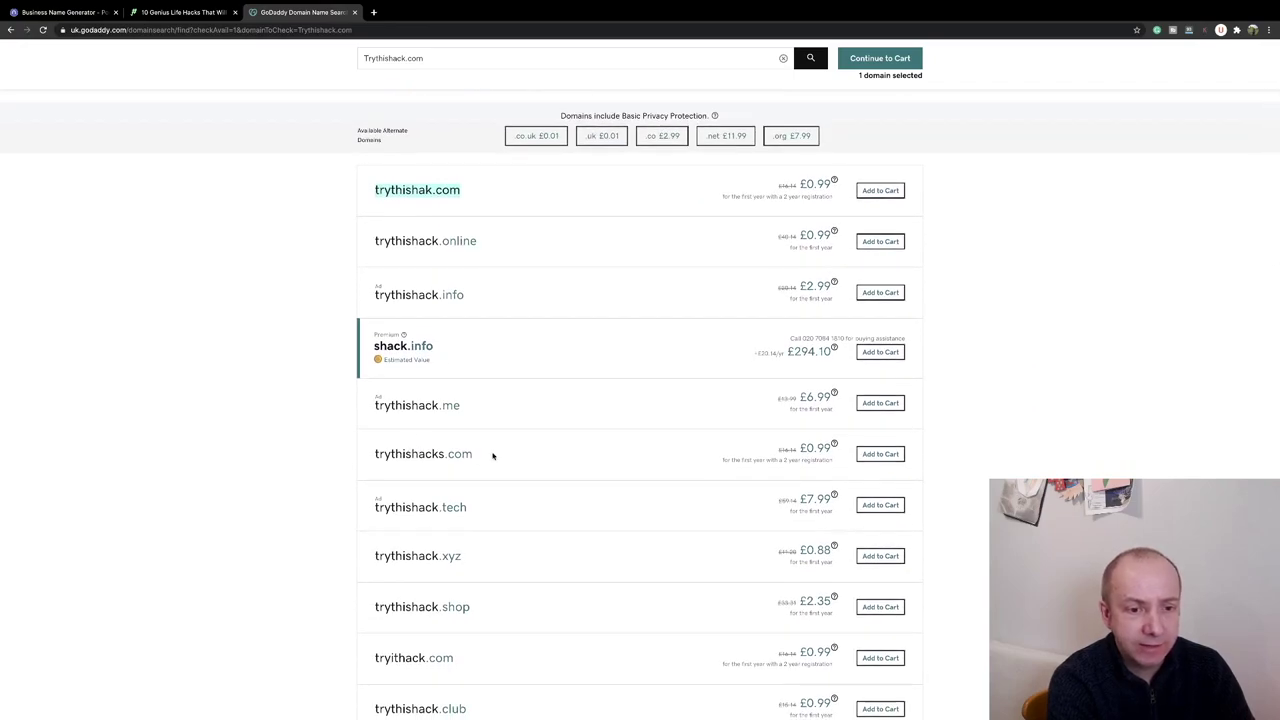
{"action": "left_click_drag", "start_coordinate": [492, 456], "coordinate": [374, 454]}
{"action": "right_click", "coordinate": [397, 455]}
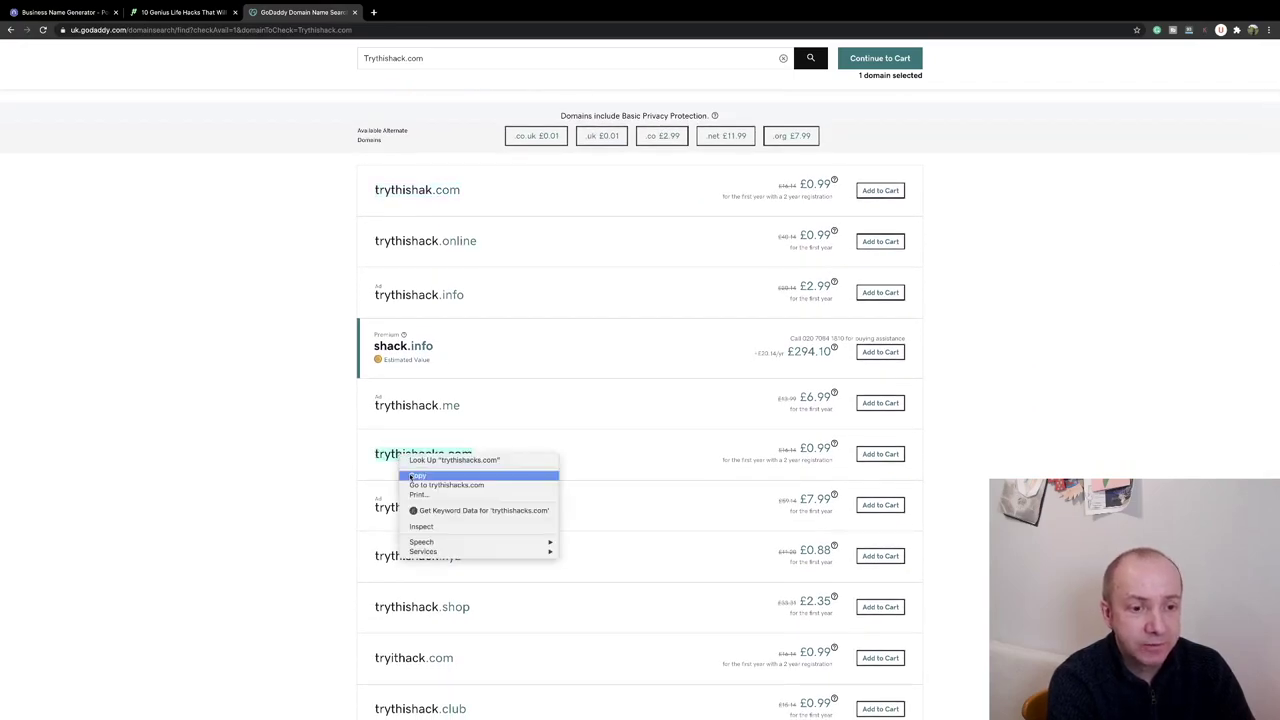
{"action": "left_click", "coordinate": [703, 466]}
{"action": "scroll", "coordinate": [797, 407], "scroll_direction": "up", "scroll_amount": 3}
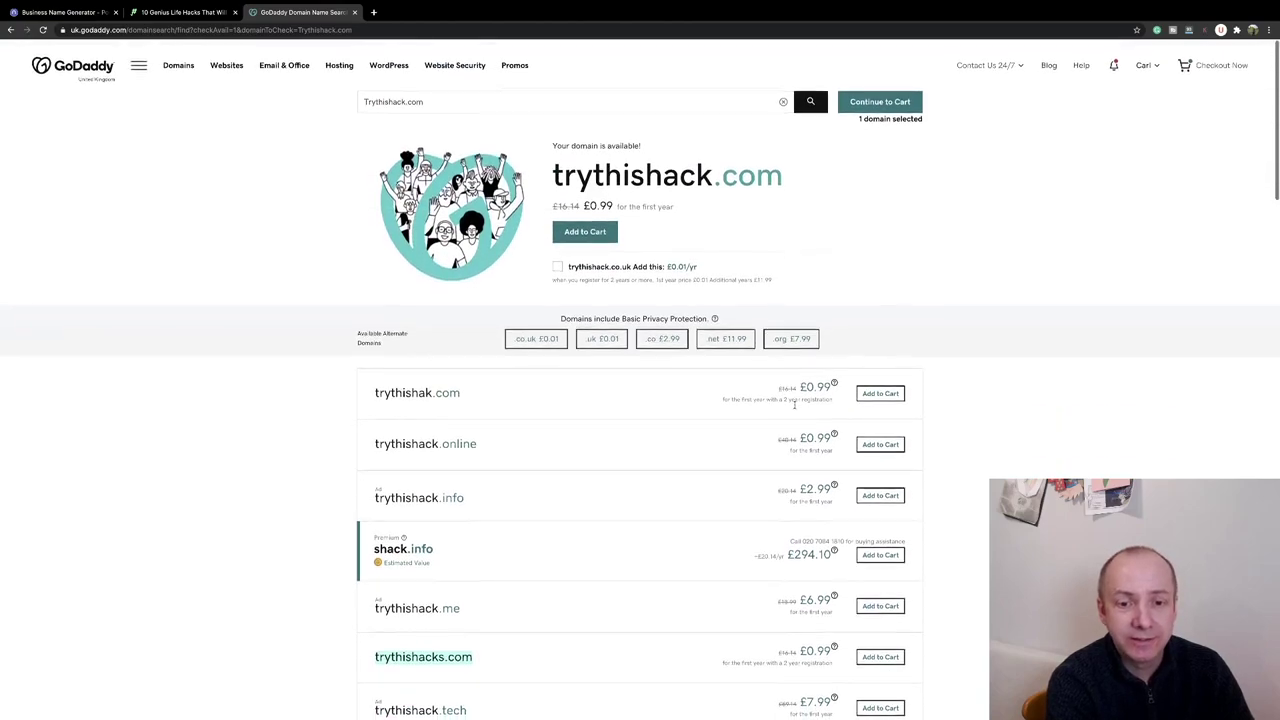
{"action": "scroll", "coordinate": [797, 407], "scroll_direction": "down", "scroll_amount": 4}
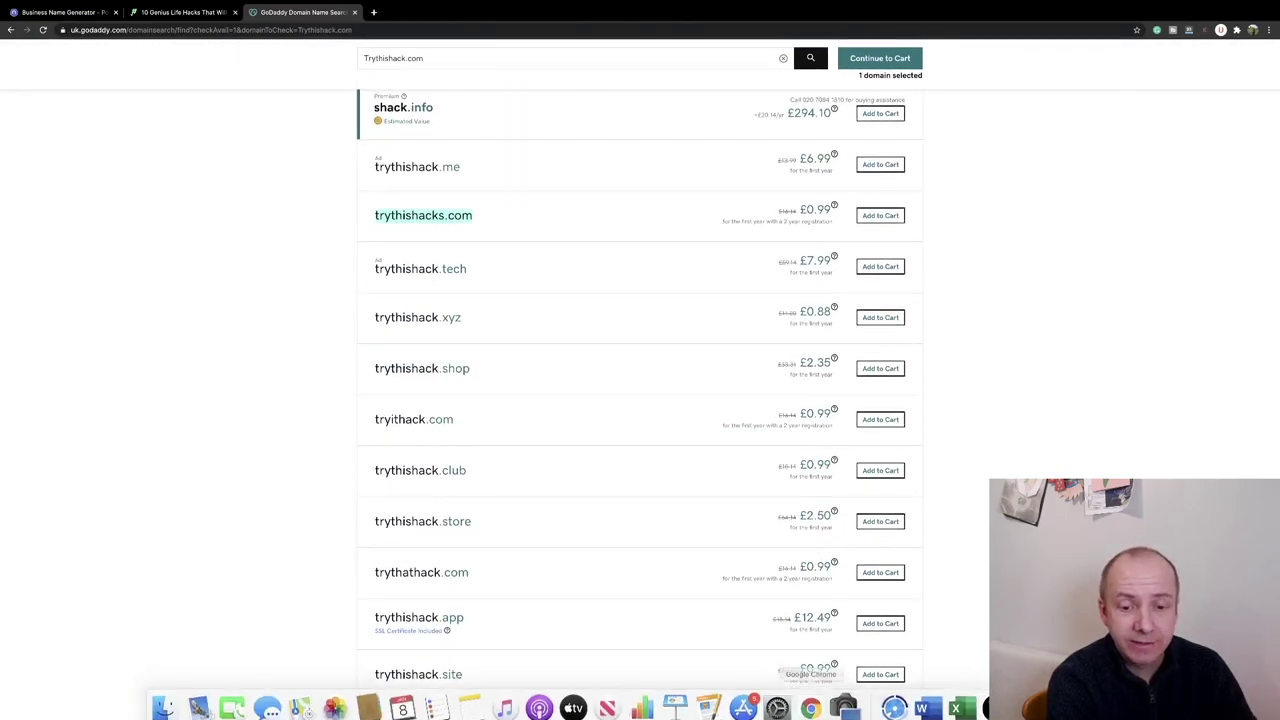
{"action": "left_click", "coordinate": [922, 700]}
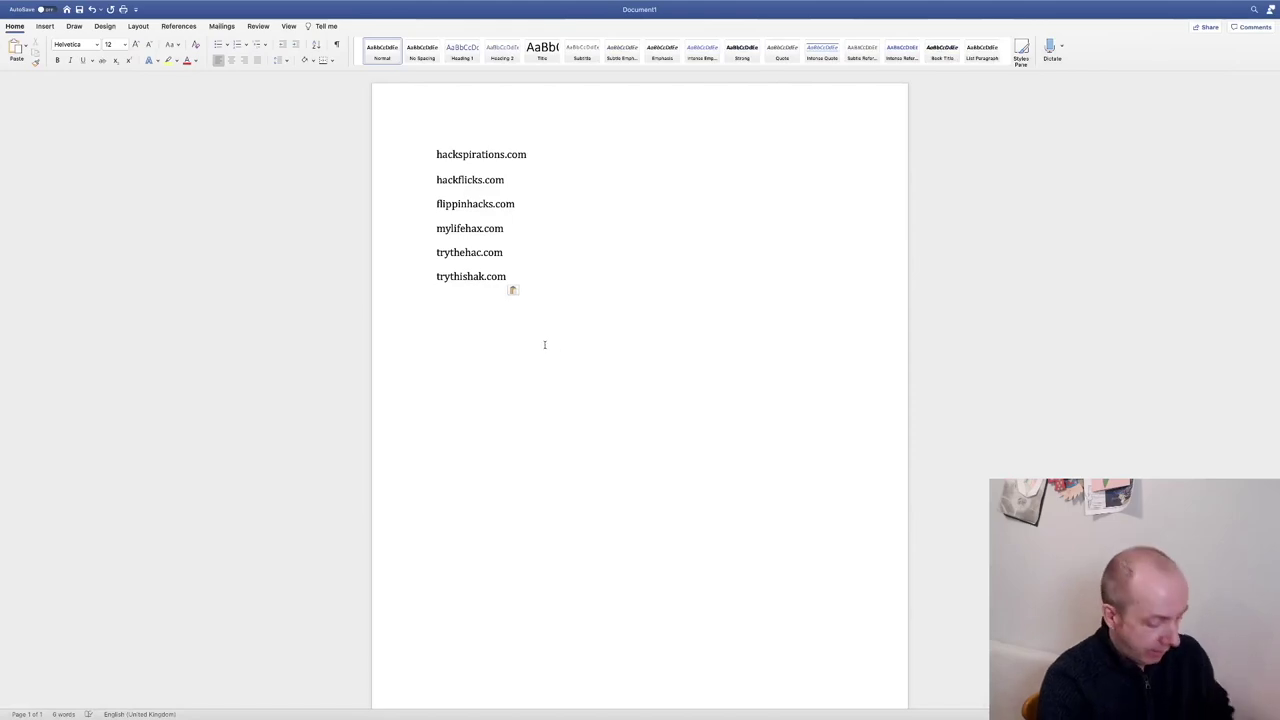
{"action": "key", "text": "super+v"}
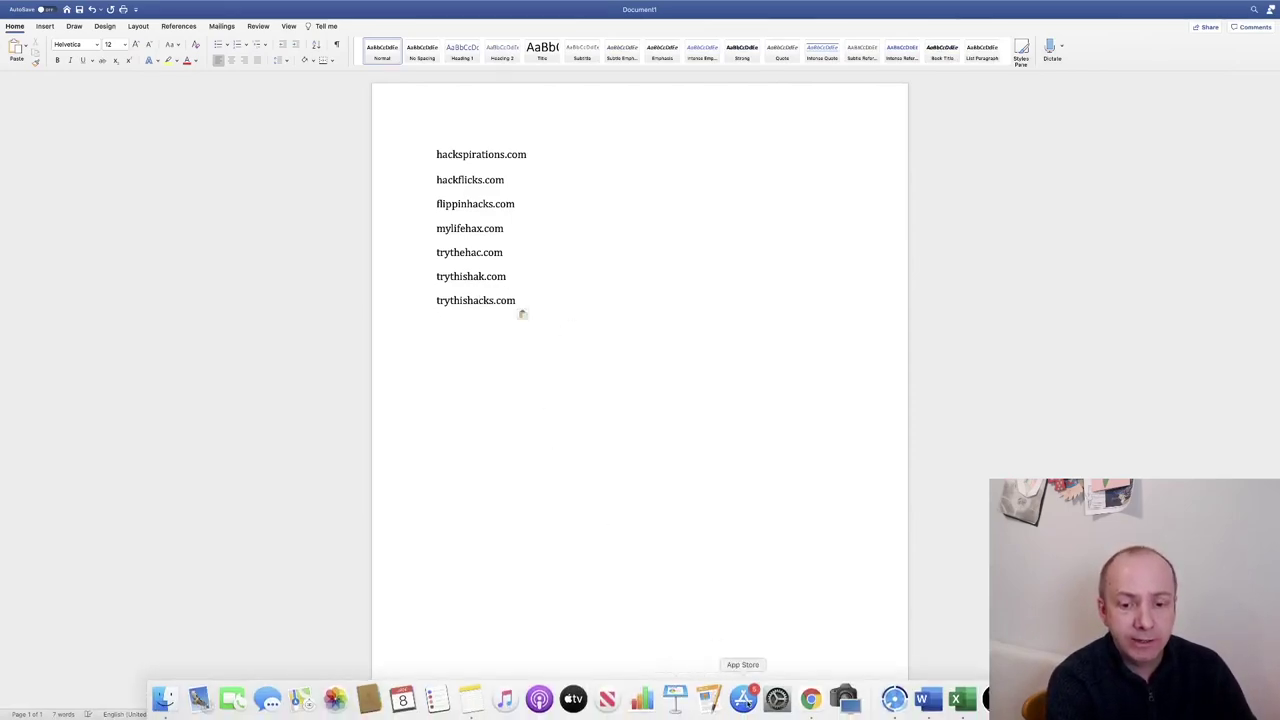
Back in GoDaddy, clear the old trythishack.com search term.
{"action": "left_click", "coordinate": [812, 700]}
{"action": "scroll", "coordinate": [700, 450], "scroll_direction": "up", "scroll_amount": 5}
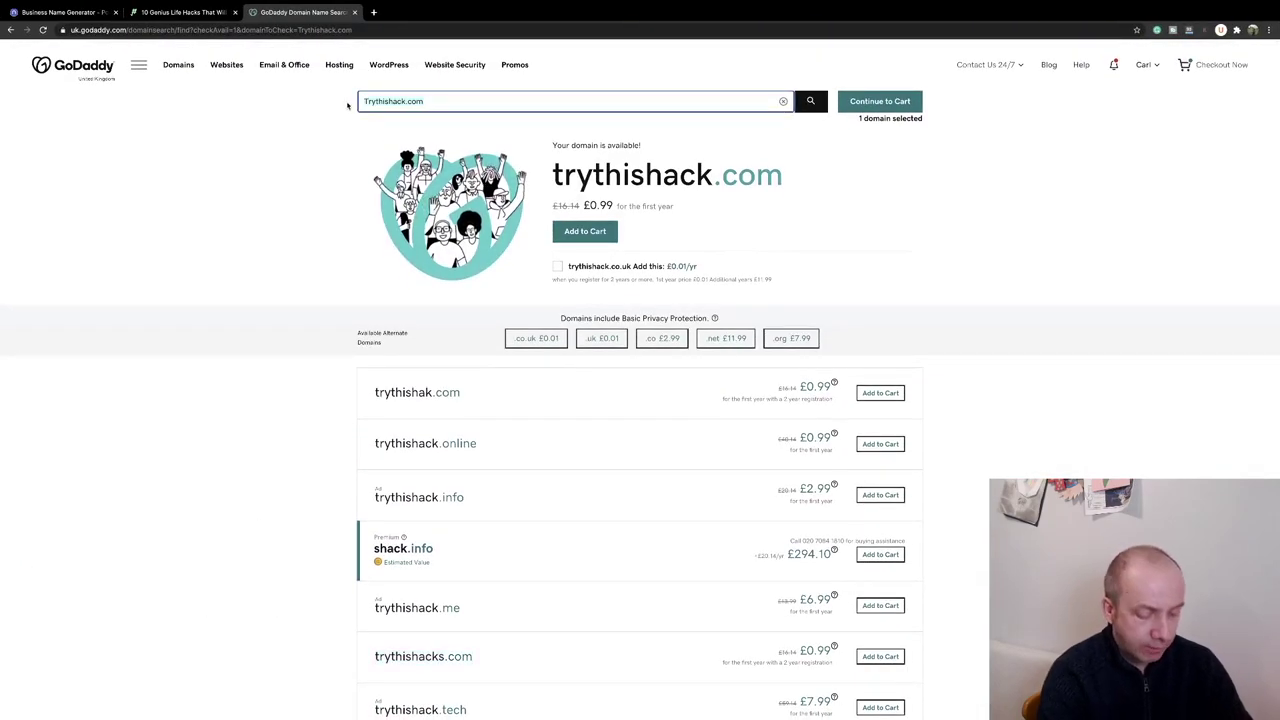
{"action": "key", "text": "super+a"}
{"action": "key", "text": "BackSpace"}
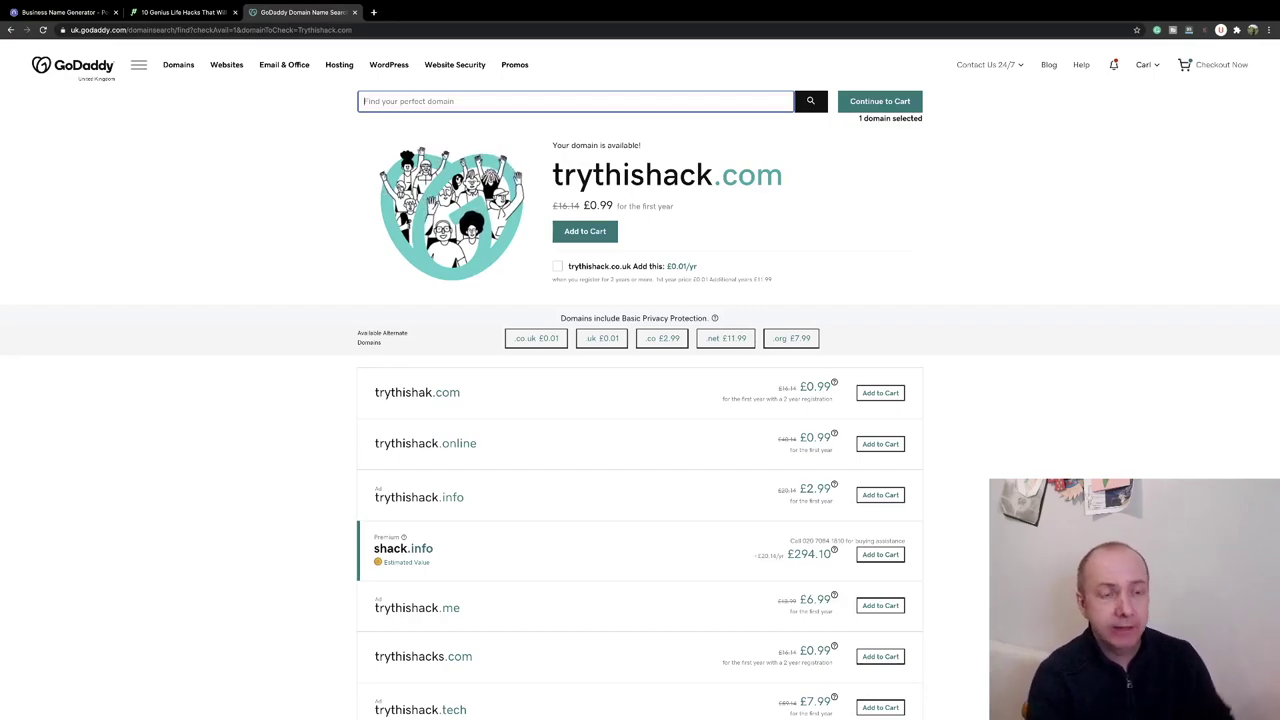
Enter 'creative hacks' as the new GoDaddy search term.
{"action": "type", "text": "eat"}
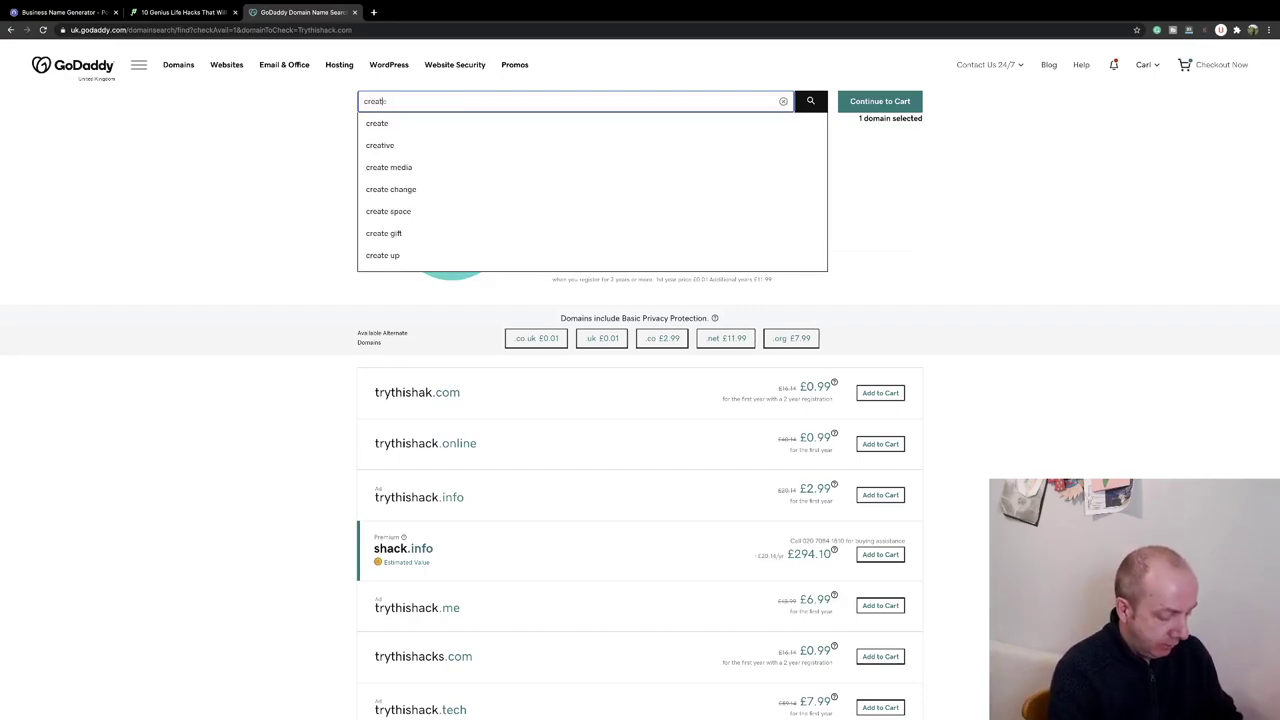
{"action": "type", "text": "ive hacks"}
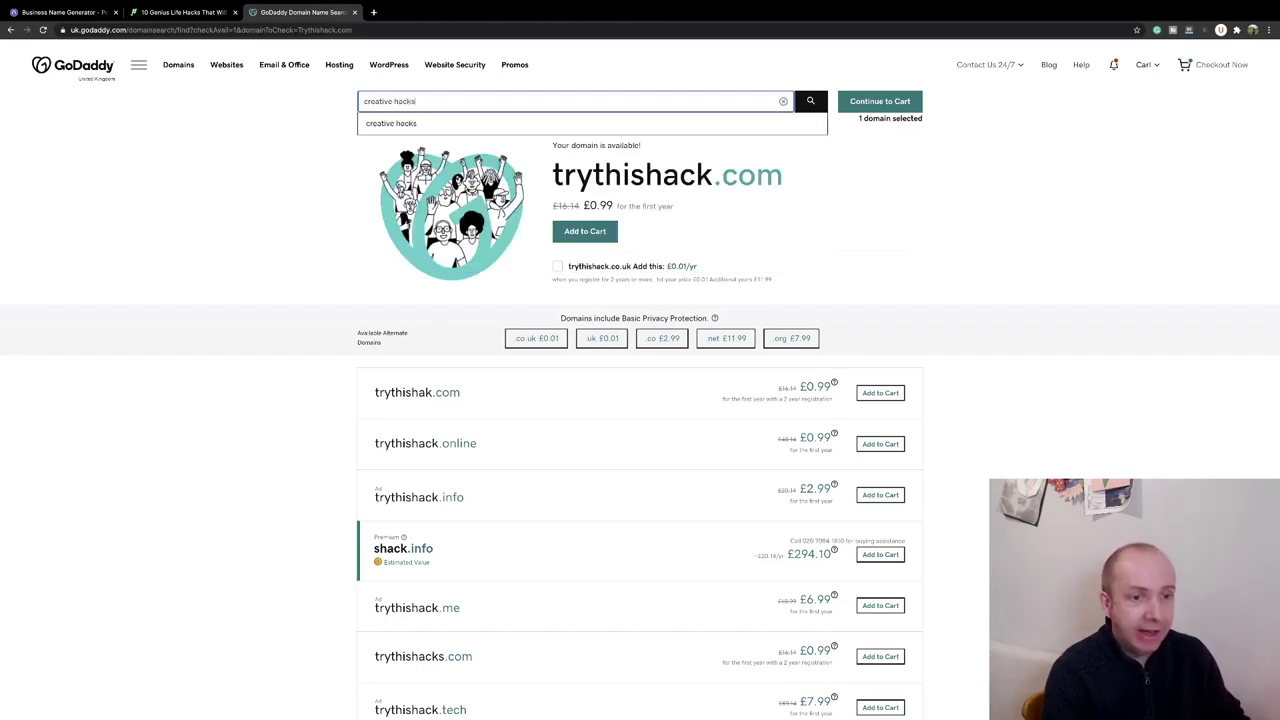
Search creative hacks and review the premium creativelifehacks.com listing at £507.11.
{"action": "left_click", "coordinate": [811, 106]}
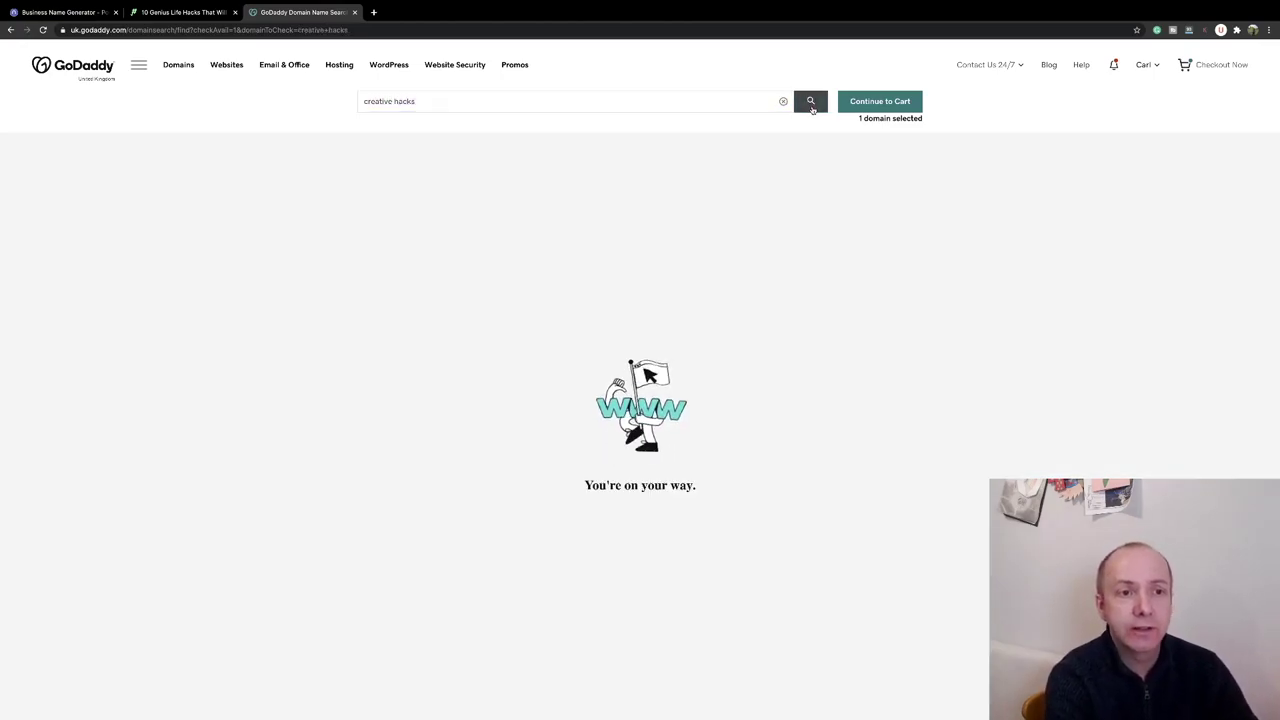
{"action": "scroll", "coordinate": [540, 360], "scroll_direction": "down", "scroll_amount": 2}
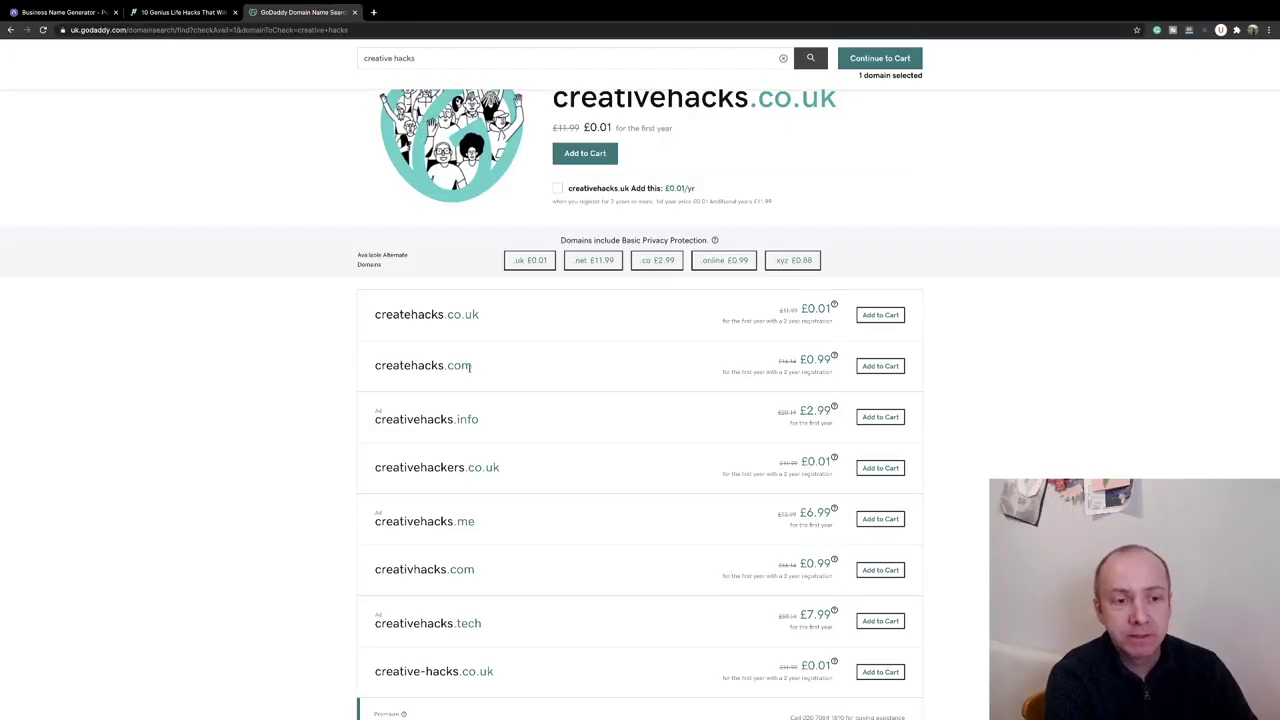
{"action": "scroll", "coordinate": [548, 386], "scroll_direction": "down", "scroll_amount": 1}
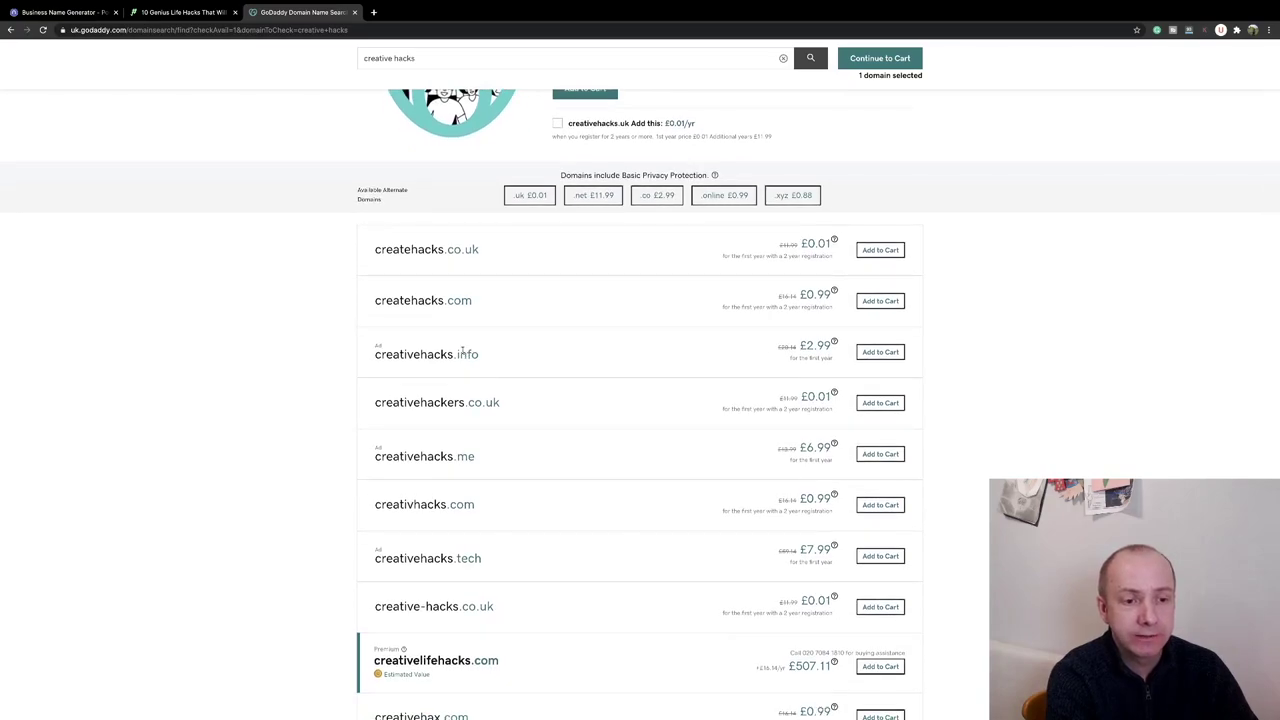
{"action": "scroll", "coordinate": [463, 349], "scroll_direction": "down", "scroll_amount": 2}
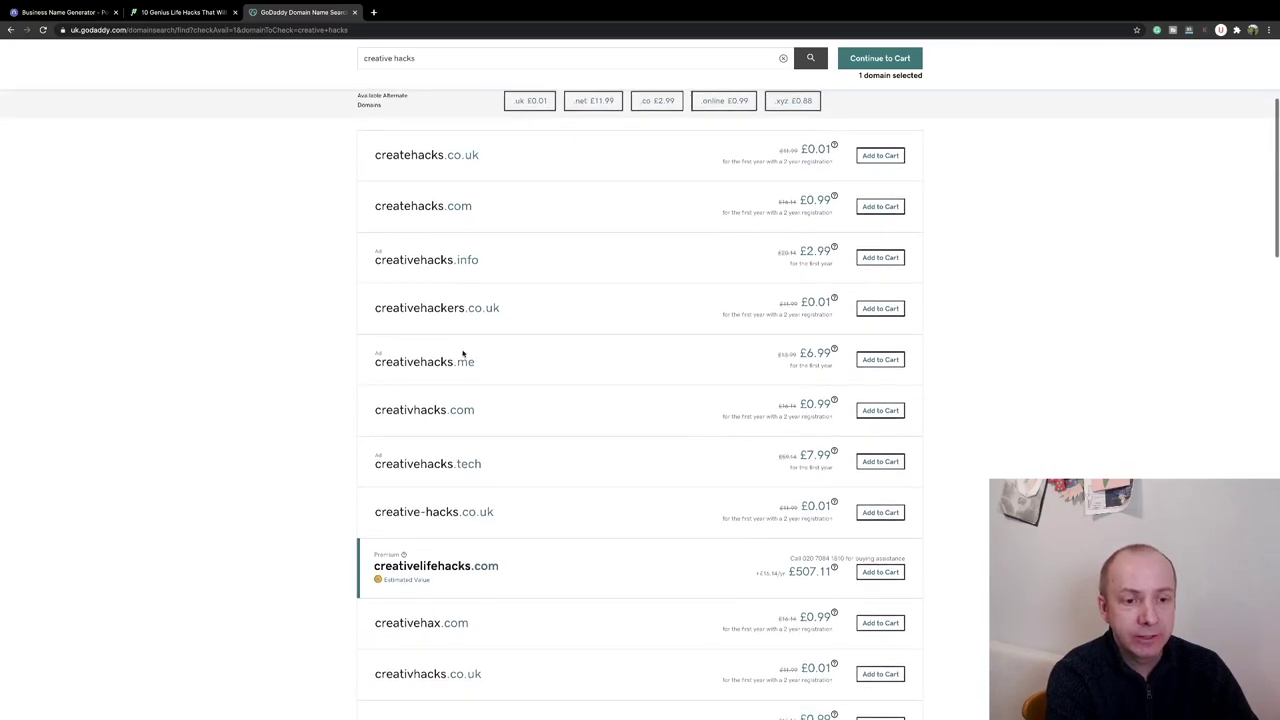
{"action": "scroll", "coordinate": [463, 352], "scroll_direction": "down", "scroll_amount": 1}
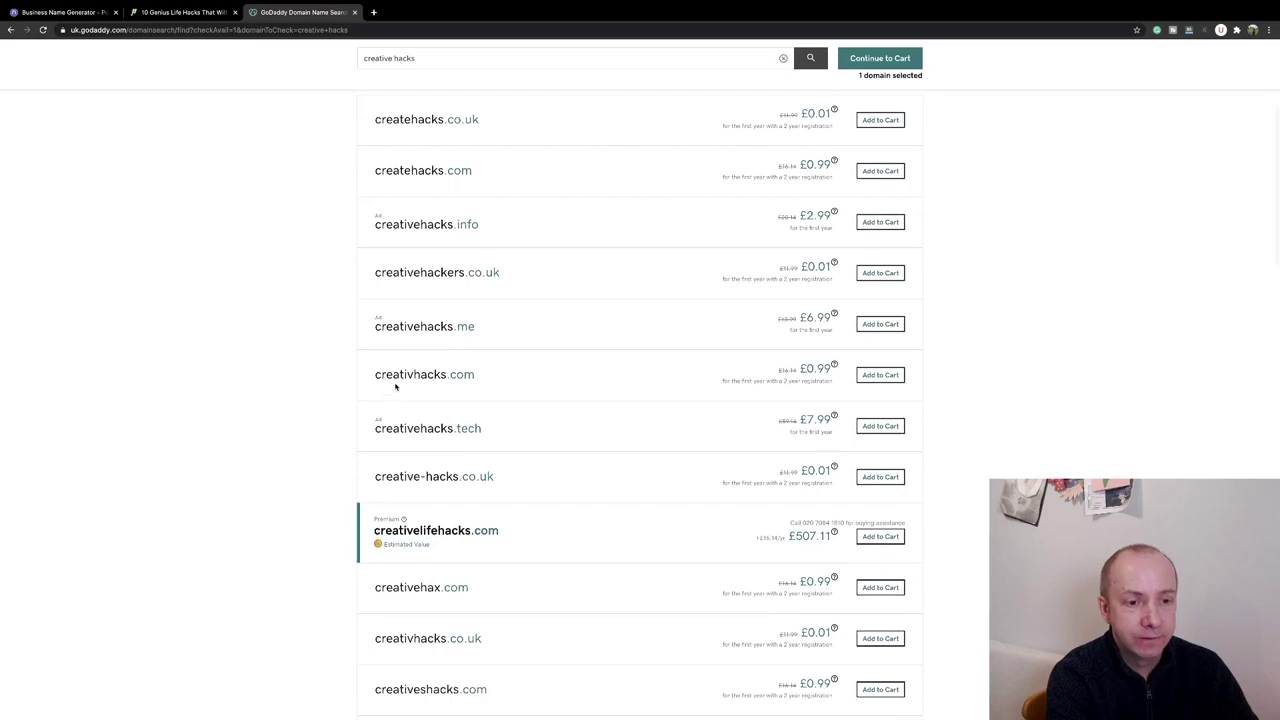
{"action": "scroll", "coordinate": [409, 378], "scroll_direction": "down", "scroll_amount": 2}
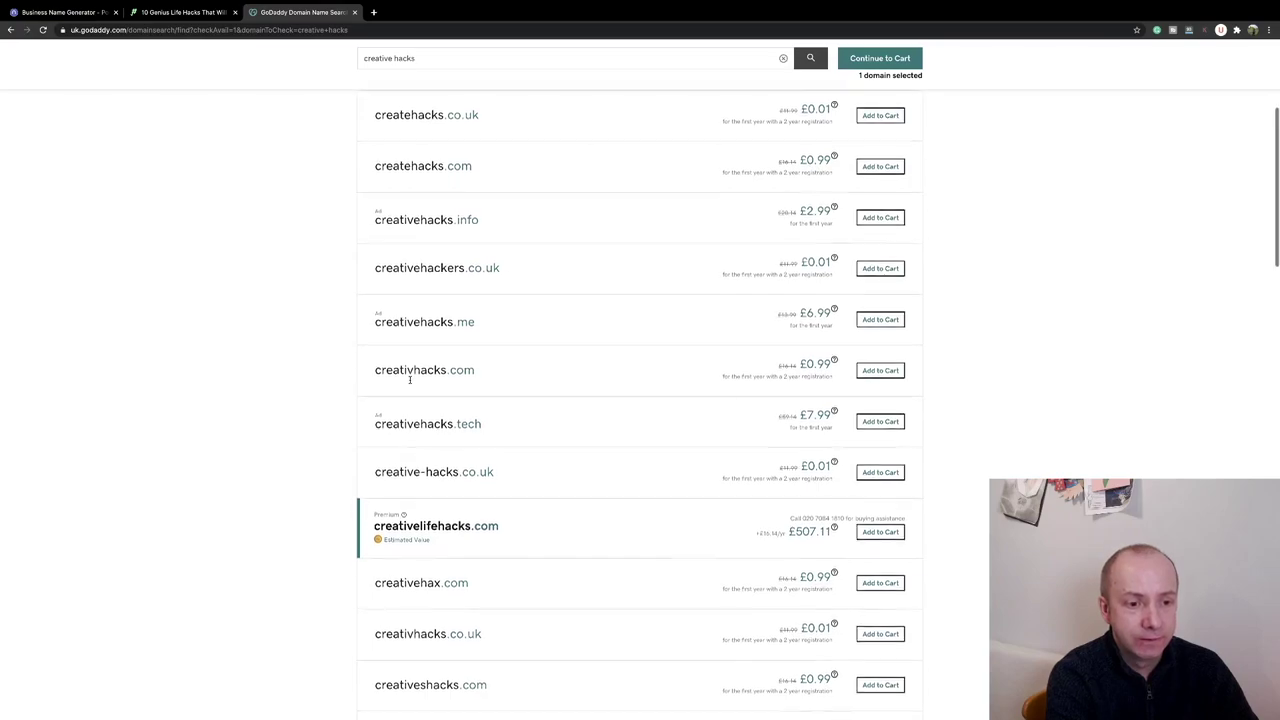
{"action": "scroll", "coordinate": [409, 382], "scroll_direction": "down", "scroll_amount": 1}
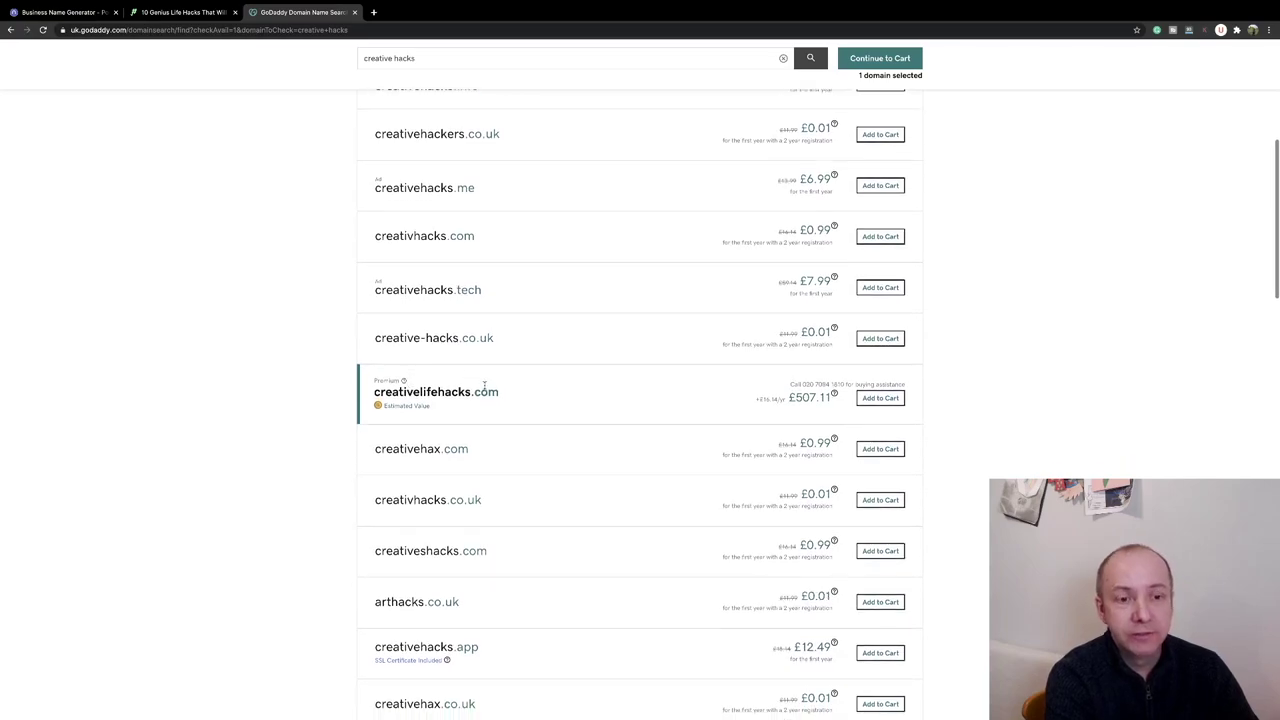
{"action": "left_click_drag", "start_coordinate": [517, 394], "coordinate": [409, 391]}
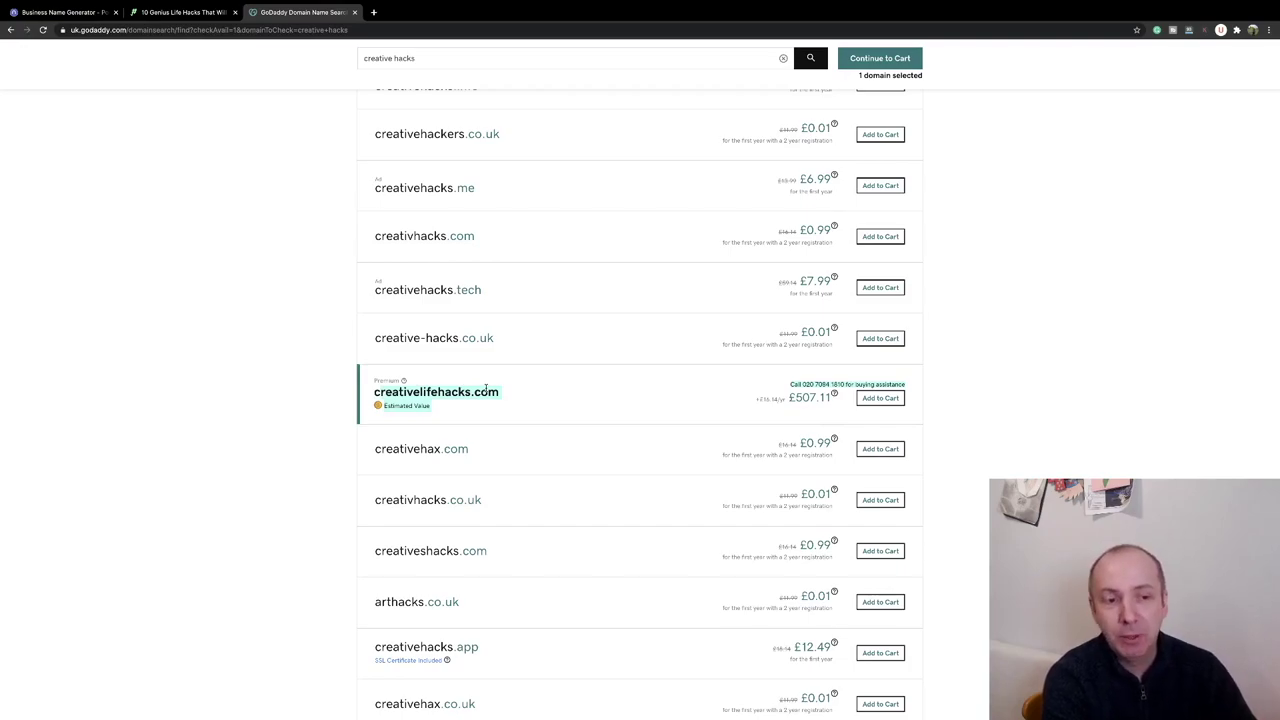
{"action": "left_click_drag", "start_coordinate": [773, 400], "coordinate": [837, 403]}
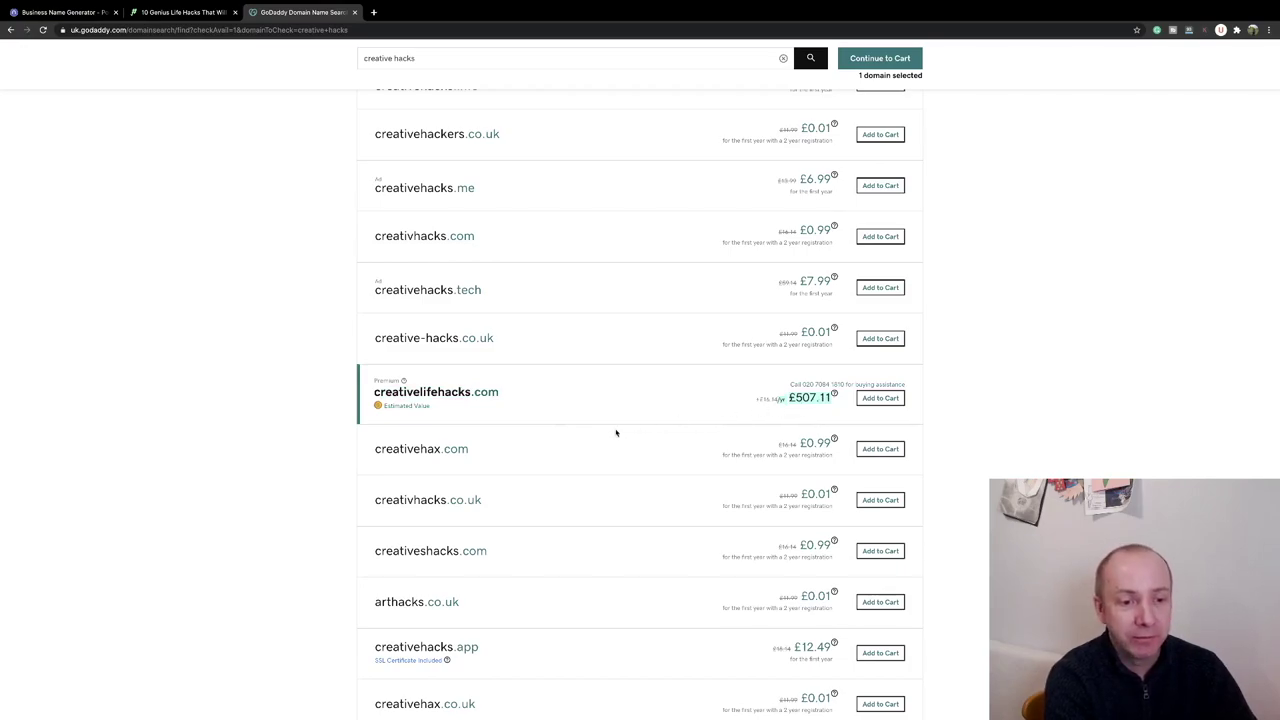
{"action": "scroll", "coordinate": [615, 433], "scroll_direction": "down", "scroll_amount": 1}
Copy the available creativehax.com domain name.
{"action": "left_click", "coordinate": [495, 435]}
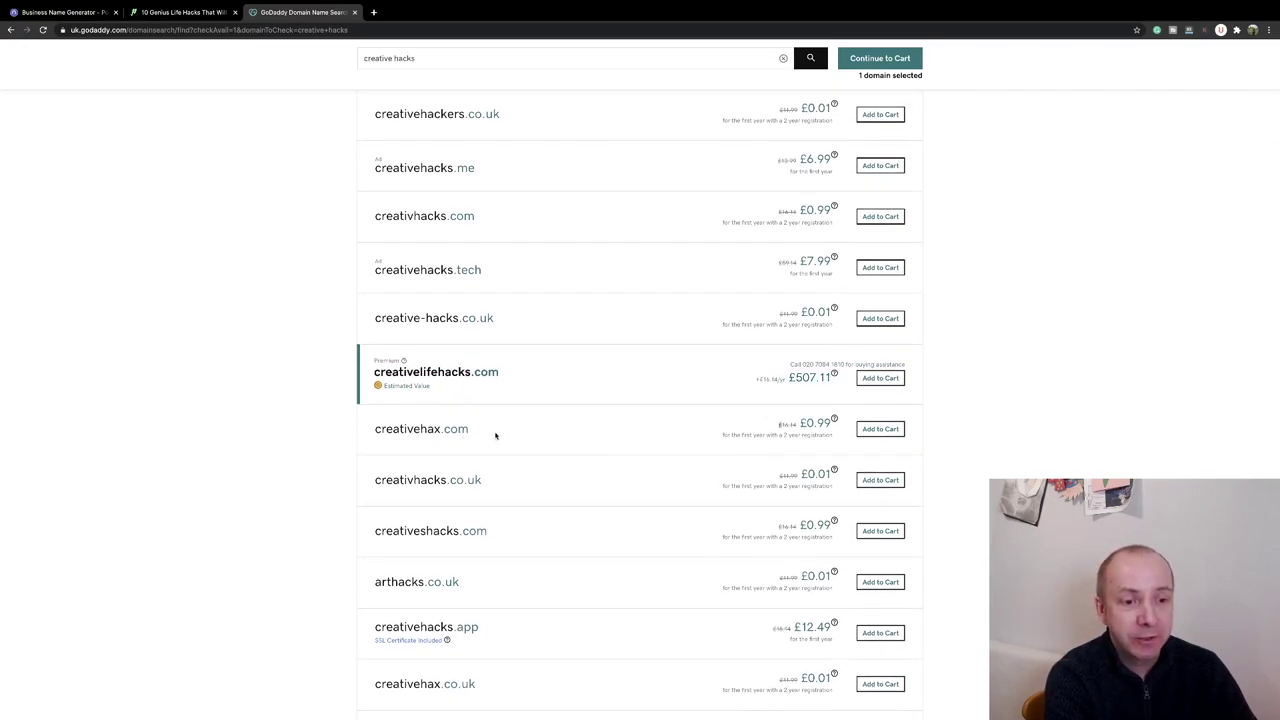
{"action": "double_click", "coordinate": [392, 427]}
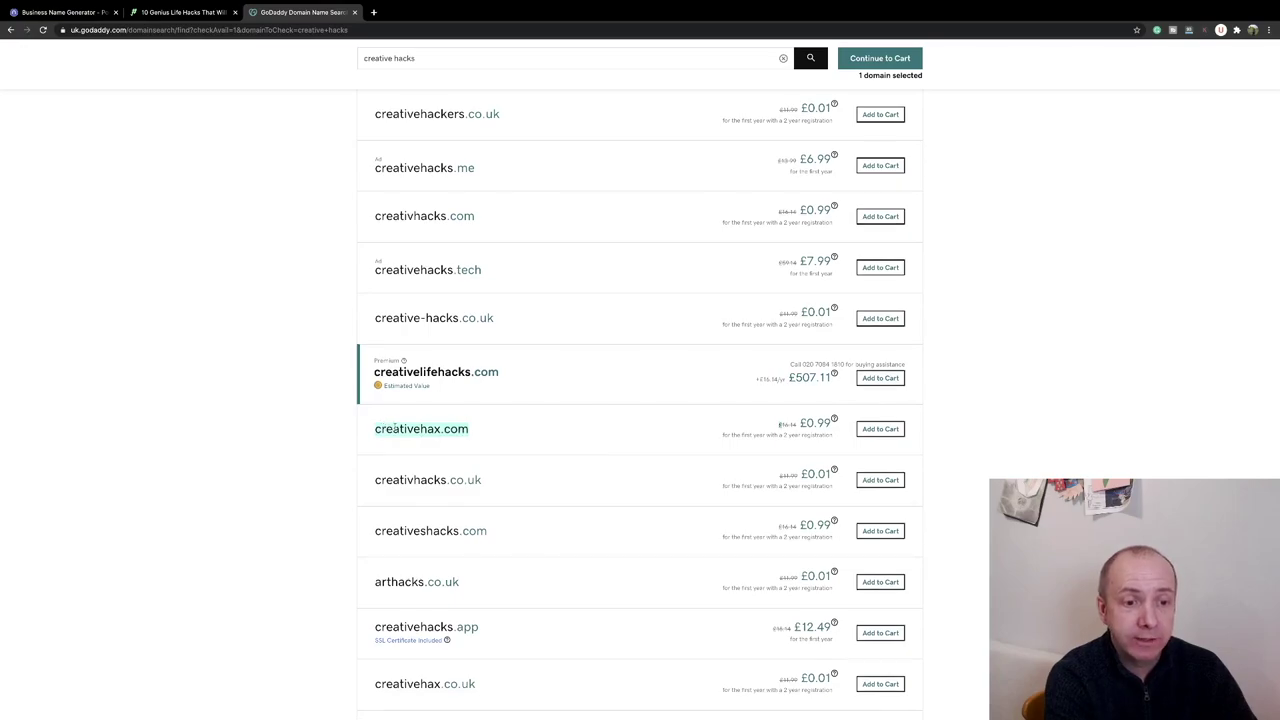
{"action": "right_click", "coordinate": [405, 424]}
{"action": "left_click", "coordinate": [470, 448]}
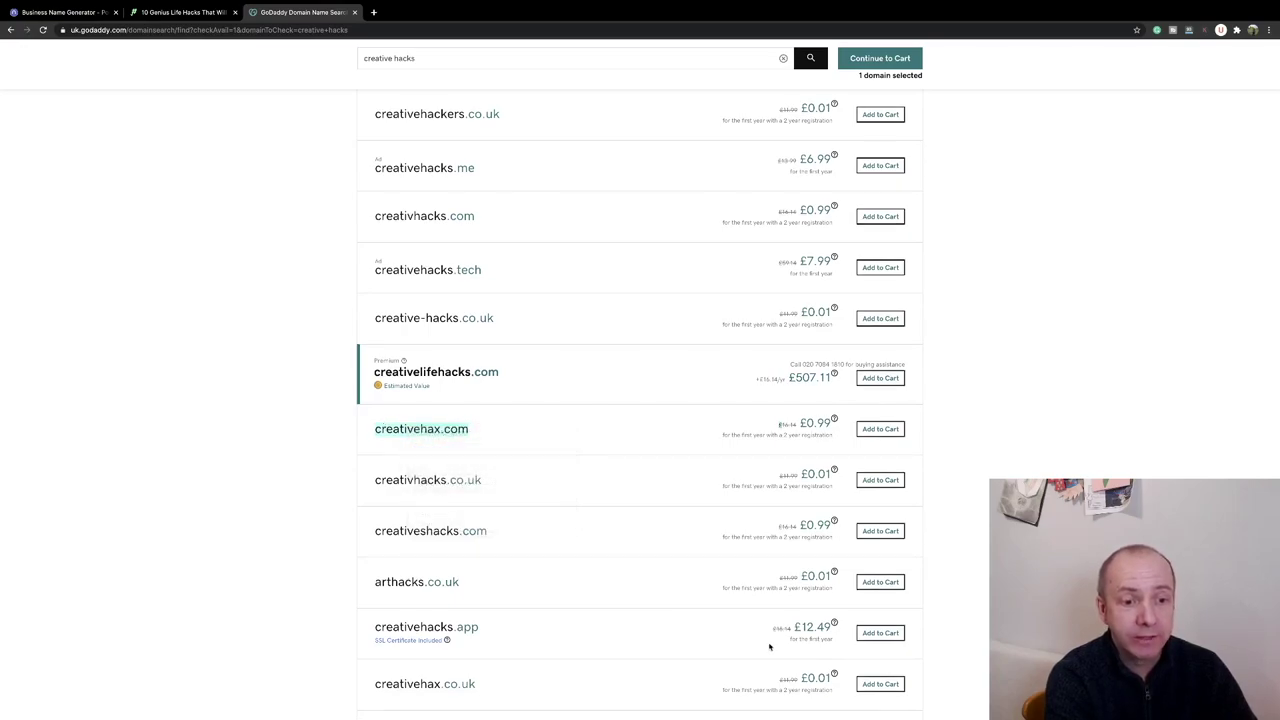
{"action": "scroll", "coordinate": [642, 459], "scroll_direction": "down", "scroll_amount": 3}
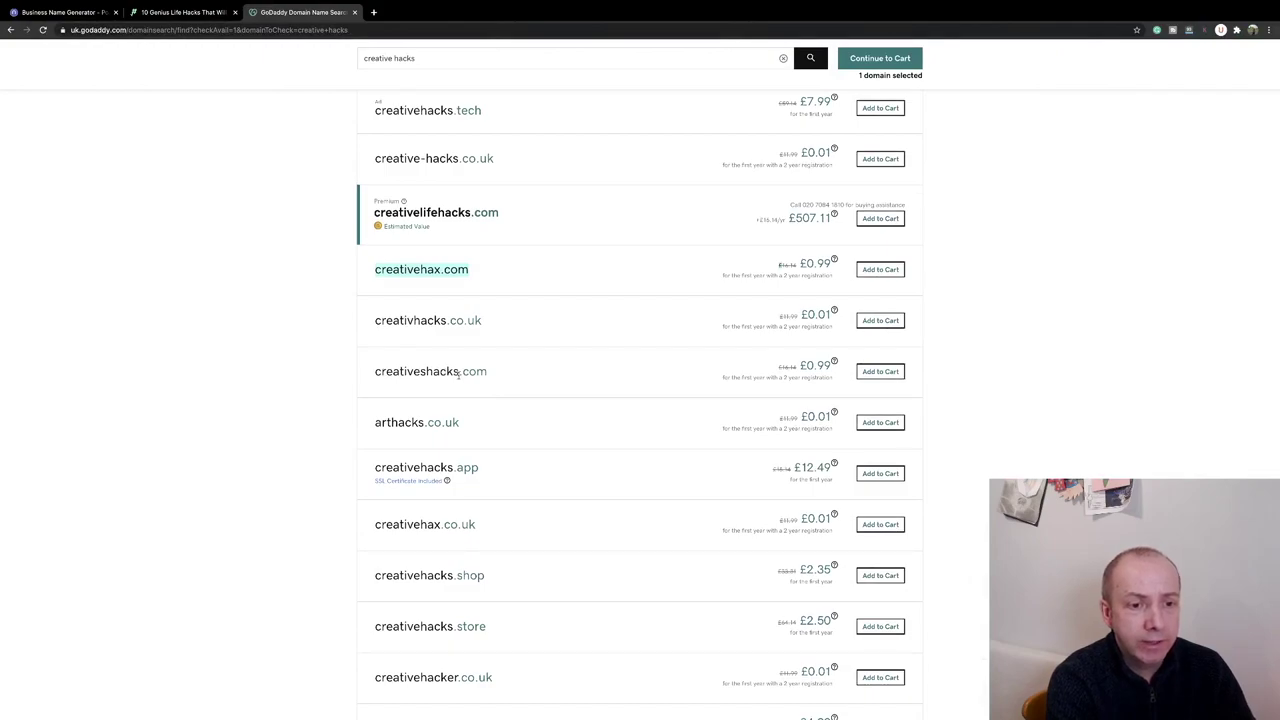
{"action": "scroll", "coordinate": [452, 372], "scroll_direction": "down", "scroll_amount": 5}
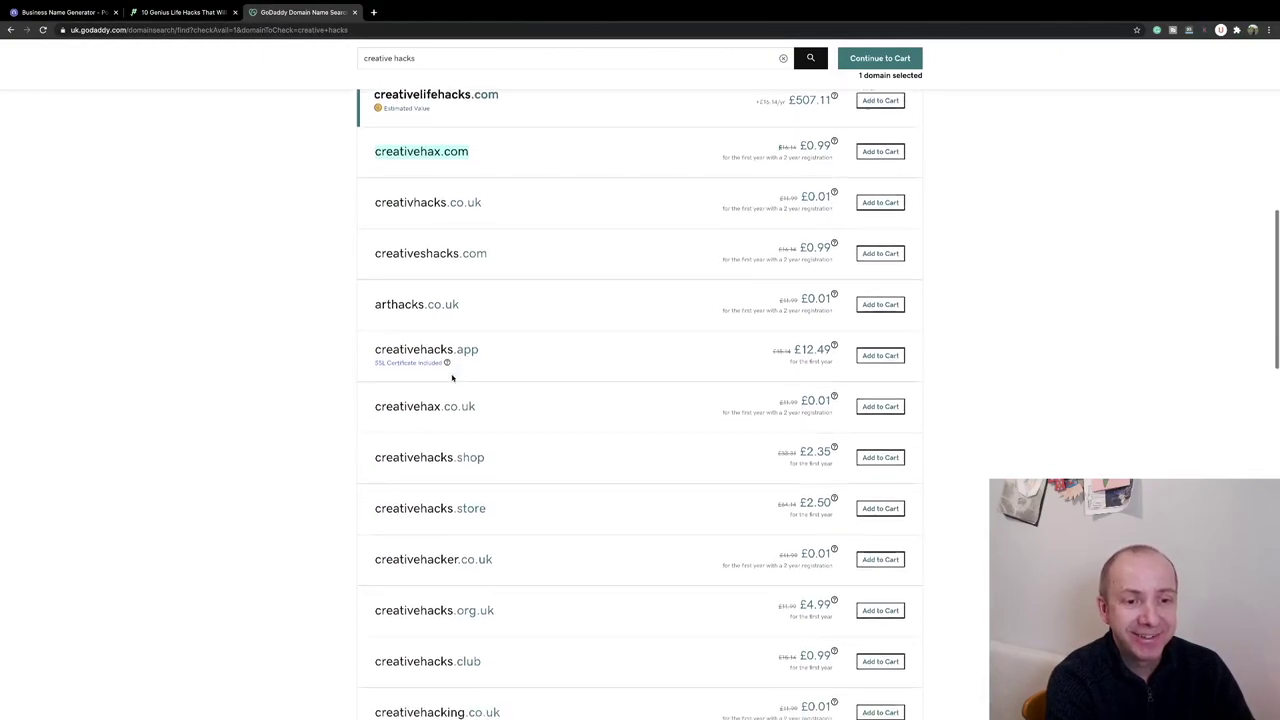
{"action": "scroll", "coordinate": [451, 374], "scroll_direction": "up", "scroll_amount": 10}
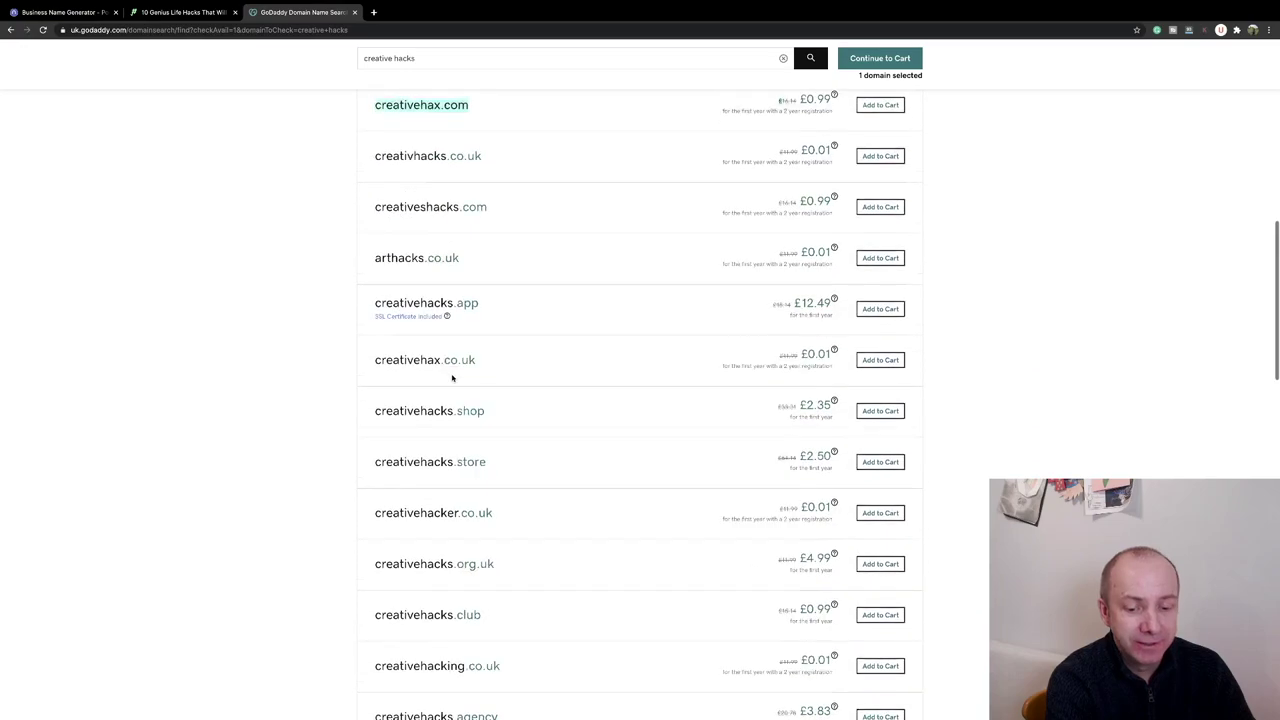
{"action": "double_click", "coordinate": [357, 101]}
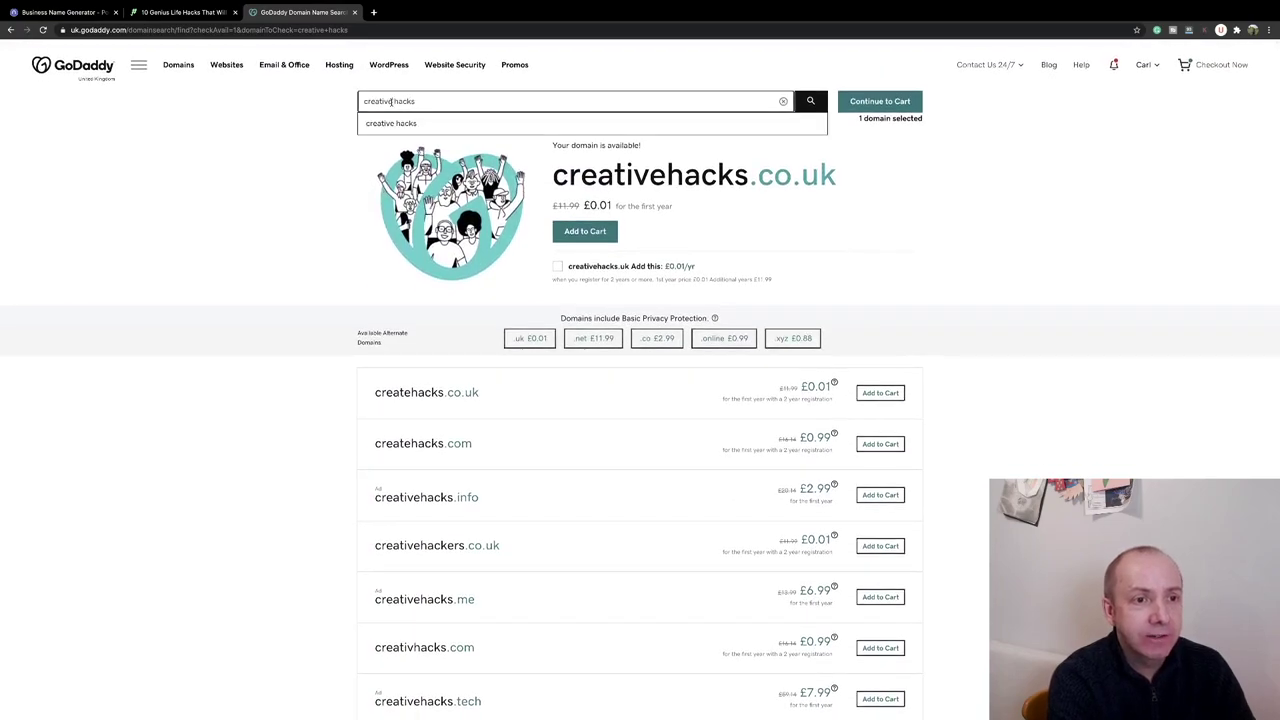
{"action": "type", "text": "fun"}
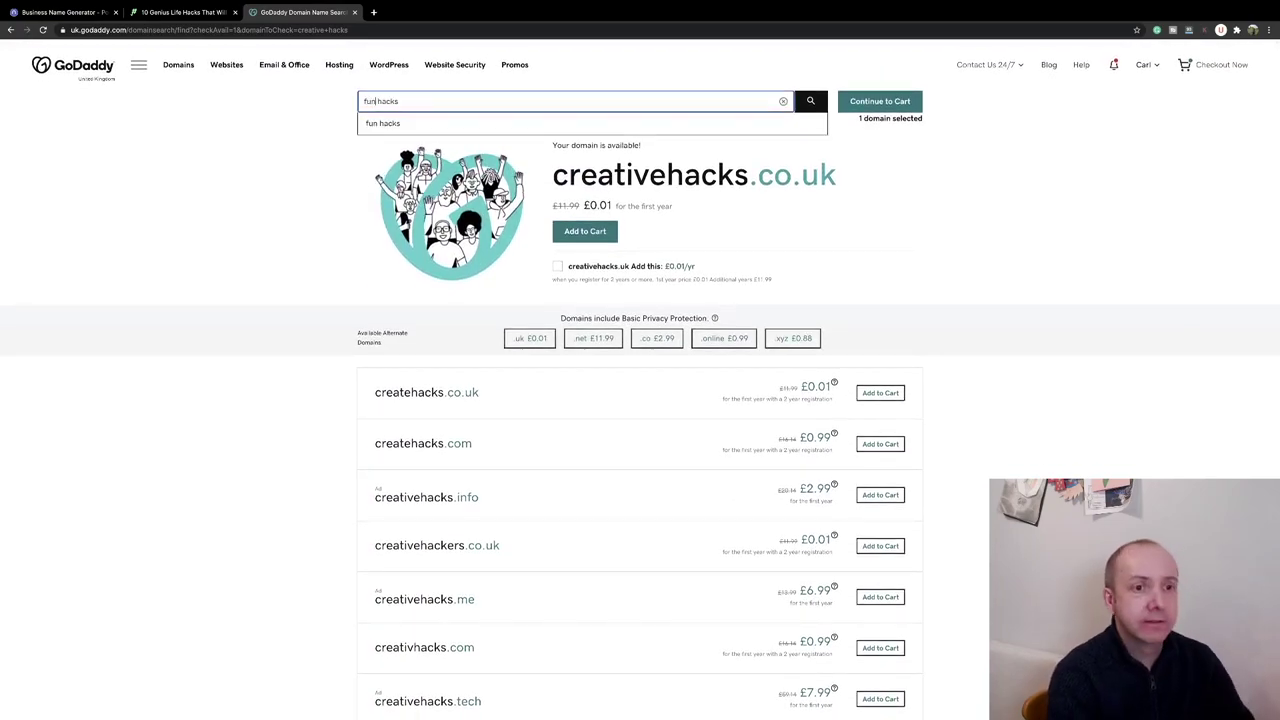
{"action": "left_click", "coordinate": [812, 101]}
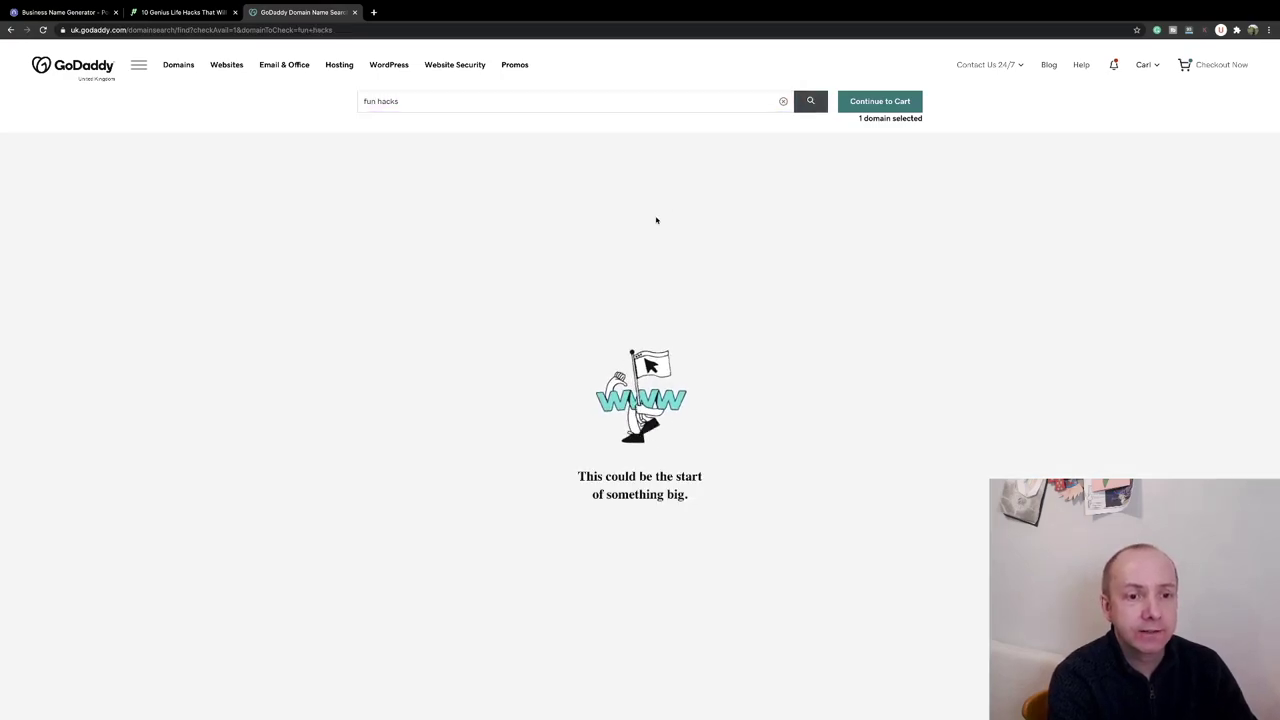
{"action": "scroll", "coordinate": [480, 406], "scroll_direction": "down", "scroll_amount": 3}
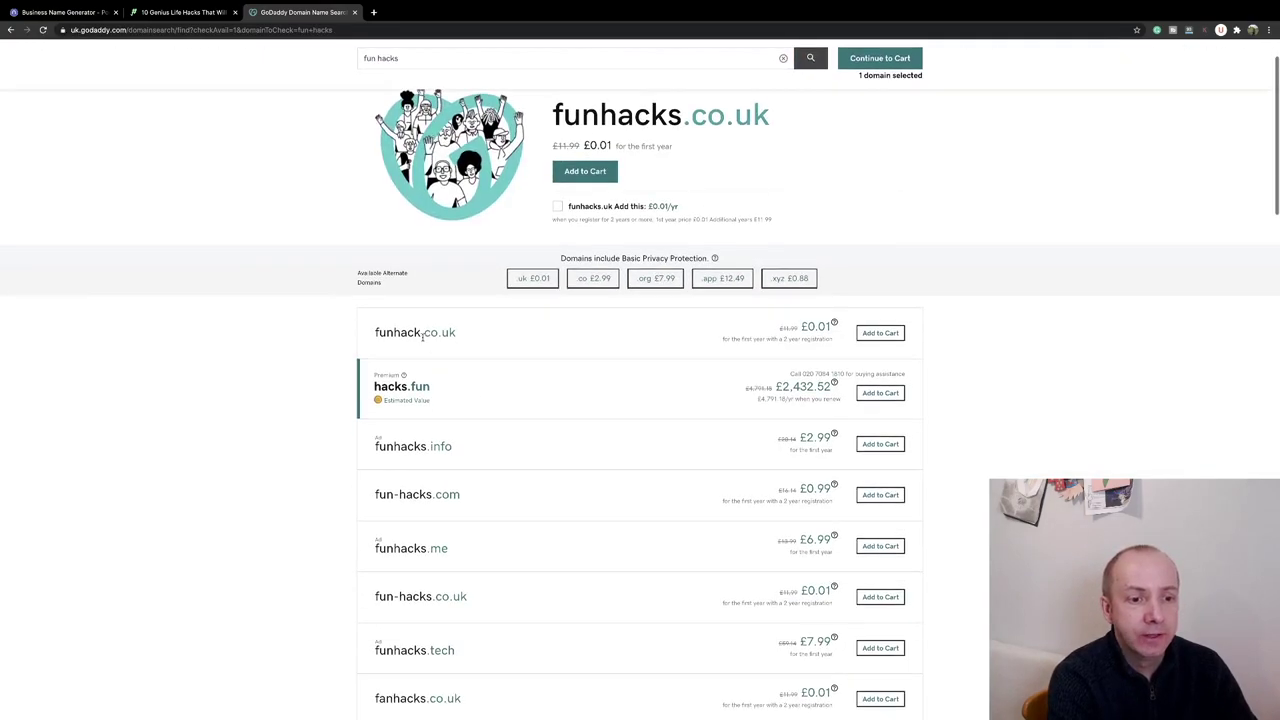
{"action": "scroll", "coordinate": [430, 335], "scroll_direction": "down", "scroll_amount": 1}
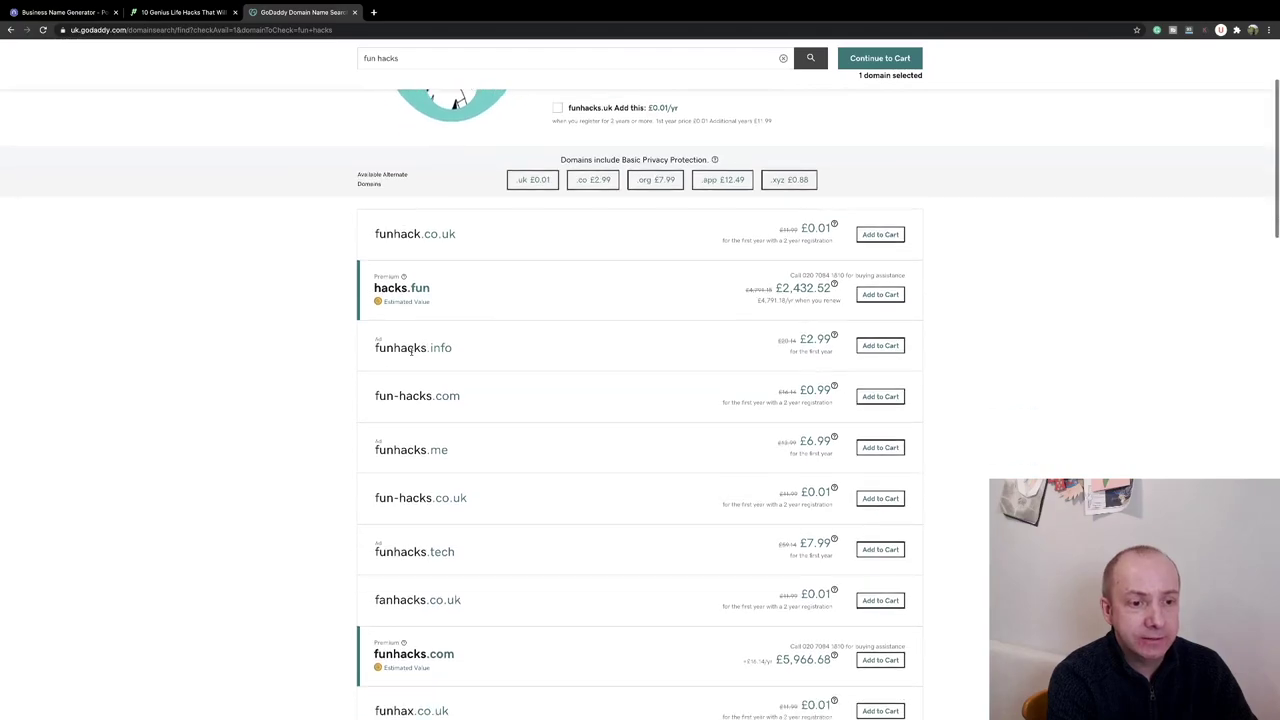
{"action": "scroll", "coordinate": [429, 357], "scroll_direction": "down", "scroll_amount": 1}
{"action": "scroll", "coordinate": [401, 370], "scroll_direction": "down", "scroll_amount": 3}
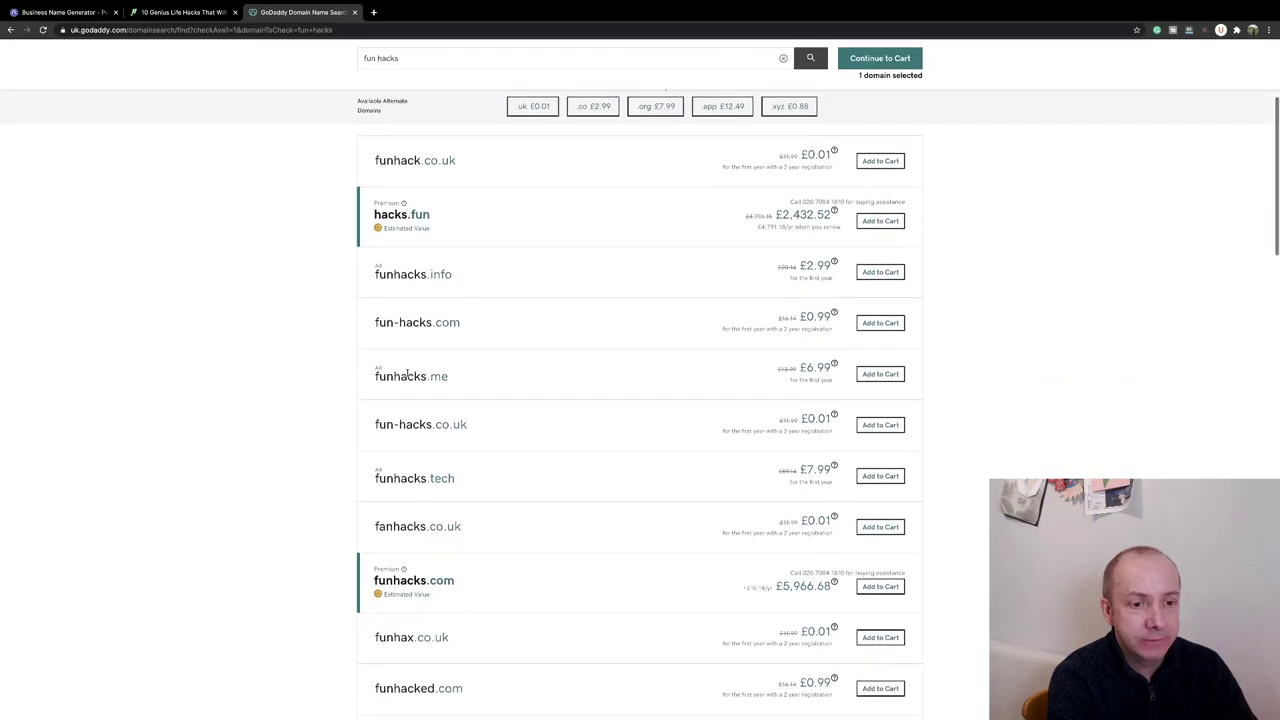
{"action": "scroll", "coordinate": [407, 372], "scroll_direction": "down", "scroll_amount": 1}
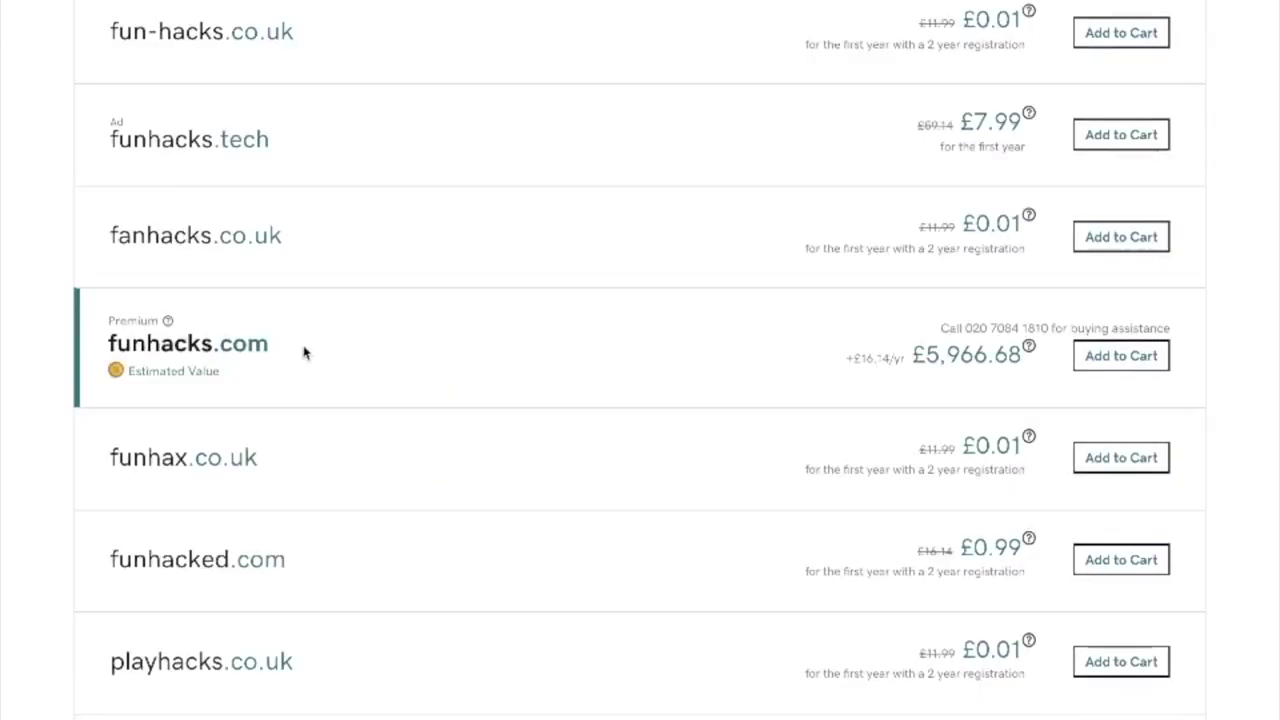
{"action": "left_click_drag", "start_coordinate": [305, 352], "coordinate": [115, 340]}
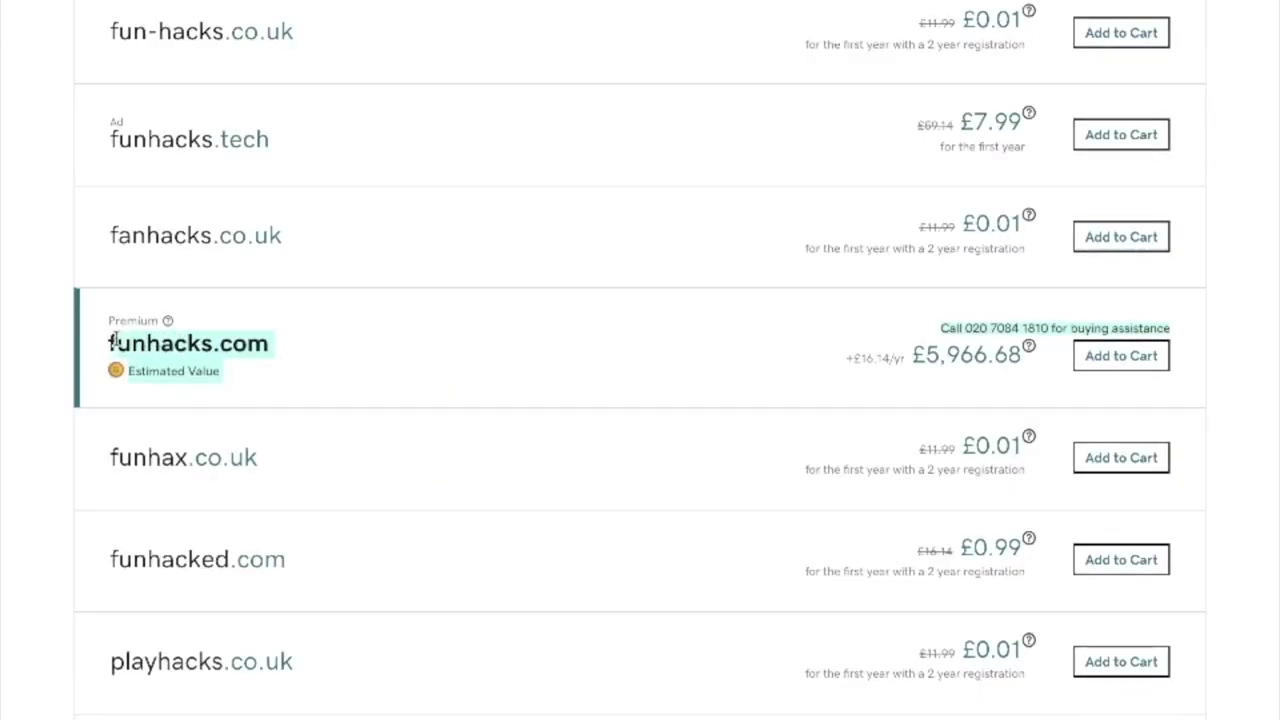
{"action": "left_click_drag", "start_coordinate": [846, 358], "coordinate": [1030, 360]}
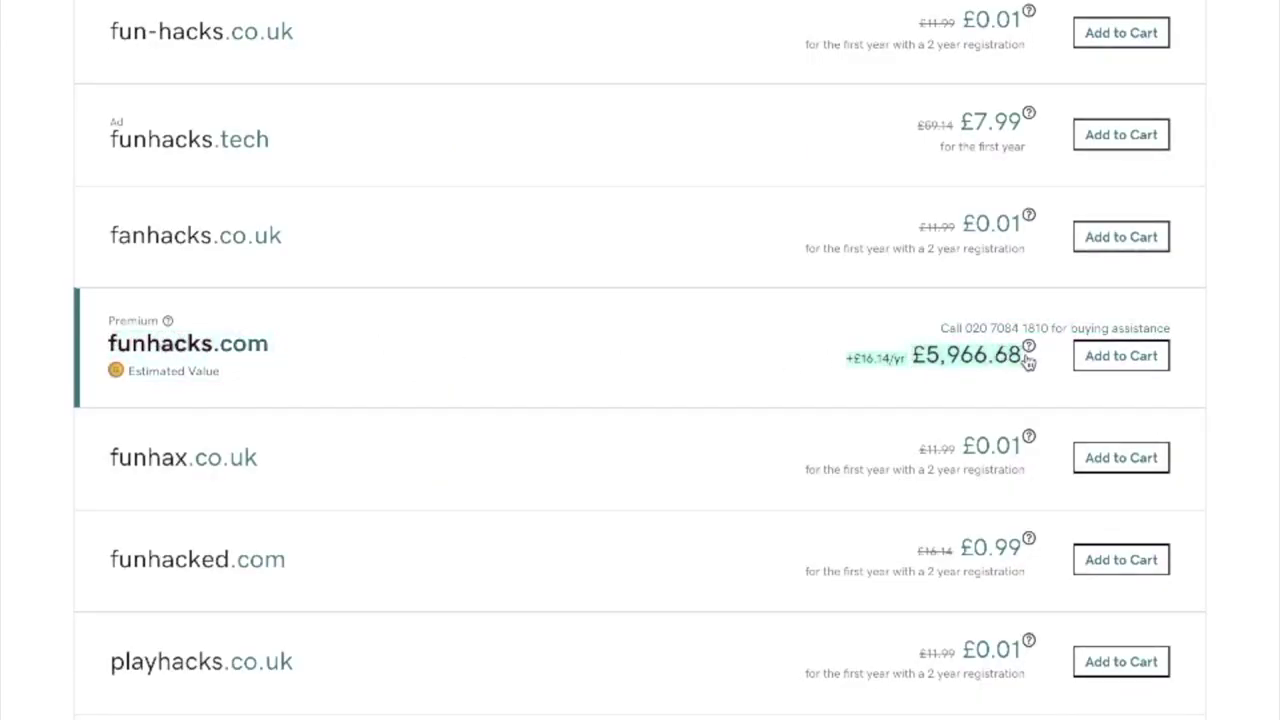
{"action": "scroll", "coordinate": [654, 363], "scroll_direction": "down", "scroll_amount": 2}
{"action": "scroll", "coordinate": [654, 363], "scroll_direction": "down", "scroll_amount": 1}
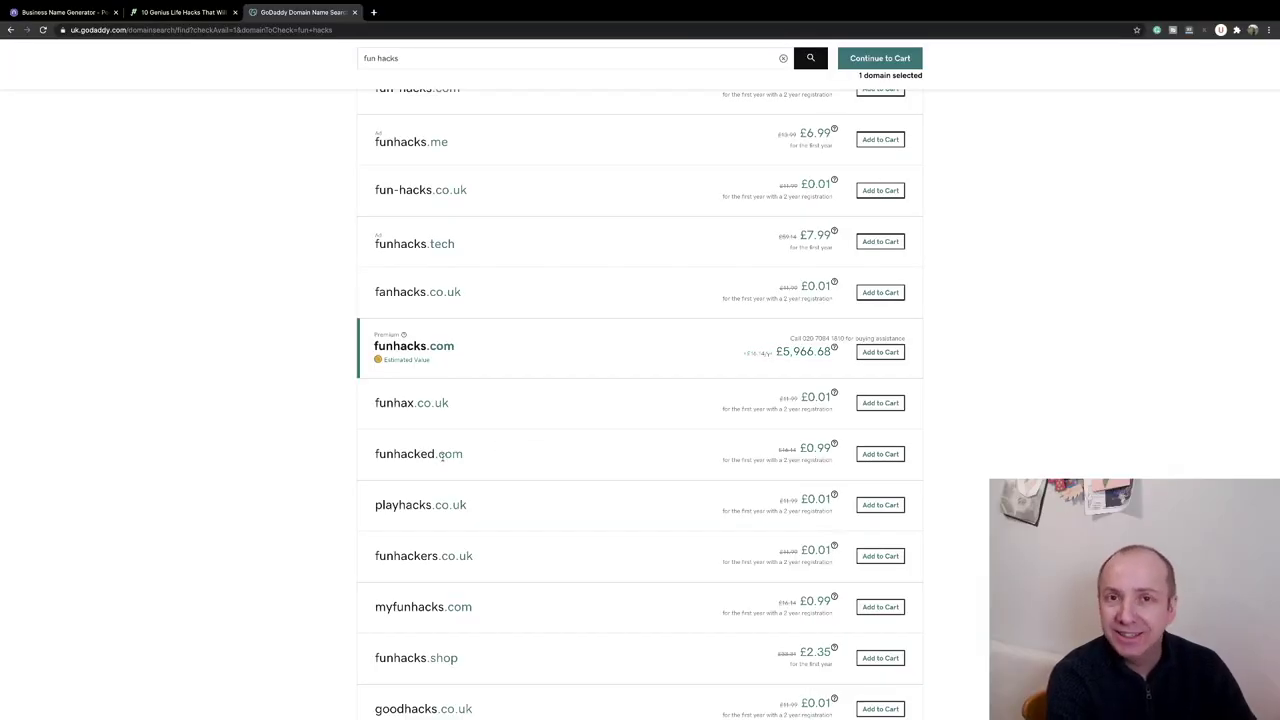
{"action": "scroll", "coordinate": [480, 458], "scroll_direction": "down", "scroll_amount": 5}
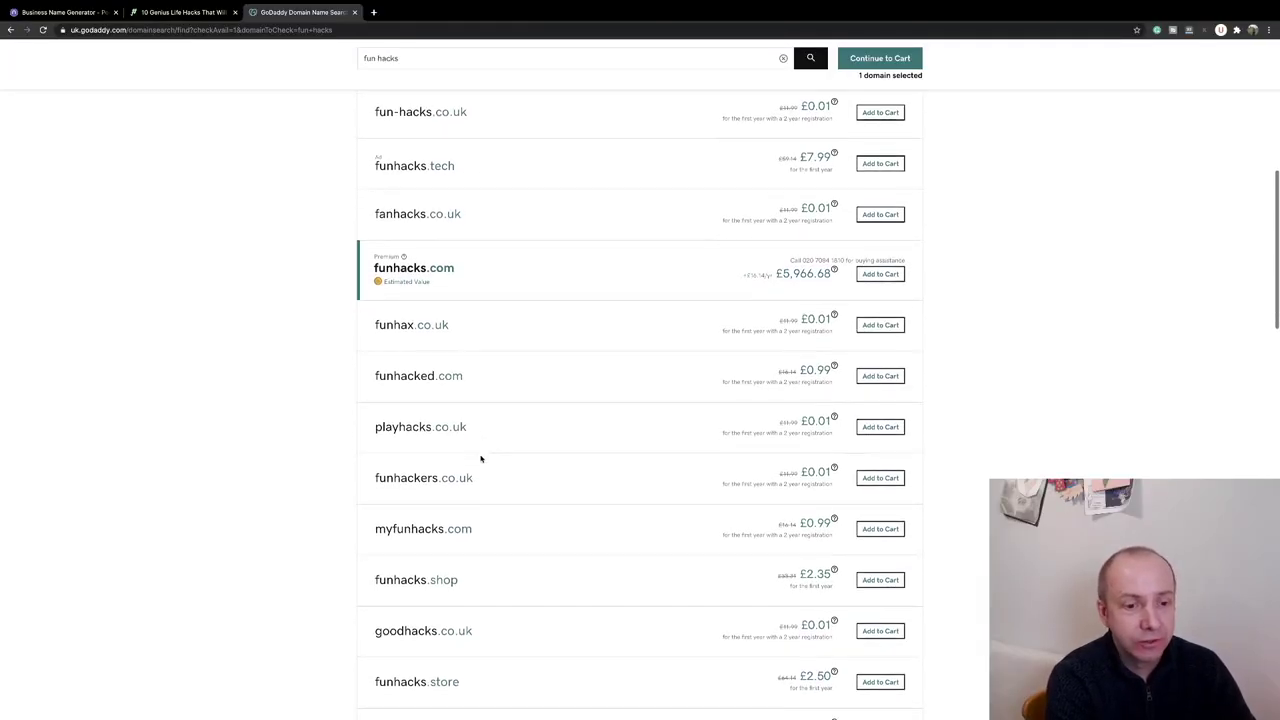
{"action": "scroll", "coordinate": [480, 458], "scroll_direction": "down", "scroll_amount": 1}
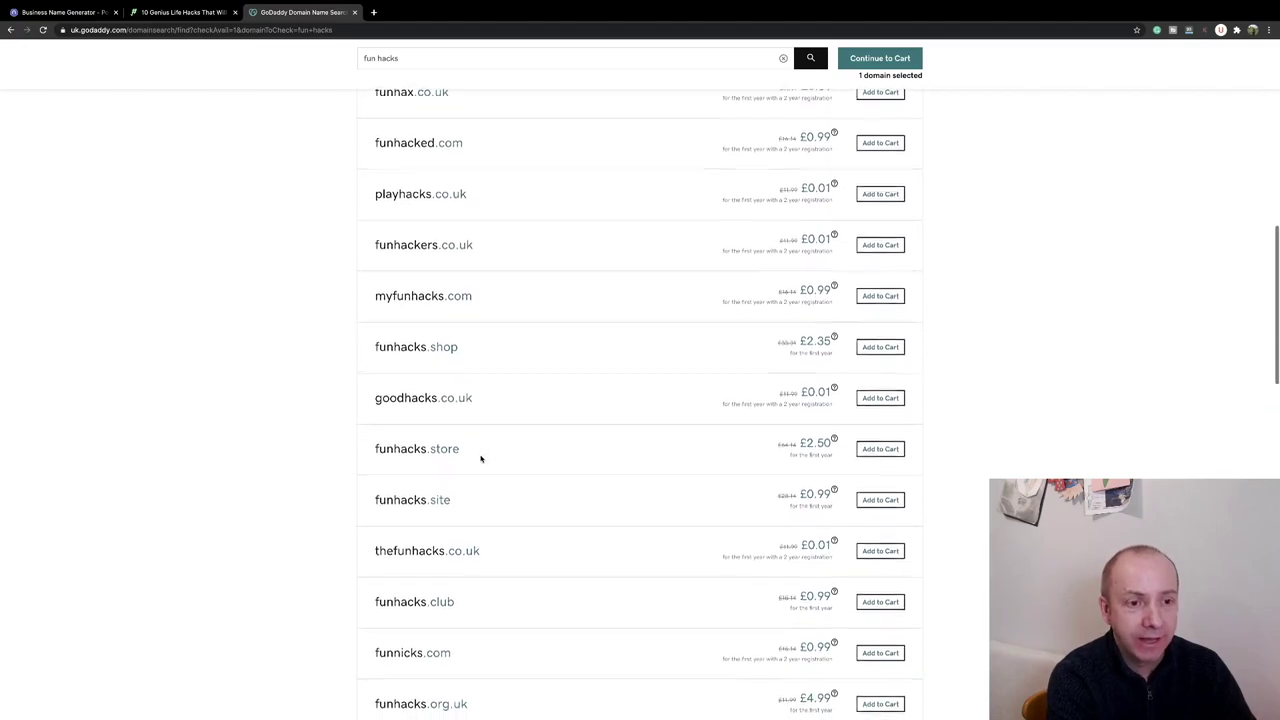
{"action": "scroll", "coordinate": [448, 261], "scroll_direction": "down", "scroll_amount": 5}
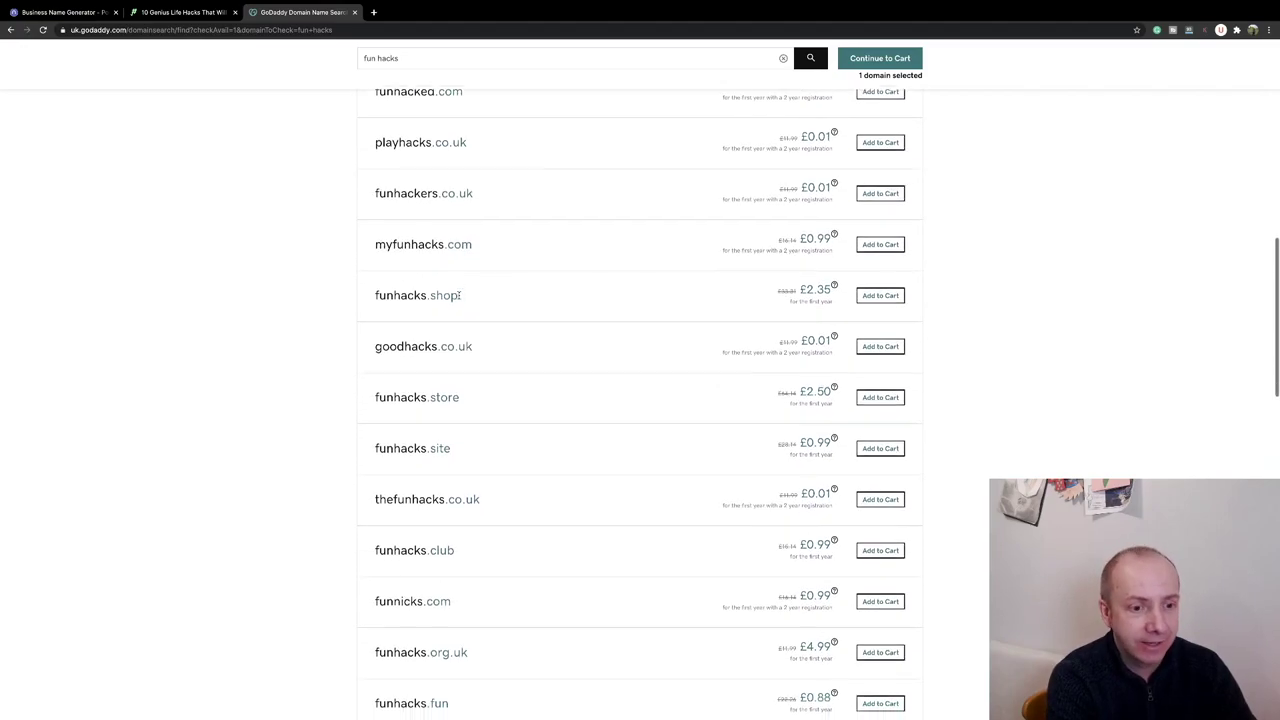
{"action": "scroll", "coordinate": [459, 298], "scroll_direction": "up", "scroll_amount": 15}
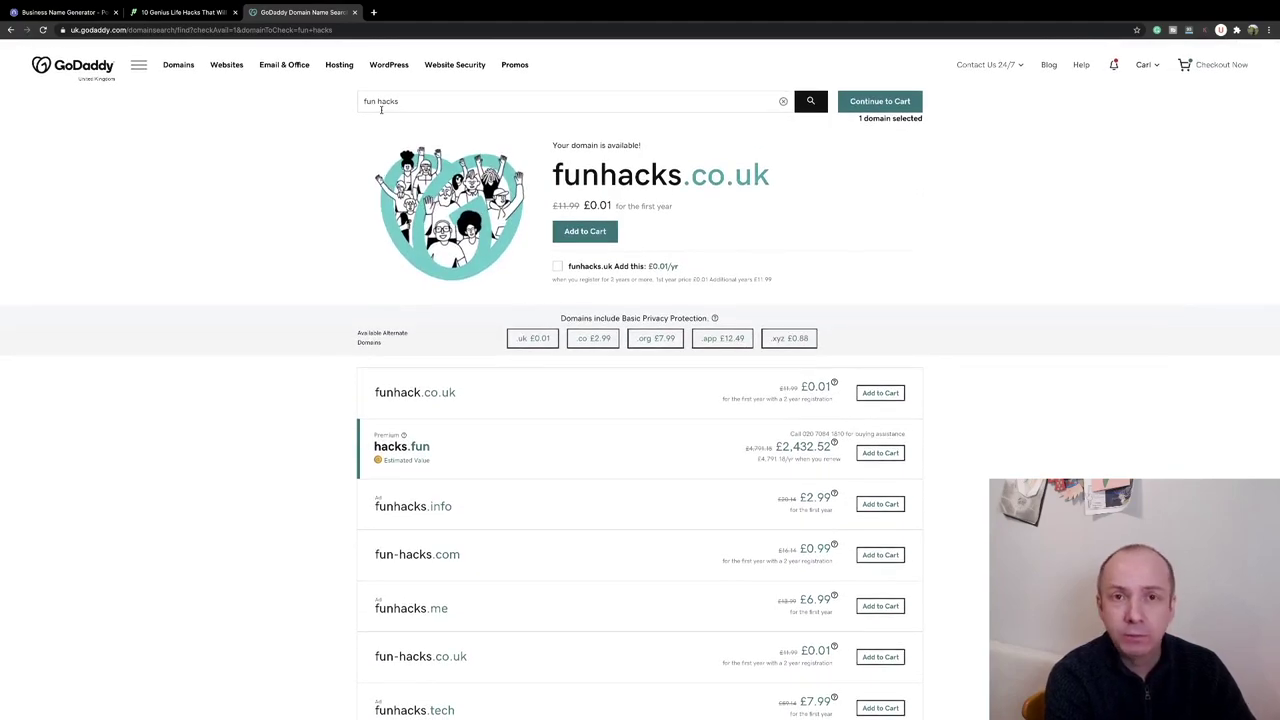
{"action": "left_click", "coordinate": [377, 103]}
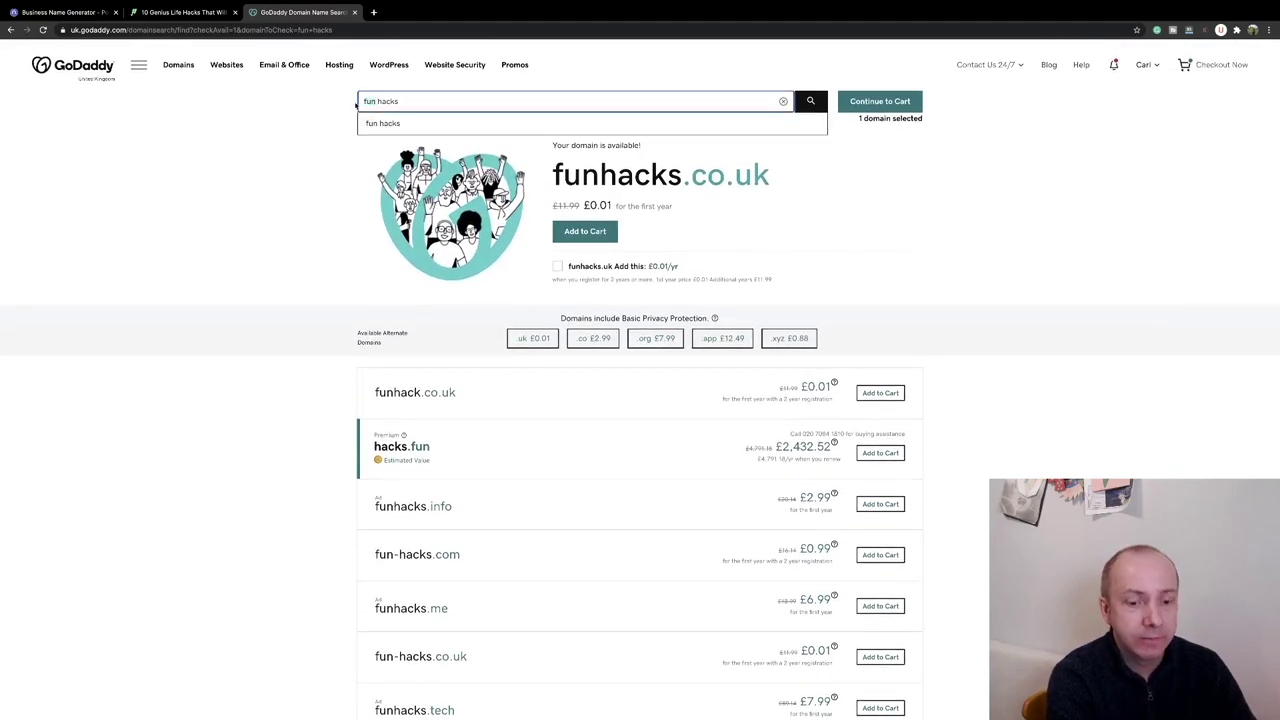
Search GoDaddy for helpful hacks and check the premium helpfulhacks.com listing.
{"action": "key", "text": "BackSpace"}
{"action": "key", "text": "BackSpace"}
{"action": "key", "text": "BackSpace"}
{"action": "key", "text": "BackSpace"}
{"action": "type", "text": "helpful"}
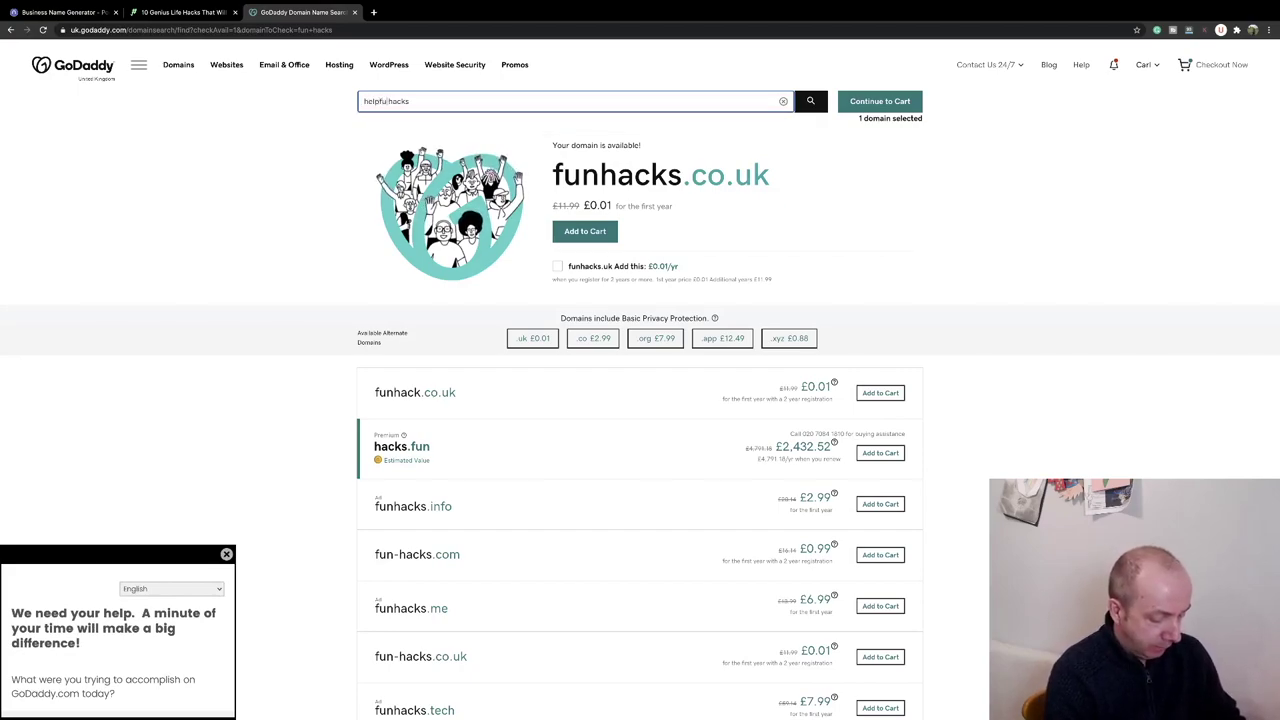
{"action": "key", "text": "Return"}
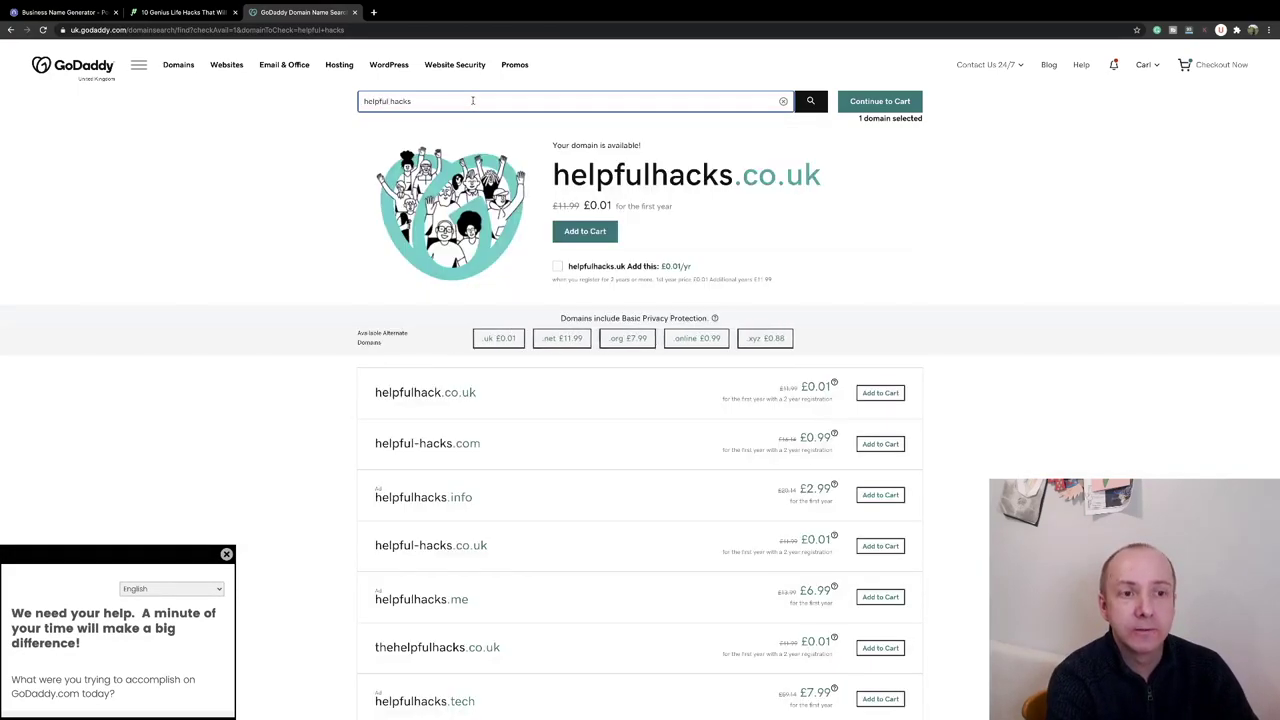
{"action": "scroll", "coordinate": [407, 298], "scroll_direction": "down", "scroll_amount": 1}
{"action": "scroll", "coordinate": [407, 298], "scroll_direction": "down", "scroll_amount": 2}
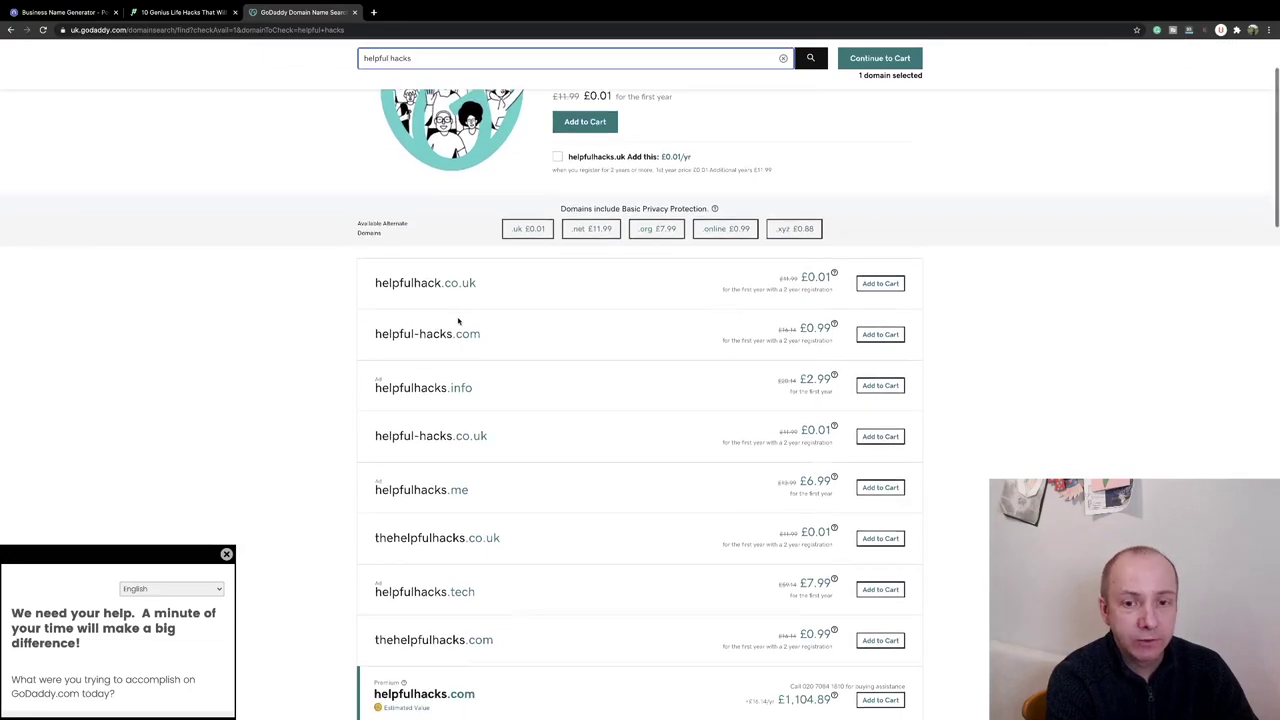
{"action": "scroll", "coordinate": [440, 326], "scroll_direction": "down", "scroll_amount": 2}
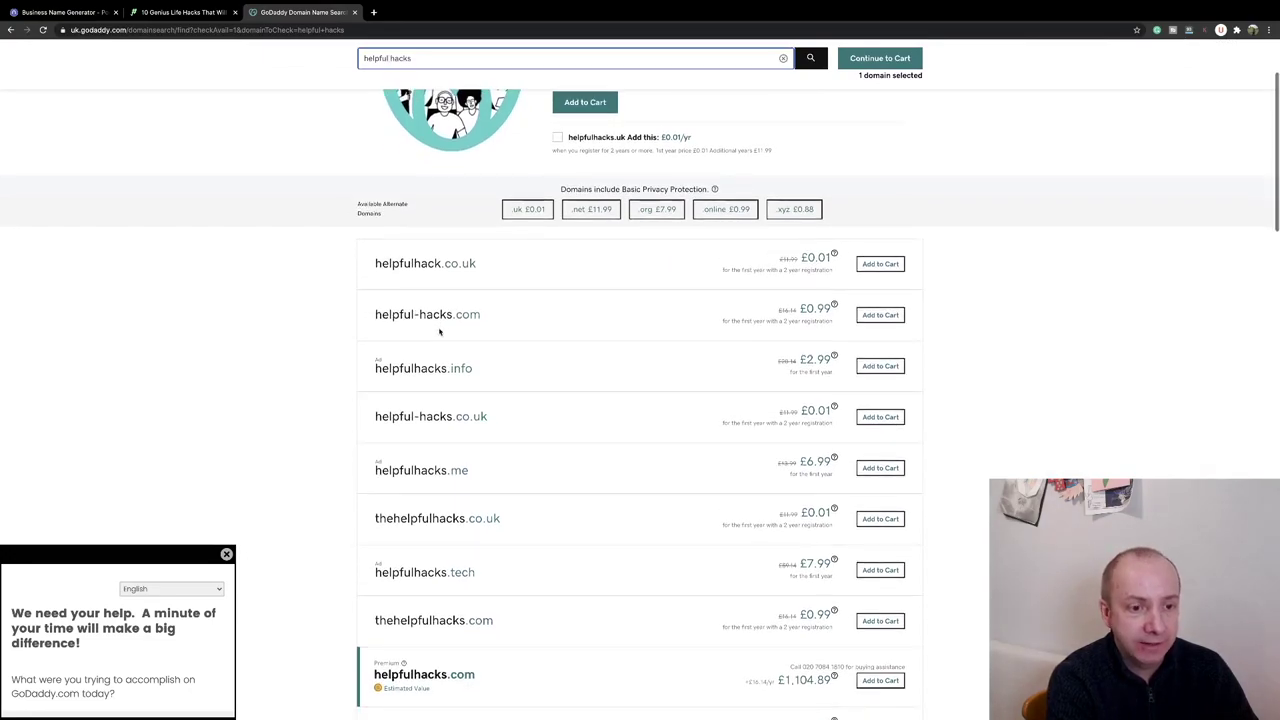
{"action": "scroll", "coordinate": [439, 331], "scroll_direction": "down", "scroll_amount": 4}
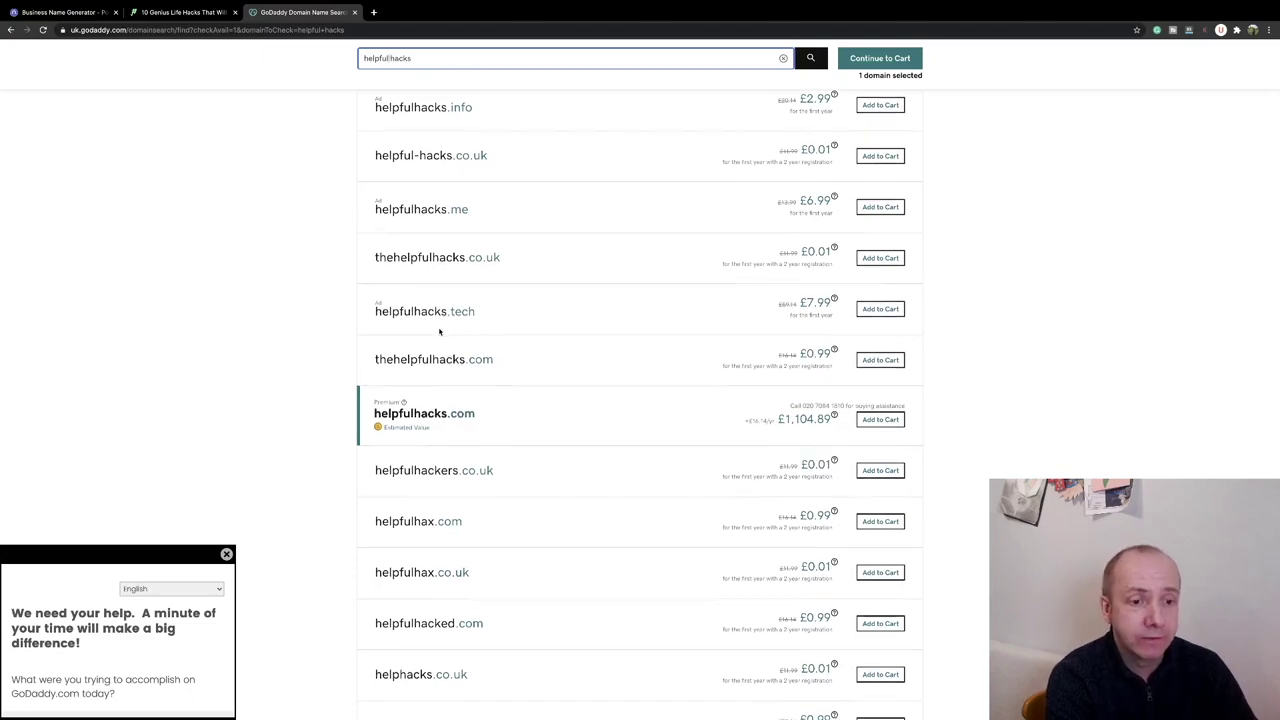
{"action": "scroll", "coordinate": [438, 328], "scroll_direction": "down", "scroll_amount": 1}
{"action": "scroll", "coordinate": [435, 322], "scroll_direction": "down", "scroll_amount": 1}
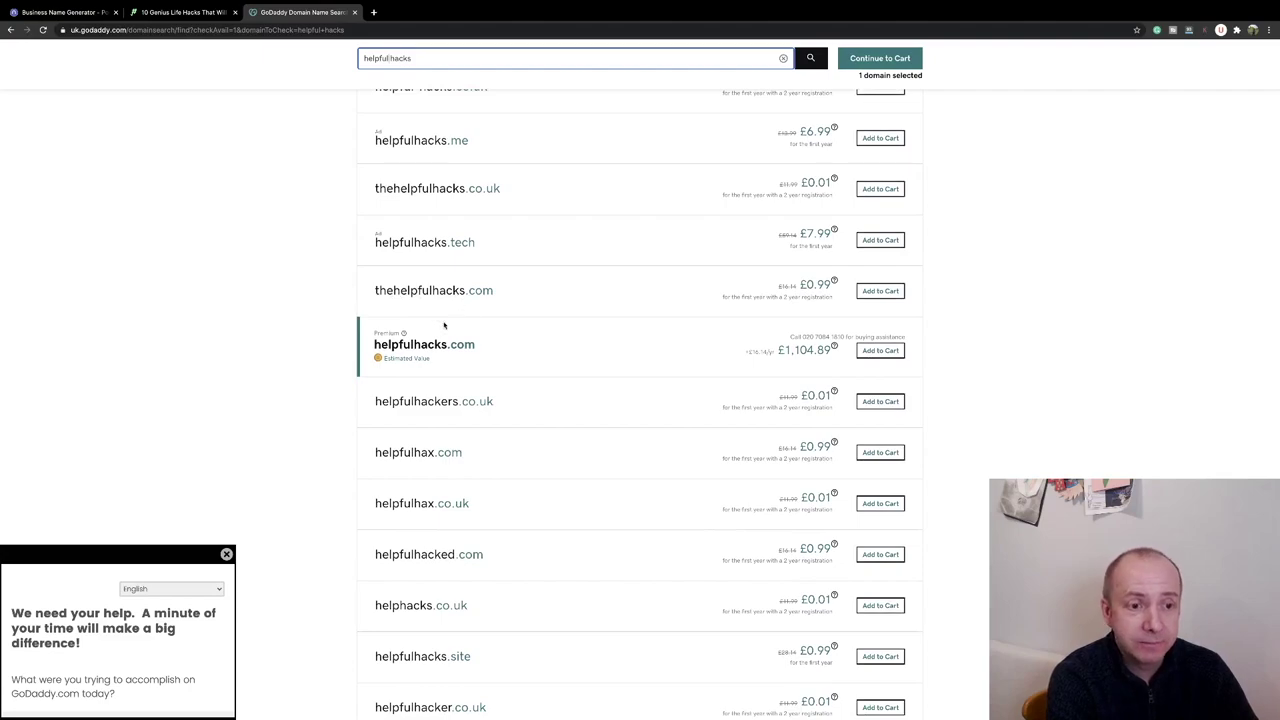
{"action": "left_click_drag", "start_coordinate": [492, 349], "coordinate": [366, 347]}
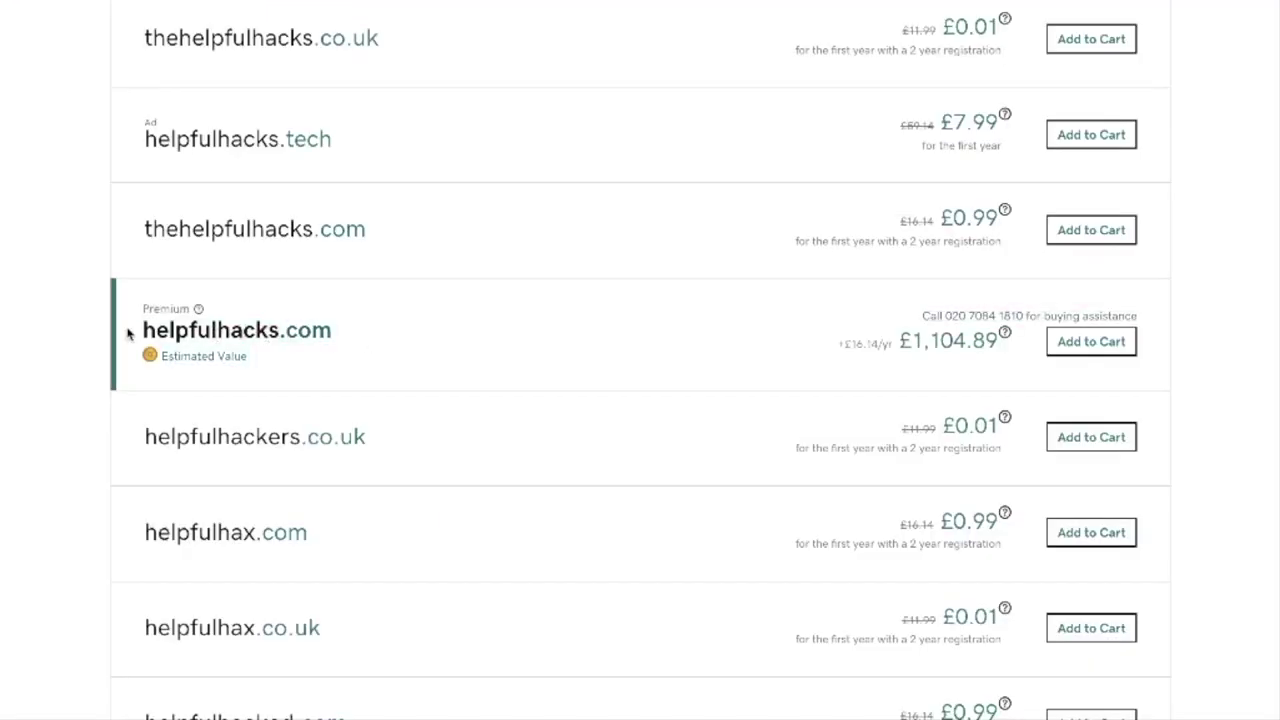
{"action": "left_click_drag", "start_coordinate": [147, 331], "coordinate": [343, 338]}
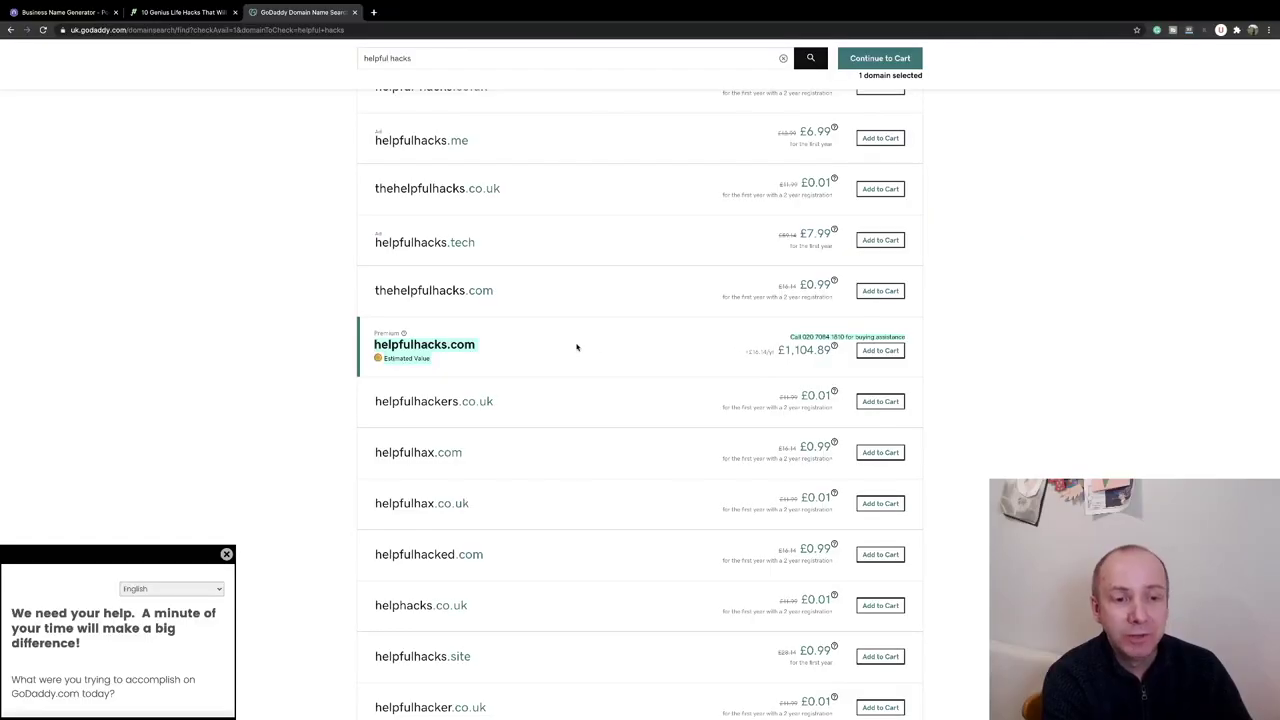
{"action": "left_click", "coordinate": [531, 351]}
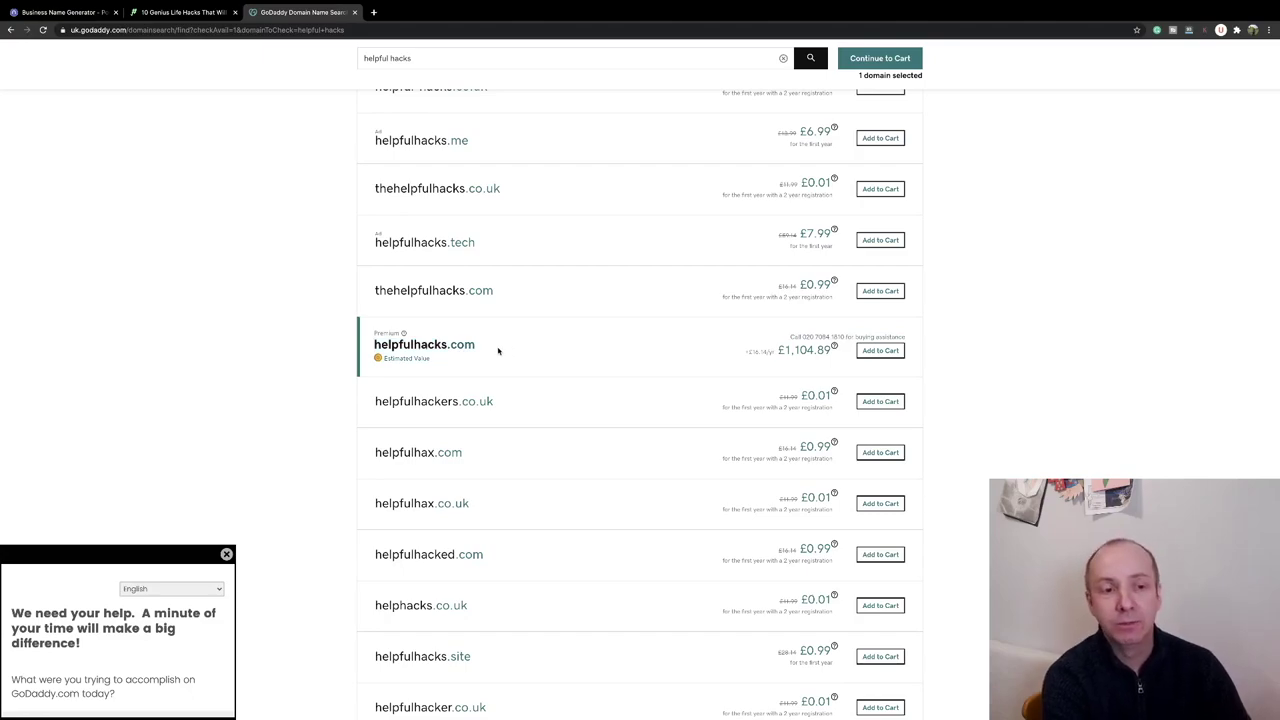
Copy the available helpfulhax.com domain name.
{"action": "scroll", "coordinate": [471, 400], "scroll_direction": "down", "scroll_amount": 1}
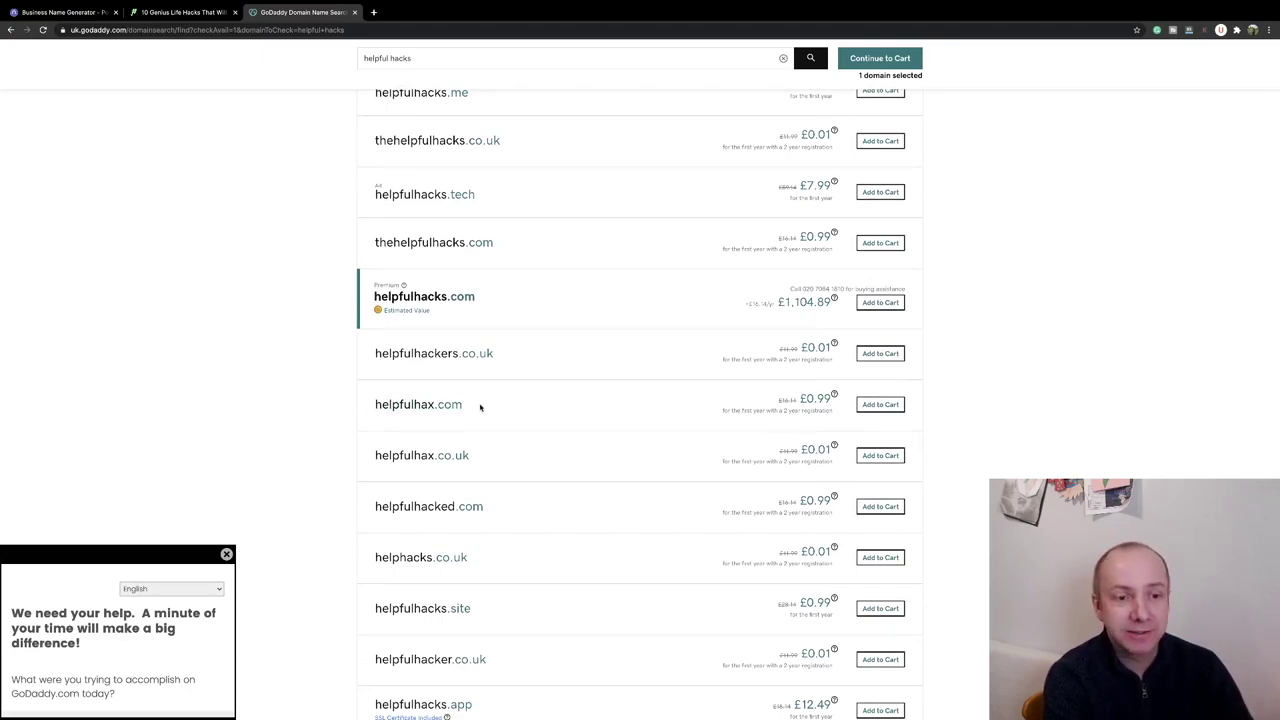
{"action": "left_click_drag", "start_coordinate": [480, 407], "coordinate": [376, 403]}
{"action": "right_click", "coordinate": [390, 402]}
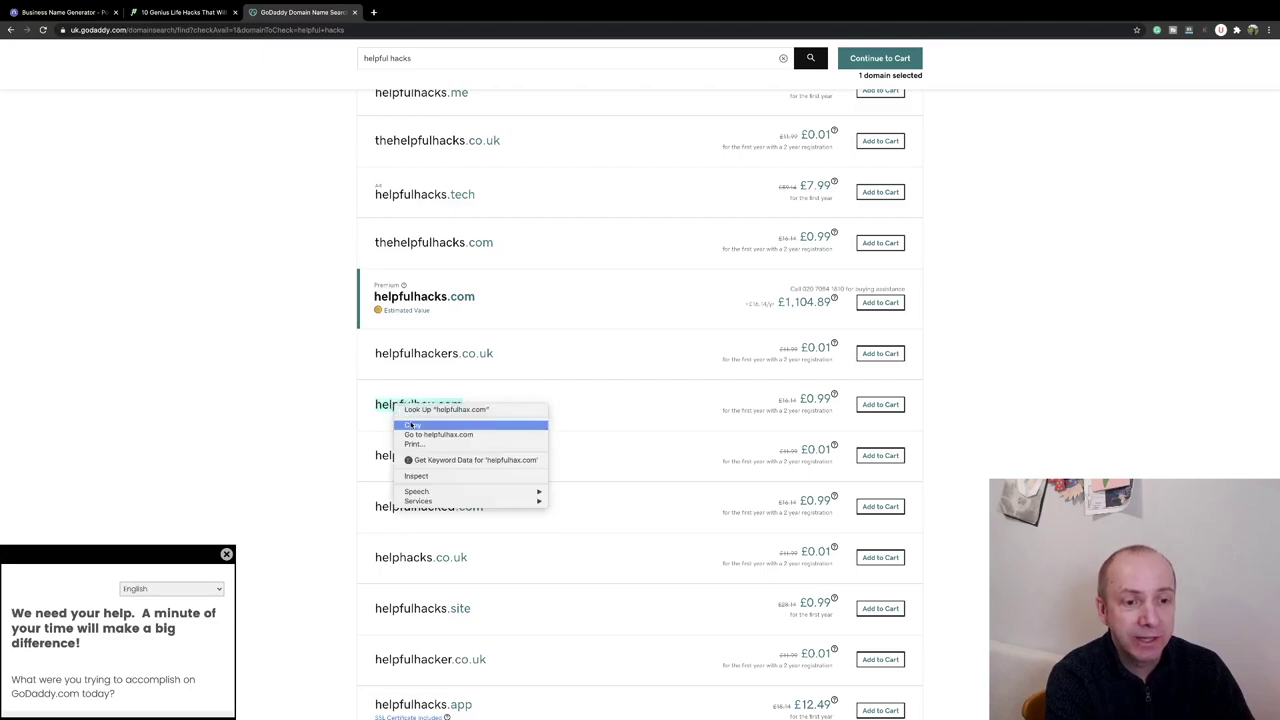
{"action": "left_click", "coordinate": [410, 424]}
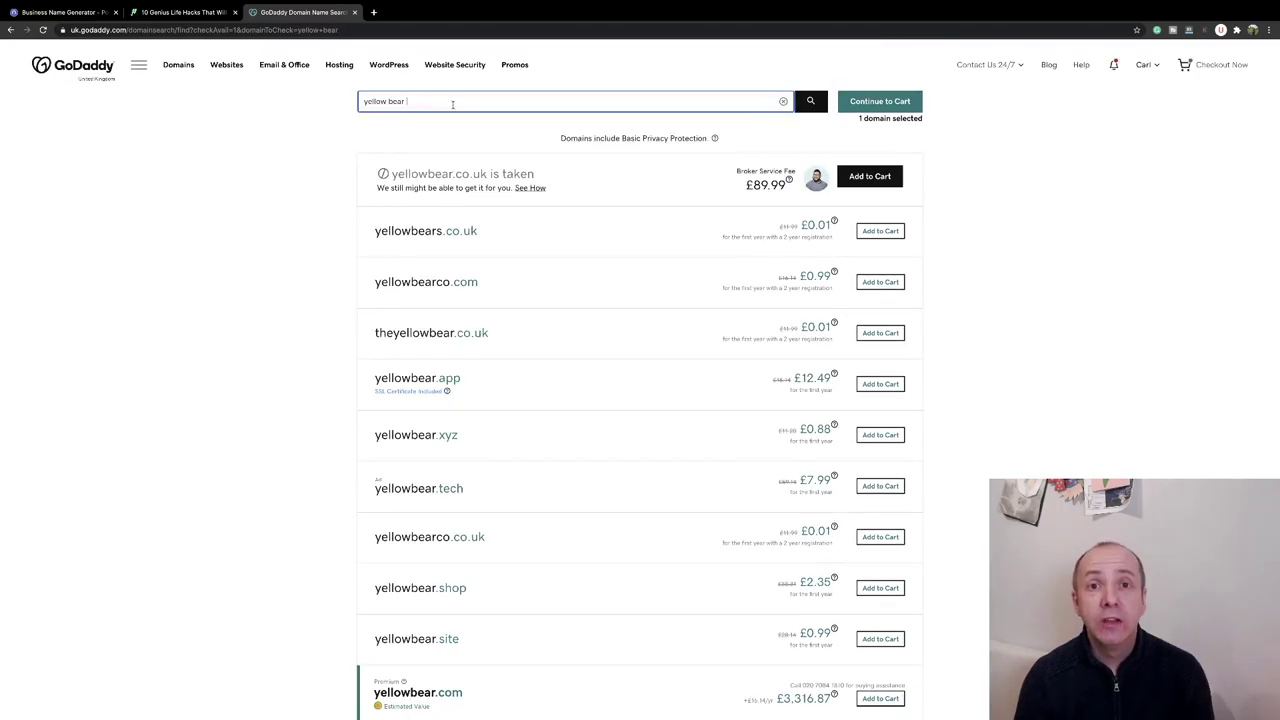